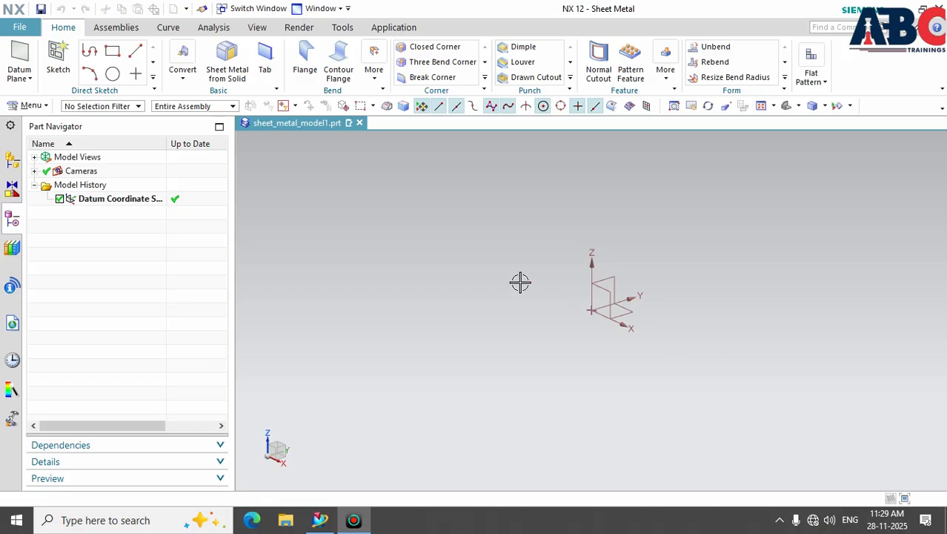
- Sketch a rectangle about 133 by 82 mm on the XY plane with one corner at the origin, and finish the sketch
left_click(59, 55)
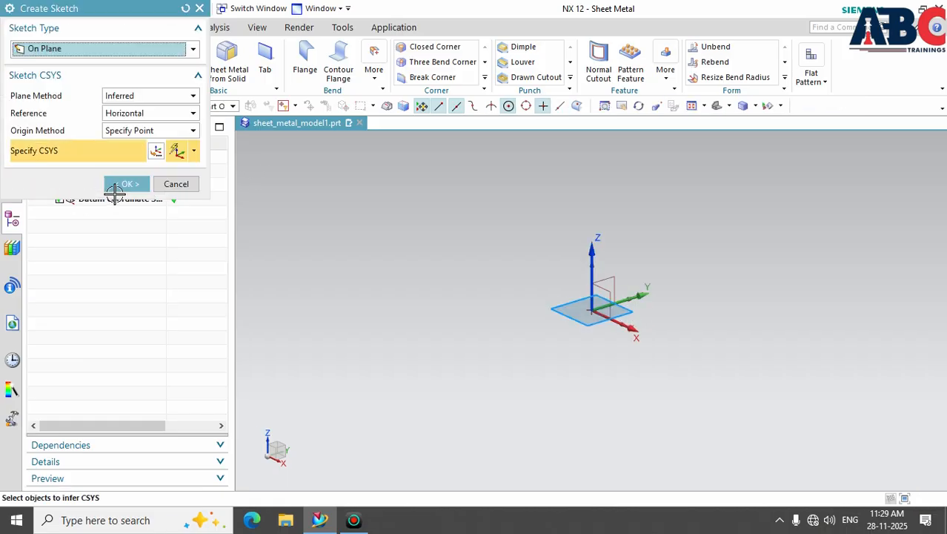
left_click(623, 314)
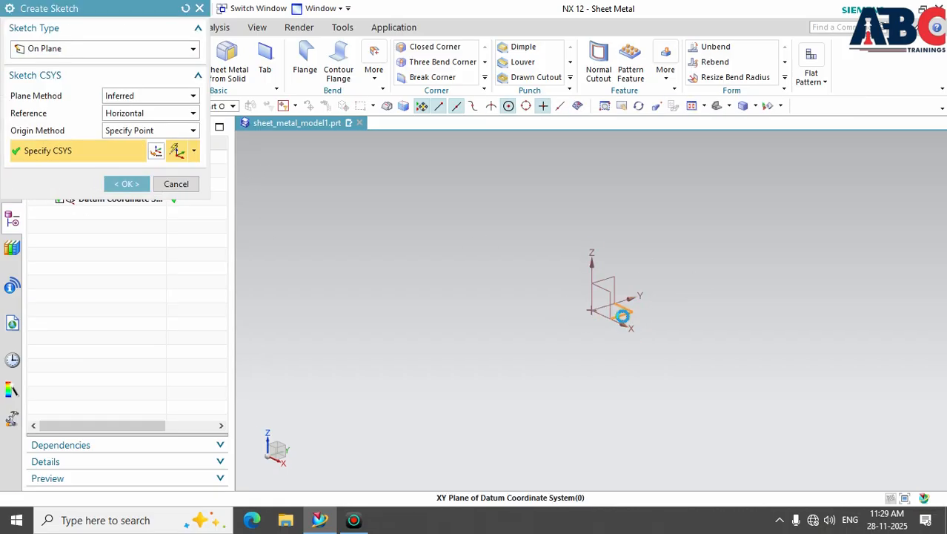
left_click(141, 186)
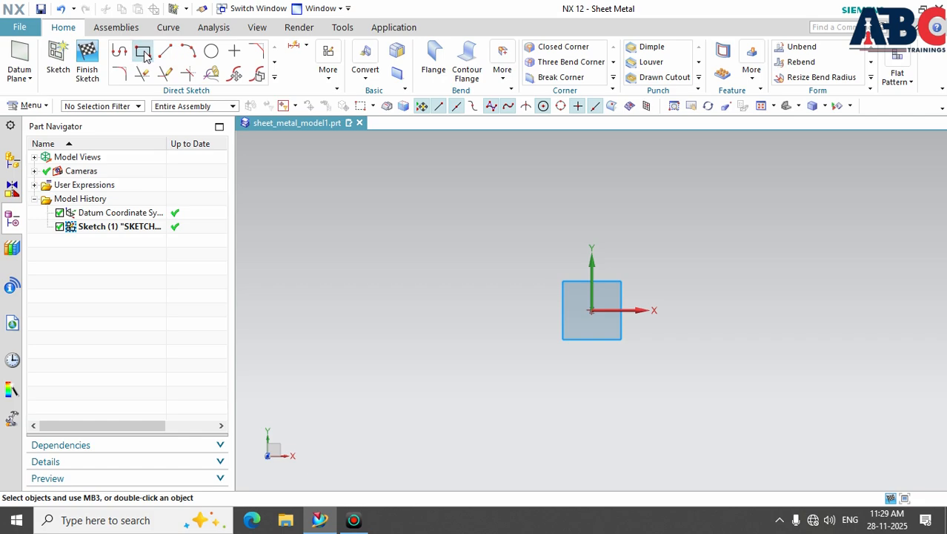
left_click(144, 48)
left_click(592, 310)
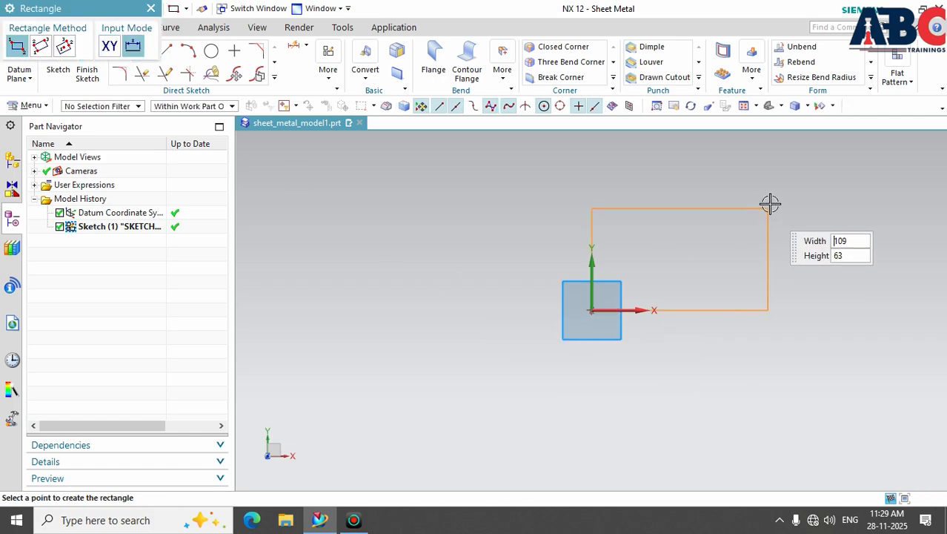
left_click(808, 177)
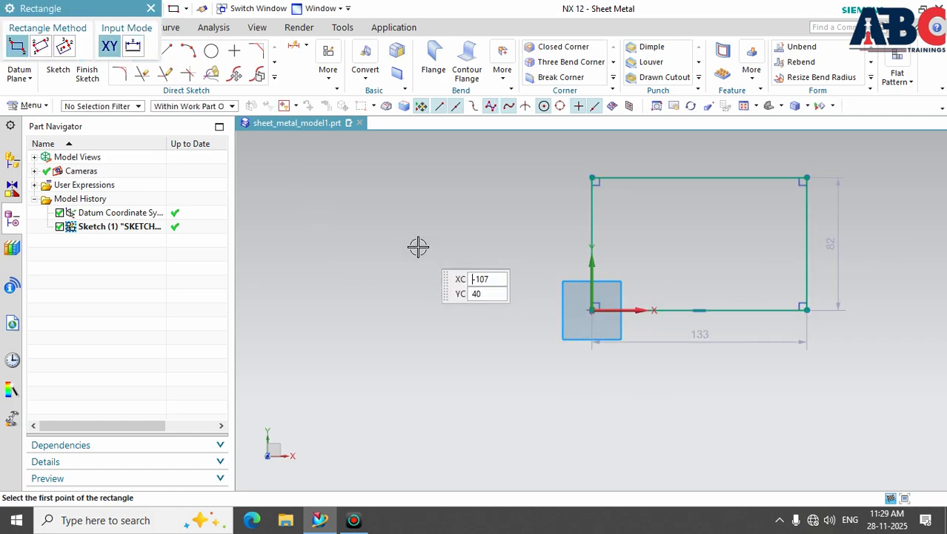
left_click(151, 10)
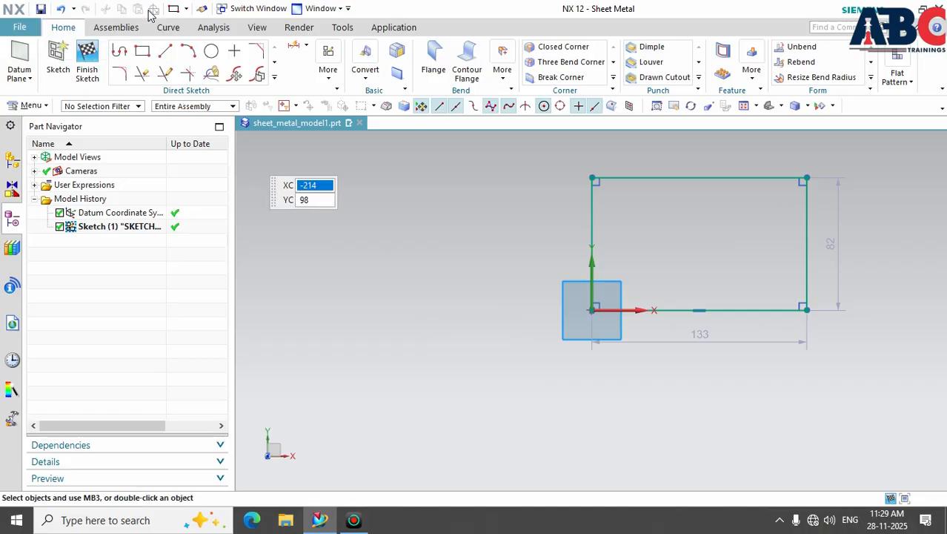
left_click(86, 61)
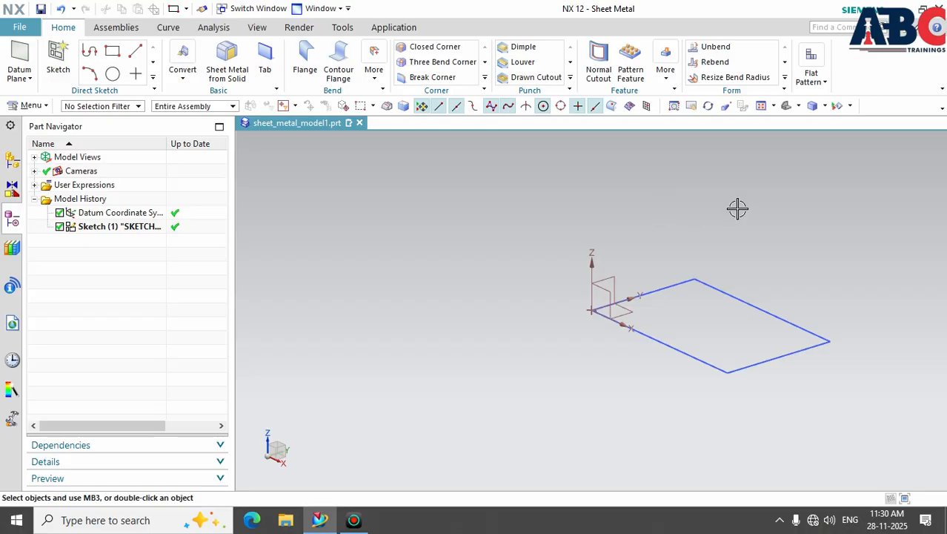
- Extrude the rectangle sketch 50 mm upward into a solid block
left_click(667, 78)
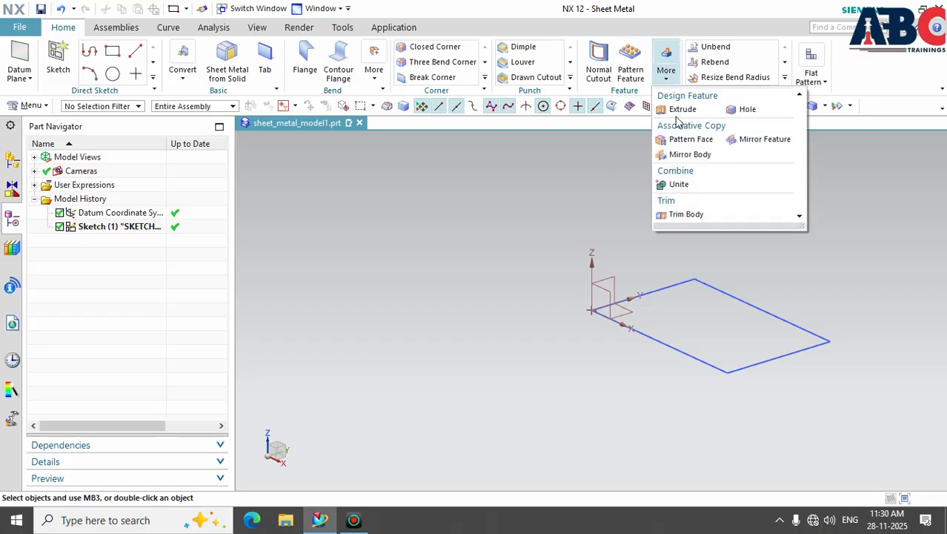
left_click(680, 109)
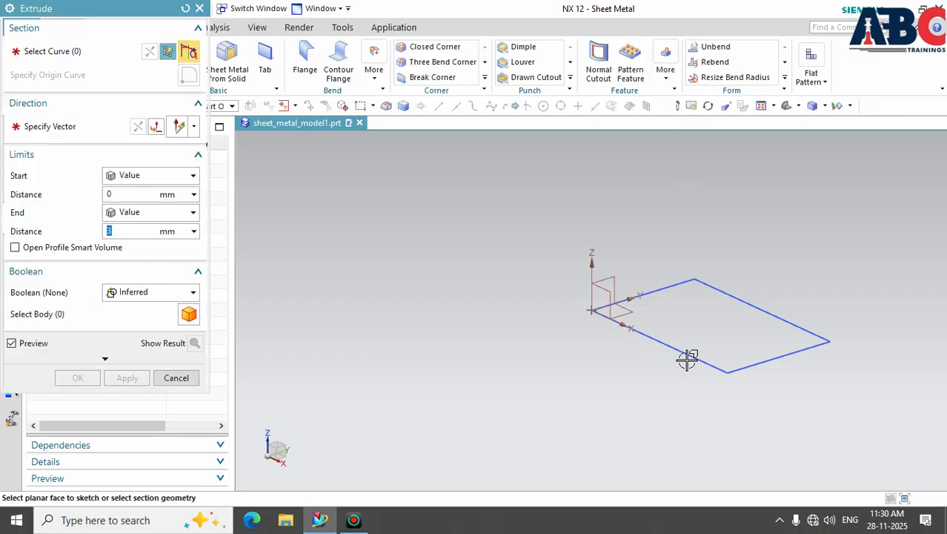
left_click(678, 352)
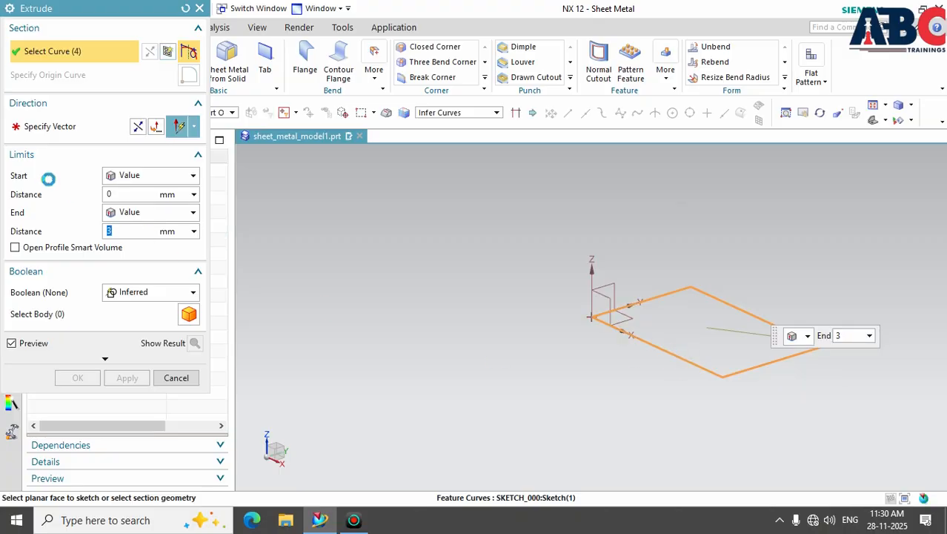
left_click_drag(706, 326, 705, 257)
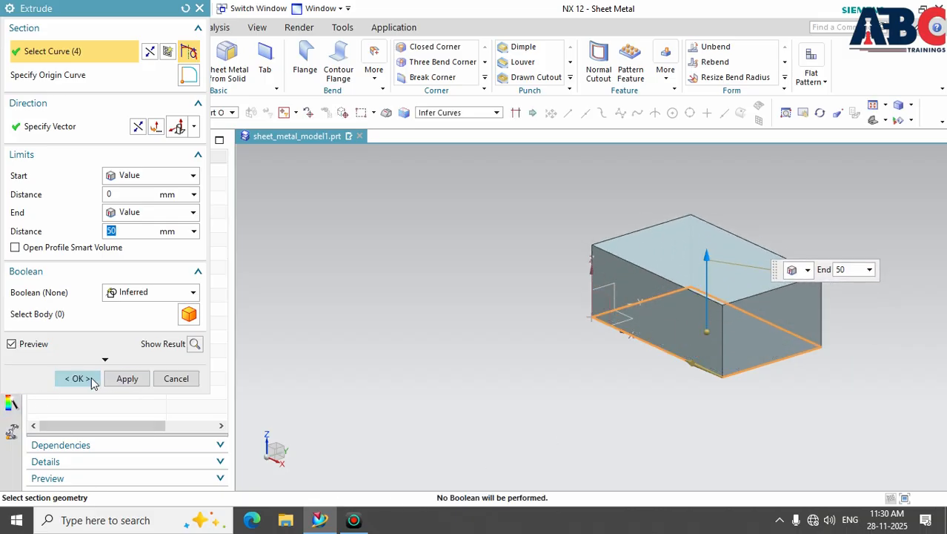
left_click(91, 378)
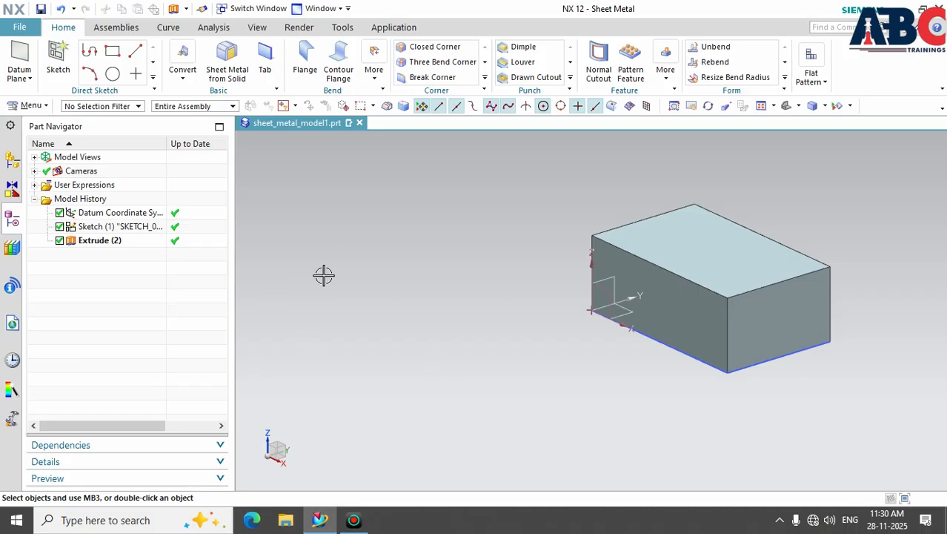
- Start Sheet Metal from Solid and choose three adjoining side walls of the block, two long and one short, as web faces
left_click(229, 68)
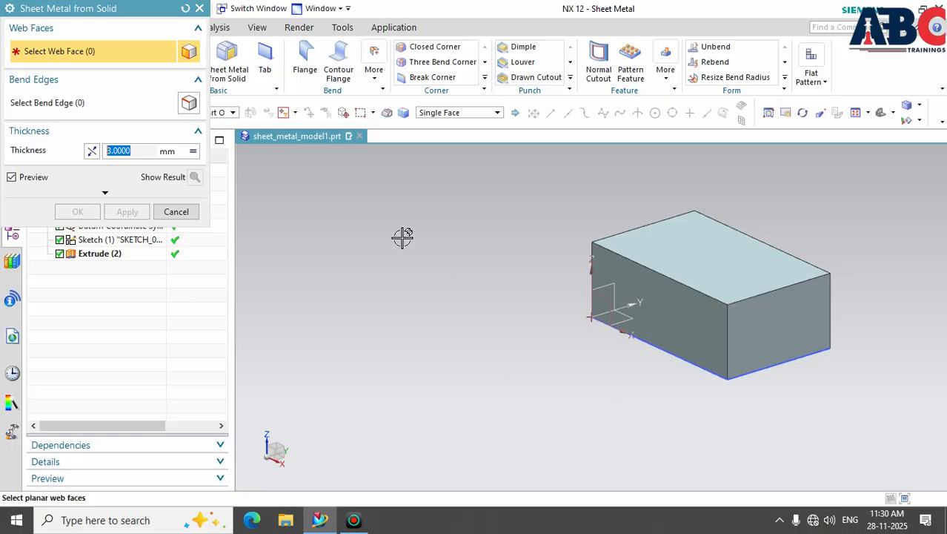
left_click(690, 324)
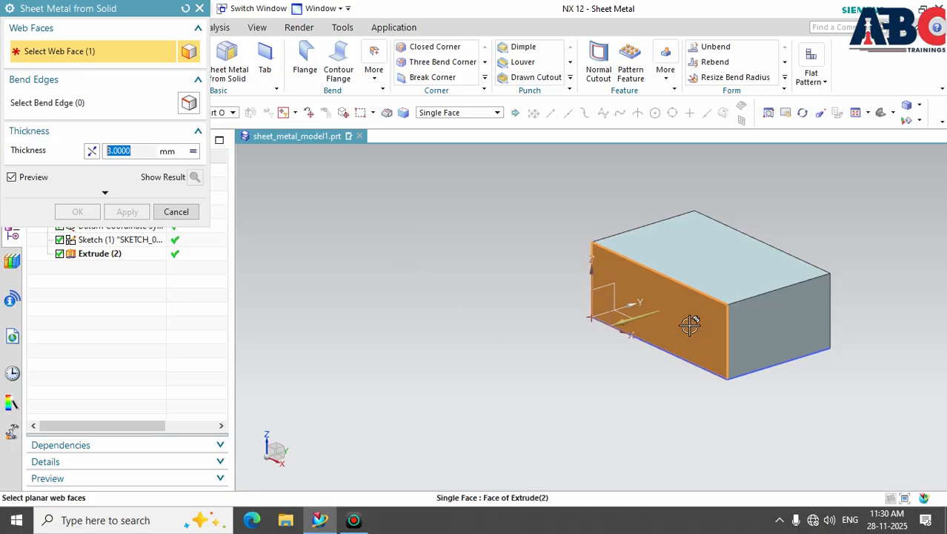
left_click(751, 342)
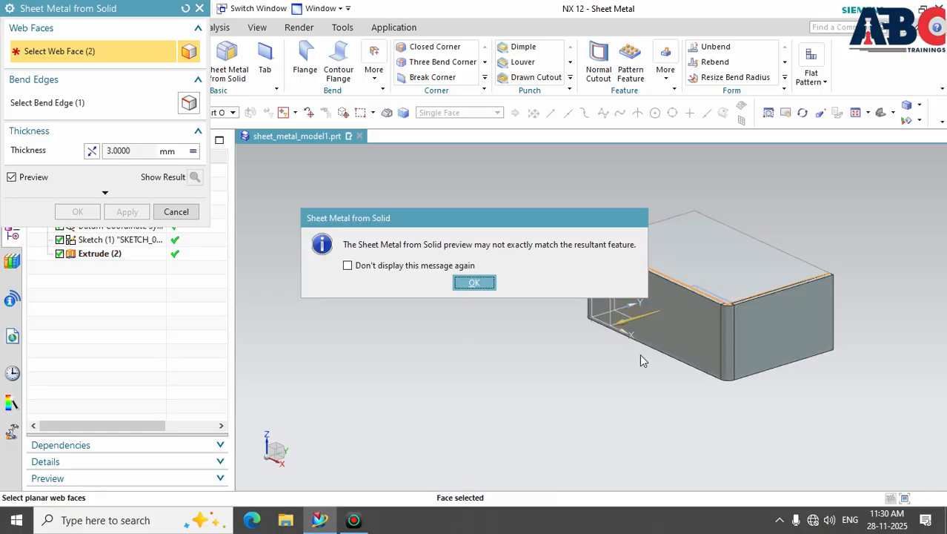
left_click(478, 283)
middle_click_drag(800, 414, 729, 431)
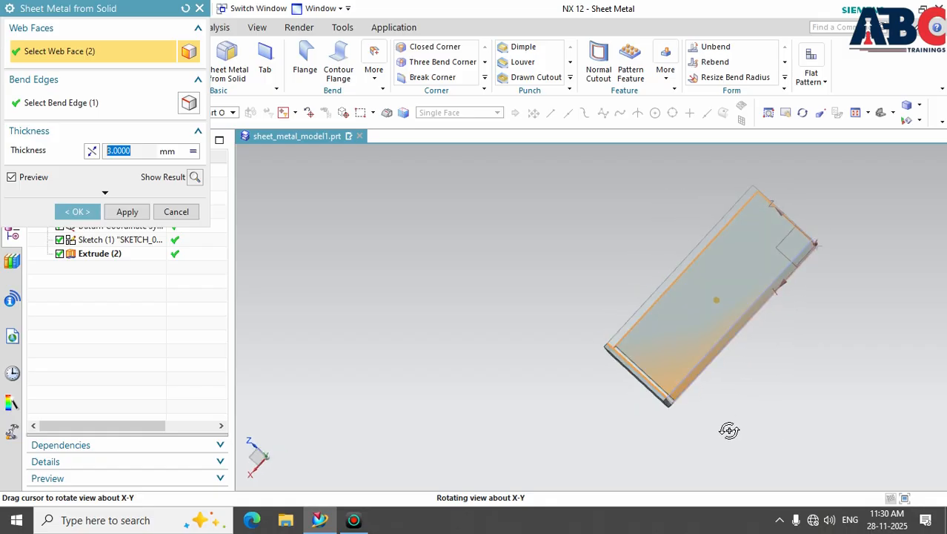
left_click(682, 315)
middle_click_drag(841, 359, 892, 412)
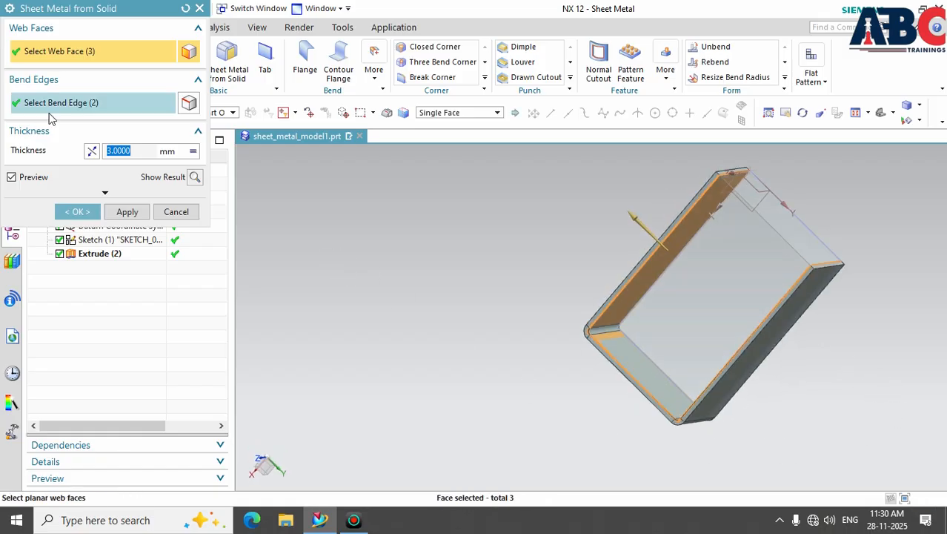
- Flip the thickness direction inward and back outward, and create the sheet metal walls with 3 mm thickness
middle_click_drag(448, 345, 454, 298)
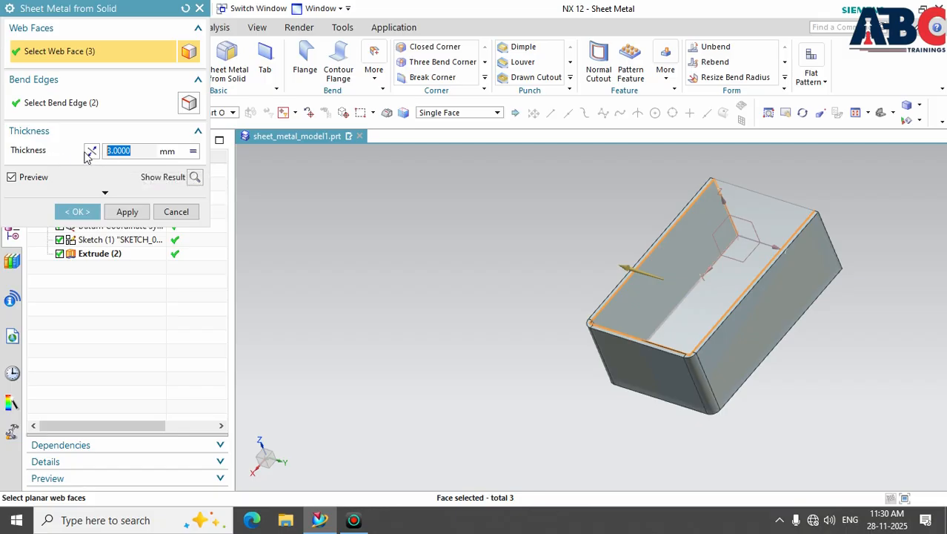
left_click(91, 152)
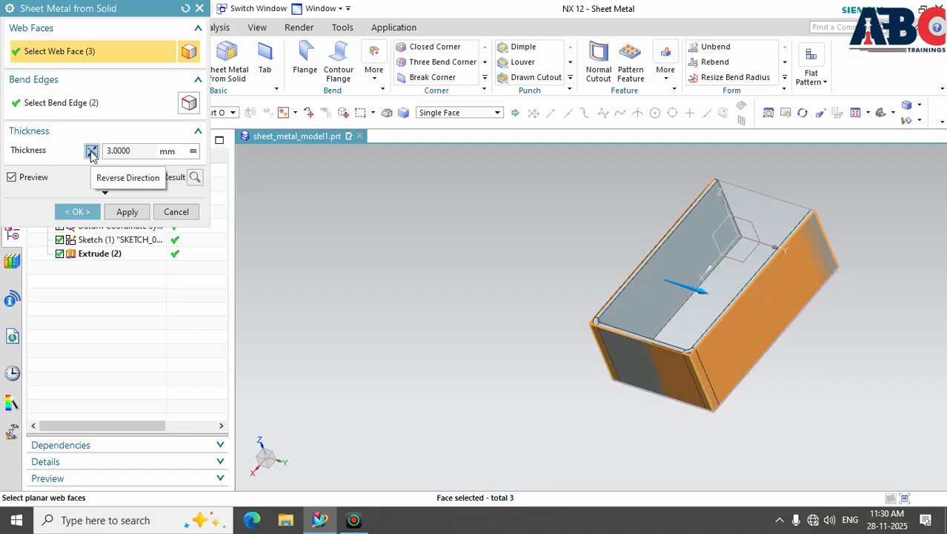
left_click(91, 152)
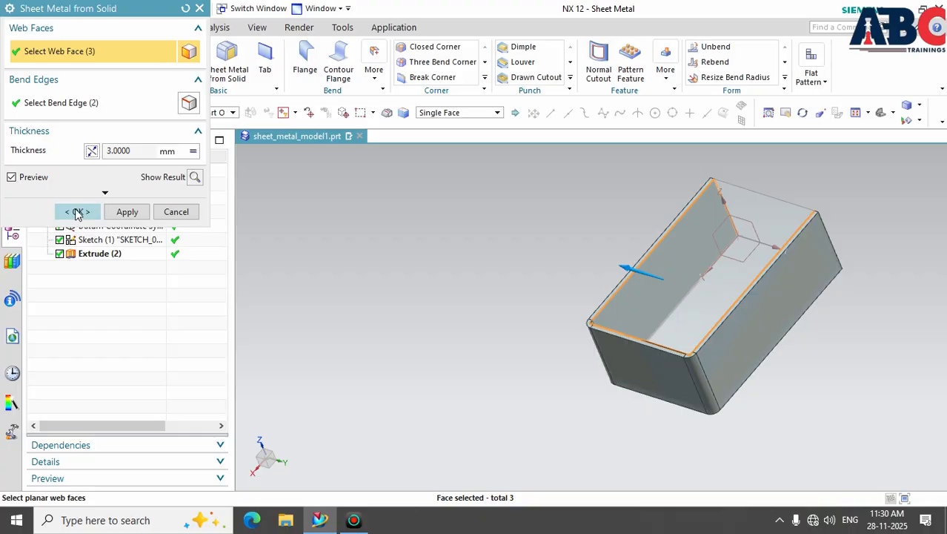
left_click(77, 212)
- Inspect the sheet metal walls around the block, and delete both the Sheet Metal from Solid feature and the extrusion
middle_click_drag(511, 338, 605, 337)
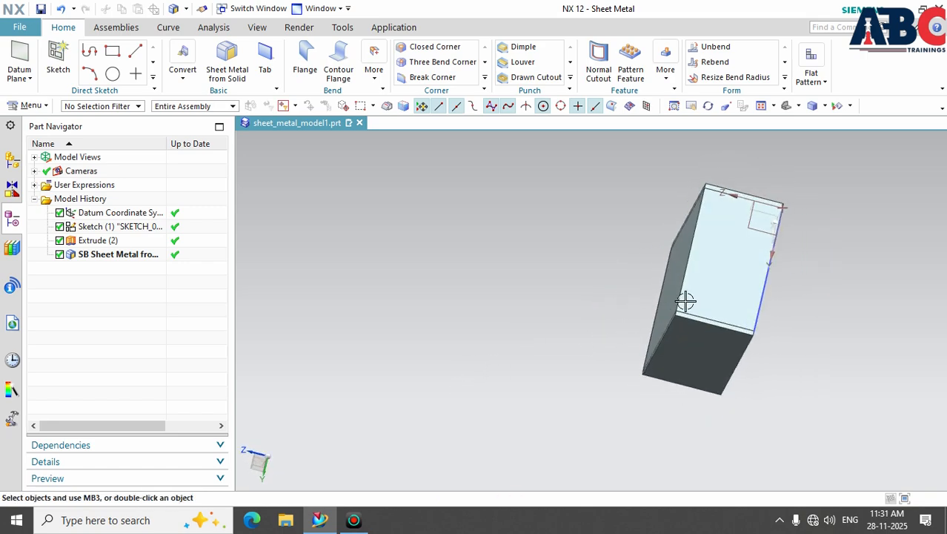
mouse_move(755, 307)
middle_mouse_down()
mouse_move(796, 310)
mouse_move(753, 302)
middle_mouse_up()
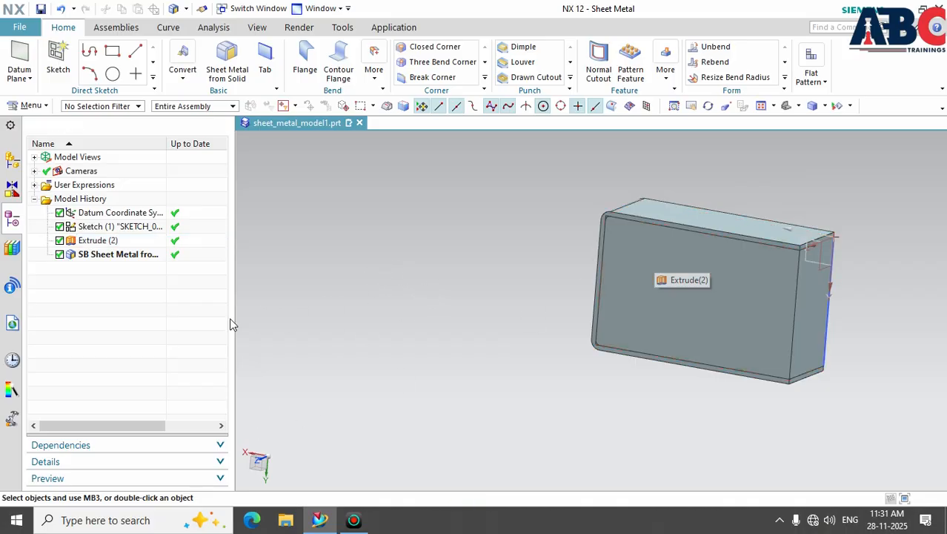
left_click(133, 256)
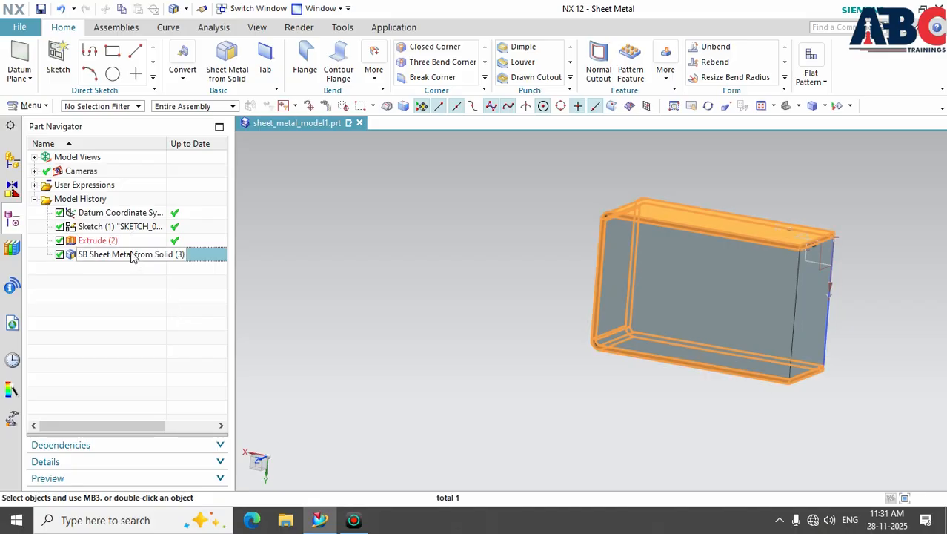
left_click(128, 243, "ctrl")
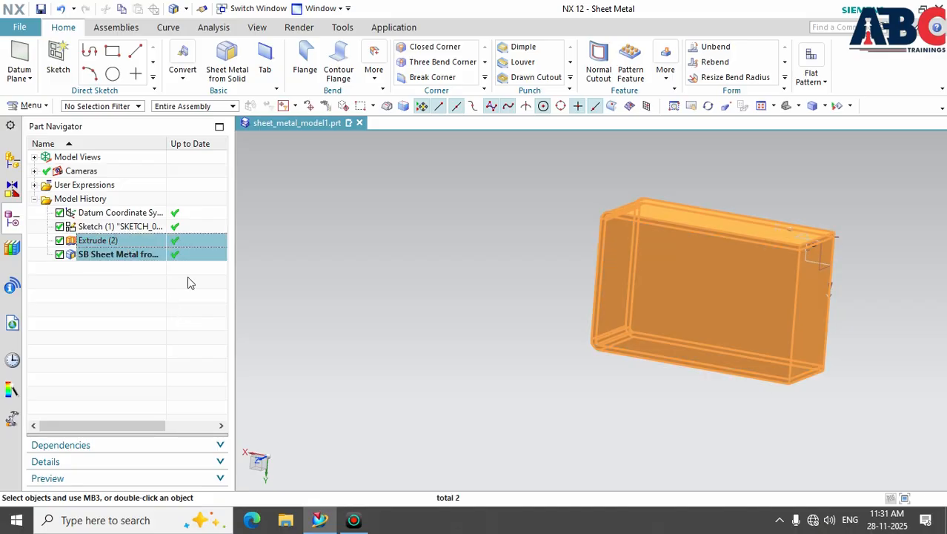
key("Delete")
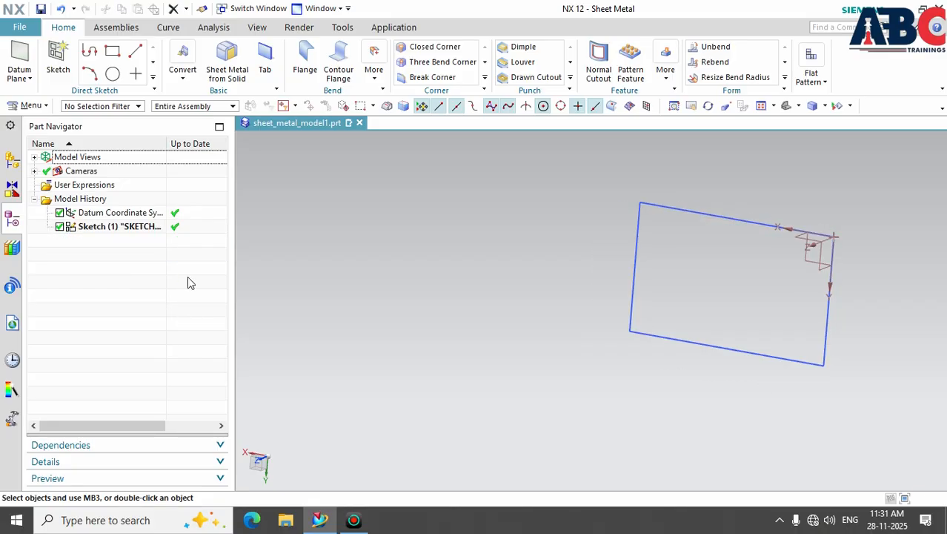
- Create a 3 mm thick base tab from the rectangle sketch
left_click(148, 227)
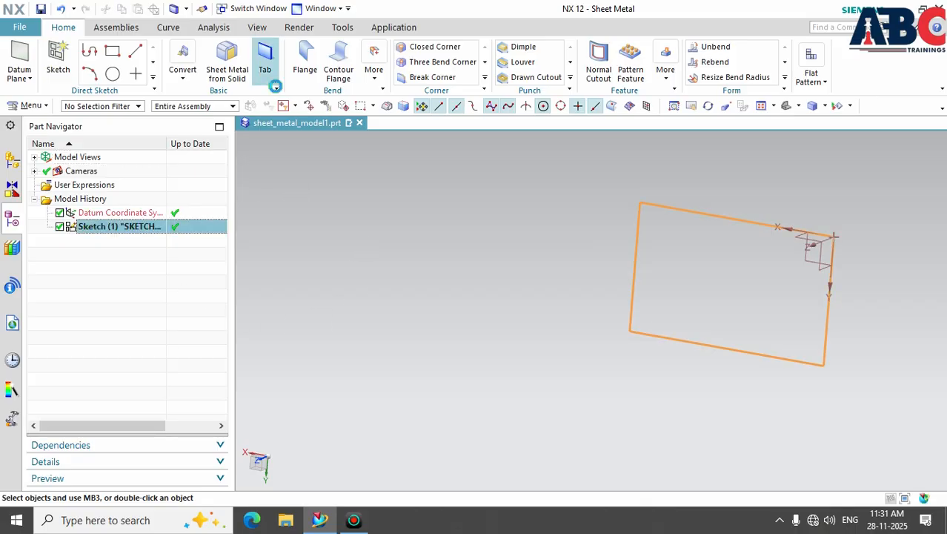
left_click(265, 60)
middle_click_drag(455, 286, 462, 231)
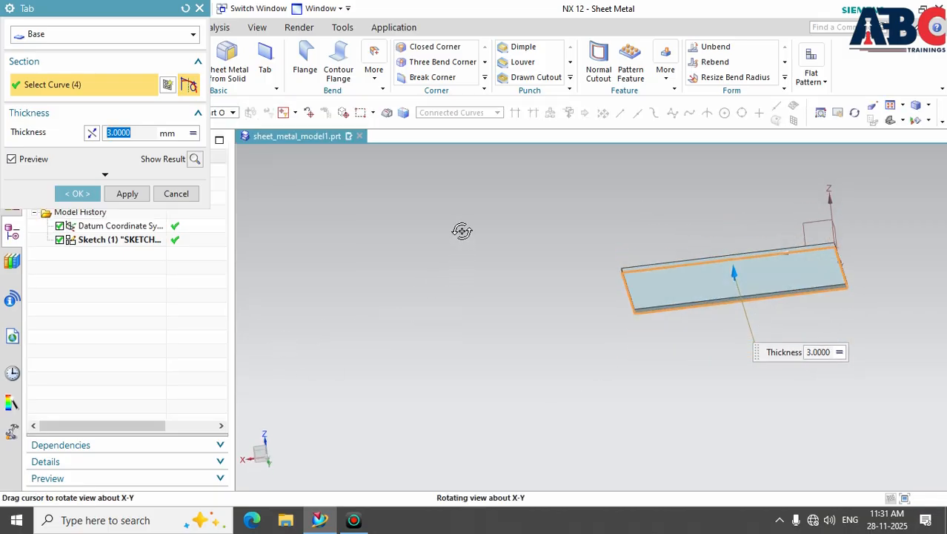
left_click(78, 194)
- Start a Normal Cutout on the tab's large upper face and sketch a circle about 38 mm in diameter near its middle as the section
middle_click_drag(865, 320, 838, 271)
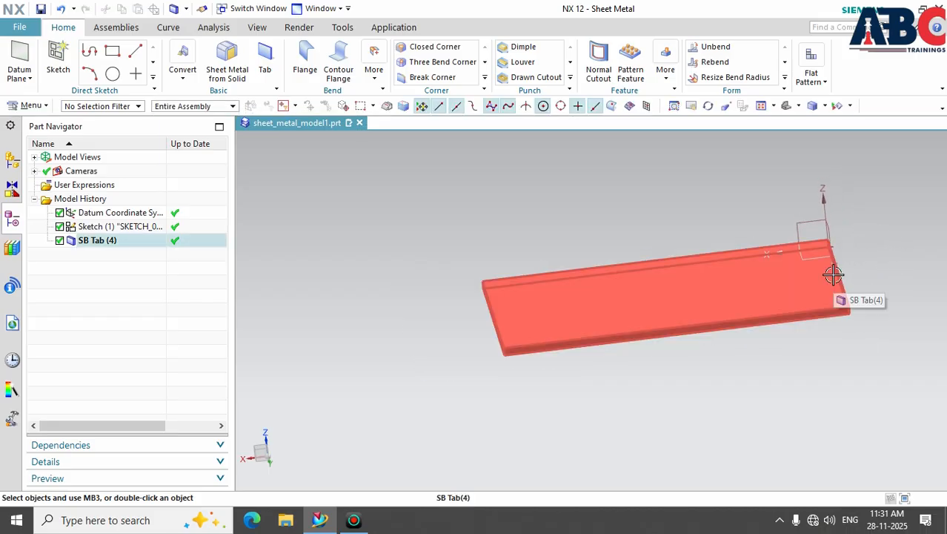
scroll(866, 255, "up", 1)
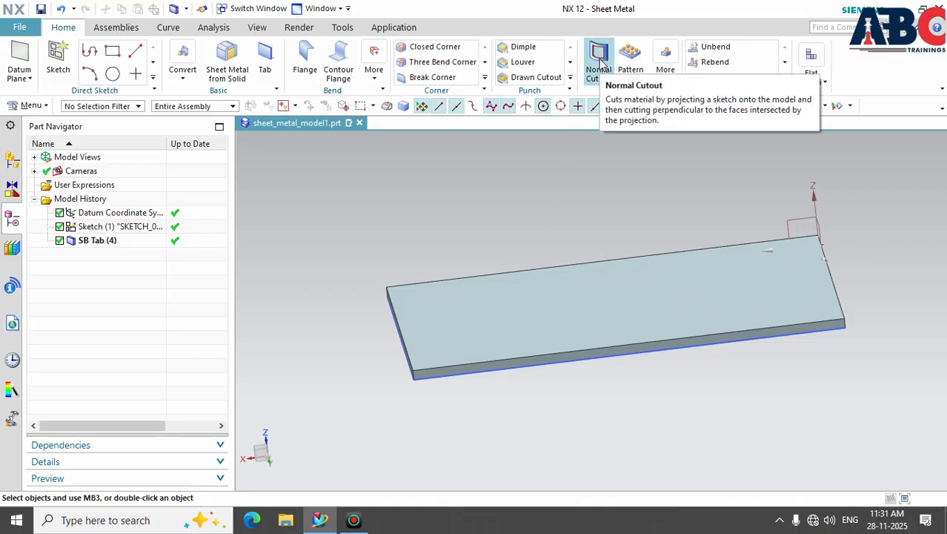
left_click(600, 64)
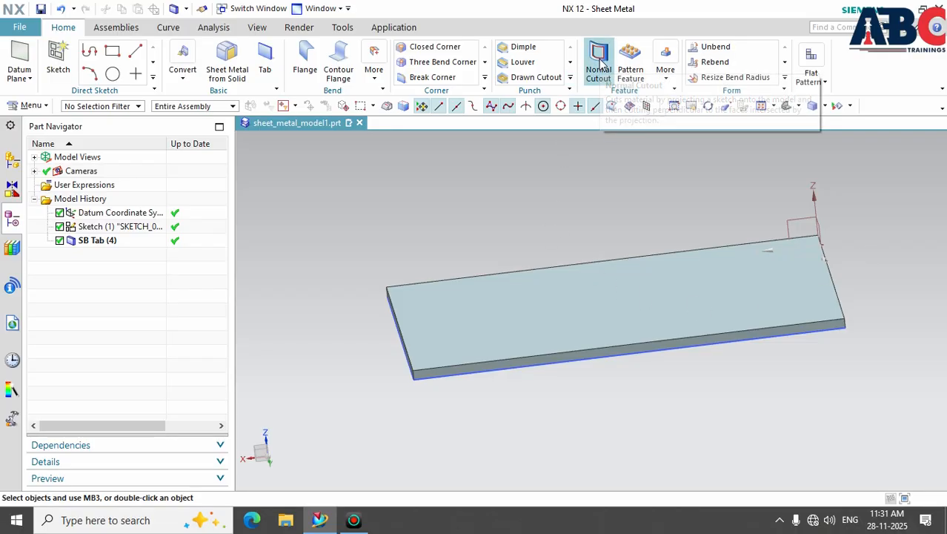
left_click(620, 305)
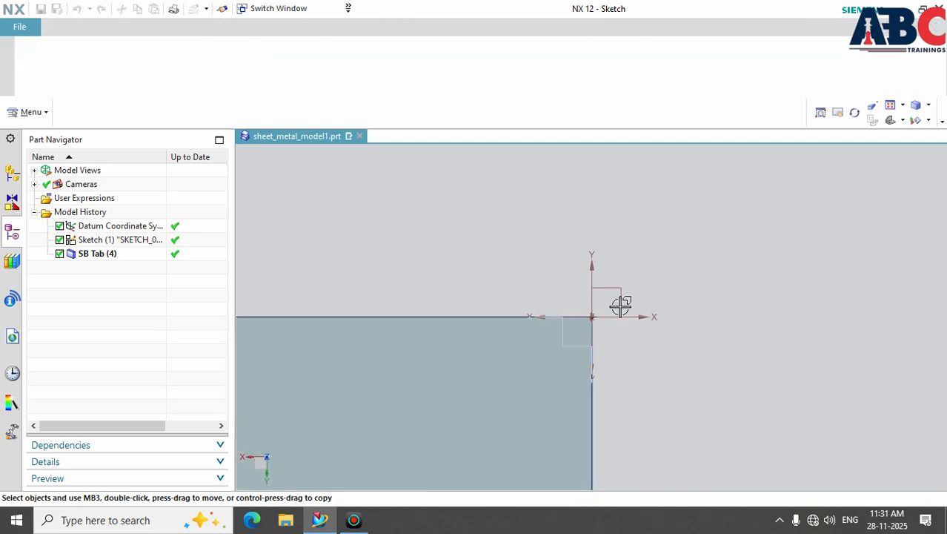
mouse_move(321, 414)
middle_mouse_down("shift")
mouse_move(417, 381)
mouse_move(568, 252)
middle_mouse_up("shift")
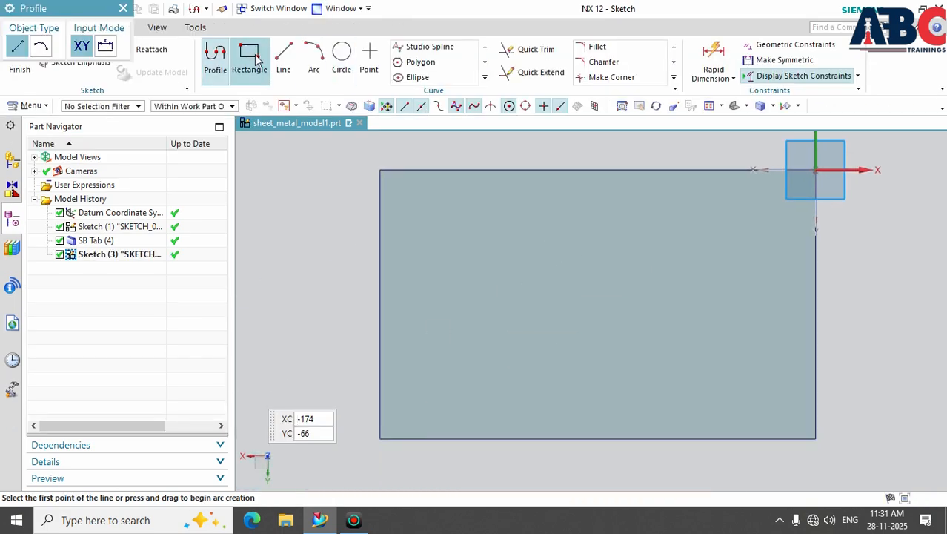
left_click(344, 60)
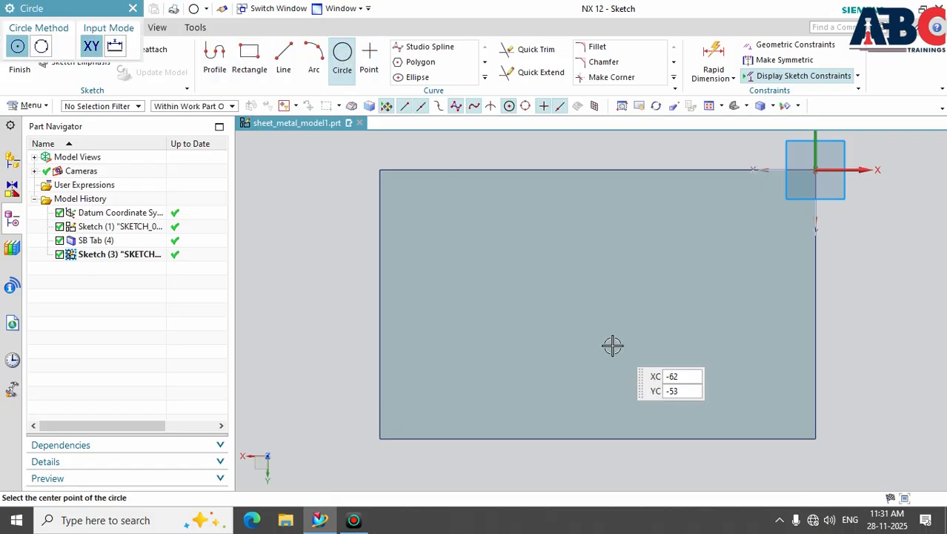
left_click(553, 316)
left_click(606, 284)
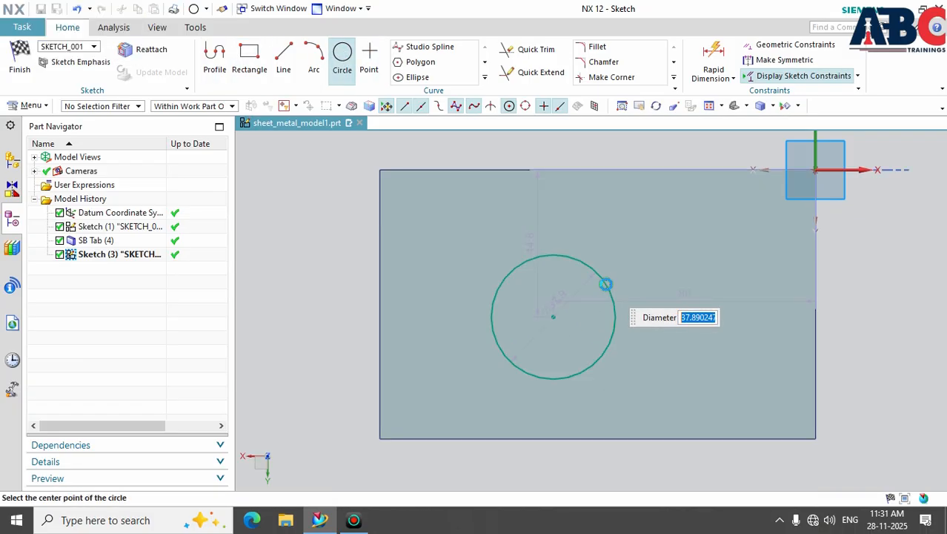
left_click(25, 69)
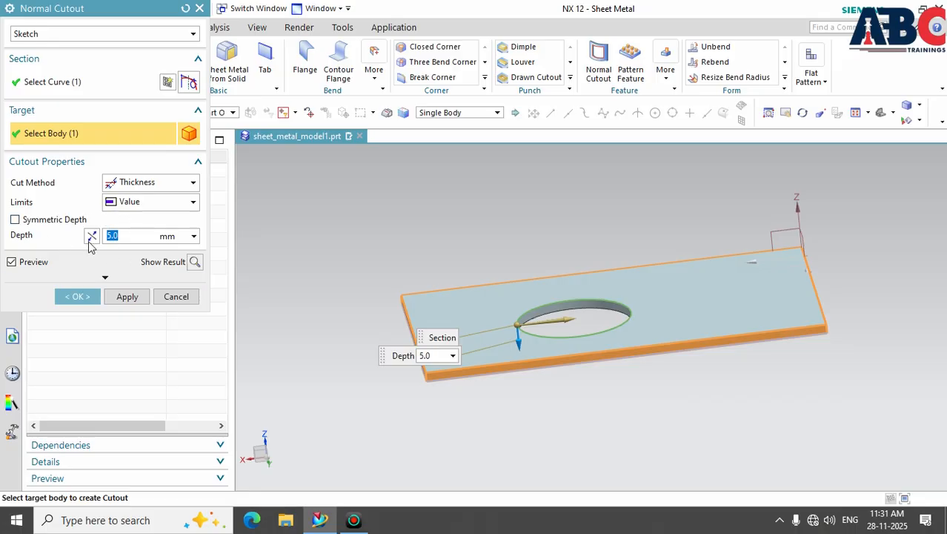
- Try the Mid-Plane and Nearest Face cut methods for the normal cutout, and return to Thickness
left_click(193, 183)
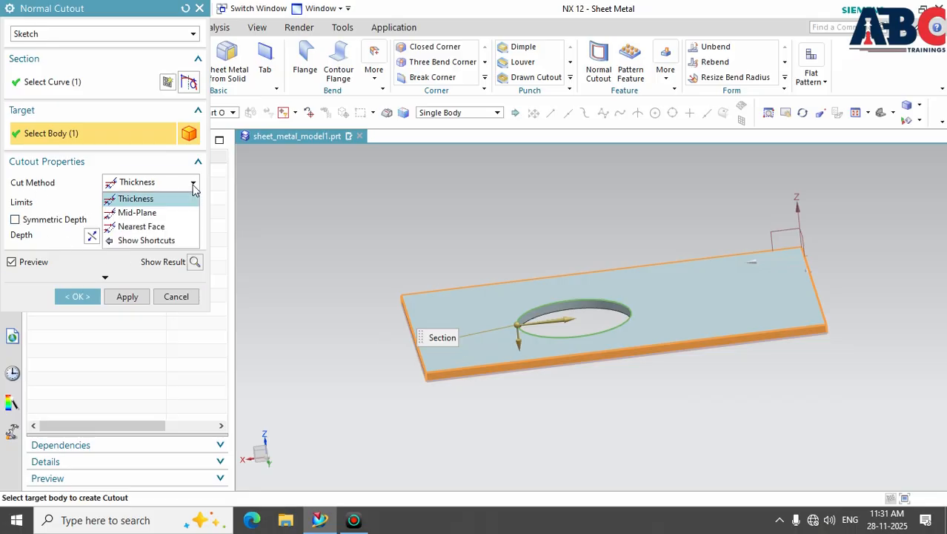
left_click(185, 213)
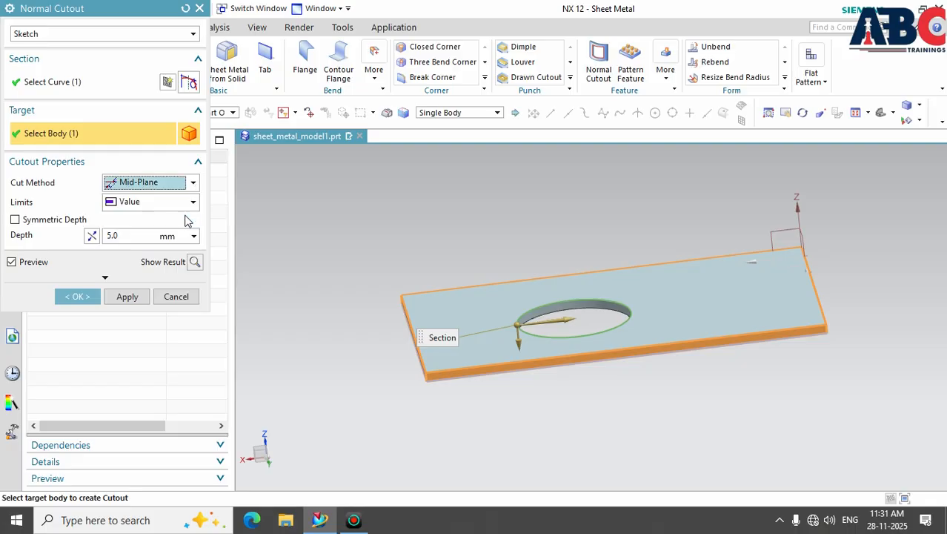
left_click(191, 187)
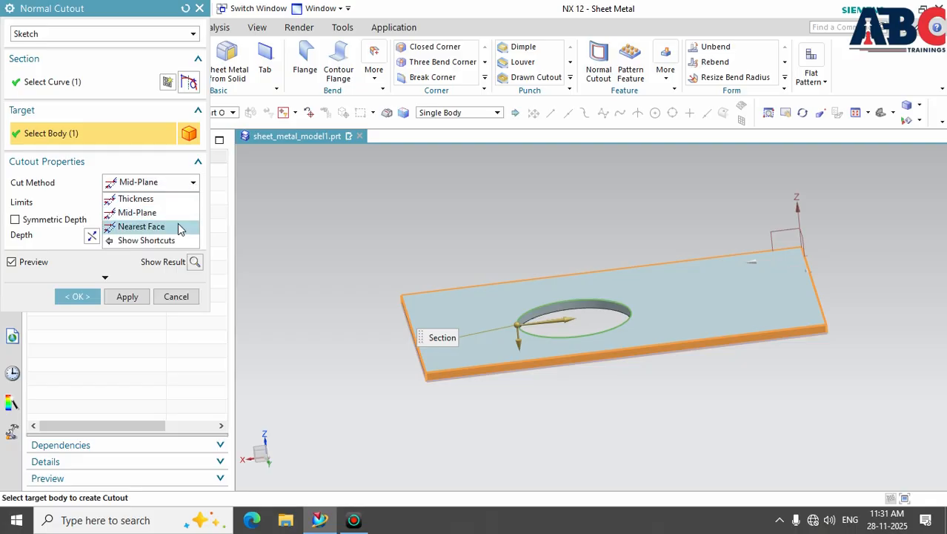
left_click(178, 226)
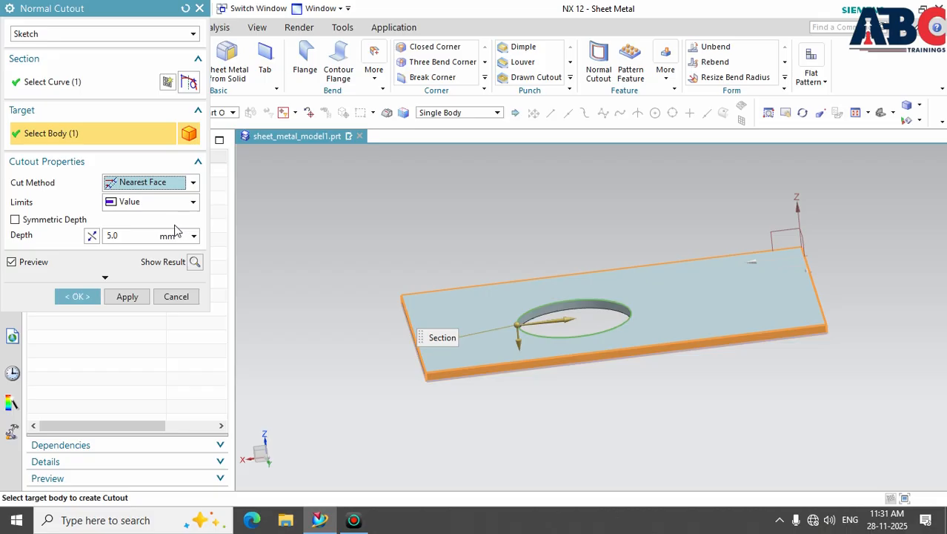
left_click(190, 185)
left_click(175, 199)
- Try the Between limit for the cutout, using the tab's upper and lower faces as its bounds
left_click(192, 203)
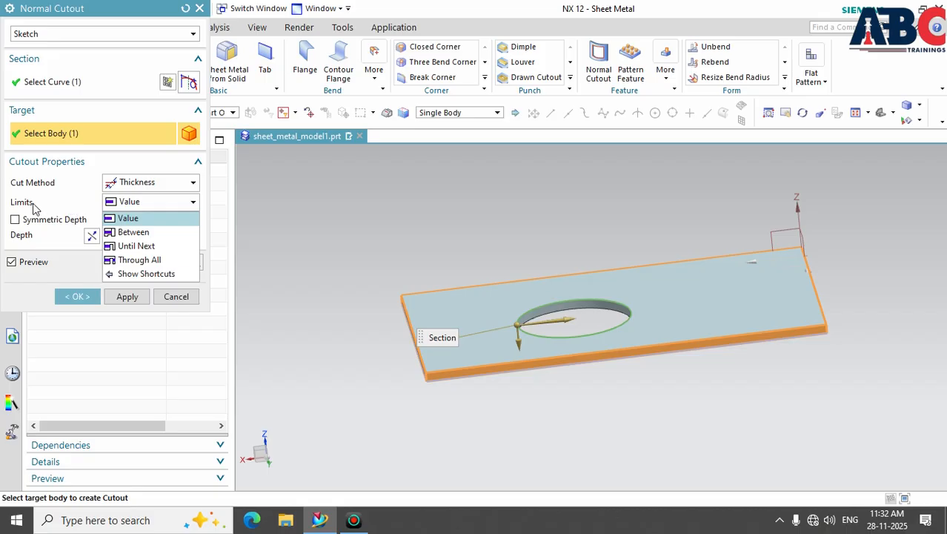
left_click(174, 233)
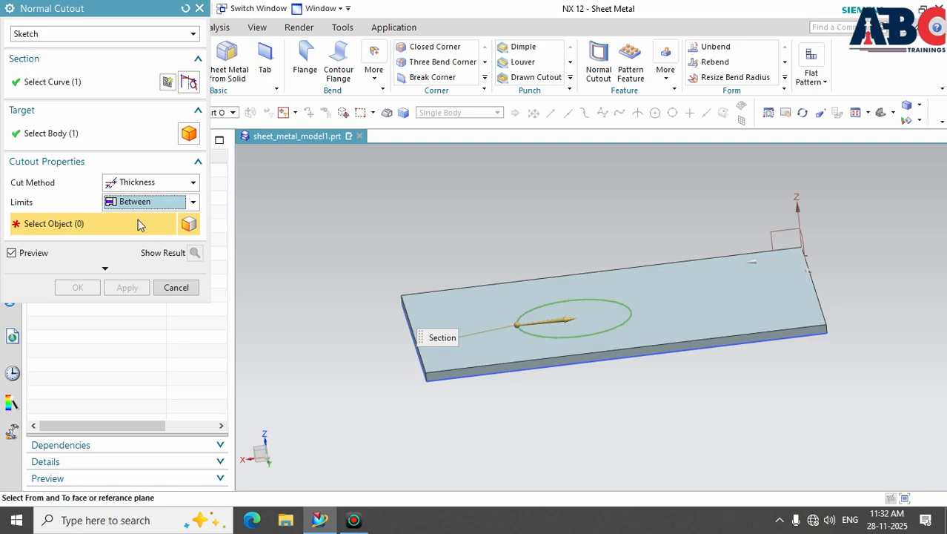
left_click(497, 310)
middle_click_drag(609, 437, 596, 406)
left_click(488, 363)
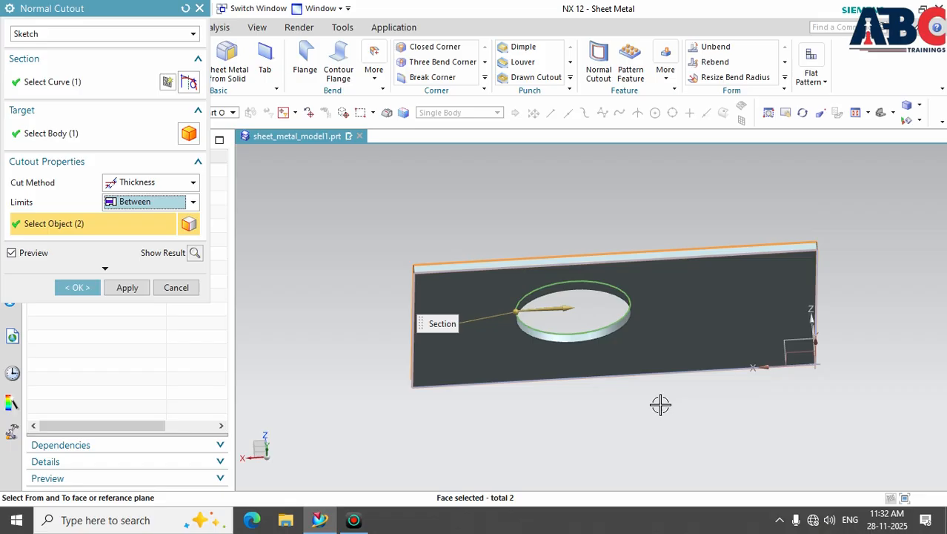
- Try the Until Next limit for the cutout, and switch it to Through All
left_click(191, 202)
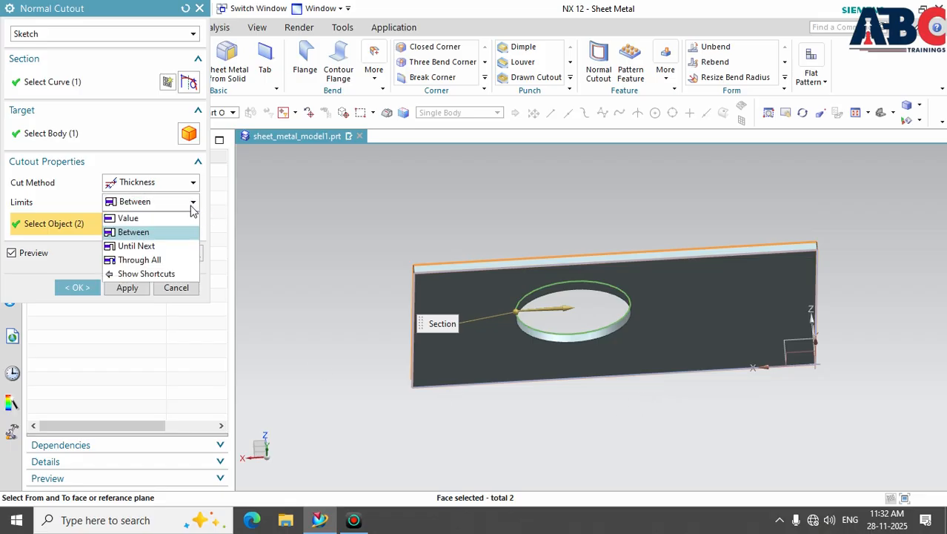
left_click(168, 247)
middle_click_drag(289, 332, 323, 346)
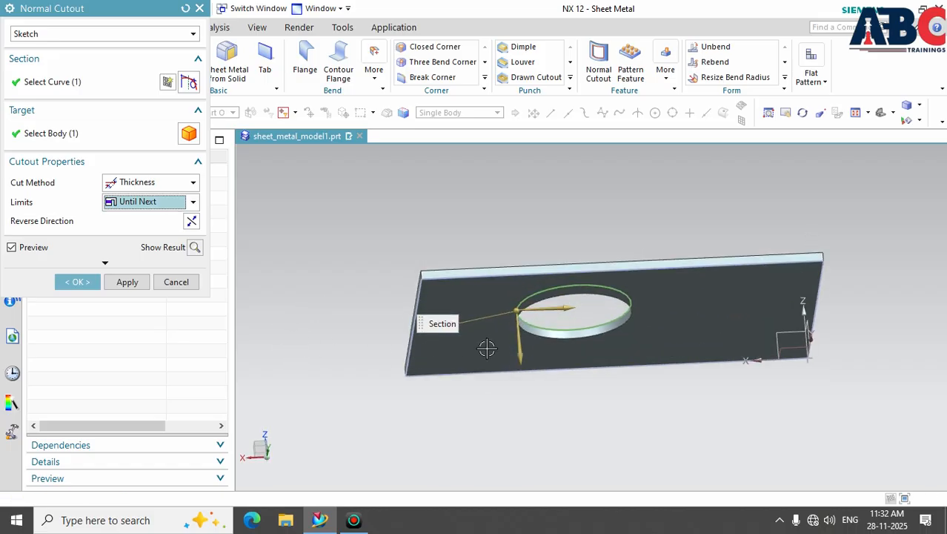
left_click(193, 203)
left_click(164, 261)
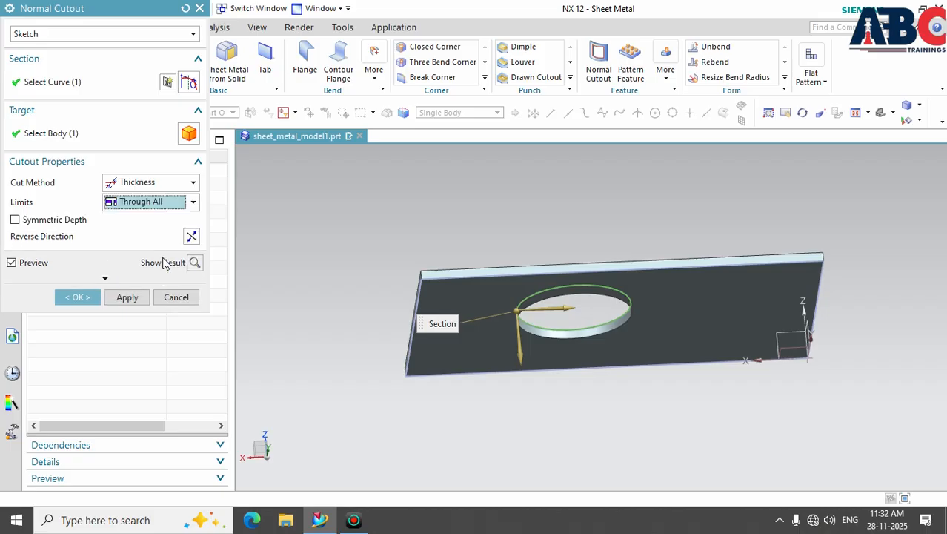
- Turn the cutout's symmetric depth on to view both cut directions, and turn it back off
left_click(15, 220)
middle_click_drag(300, 324, 330, 324)
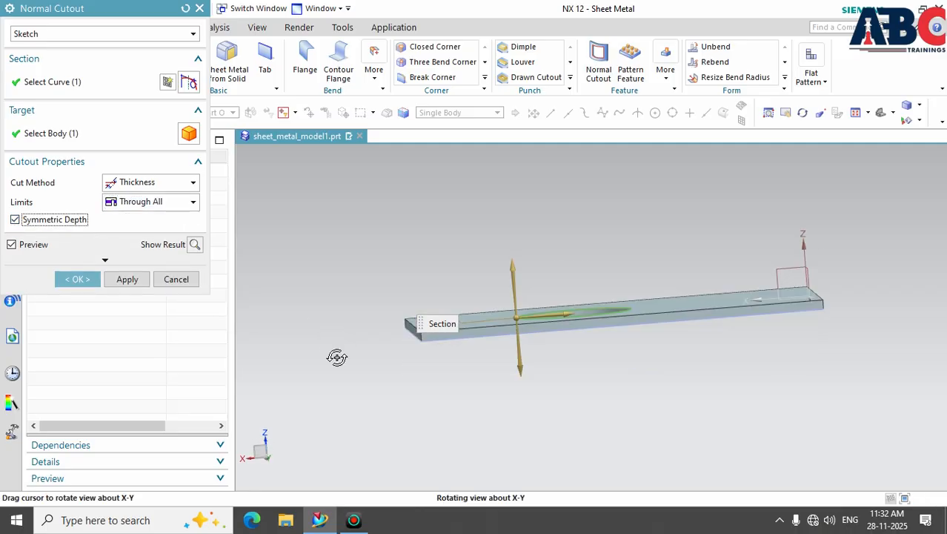
left_click(15, 223)
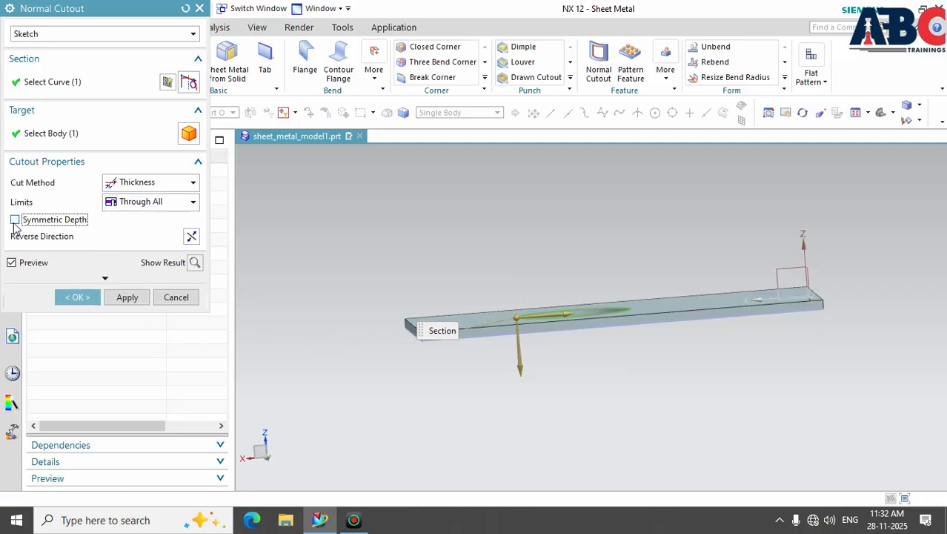
- Return the limits to Value, flip the cut direction and back, and create the 5 mm deep circular cutout
left_click(192, 203)
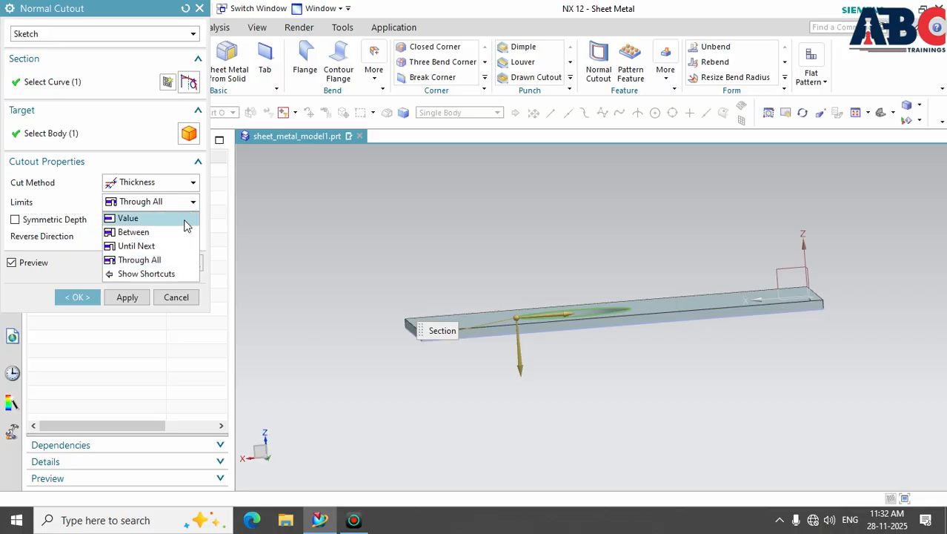
left_click(186, 220)
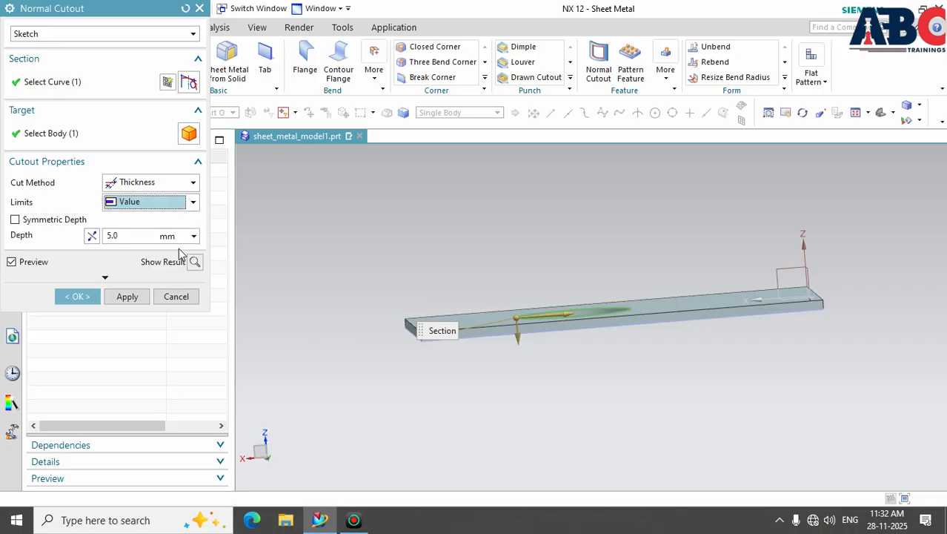
left_click(92, 235)
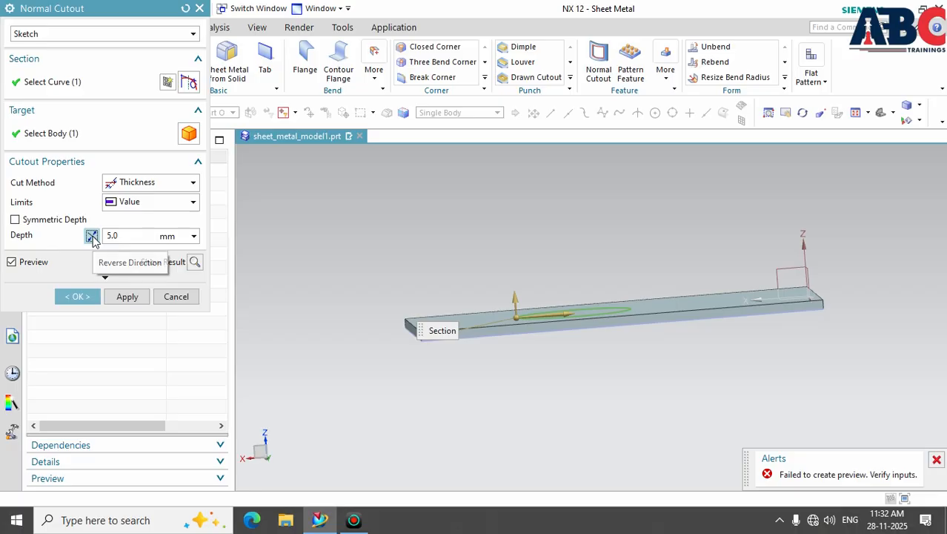
left_click(92, 236)
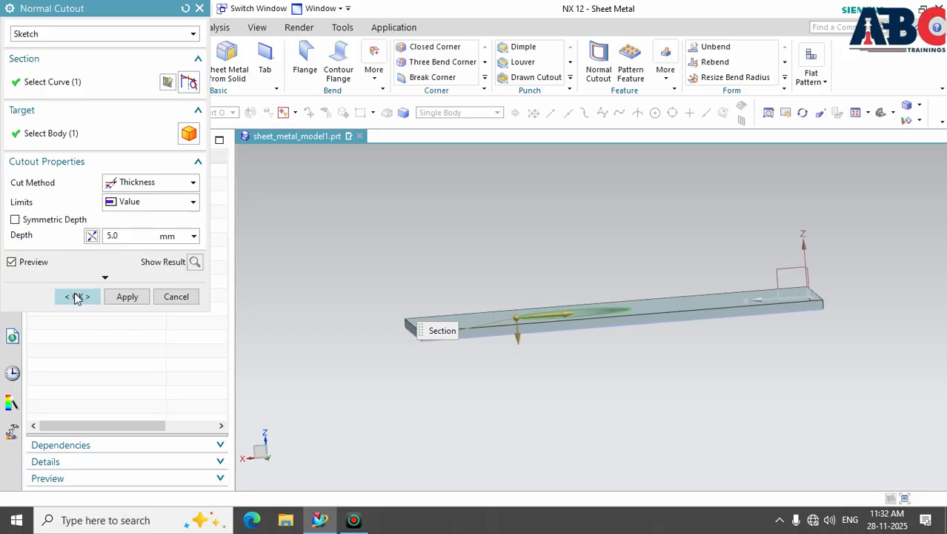
left_click(77, 297)
middle_click_drag(359, 355, 359, 391)
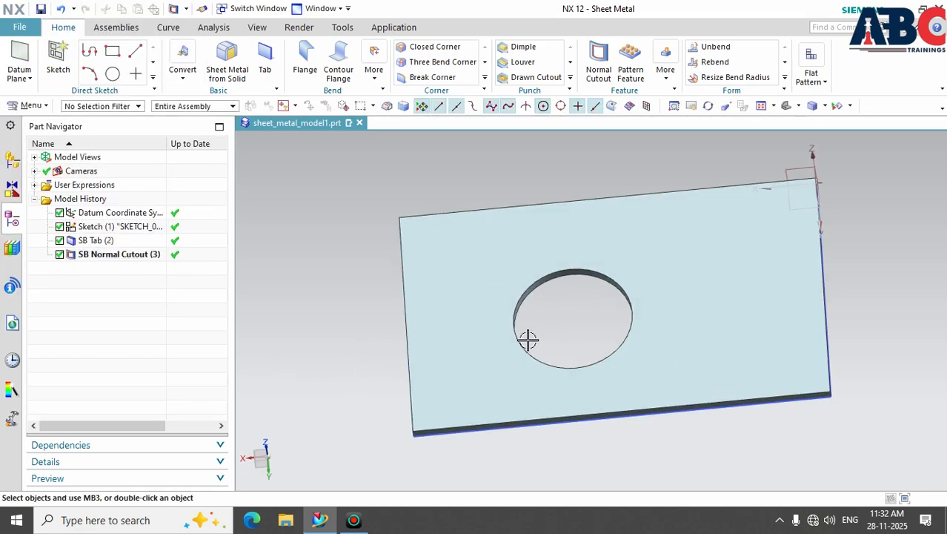
middle_click_drag(877, 413, 870, 393)
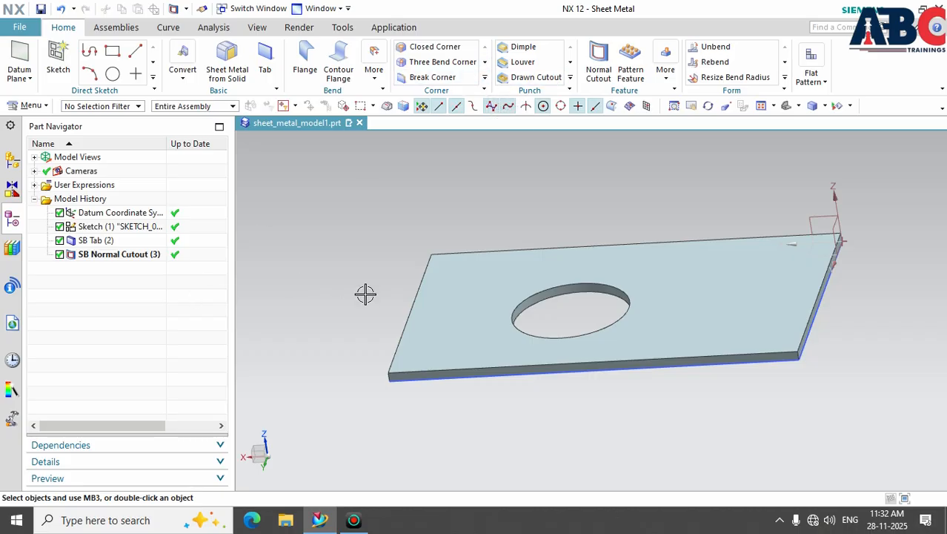
- Start a Flange on the tab's front long edge and set its width option to Full
left_click(301, 69)
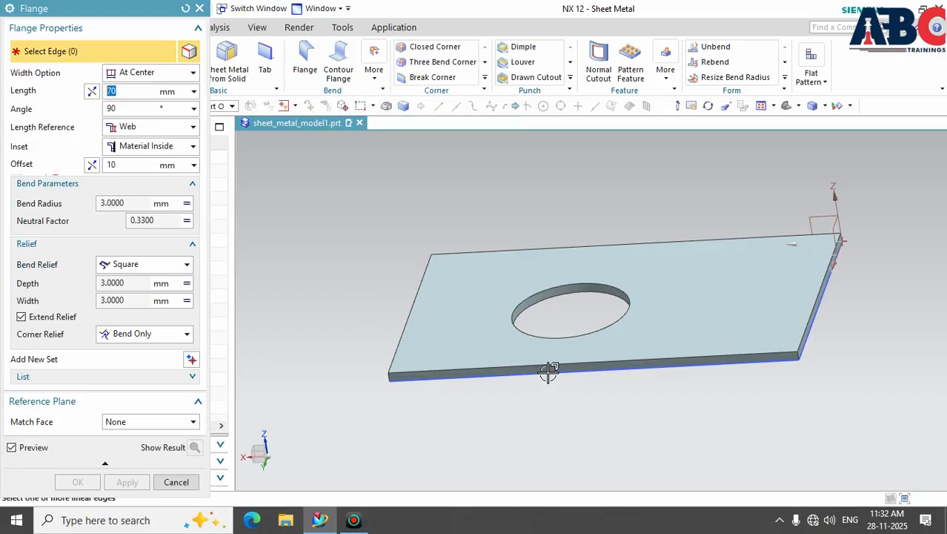
left_click(546, 369)
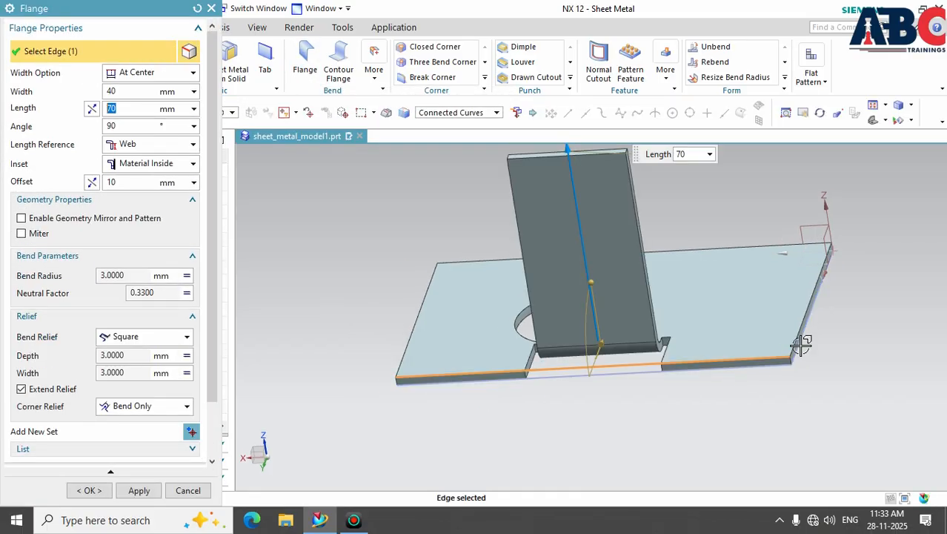
left_click(187, 75)
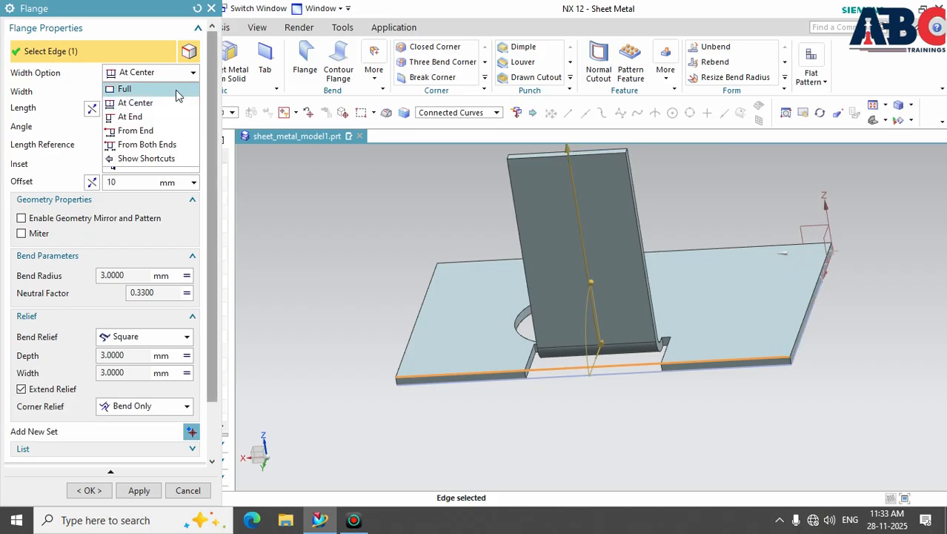
left_click(182, 90)
middle_click_drag(829, 367, 779, 365)
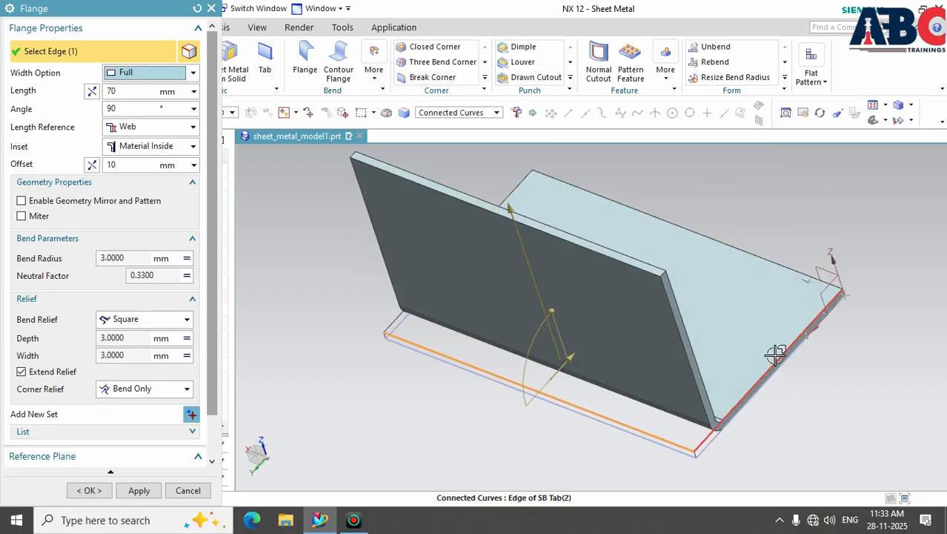
- Add the tab's adjacent short edge on the datum side to the flange and inspect the corner between both walls
left_click(777, 355)
middle_click_drag(873, 427, 850, 433)
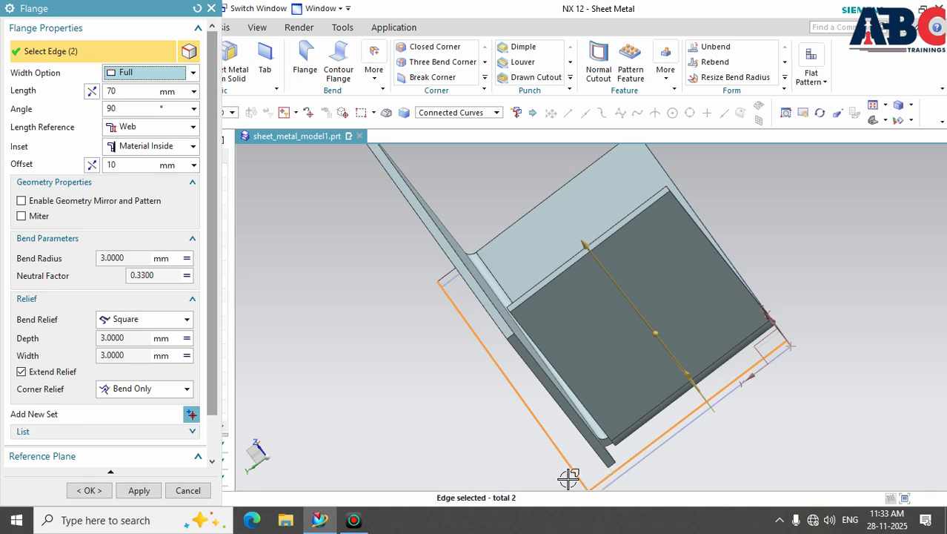
middle_click_drag(424, 439, 467, 451)
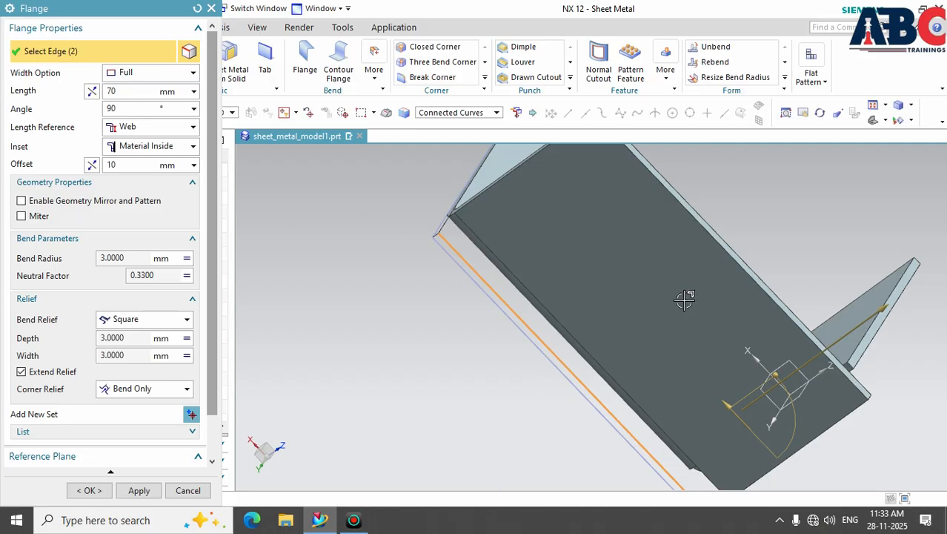
middle_click_drag(621, 471, 556, 408)
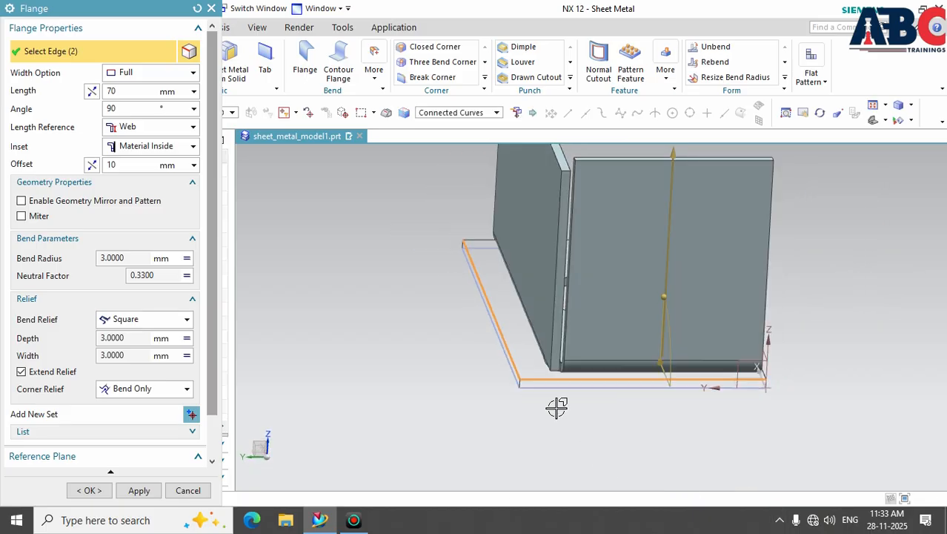
- Set the flange offset to 0 mm
left_click(120, 92)
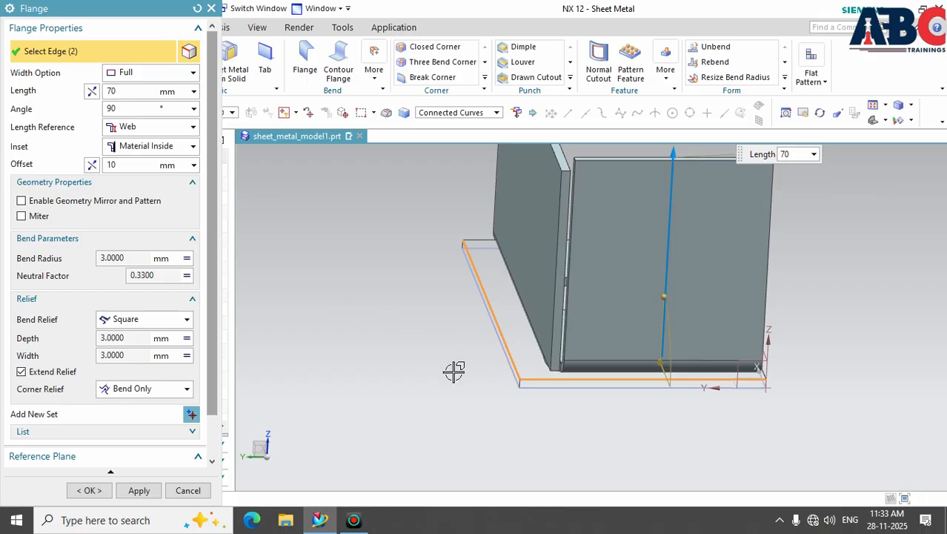
middle_click_drag(467, 411, 615, 472)
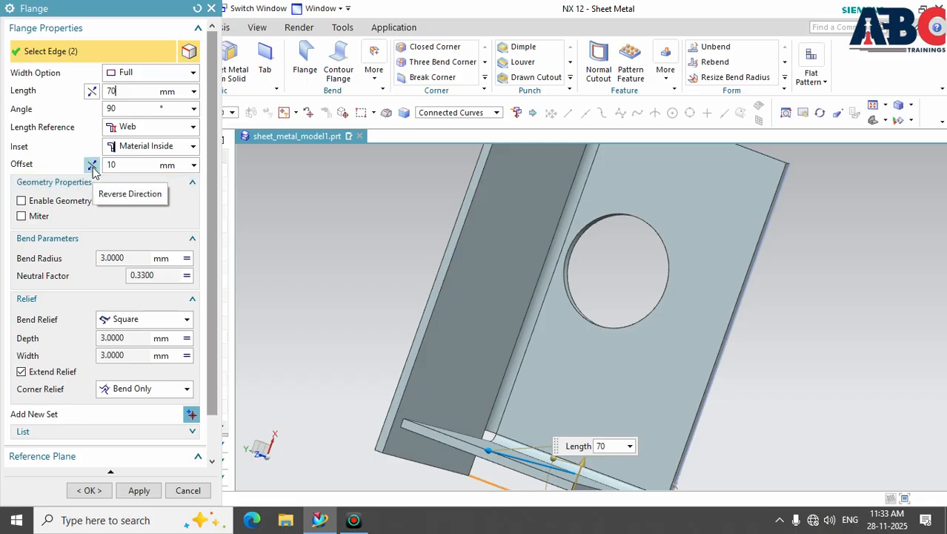
left_click(112, 165)
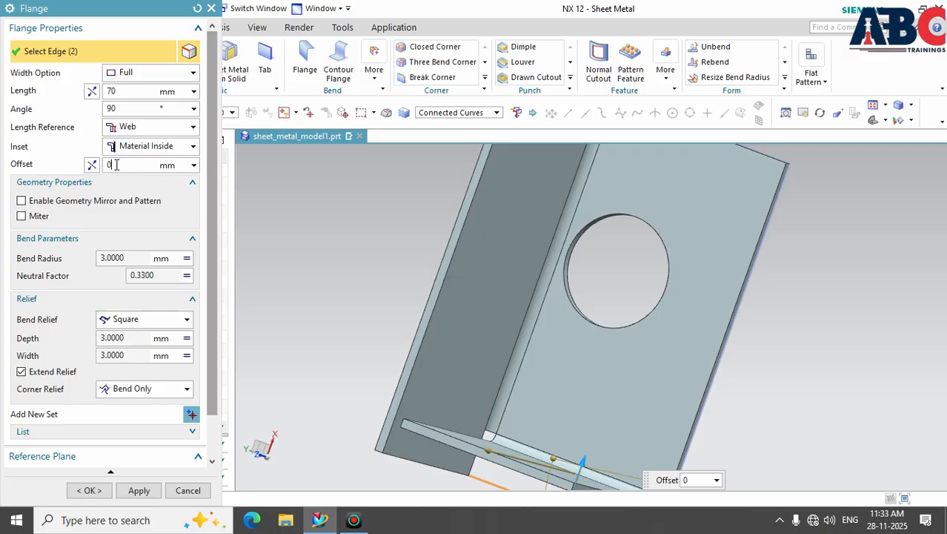
key("Return")
middle_click_drag(867, 381, 903, 327)
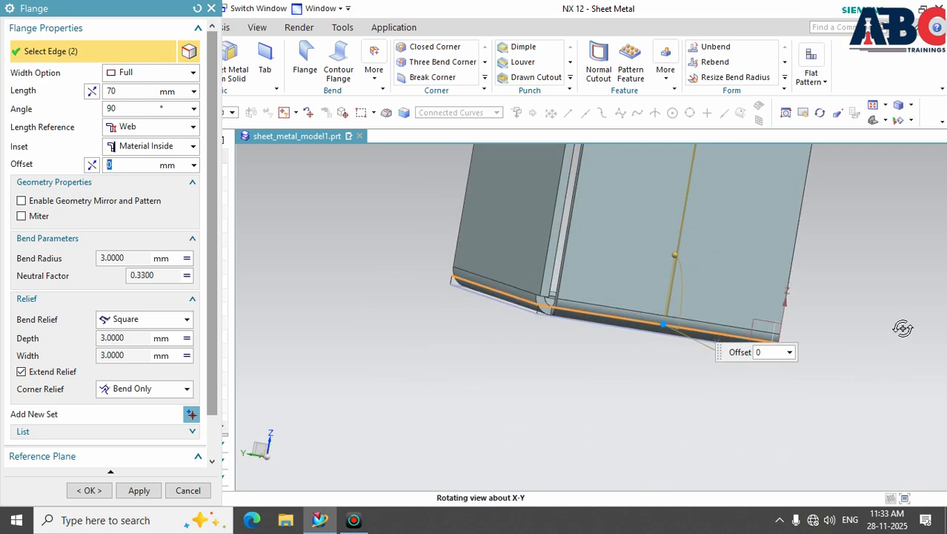
middle_click_drag(858, 361, 779, 384)
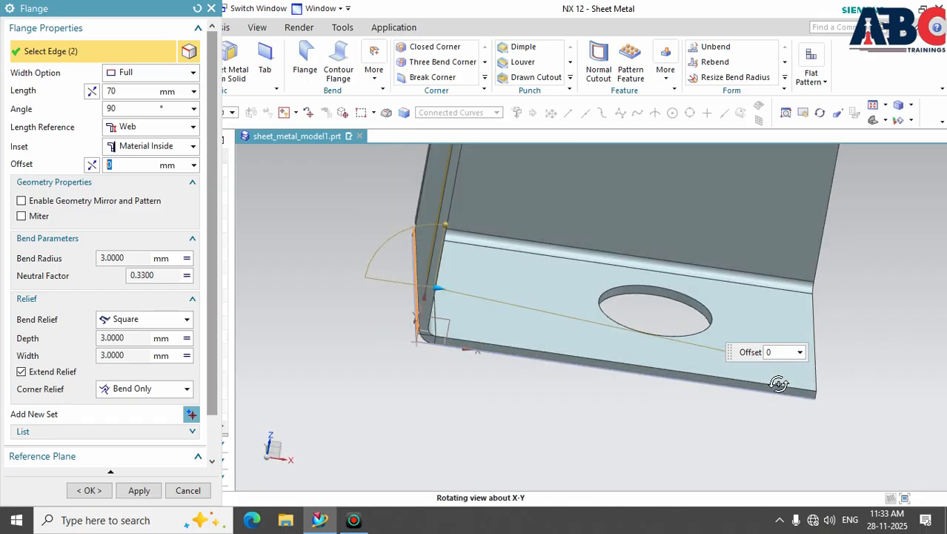
- Add the tab's remaining two edges to the selection and create 70 mm flanges at 90° on all four sides
left_click(661, 365)
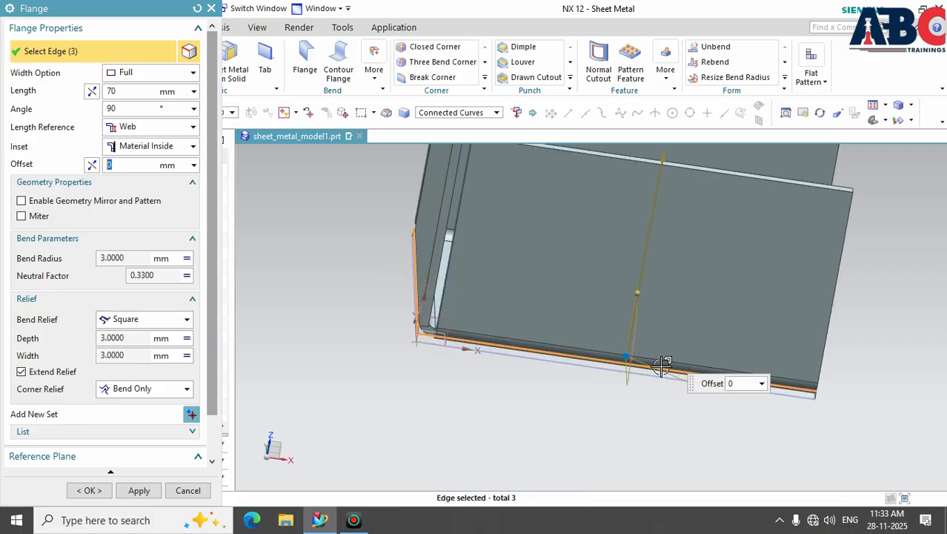
middle_click_drag(893, 381, 856, 386)
left_click(715, 339)
scroll(867, 186, "up", 3)
scroll(855, 210, "down", 3)
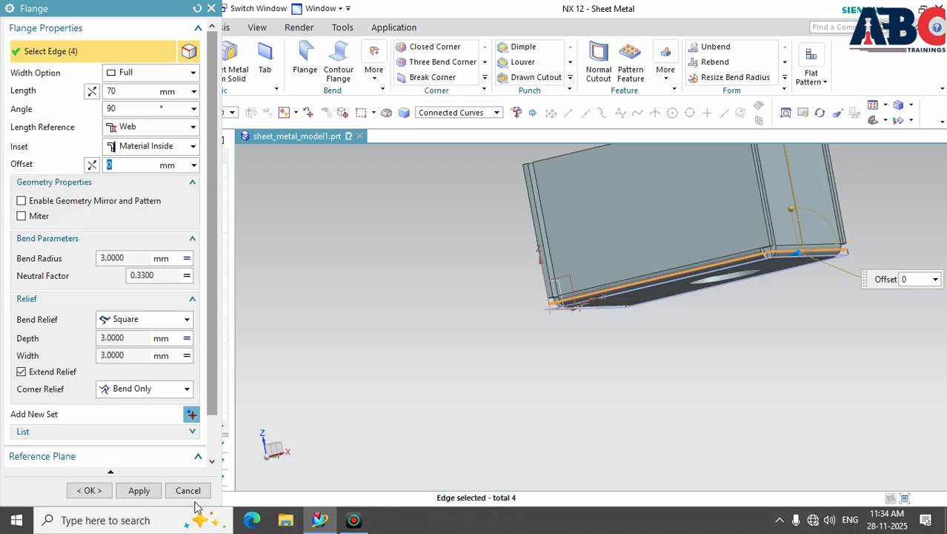
left_click(89, 491)
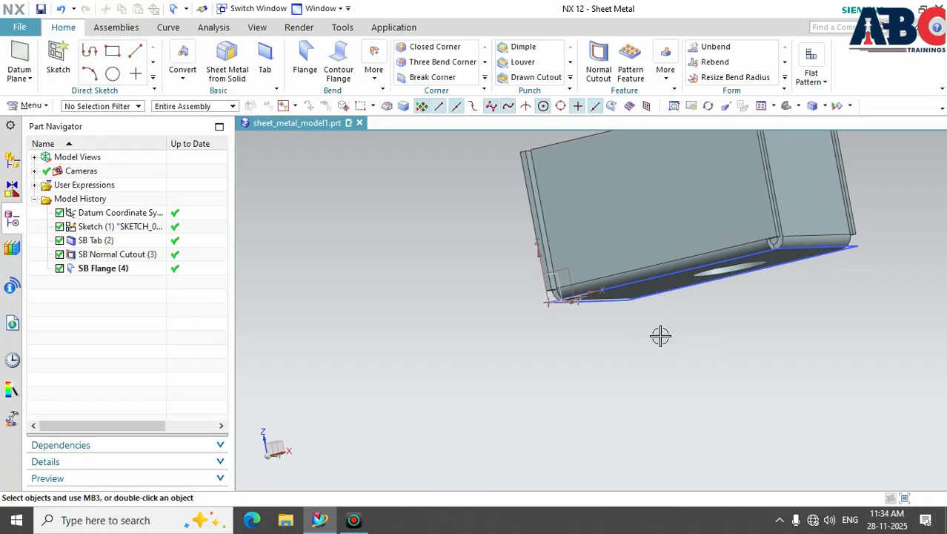
scroll(808, 197, "up", 4)
scroll(776, 233, "down", 2)
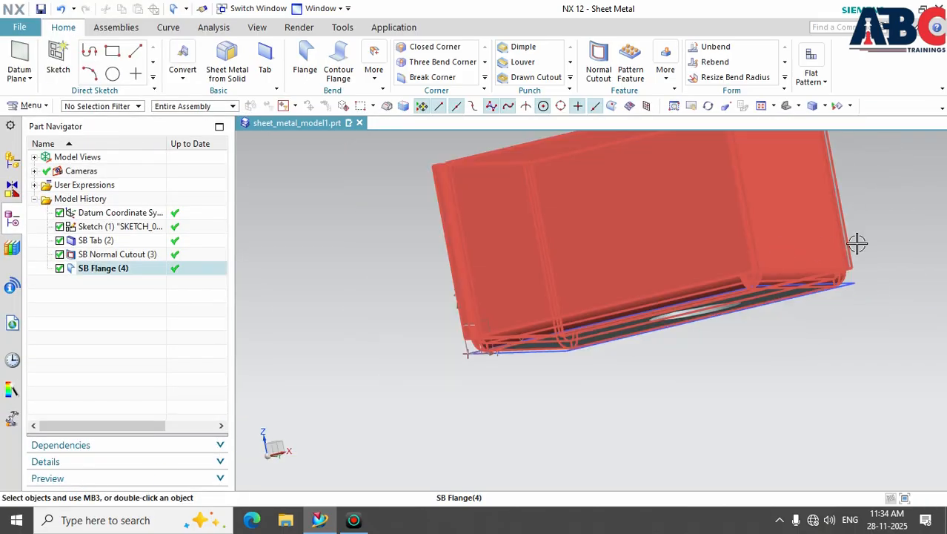
middle_click_drag(927, 222, 903, 257)
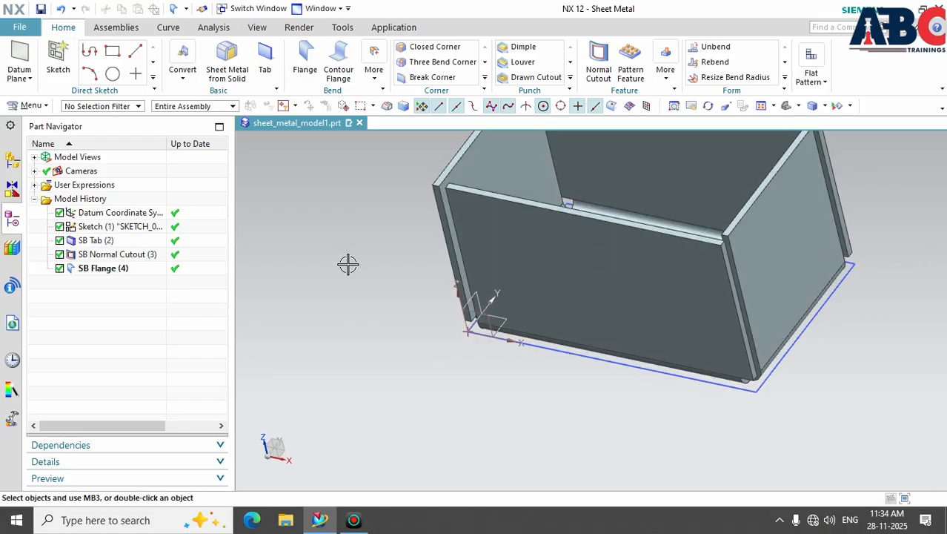
- Start a Closed Corner of type Close and Relief and select the two adjacent bends at the front wall's corner away from the datum
left_click(433, 48)
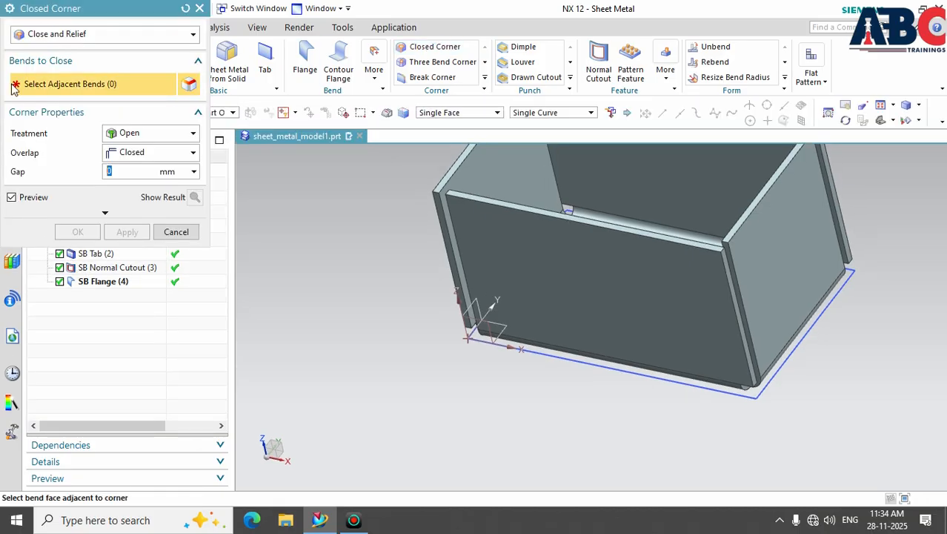
left_click(187, 38)
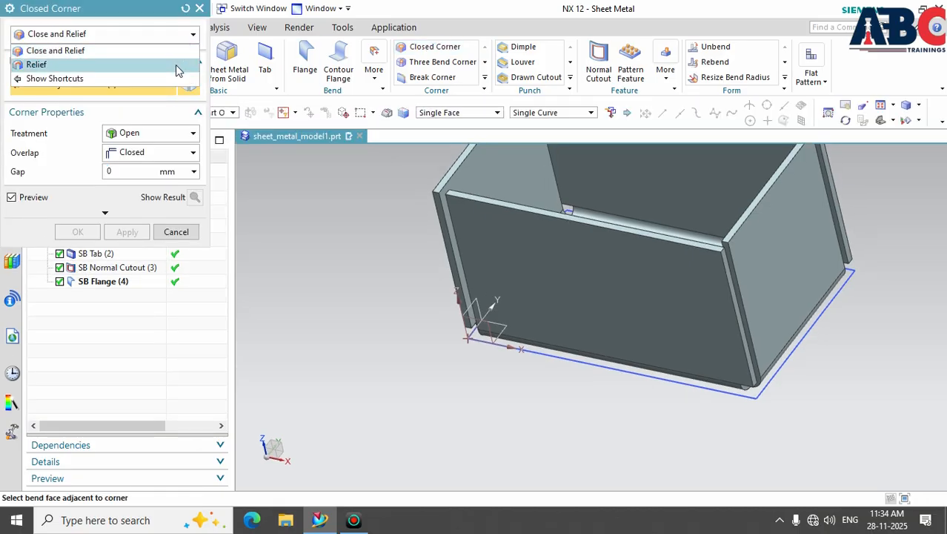
left_click(175, 53)
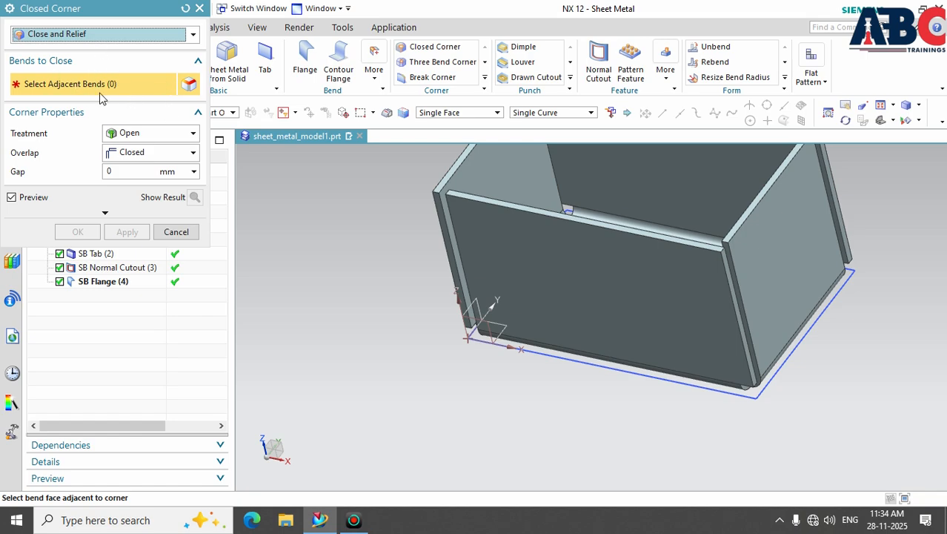
middle_click_drag(535, 458, 488, 417)
left_click(635, 317)
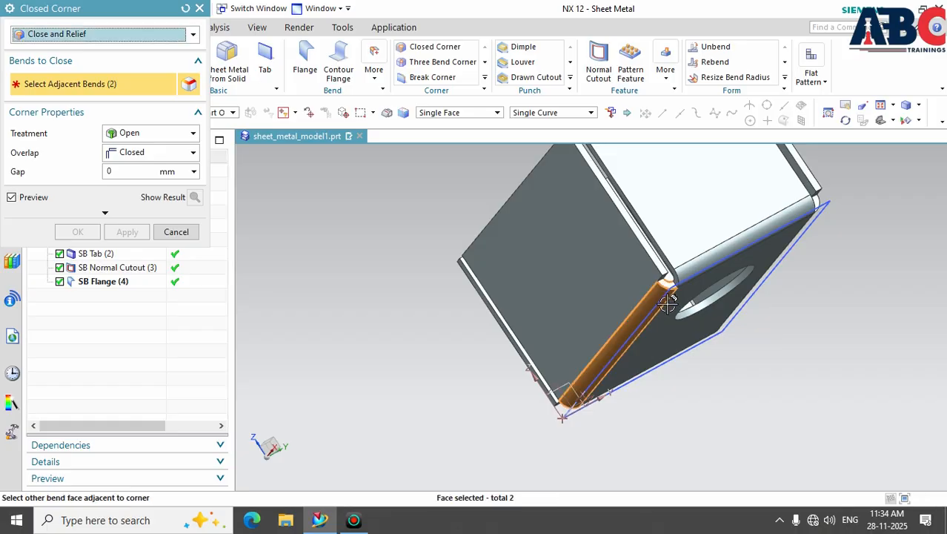
middle_click_drag(707, 420, 750, 412)
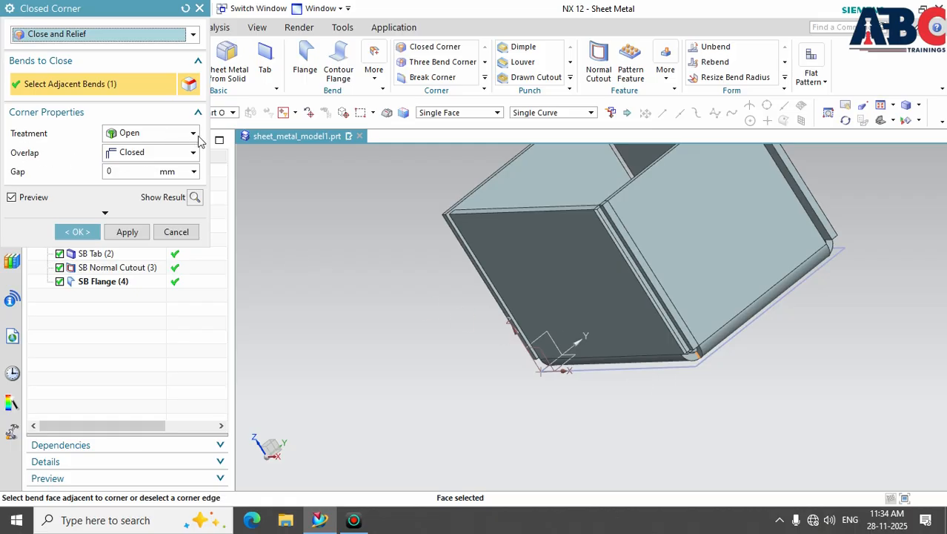
- Set the corner treatment to Open and examine the previewed corner
left_click(192, 133)
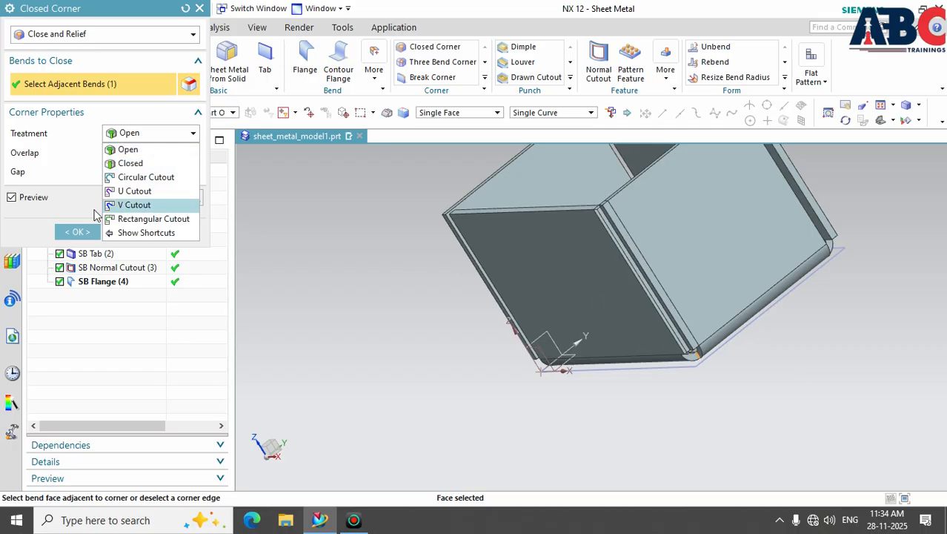
left_click(178, 149)
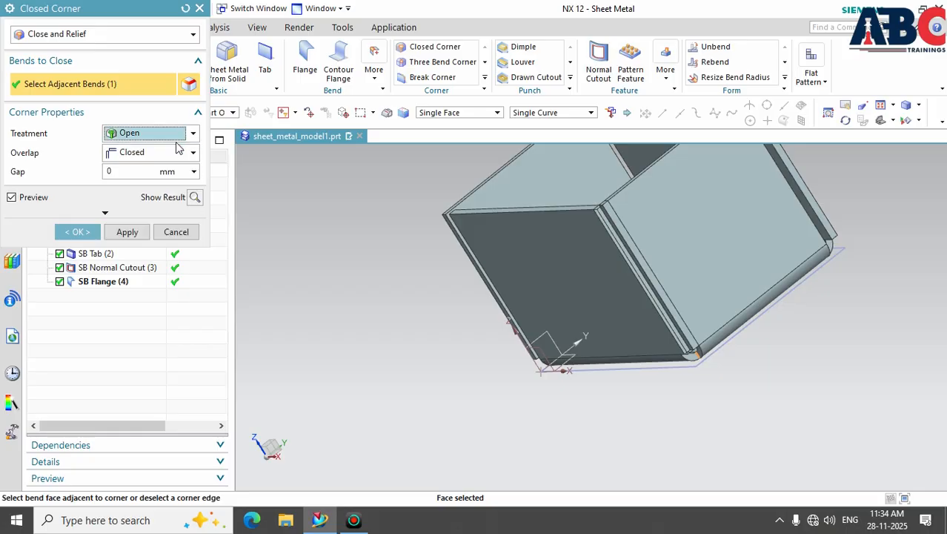
scroll(649, 261, "up", 5)
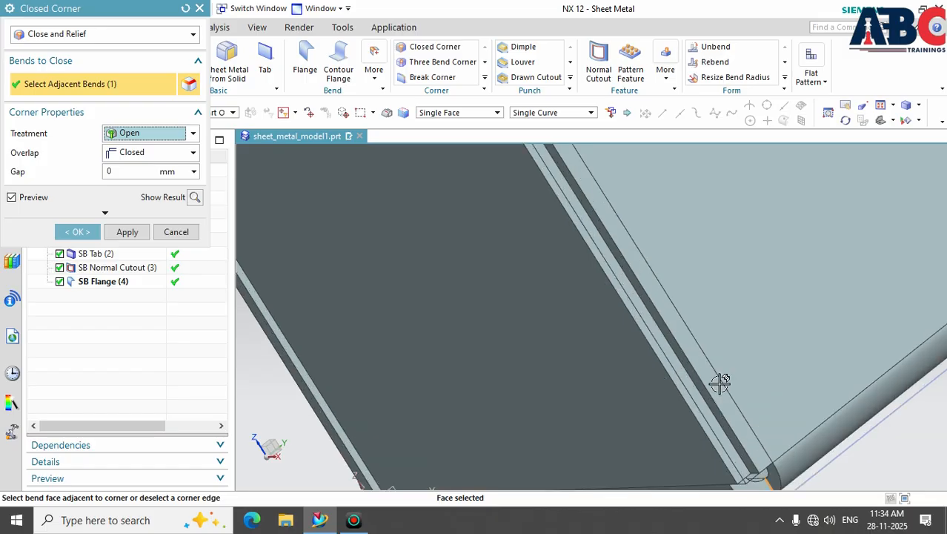
mouse_move(786, 412)
middle_mouse_down()
mouse_move(786, 389)
mouse_move(782, 411)
middle_mouse_up()
scroll(668, 351, "down", 4)
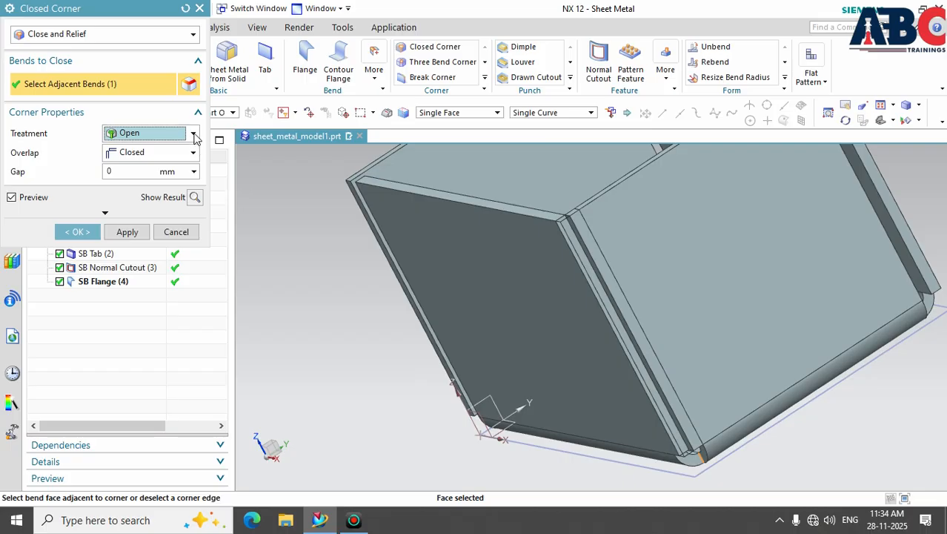
- Change the corner treatment to Closed and examine the previewed corner up close
left_click(193, 134)
left_click(176, 164)
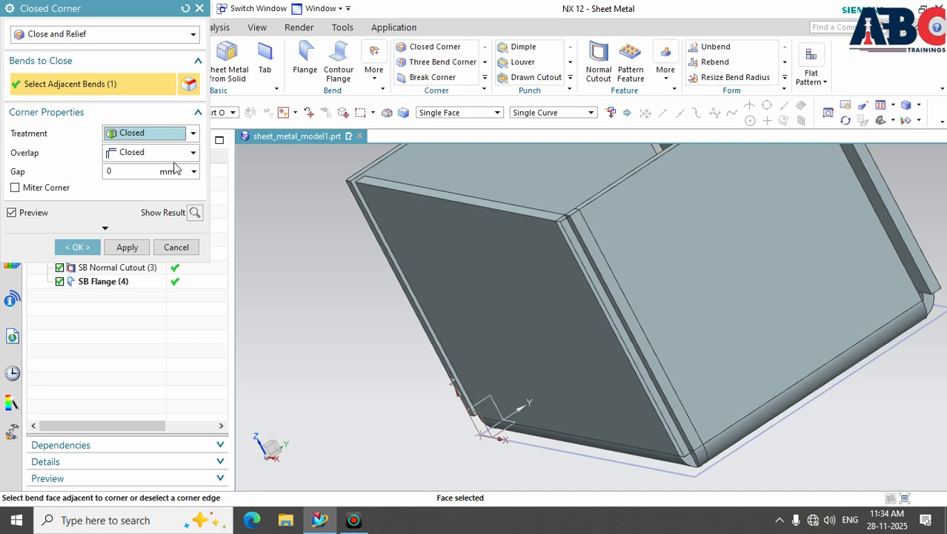
scroll(683, 465, "up", 5)
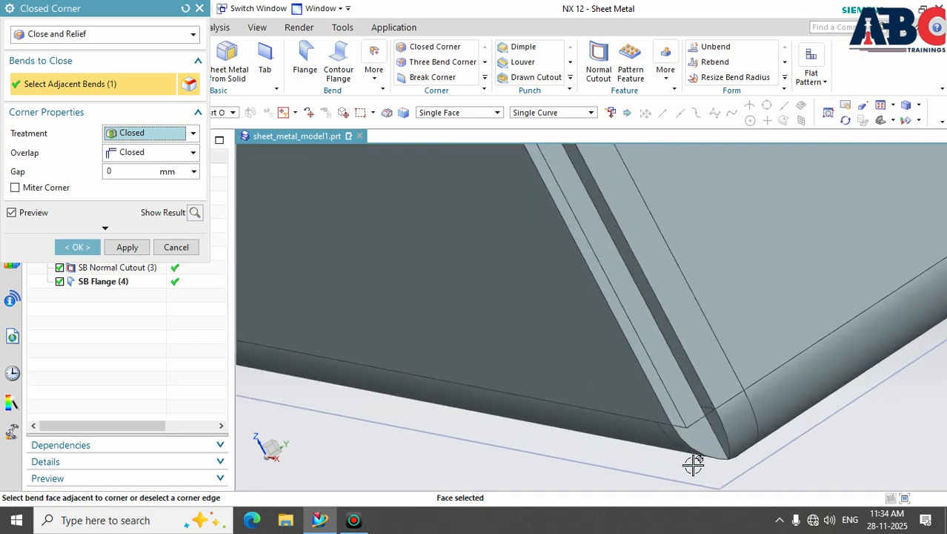
scroll(713, 445, "up", 1)
left_click(719, 438)
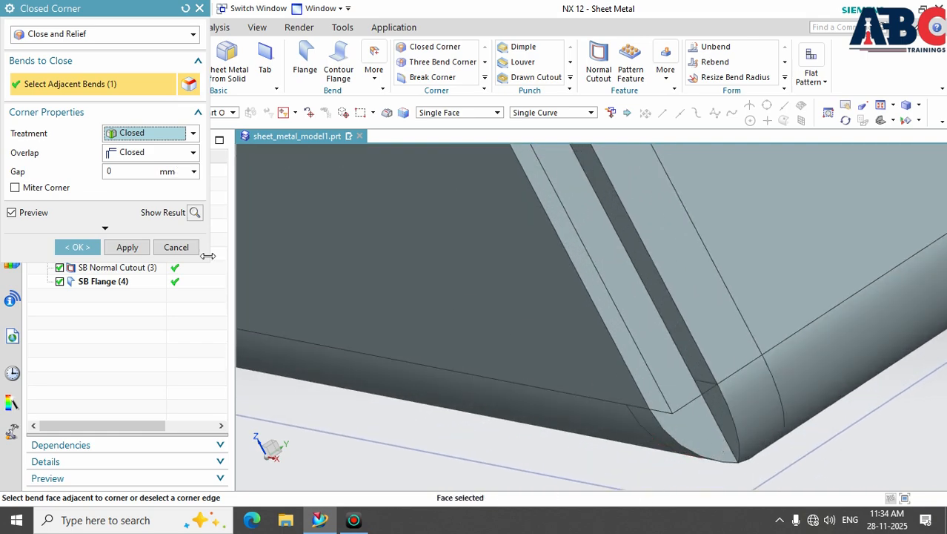
- Try the Circular Cutout treatment on the corner and view the relief from below
left_click(193, 132)
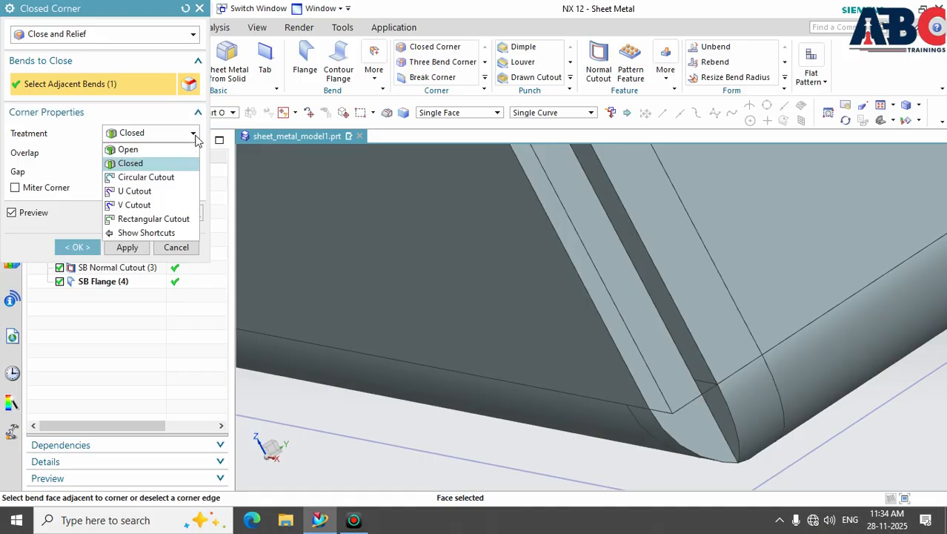
left_click(195, 173)
middle_click_drag(863, 451, 827, 425)
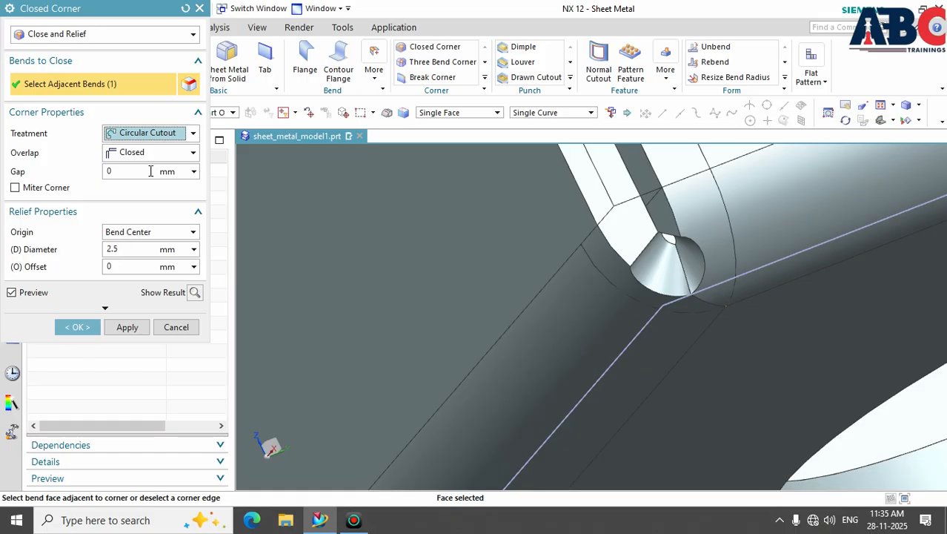
- Try the U Cutout treatment on the corner with the overlap set to Overlapping
left_click(193, 134)
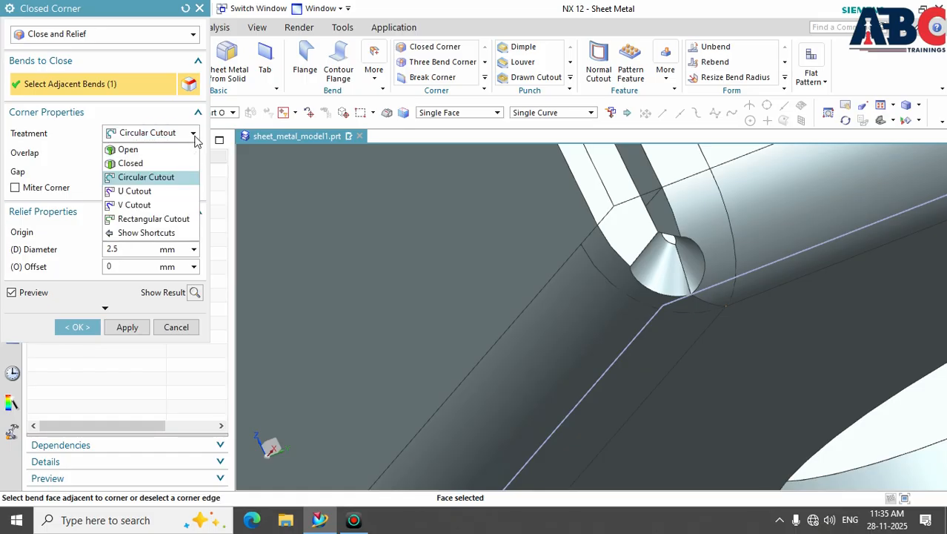
left_click(181, 191)
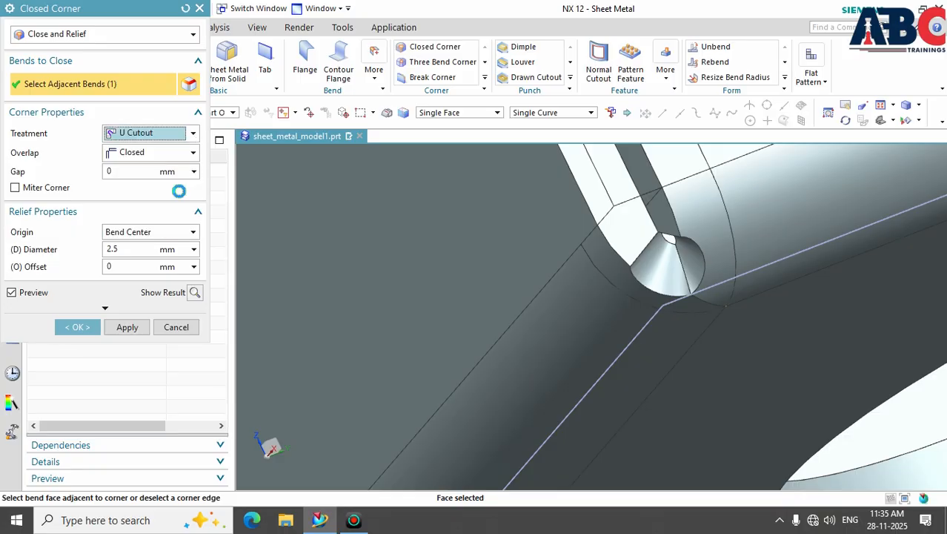
left_click(186, 153)
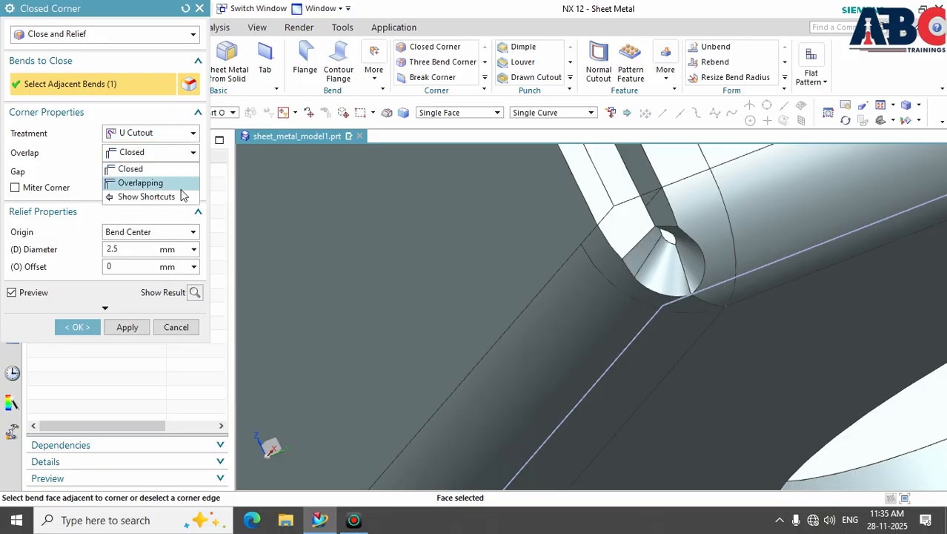
left_click(163, 183)
left_click(193, 153)
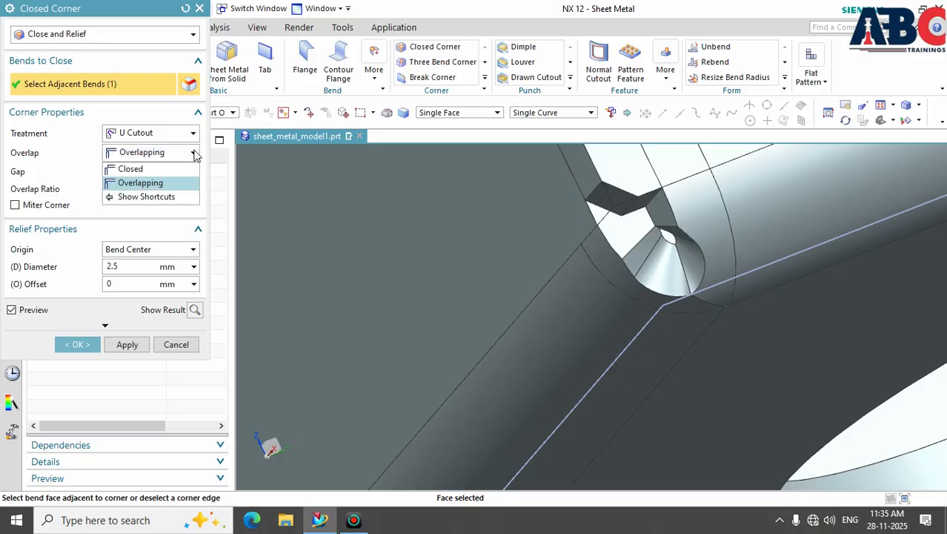
left_click(194, 133)
left_click(193, 132)
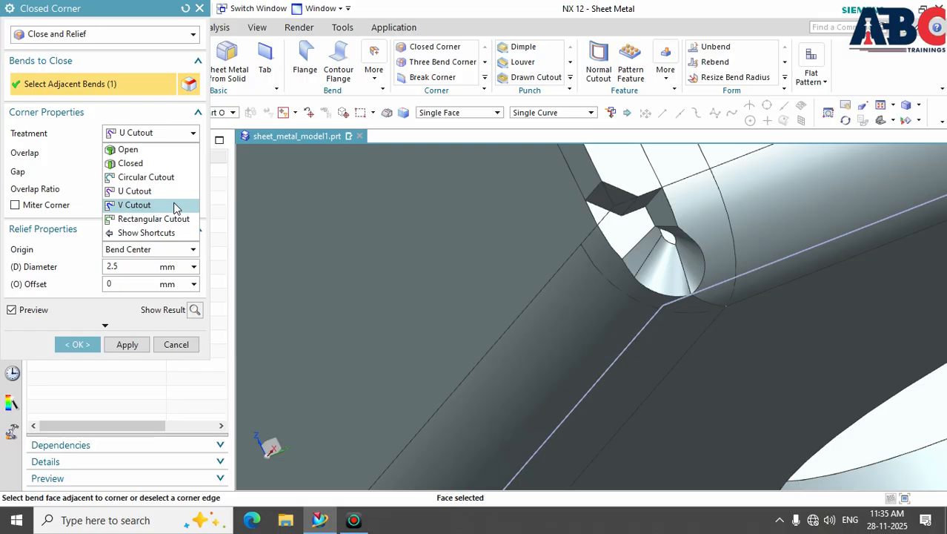
left_click(214, 264)
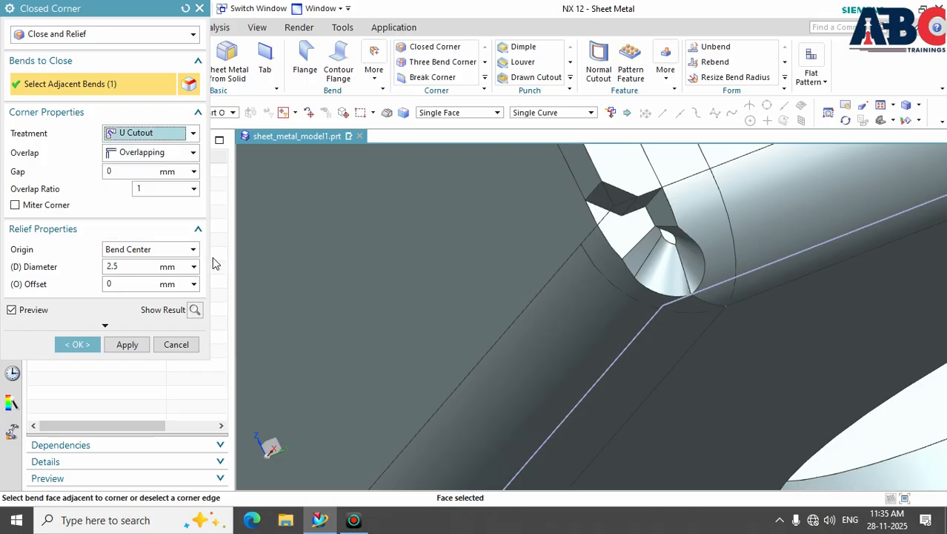
- Return the overlap to Closed and try the V Cutout treatment on the corner
left_click(193, 152)
left_click(186, 168)
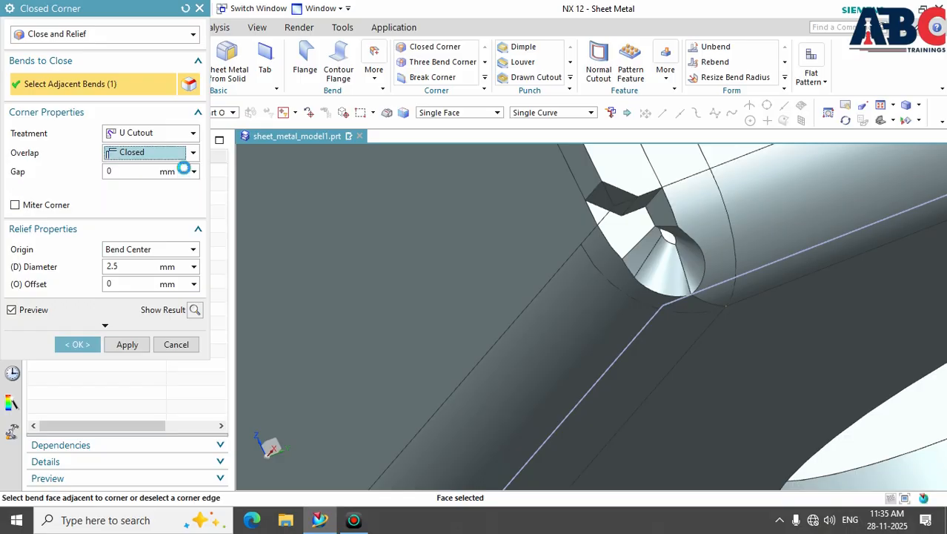
left_click(191, 132)
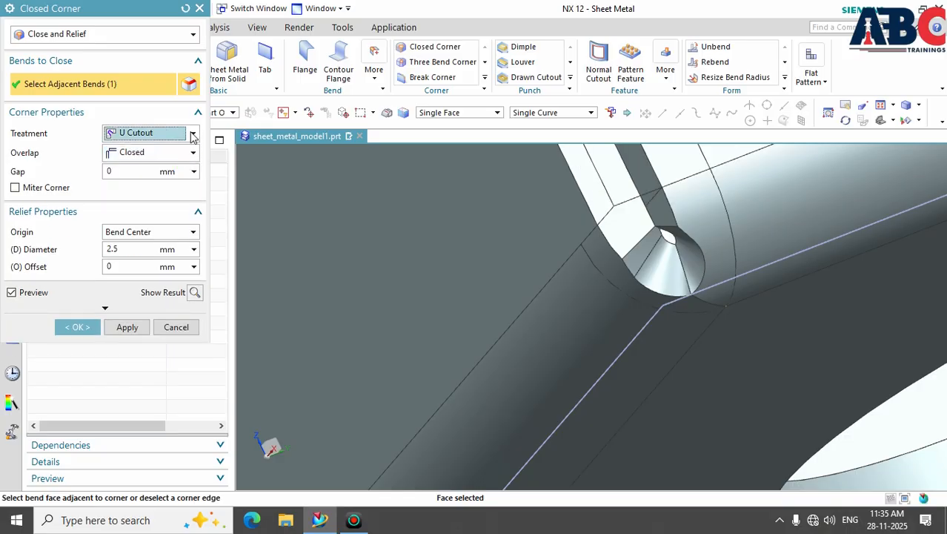
left_click(191, 204)
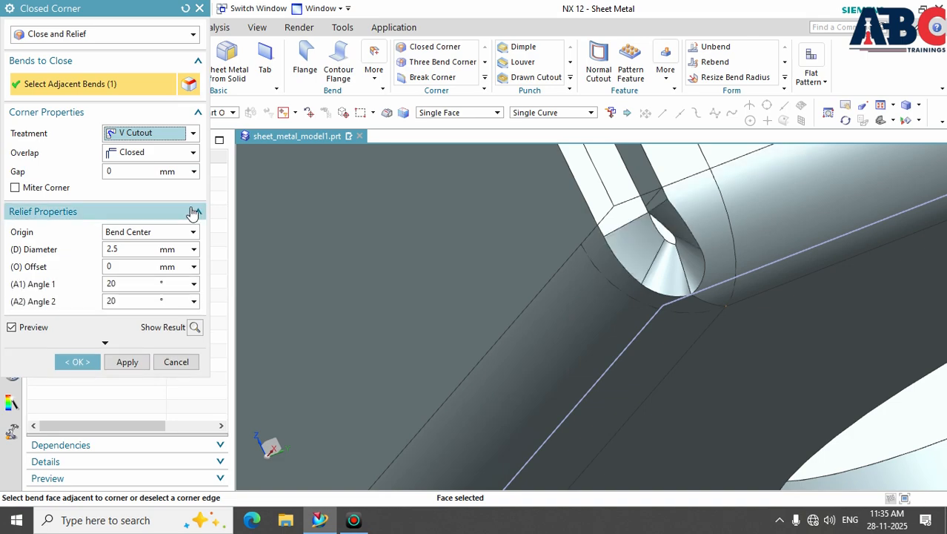
- Set the corner treatment to Rectangular Cutout
left_click(192, 134)
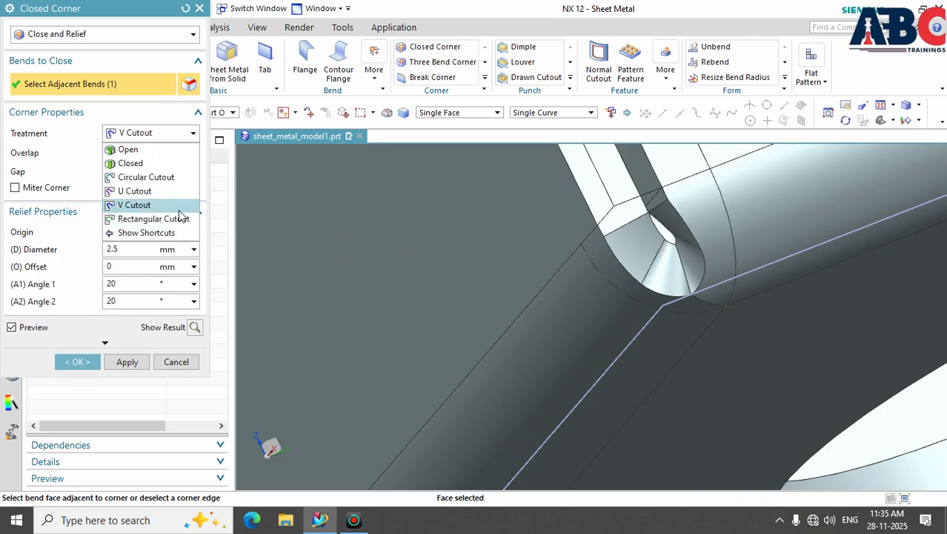
left_click(154, 218)
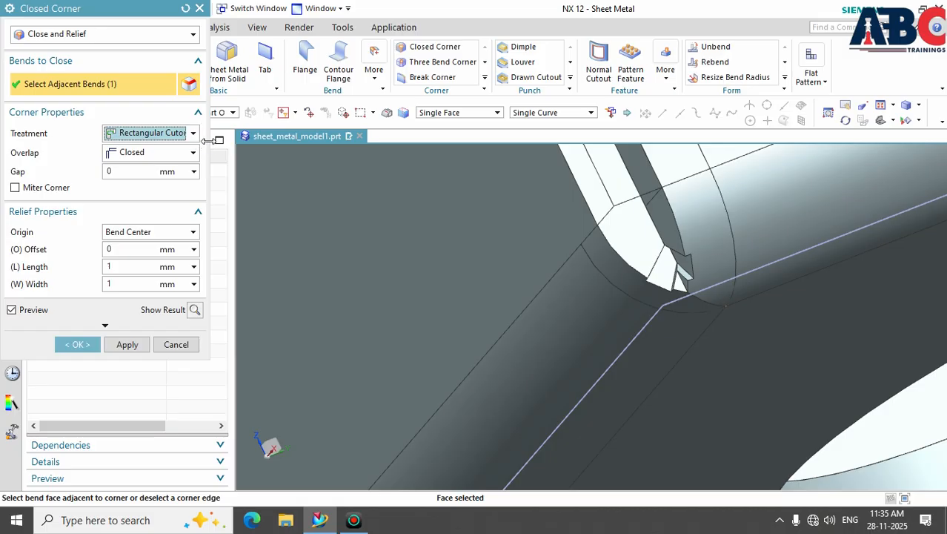
left_click(193, 134)
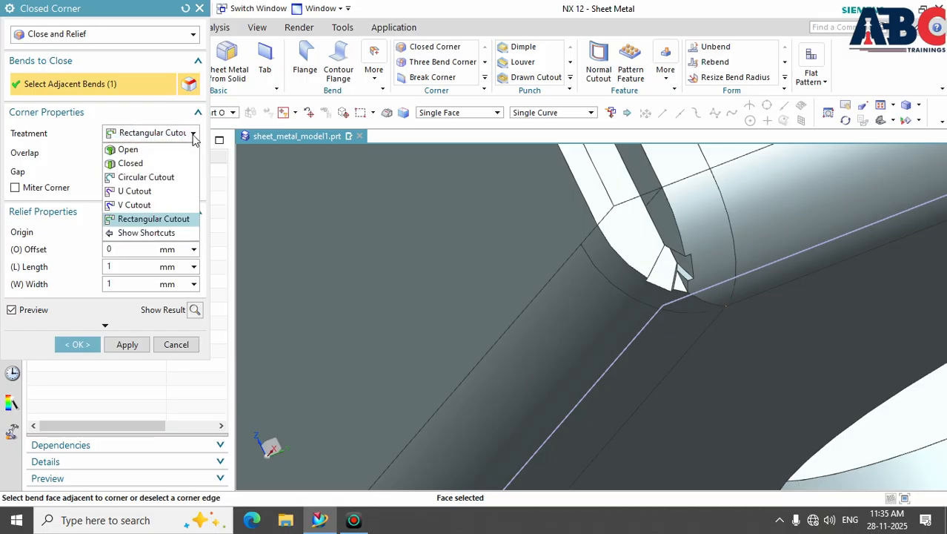
left_click(177, 219)
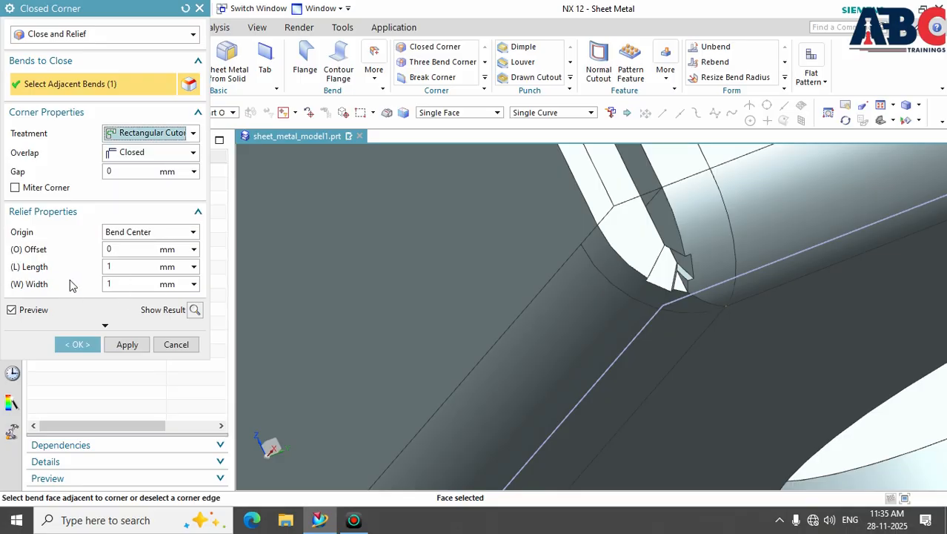
- Set the rectangular relief's length to 2 mm and its origin to Corner Point
left_click(122, 268)
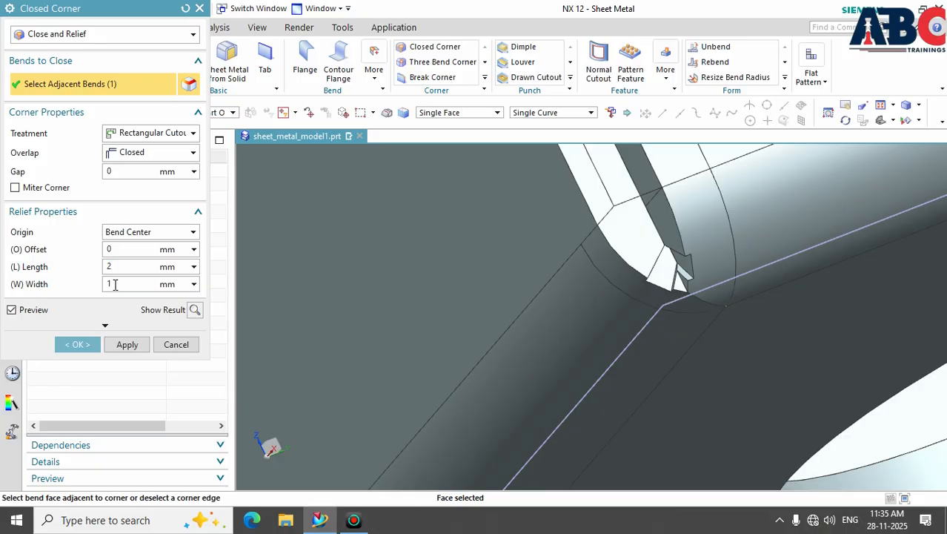
key("Return")
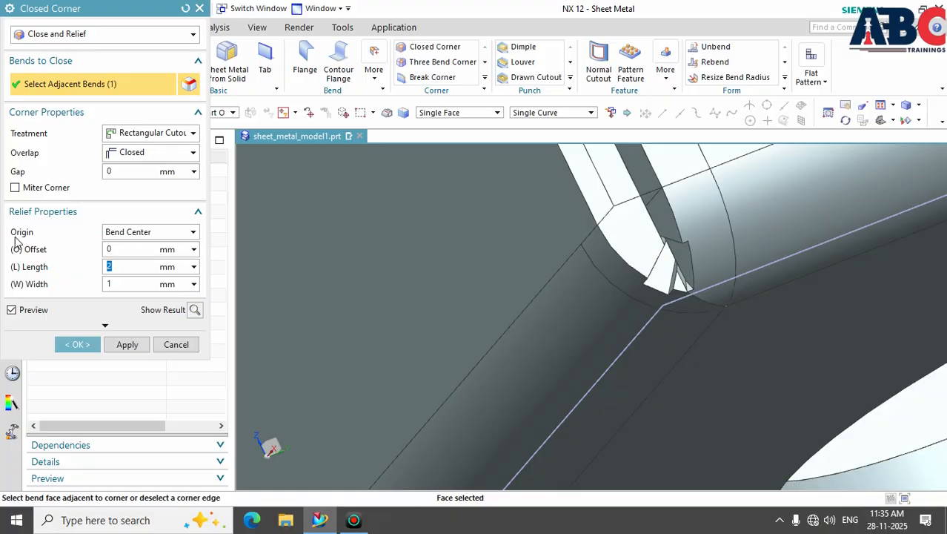
left_click(193, 233)
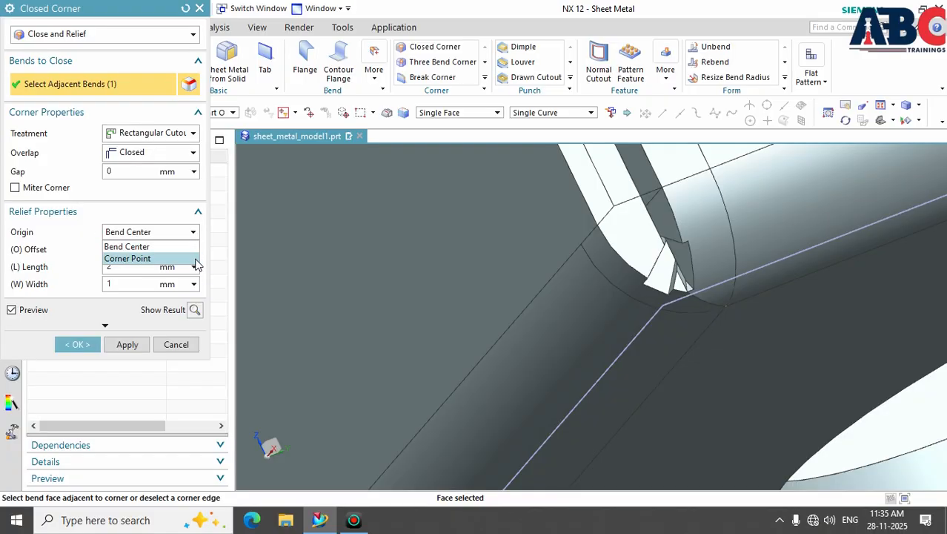
left_click(195, 258)
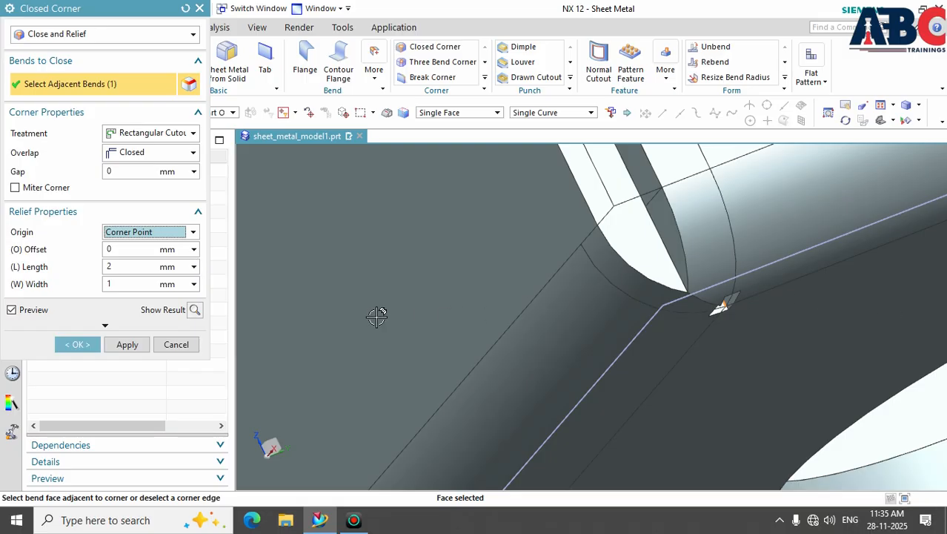
- Examine the previewed rectangular relief at the corner from the underside of the box
mouse_move(742, 396)
middle_mouse_down()
mouse_move(721, 381)
mouse_move(738, 400)
mouse_move(744, 391)
mouse_move(735, 392)
middle_mouse_up()
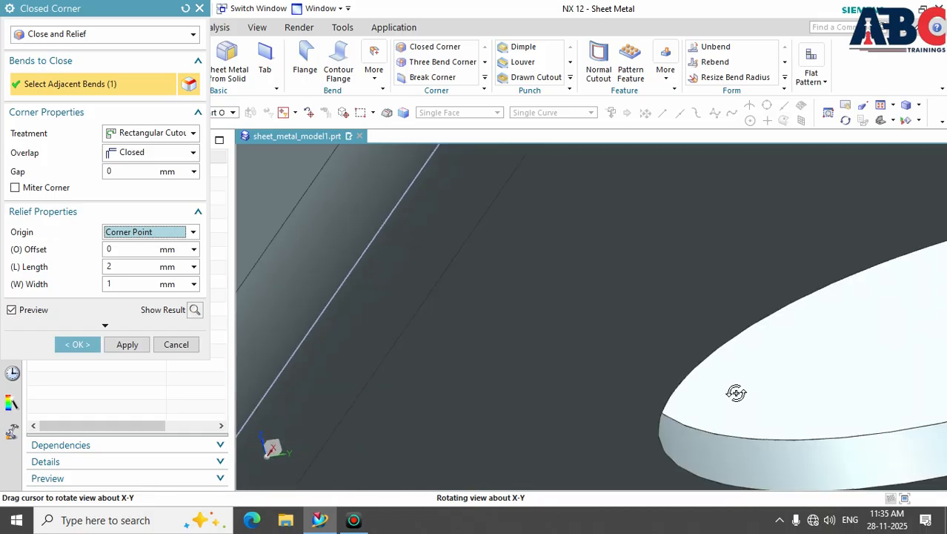
scroll(608, 337, "up", 2)
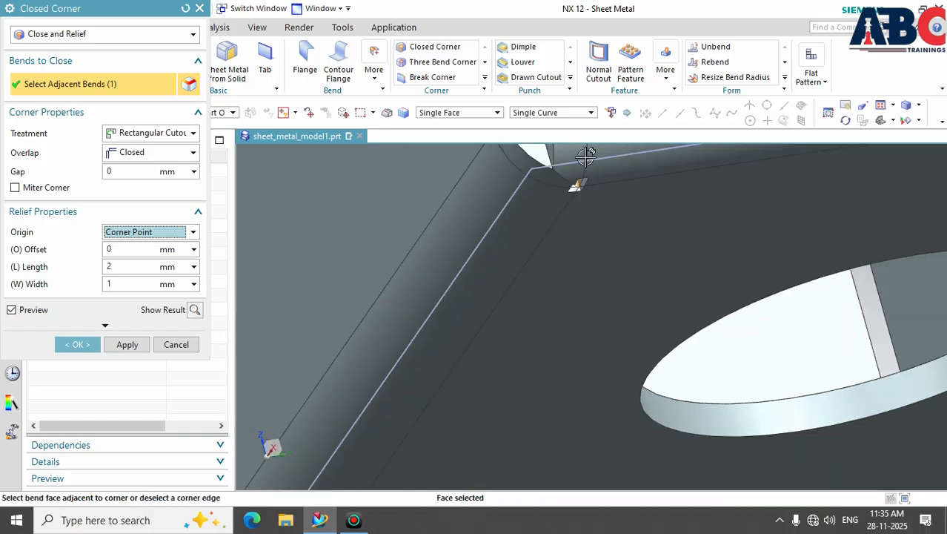
scroll(585, 155, "down", 3)
scroll(578, 267, "down", 2)
middle_click_drag(571, 258, 615, 302)
scroll(616, 302, "up", 9)
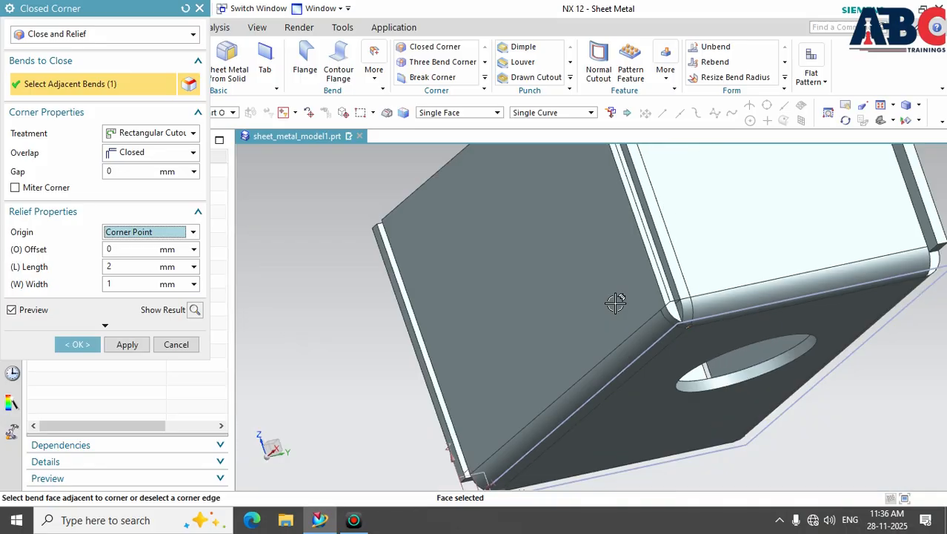
scroll(687, 334, "up", 1)
middle_click_drag(687, 335, 681, 318)
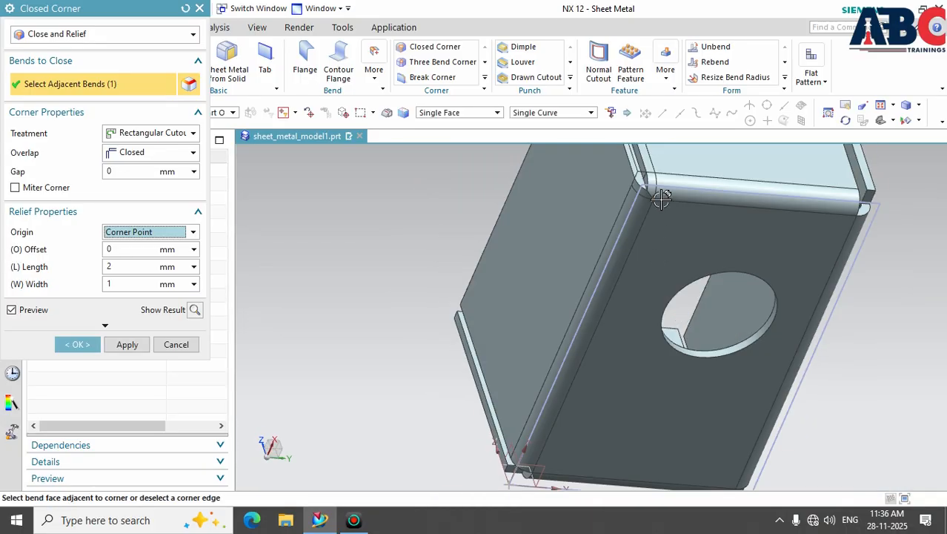
- Set the rectangular relief's origin to Bend Center and try a 1 mm offset before resetting it to 0 mm
scroll(637, 195, "down", 6)
scroll(634, 209, "down", 4)
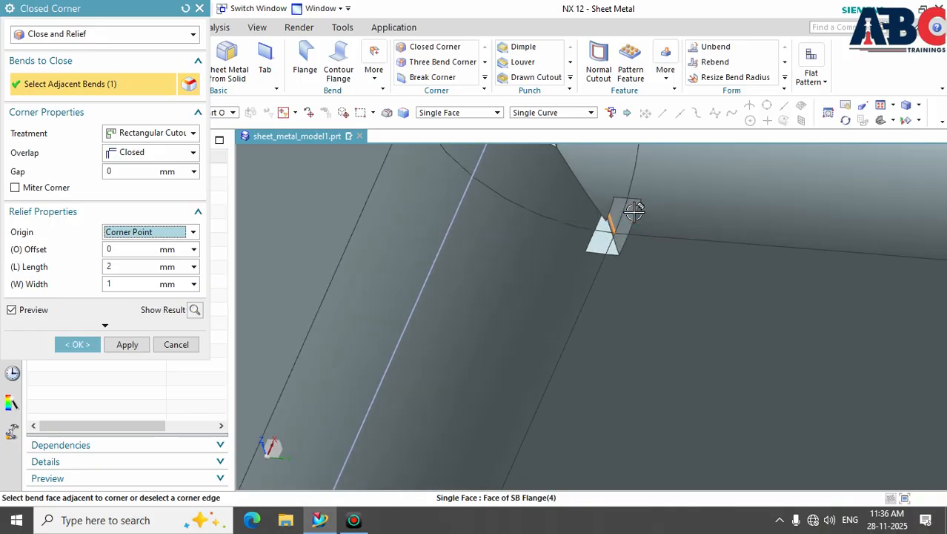
scroll(682, 222, "down", 2)
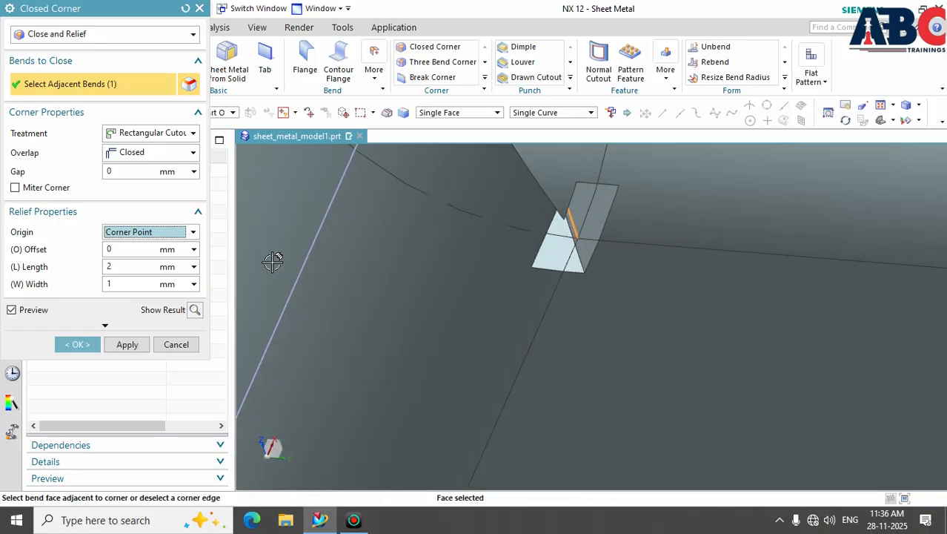
left_click(197, 233)
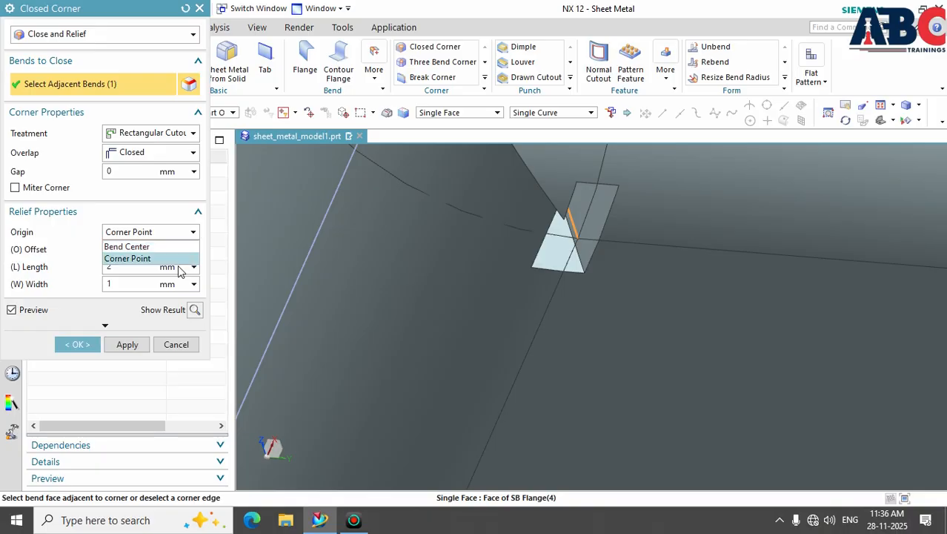
left_click(179, 245)
scroll(433, 292, "up", 5)
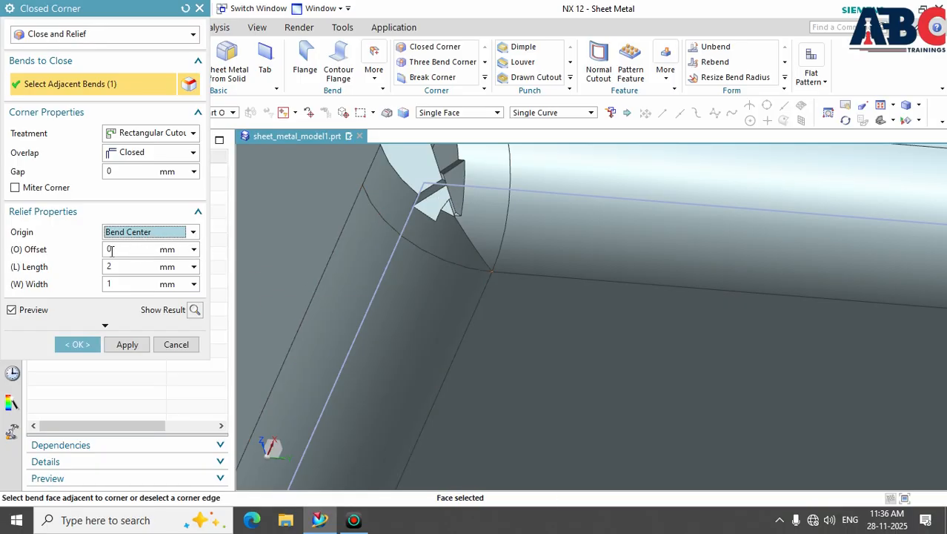
left_click(111, 250)
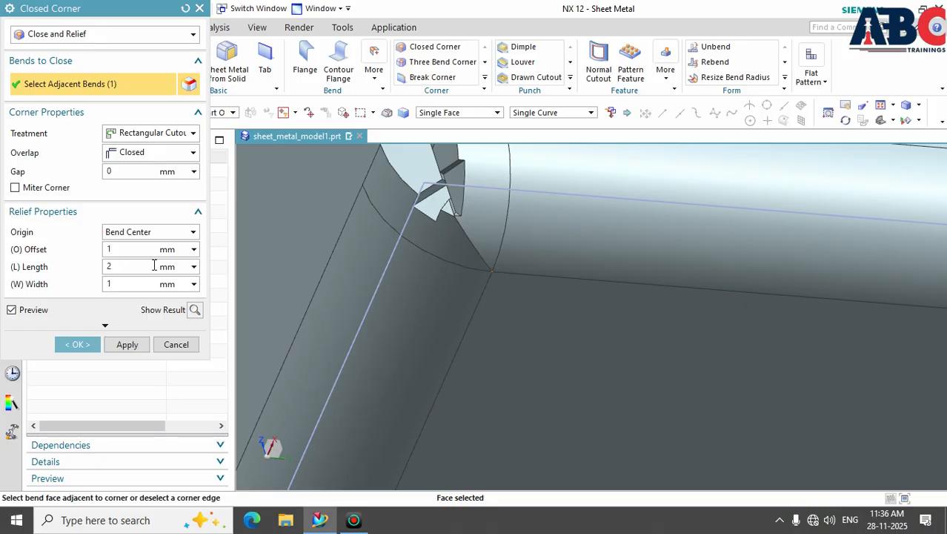
key("Return")
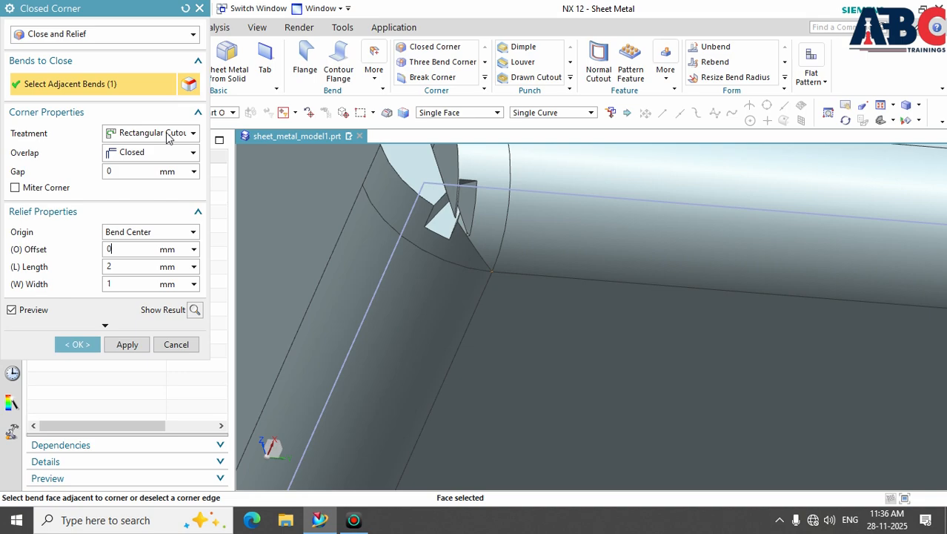
- Set the corner treatment to Open and inspect the previewed corner between the flanges
left_click(194, 133)
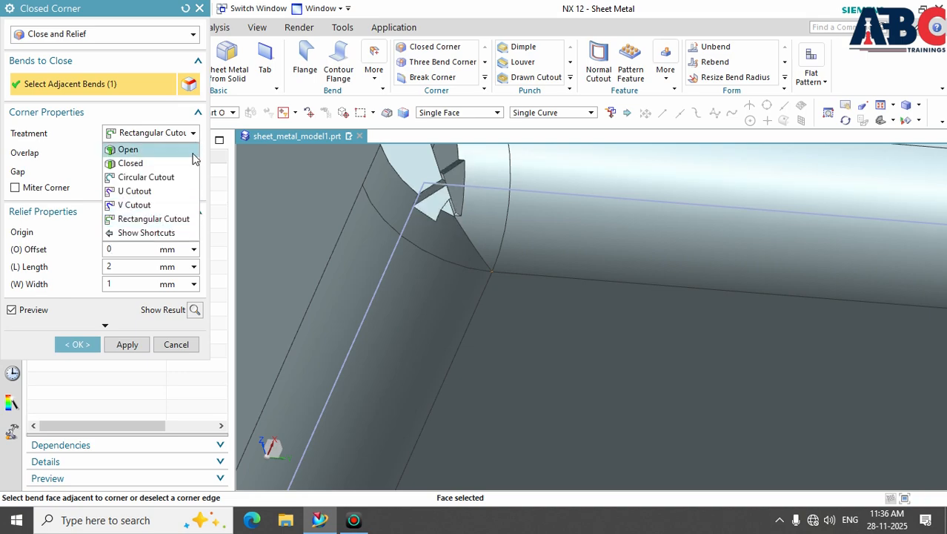
left_click(192, 150)
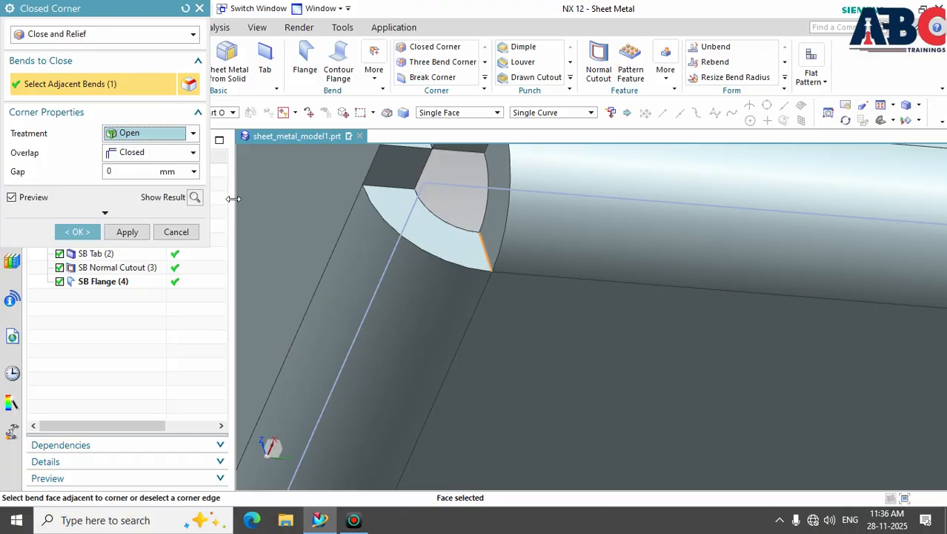
middle_click_drag(360, 265, 386, 295)
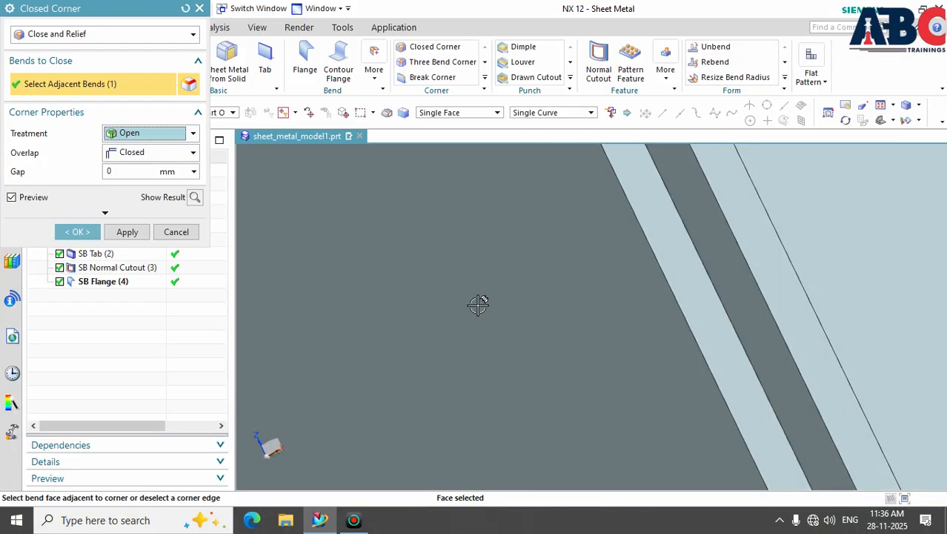
scroll(553, 305, "up", 4)
scroll(554, 304, "down", 9)
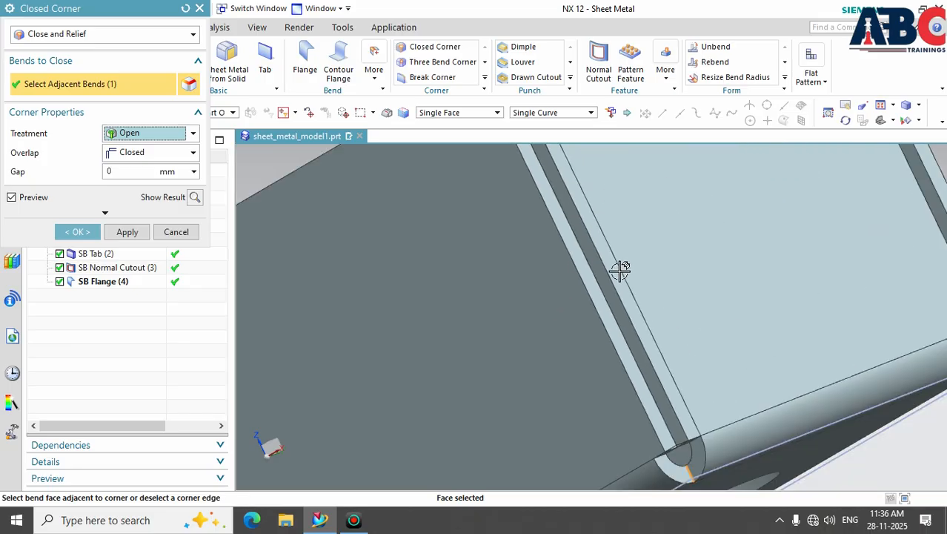
mouse_move(554, 292)
middle_mouse_down()
mouse_move(562, 273)
mouse_move(569, 297)
middle_mouse_up()
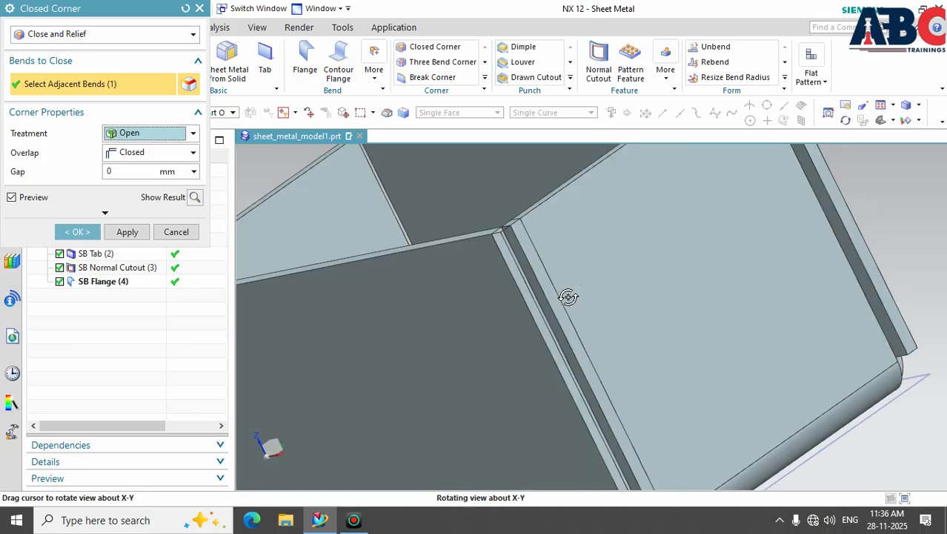
scroll(564, 317, "up", 3)
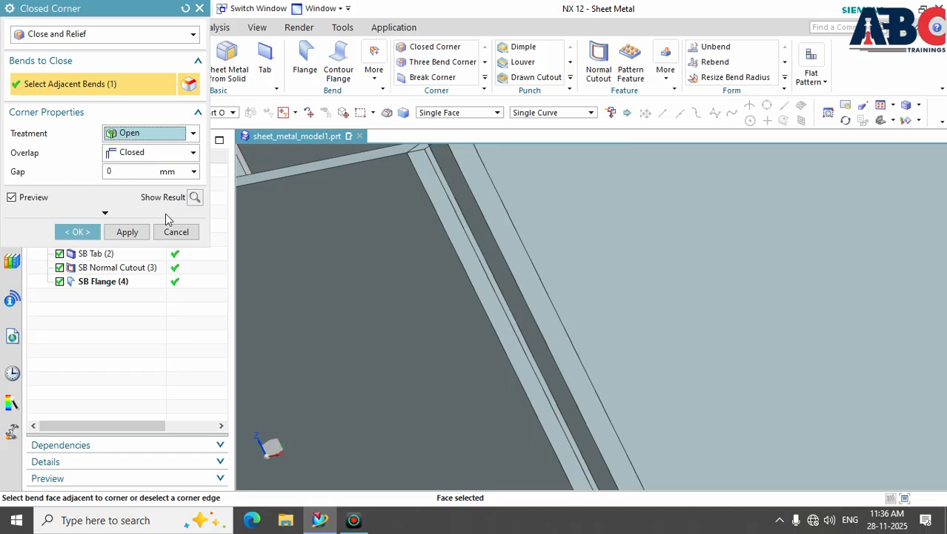
- Try the Overlapping option on the open corner with a 2 mm gap and inspect the flange edges
left_click(192, 154)
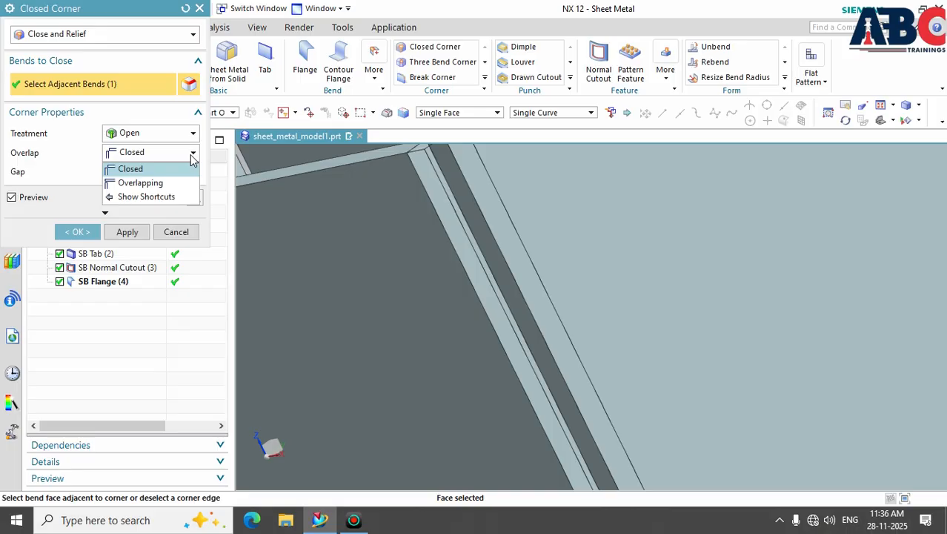
left_click(181, 183)
middle_click_drag(473, 297, 478, 300)
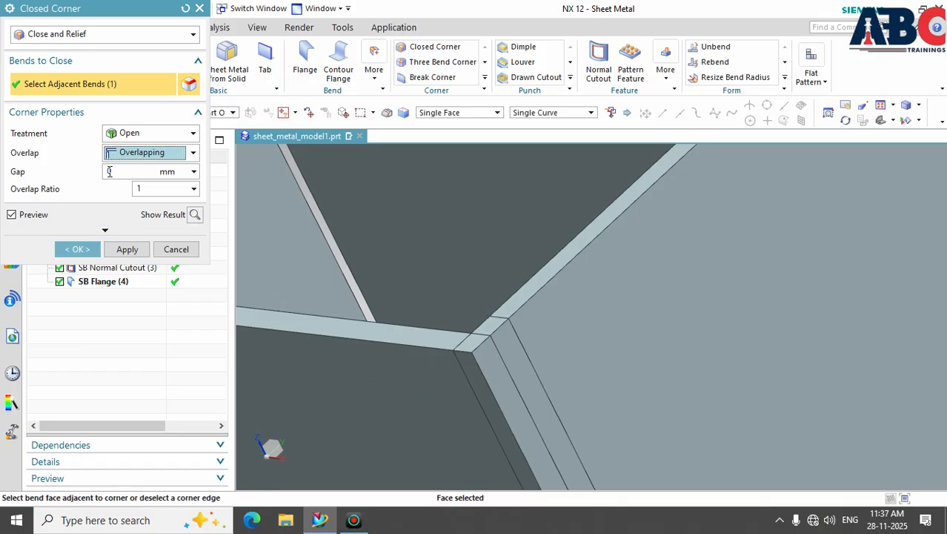
left_click(124, 171)
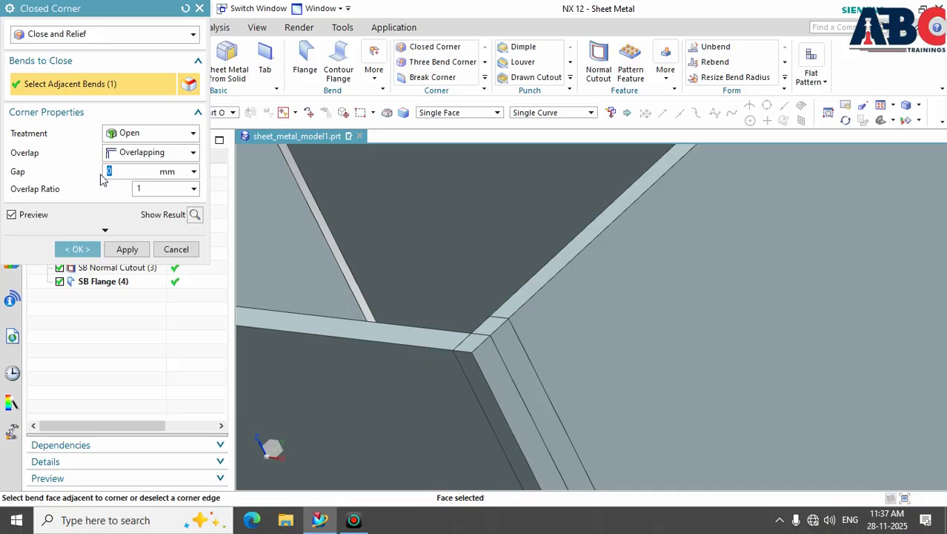
type("2")
key("Return")
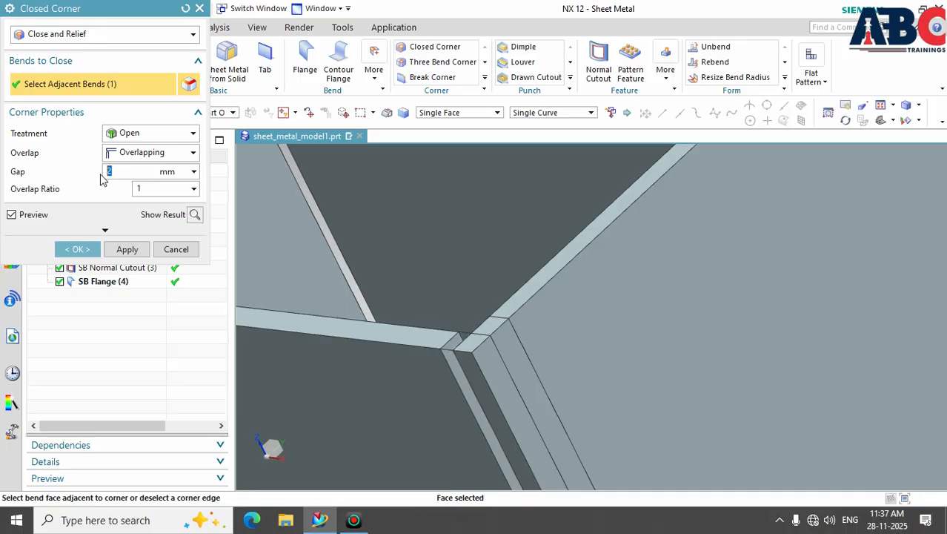
middle_click_drag(448, 376, 472, 341)
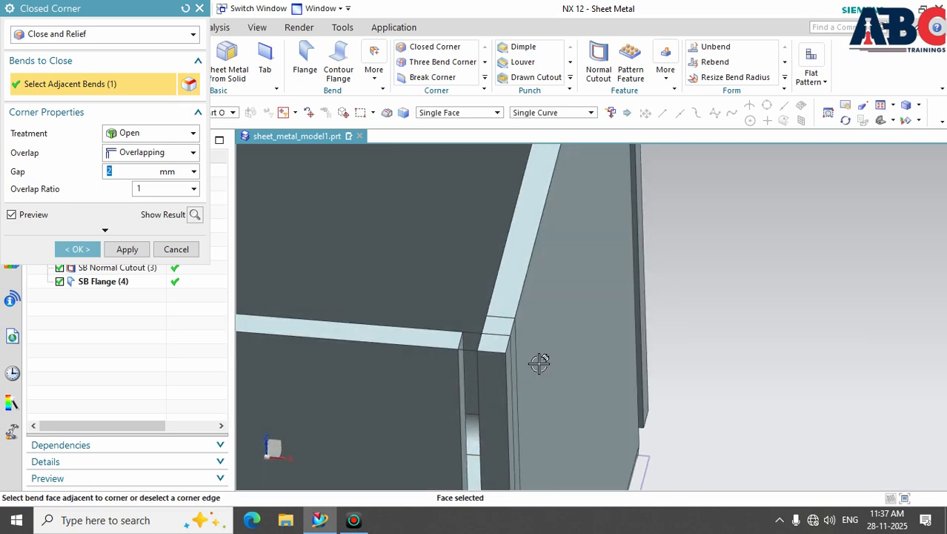
middle_click_drag(560, 315, 533, 306)
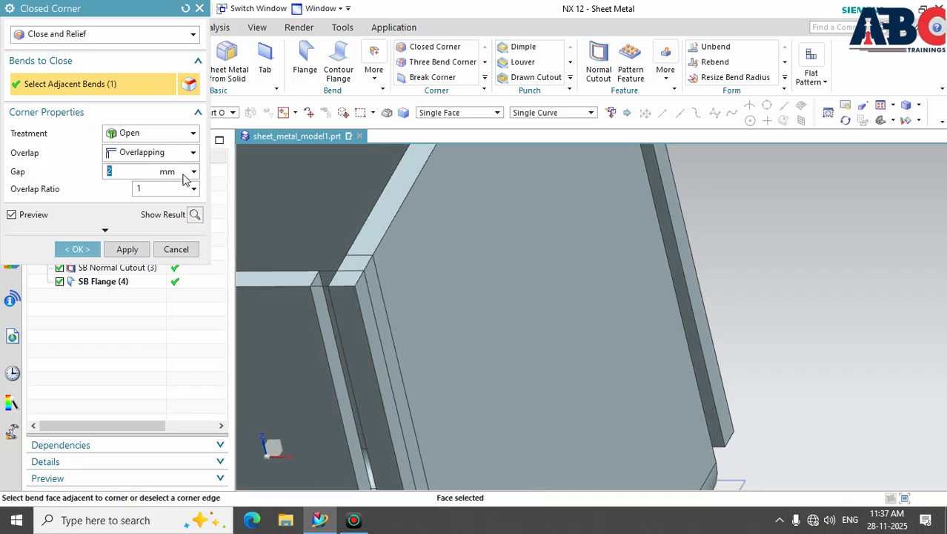
- Return the overlap to Closed and try a 2 mm gap before resetting it to 0 mm
left_click_drag(133, 169, 98, 173)
left_click(193, 151)
left_click(182, 169)
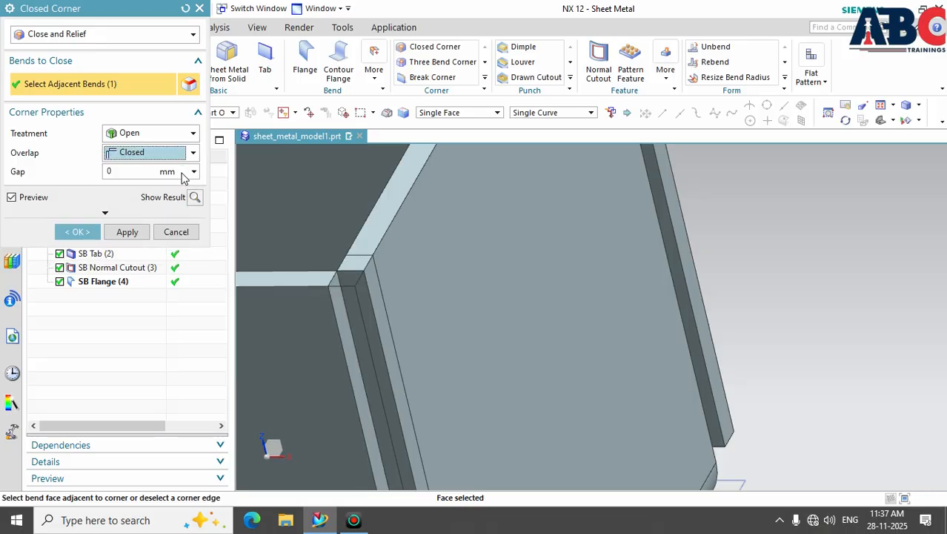
left_click(115, 171)
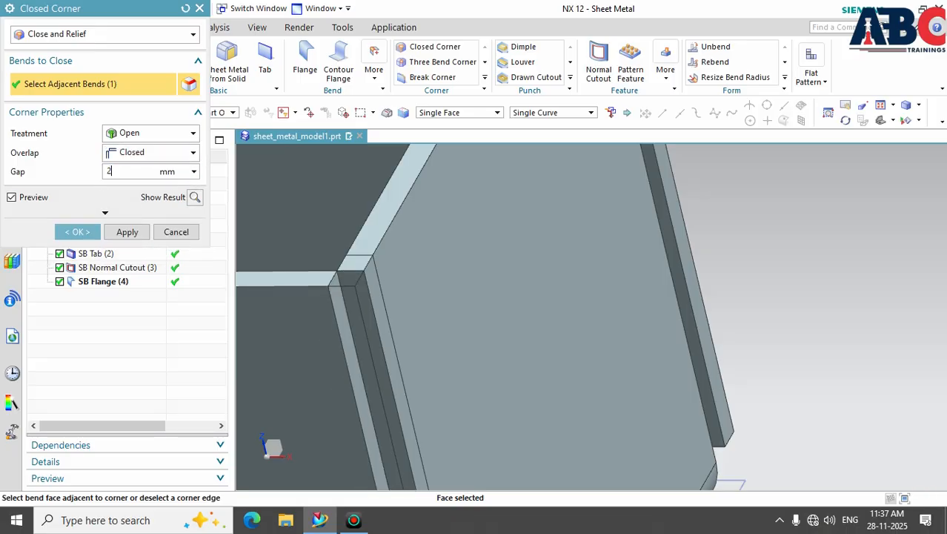
type("2")
key("Return")
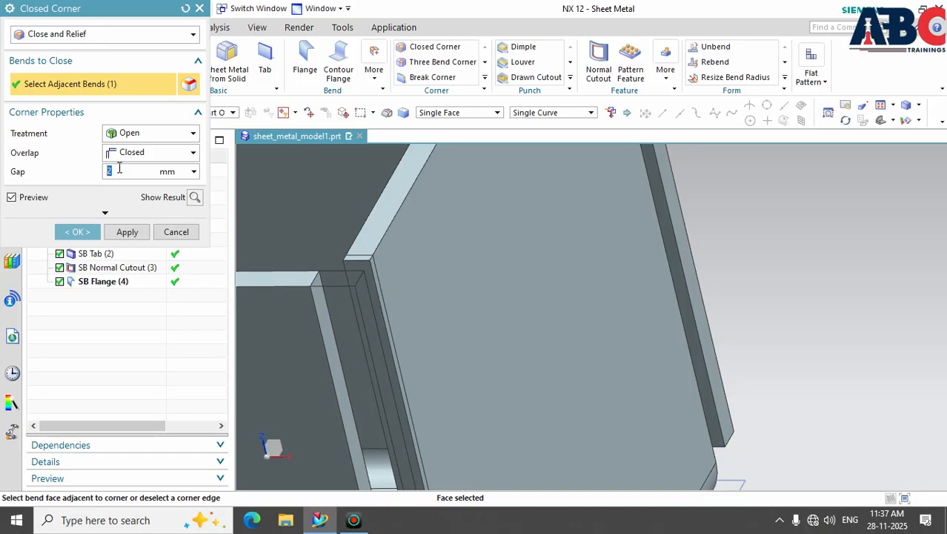
left_click(127, 215)
left_click(127, 215)
middle_click_drag(440, 338, 426, 318)
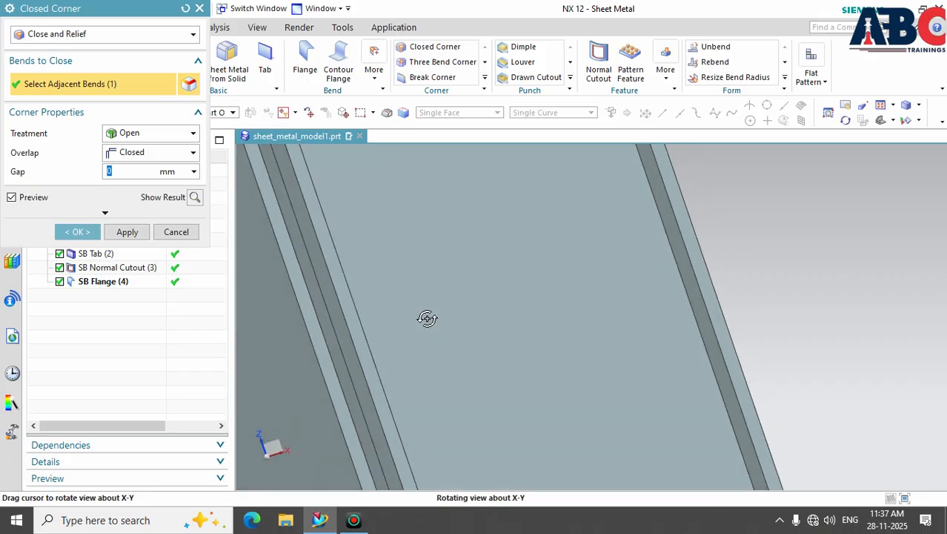
- Switch the closed corner type to Relief with the Circular Cutout treatment, viewing the corner from inside the box
left_click(173, 37)
left_click(149, 64)
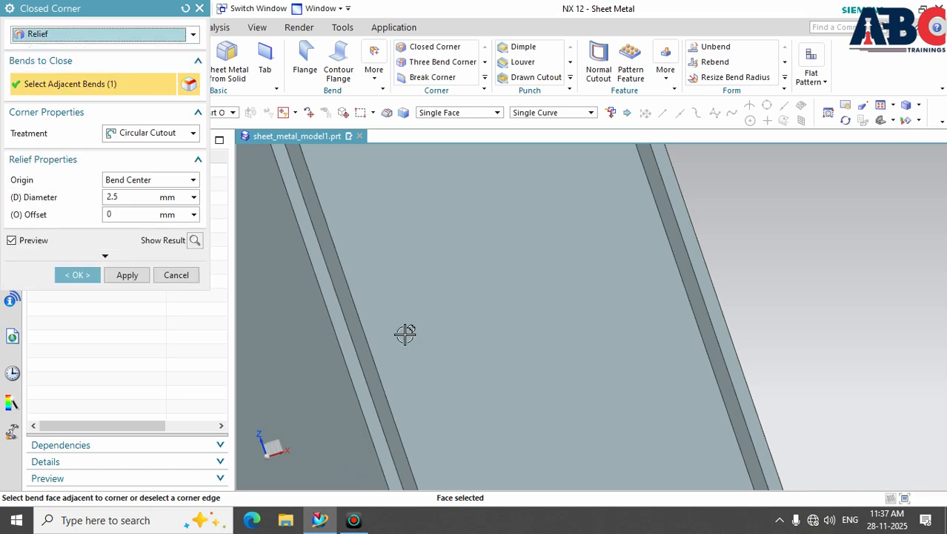
scroll(309, 361, "down", 3)
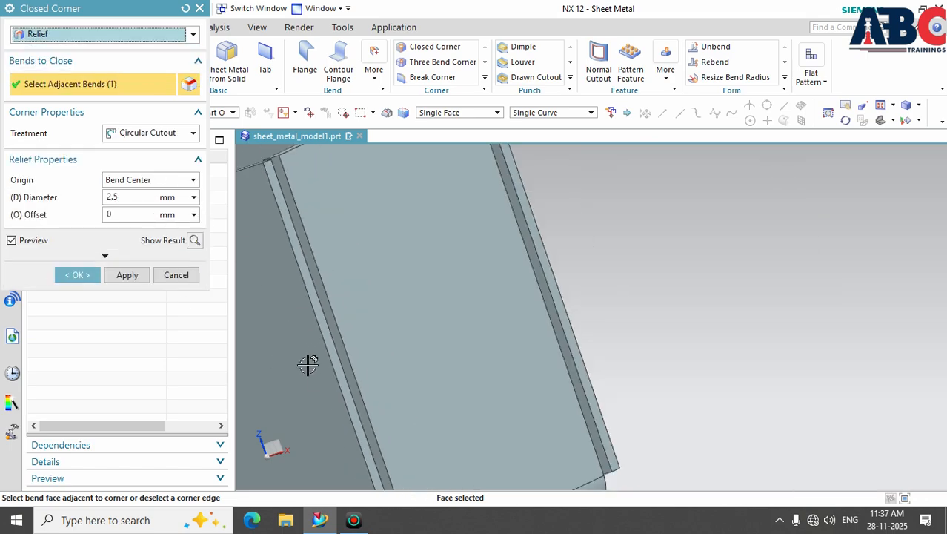
middle_click_drag(322, 457, 292, 415)
left_click(291, 414)
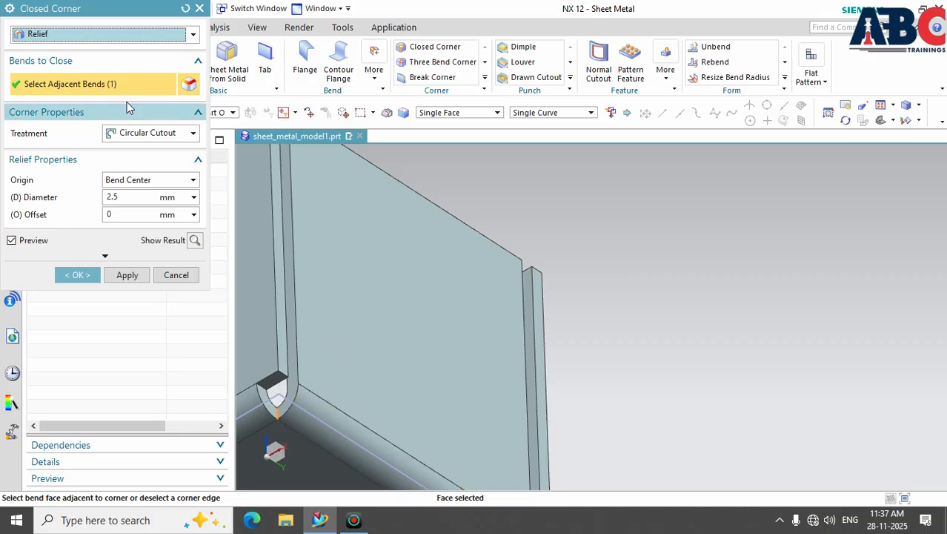
left_click(194, 134)
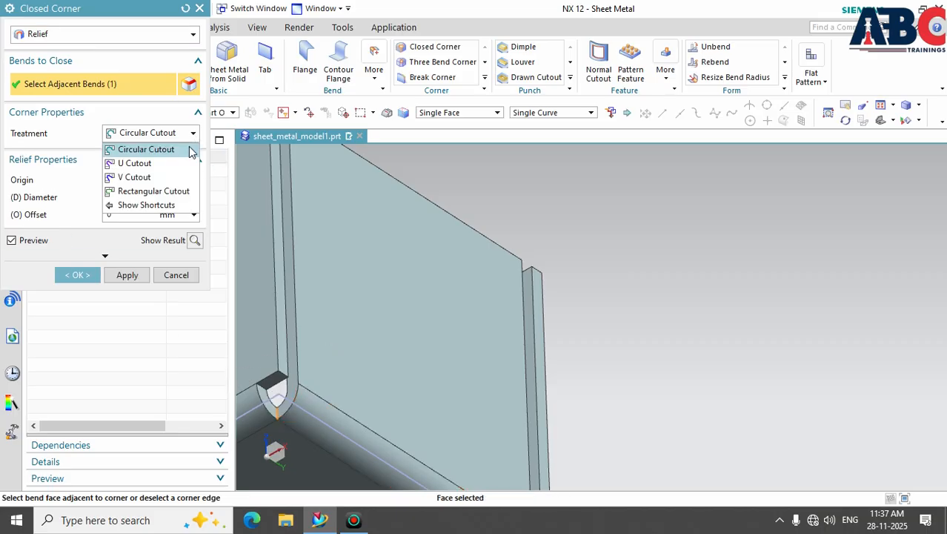
left_click(190, 150)
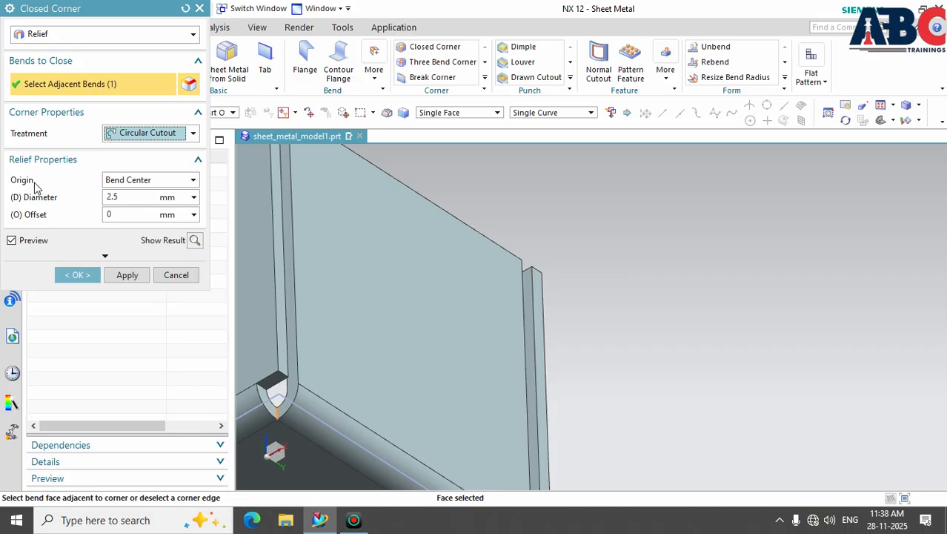
- Try Corner Point as the circular relief's origin and return it to Bend Center
left_click(193, 181)
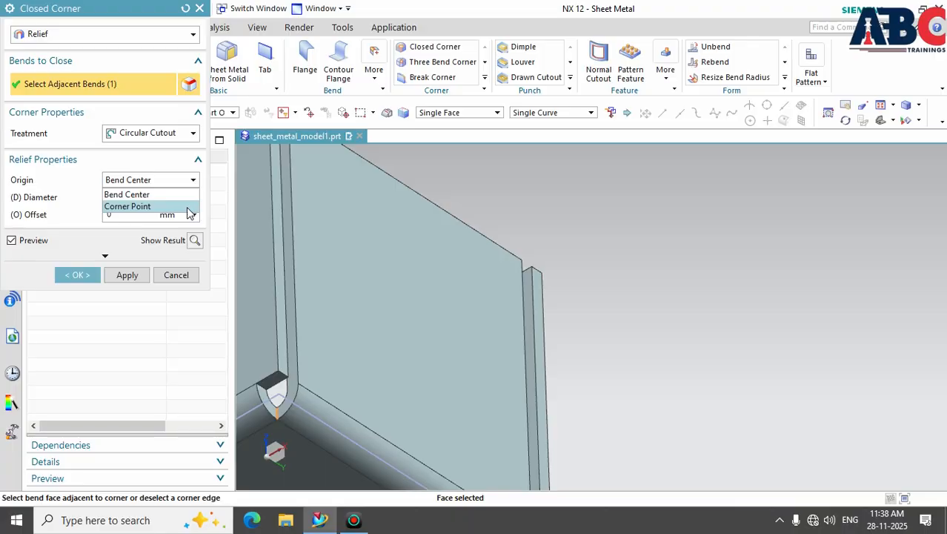
left_click(148, 206)
left_click(193, 180)
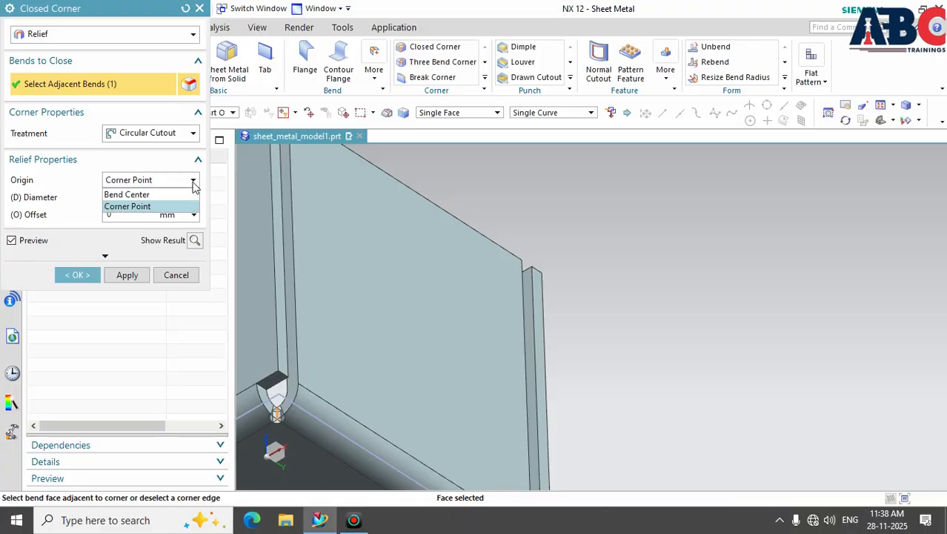
left_click(191, 195)
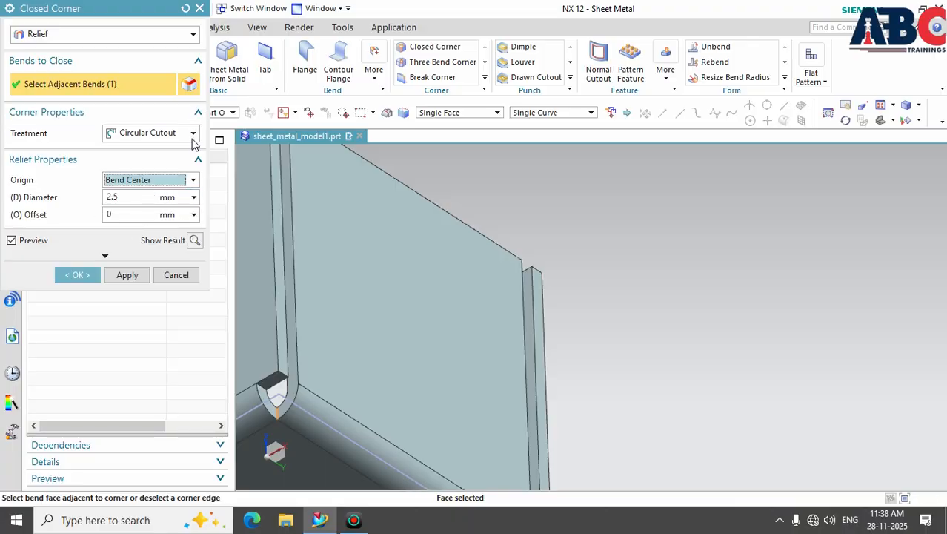
- Set the relief treatment to U Cutout with its origin at Corner Point and inspect the previewed cutout up close
left_click(194, 134)
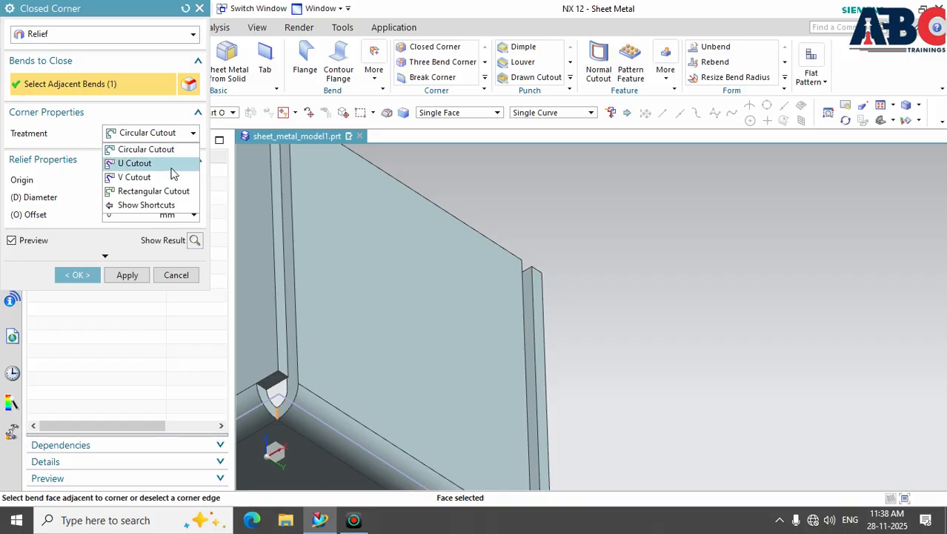
left_click(169, 161)
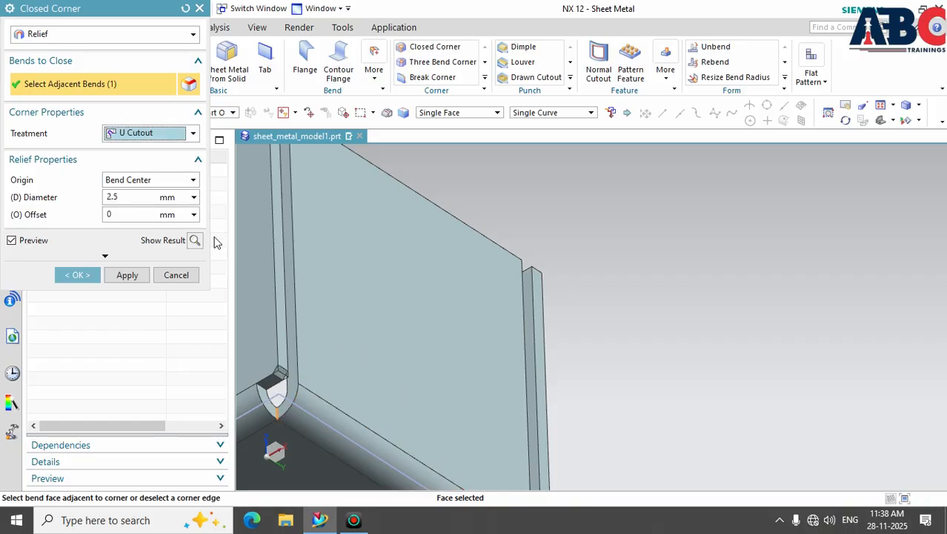
left_click(193, 180)
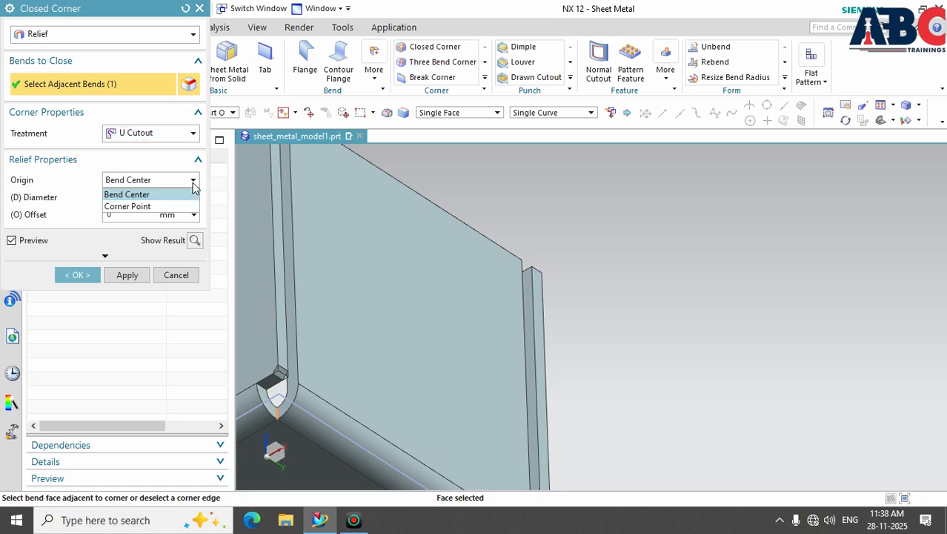
left_click(187, 207)
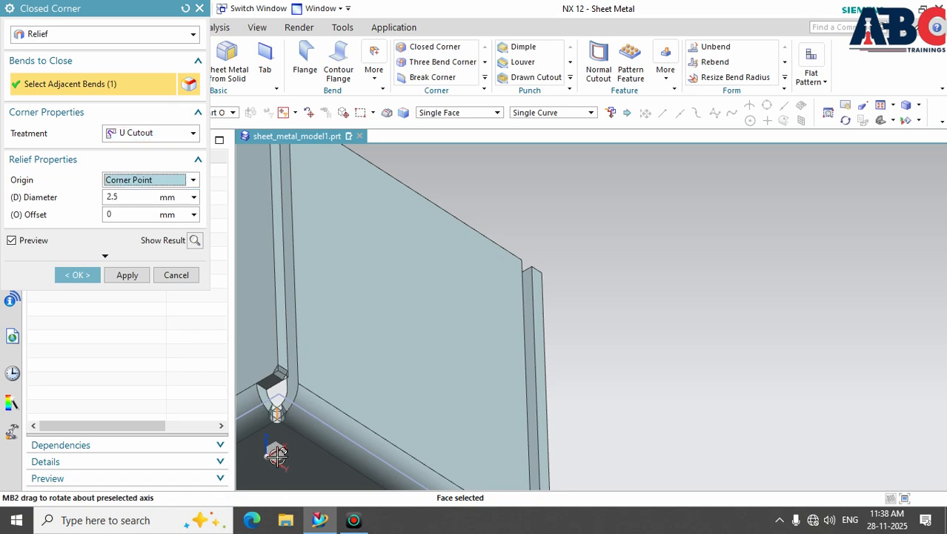
scroll(277, 437, "up", 3)
scroll(276, 437, "up", 1)
scroll(256, 401, "up", 2)
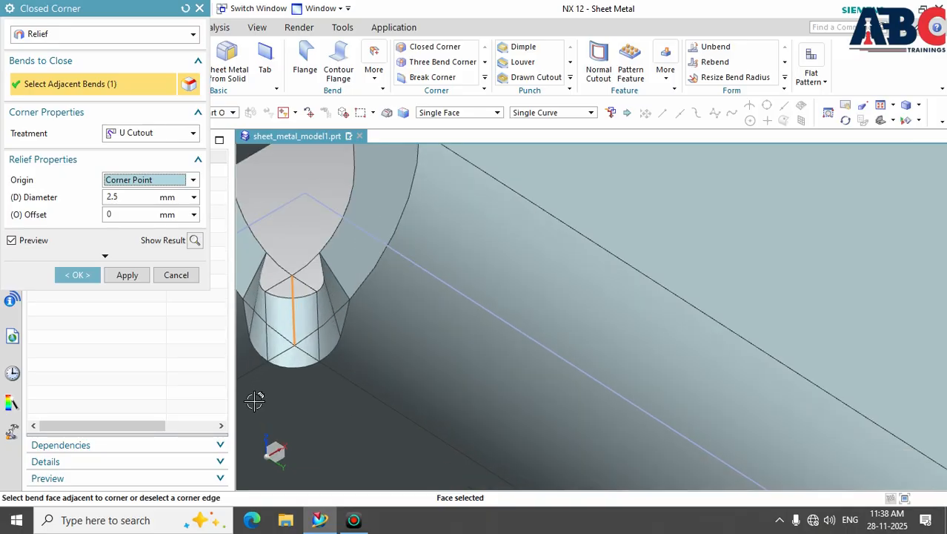
- Set the U cutout relief's diameter to 3 mm
scroll(256, 401, "down", 1)
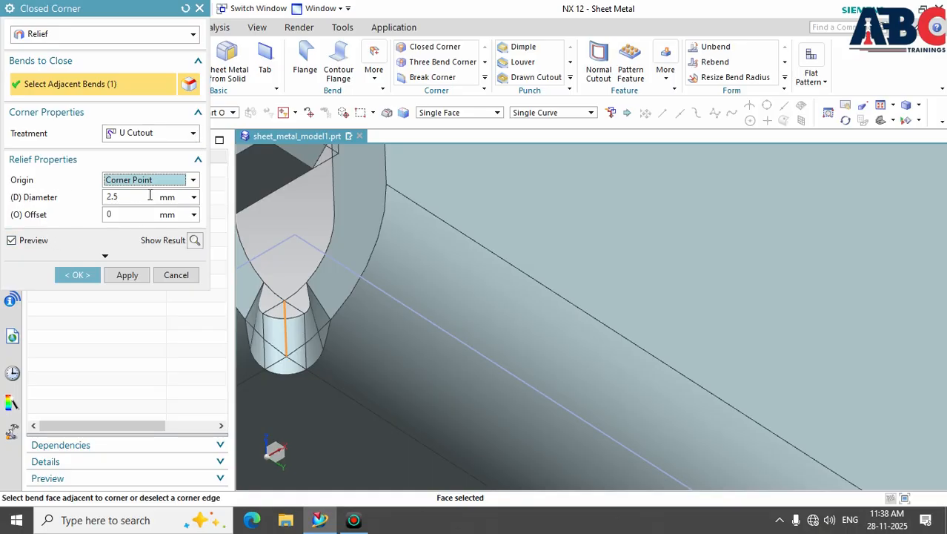
left_click_drag(129, 203, 85, 205)
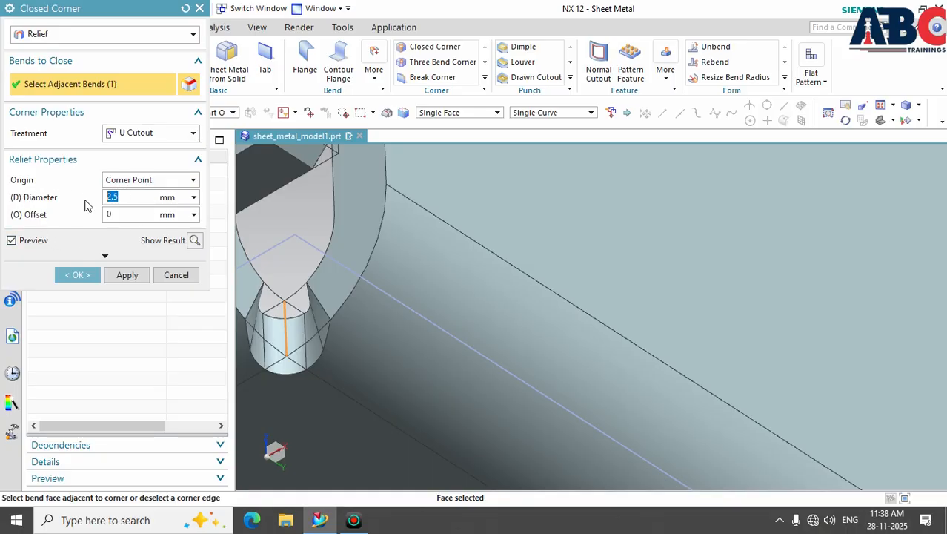
type("3")
key("Return")
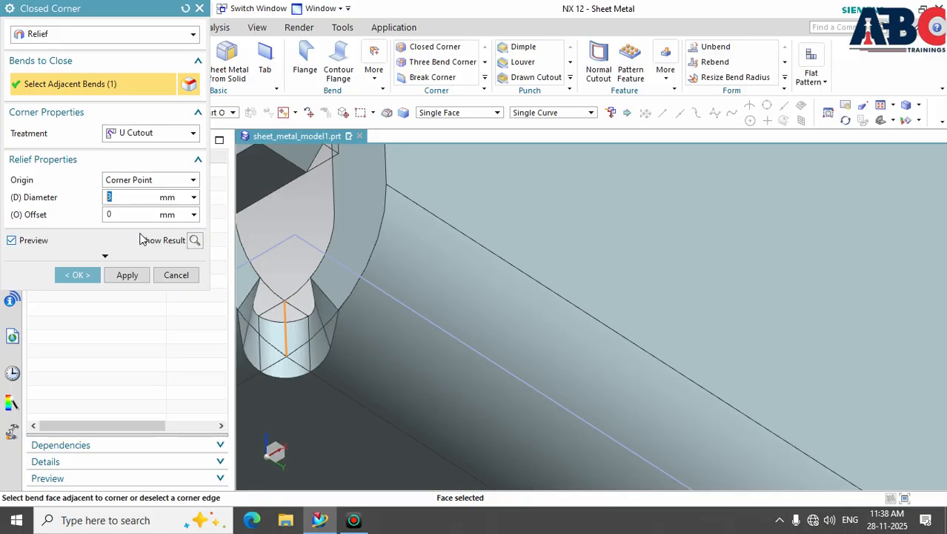
- Try the V Cutout and Rectangular Cutout relief treatments on the corner, keeping the closed corner type as Relief
left_click(191, 135)
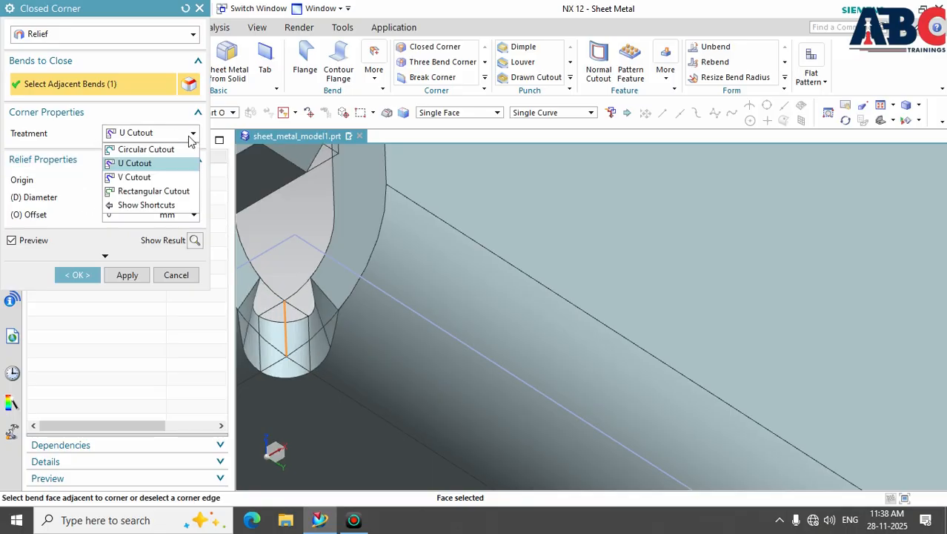
left_click(174, 177)
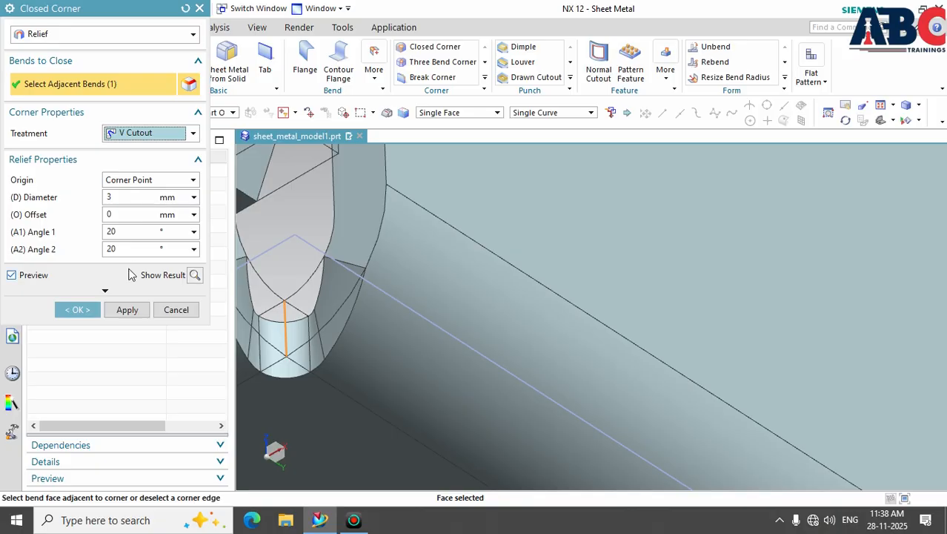
left_click(194, 138)
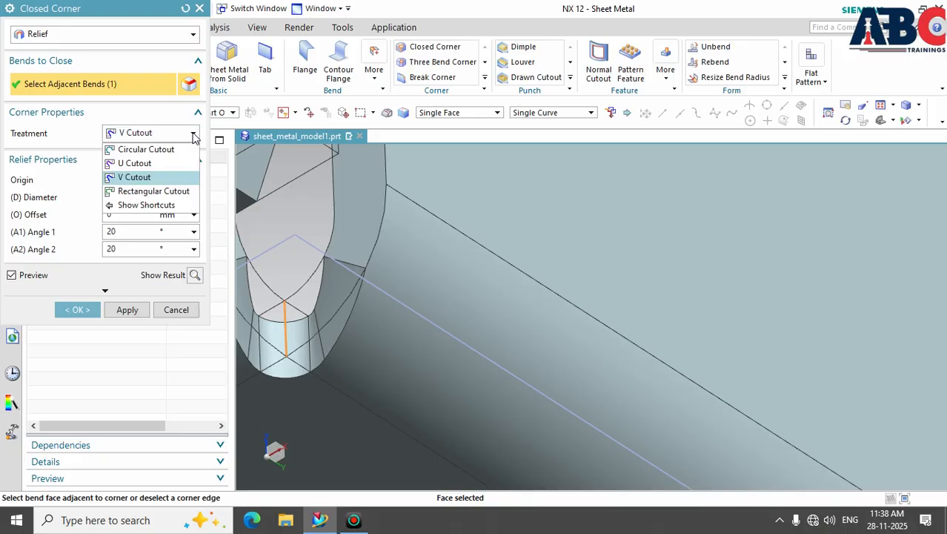
left_click(193, 191)
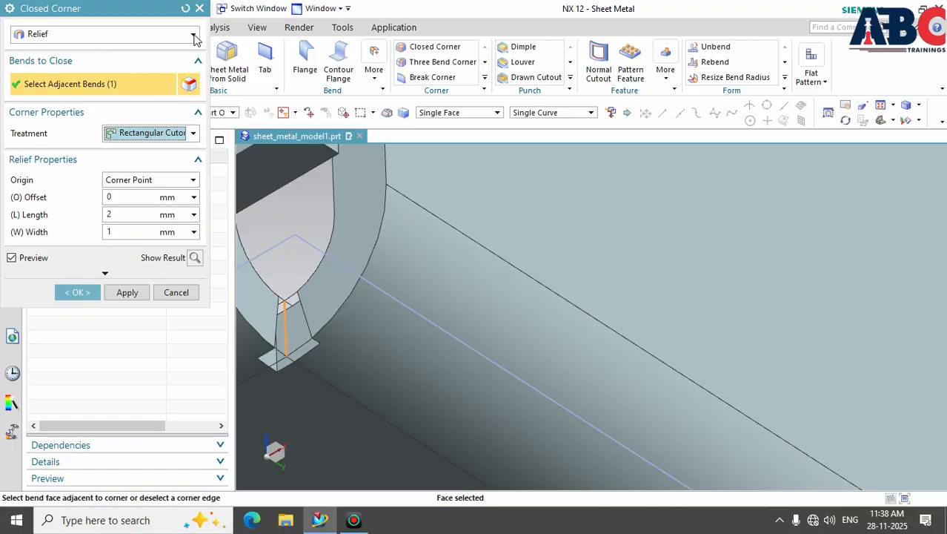
left_click(193, 36)
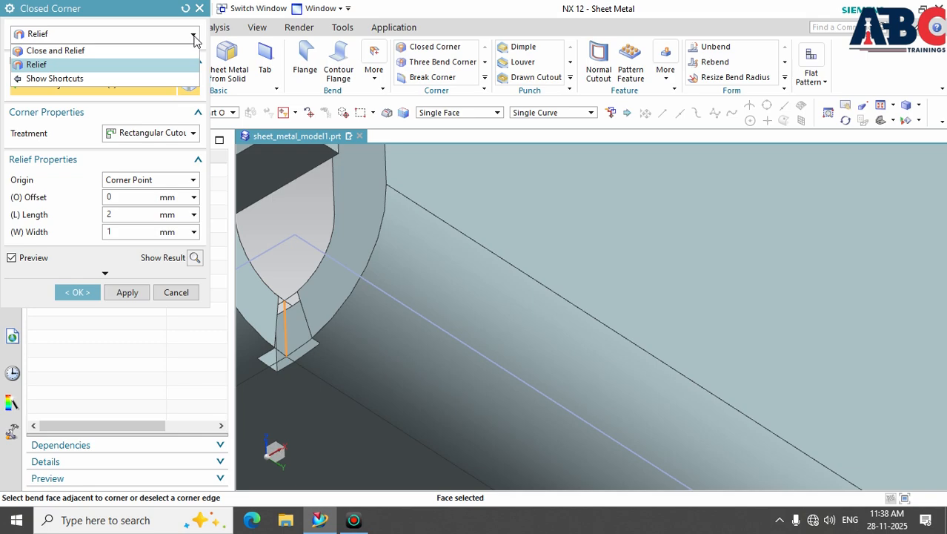
left_click(194, 37)
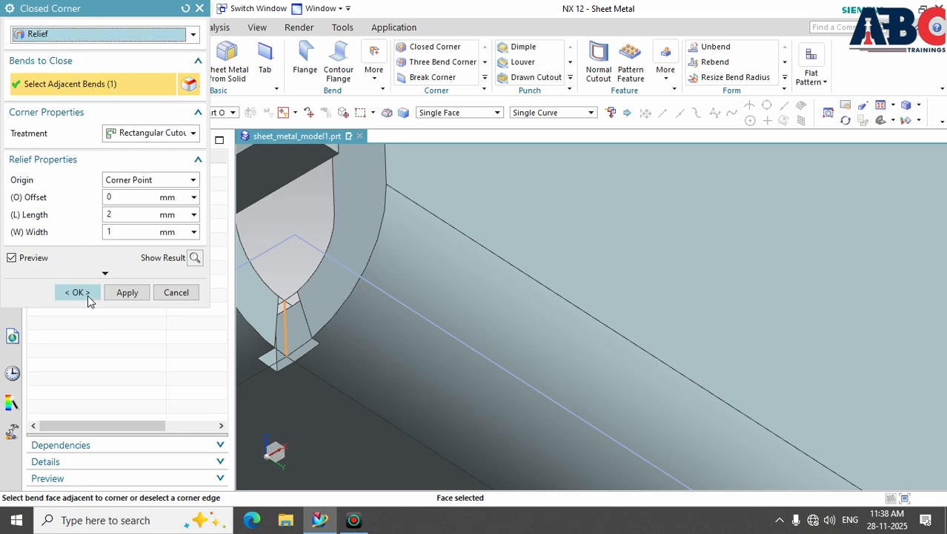
- Create the closed corner with a Circular Cutout relief of 1 mm diameter, its origin at Bend Center
left_click(193, 132)
left_click(181, 149)
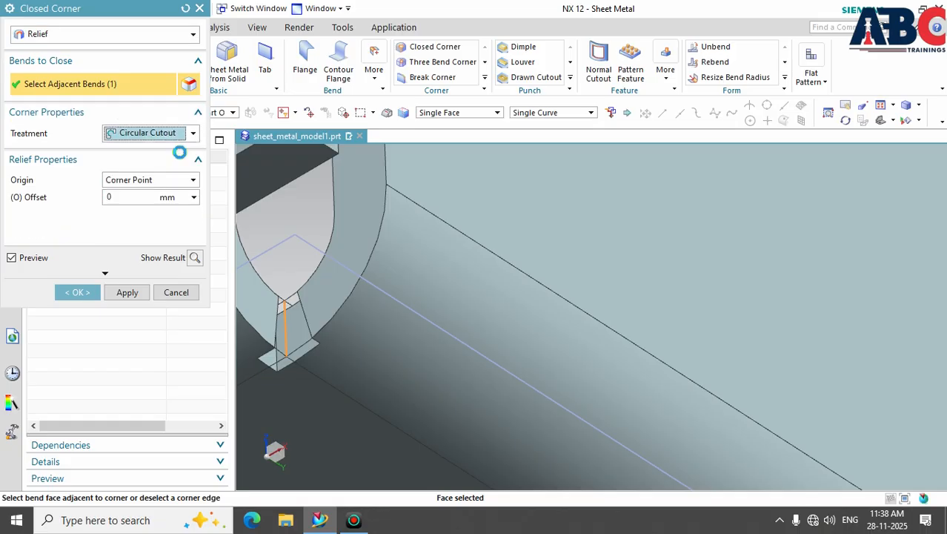
left_click(124, 196)
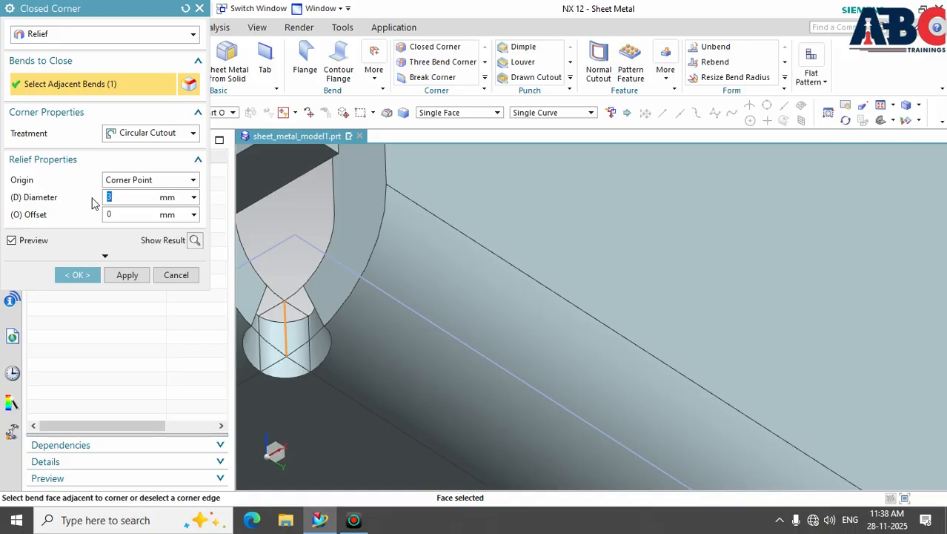
type("1")
key("Return")
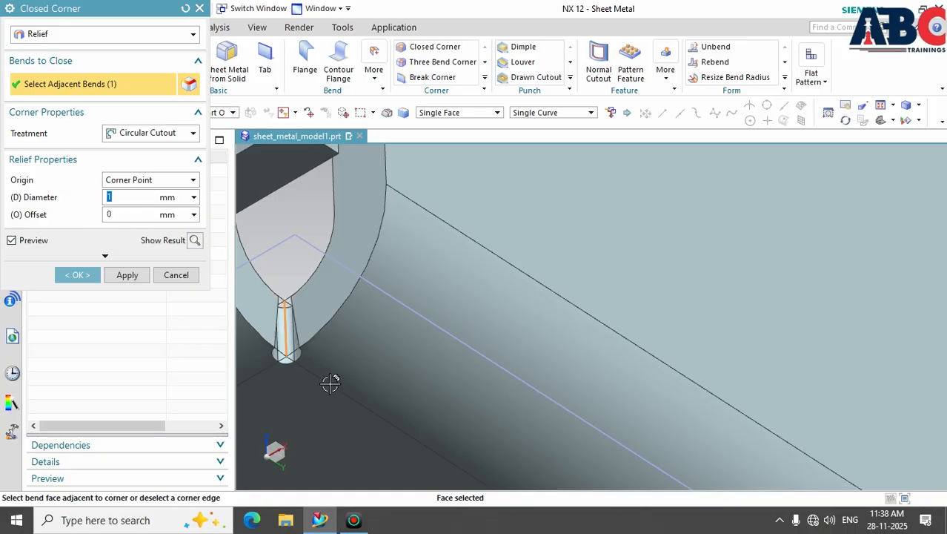
left_click(192, 180)
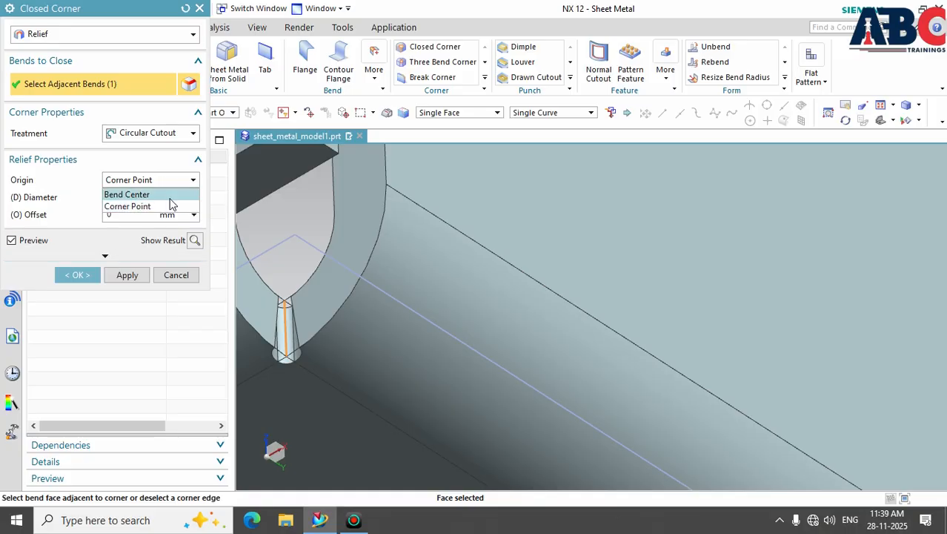
left_click(167, 195)
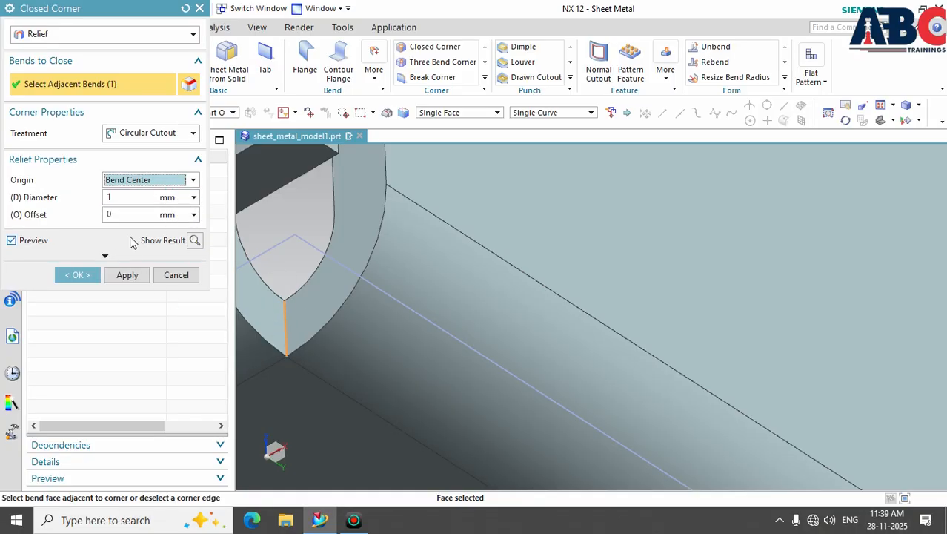
left_click(87, 275)
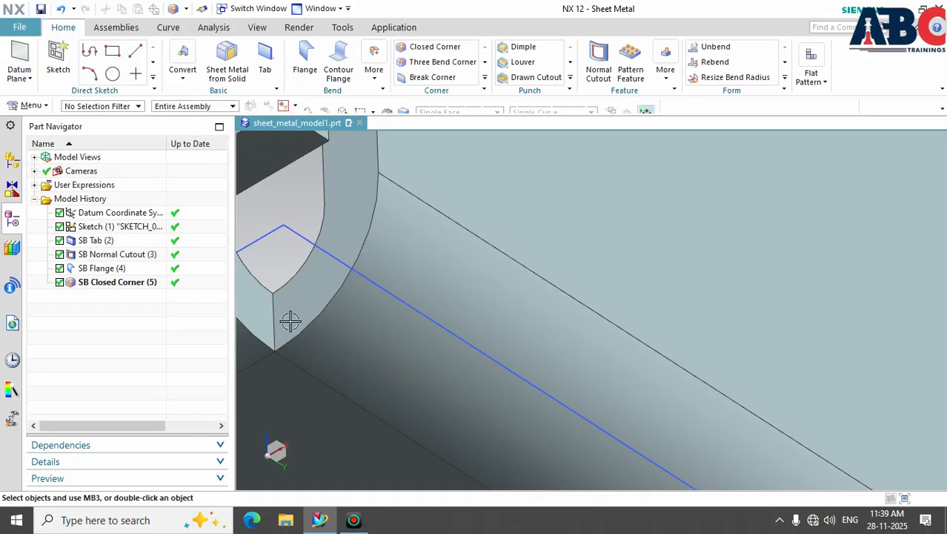
- Try to apply an Open Three Bend Corner to two adjacent bends along the box's base, and abandon the command
scroll(392, 339, "up", 3)
scroll(393, 338, "down", 4)
scroll(393, 338, "down", 5)
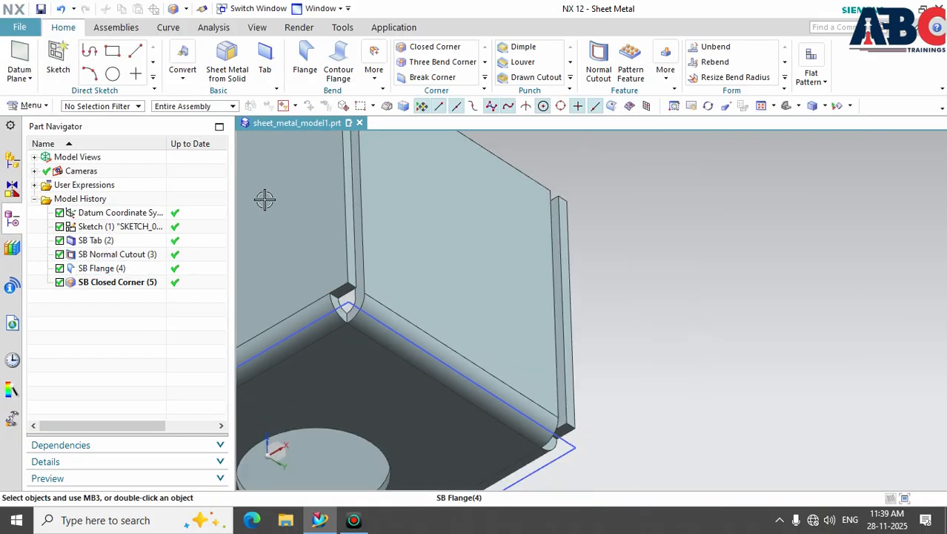
middle_click_drag(276, 208, 490, 228, "shift")
middle_click_drag(632, 216, 625, 241)
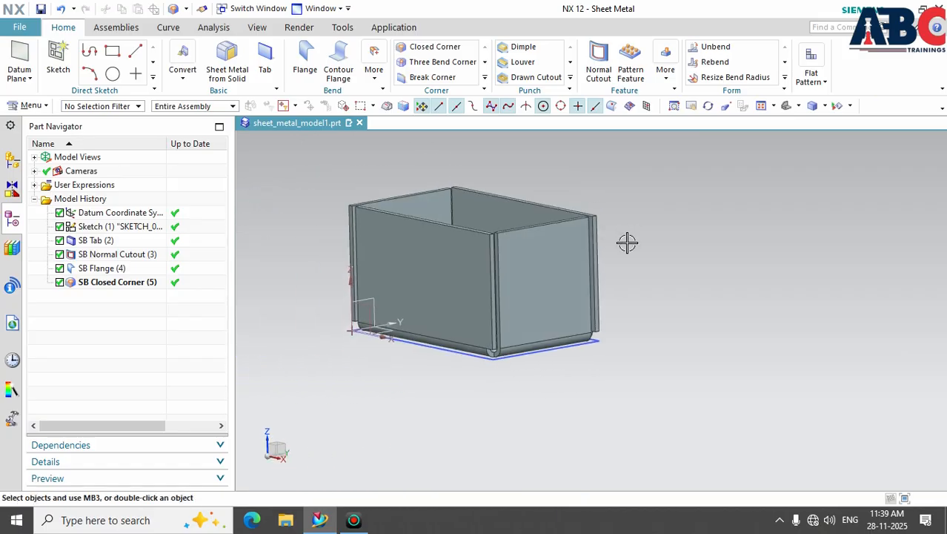
left_click(443, 62)
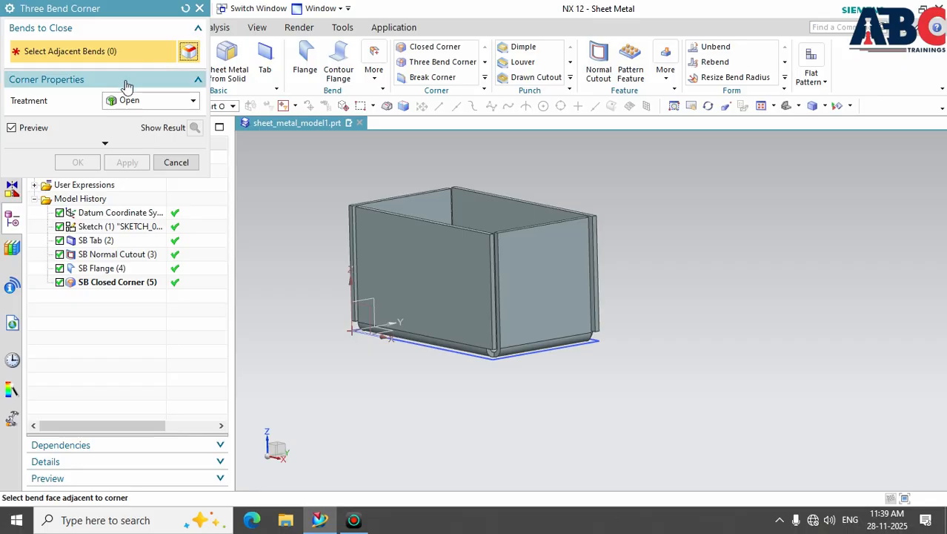
middle_click_drag(535, 439, 503, 382)
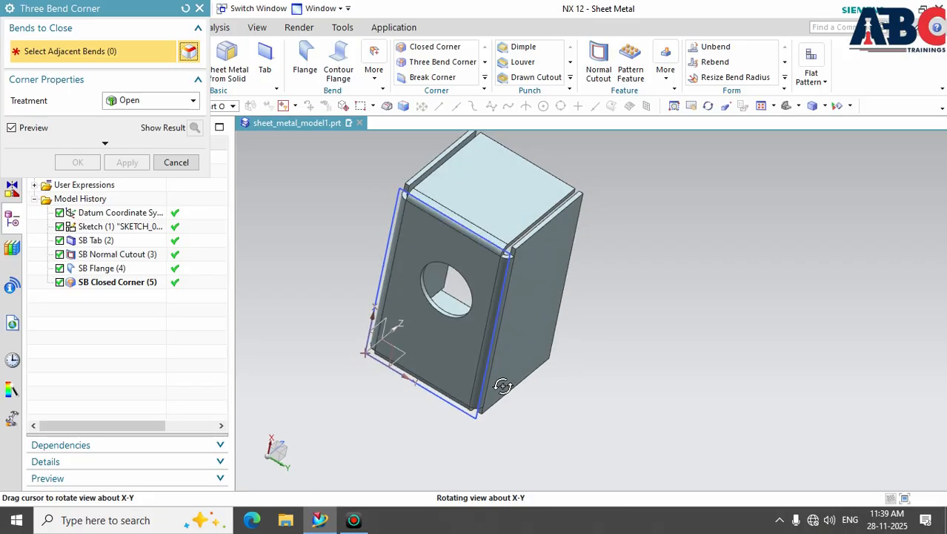
left_click(460, 226)
left_click(508, 280)
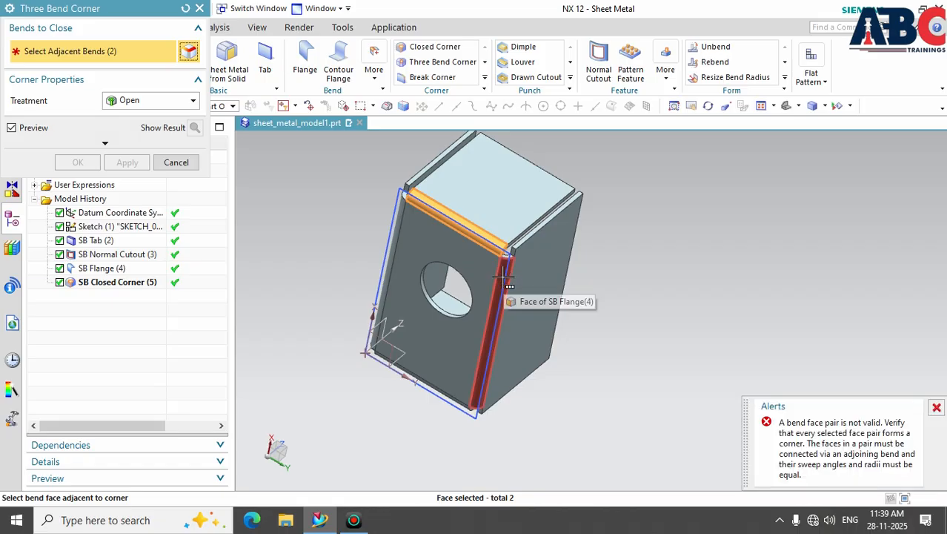
left_click(503, 278)
left_click(575, 287)
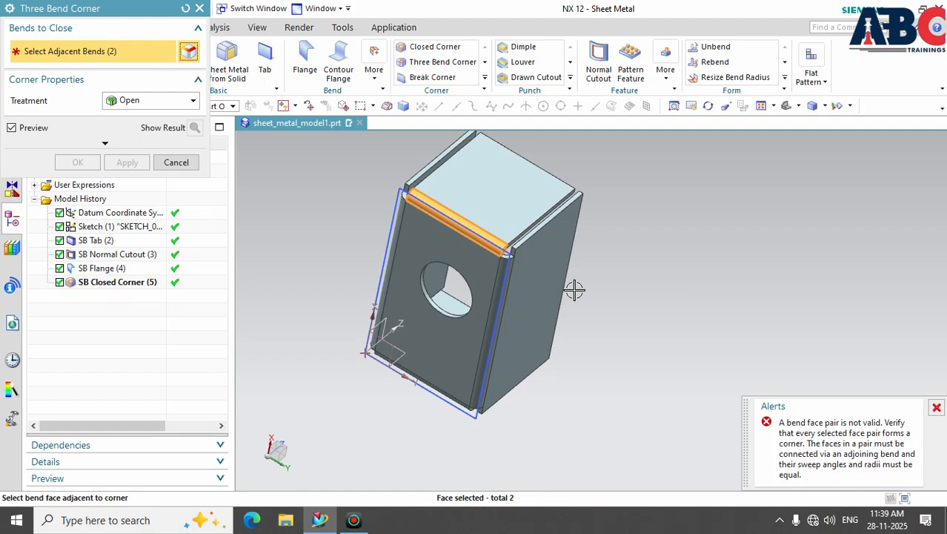
middle_click_drag(347, 408, 360, 436)
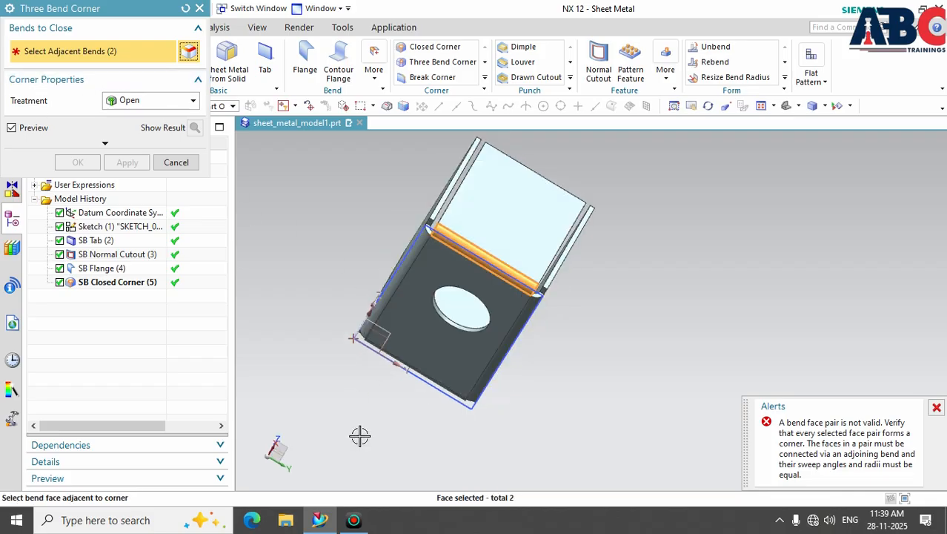
left_click(406, 257)
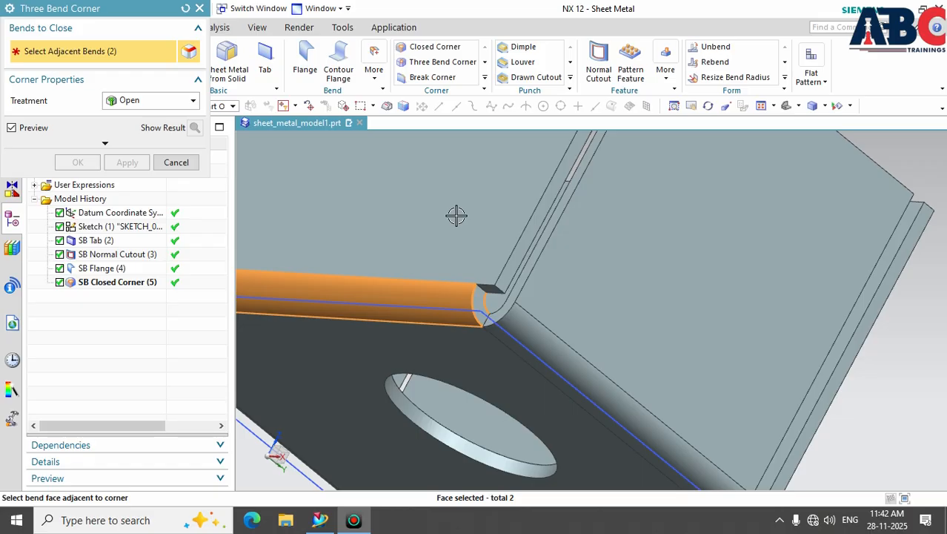
left_click(200, 10)
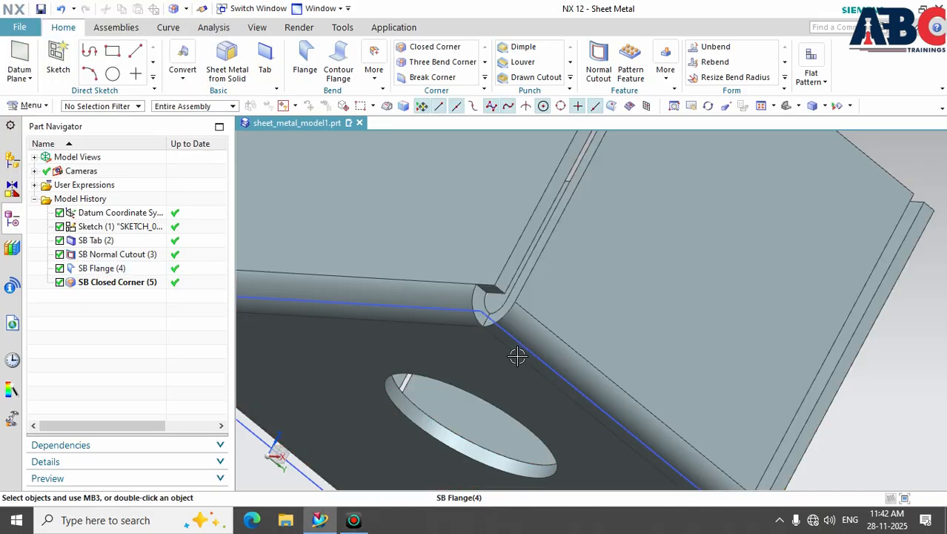
- Delete the tab, normal cutout, flange and closed corner features, keeping only the datum and the base sketch
left_click_drag(92, 291, 99, 251)
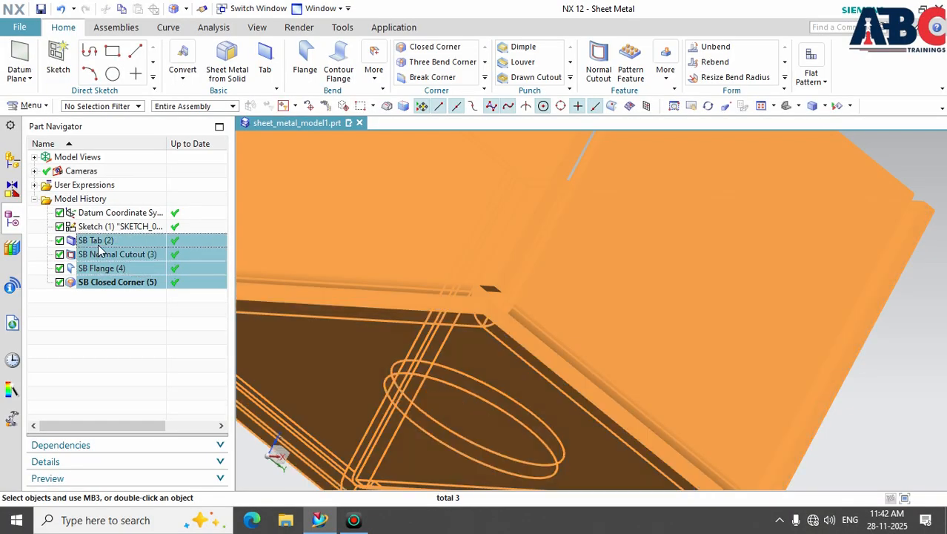
key("Delete")
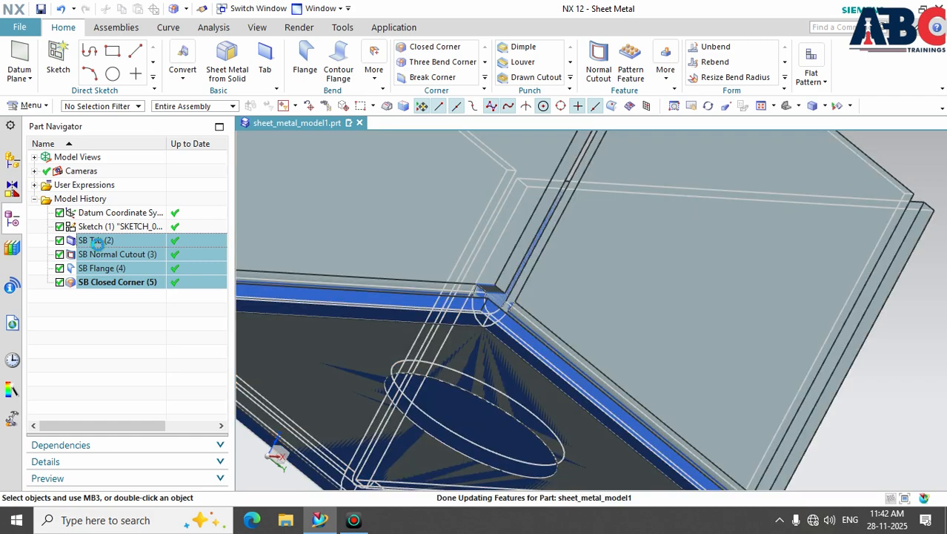
scroll(392, 444, "down", 5)
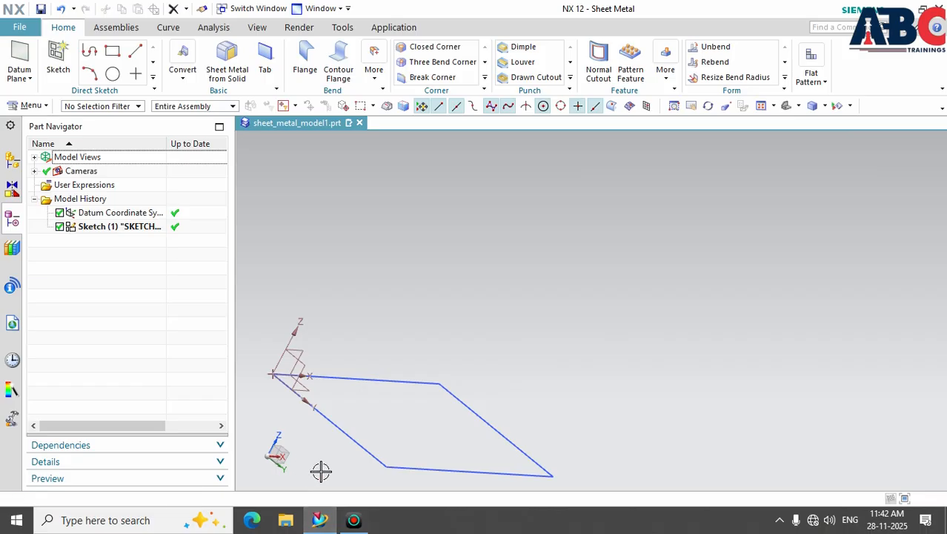
mouse_move(387, 439)
middle_mouse_down("shift")
mouse_move(437, 421)
mouse_move(545, 330)
middle_mouse_up("shift")
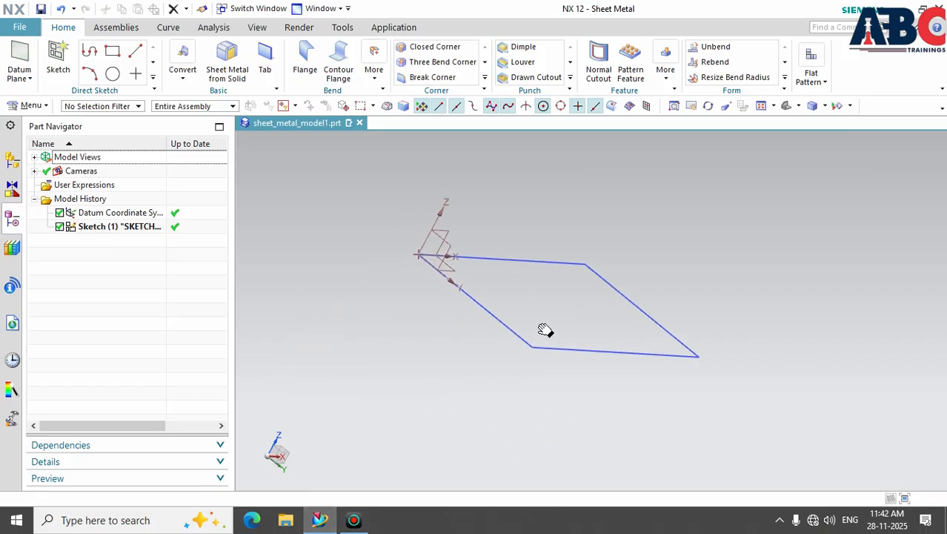
mouse_move(632, 406)
middle_mouse_down()
mouse_move(628, 433)
mouse_move(587, 449)
mouse_move(607, 430)
mouse_move(653, 444)
mouse_move(621, 423)
middle_mouse_up()
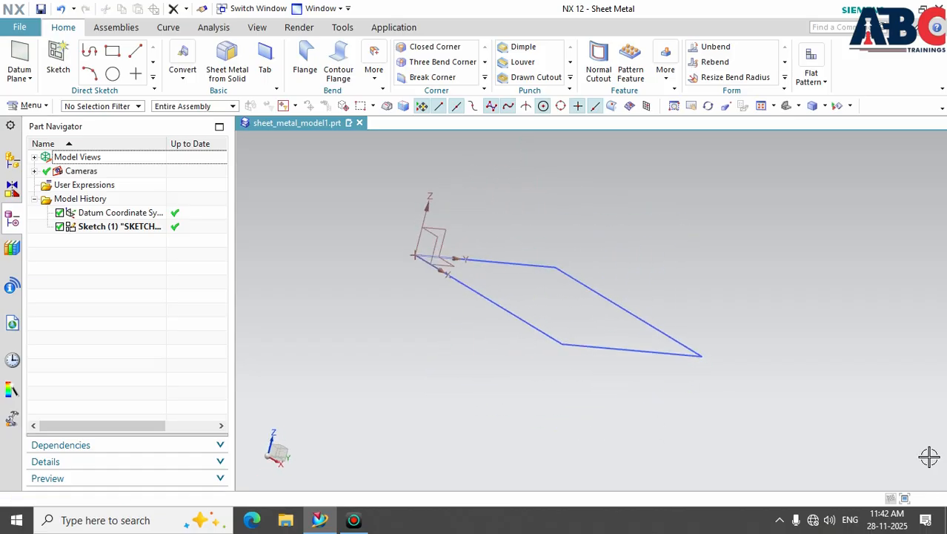
- Extrude the four-sided base sketch from 0 to 50 mm into a solid block
left_click(665, 74)
left_click(675, 109)
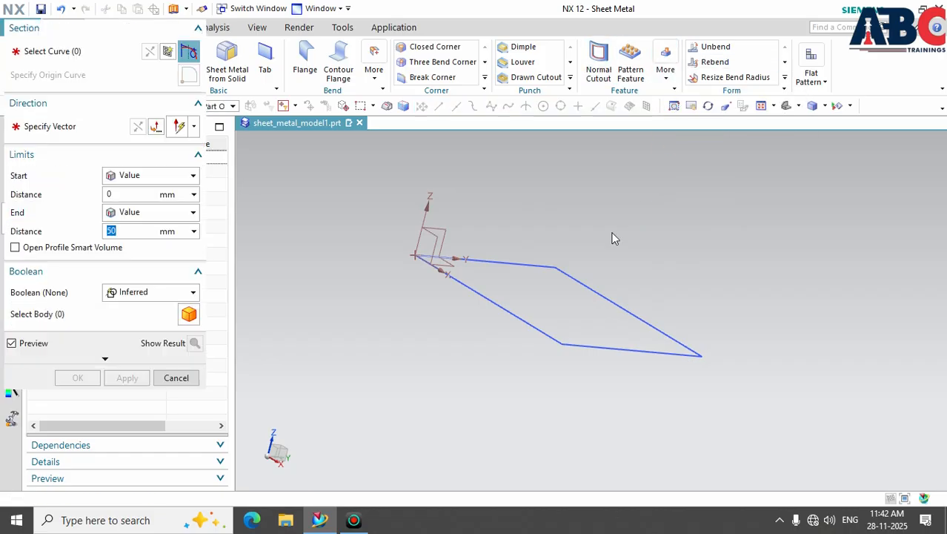
left_click(480, 306)
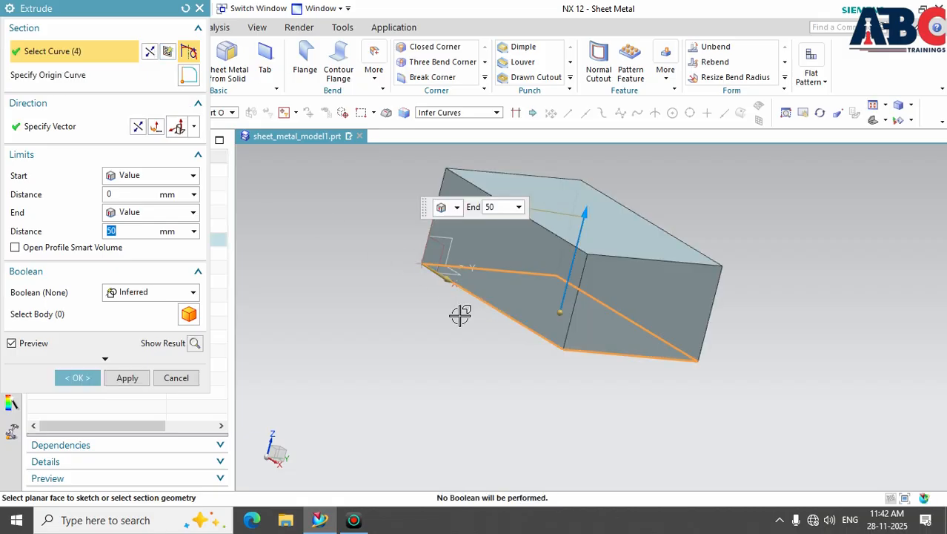
left_click(67, 378)
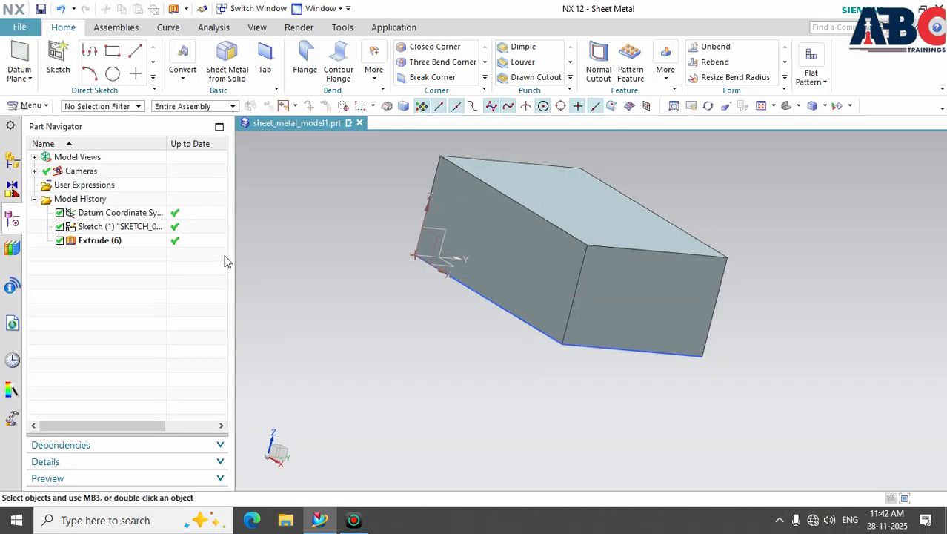
- Convert the extruded block with Sheet Metal from Solid, using three adjoining side faces as web faces and 3 mm thickness
left_click(227, 69)
left_click(483, 272)
left_click(660, 332)
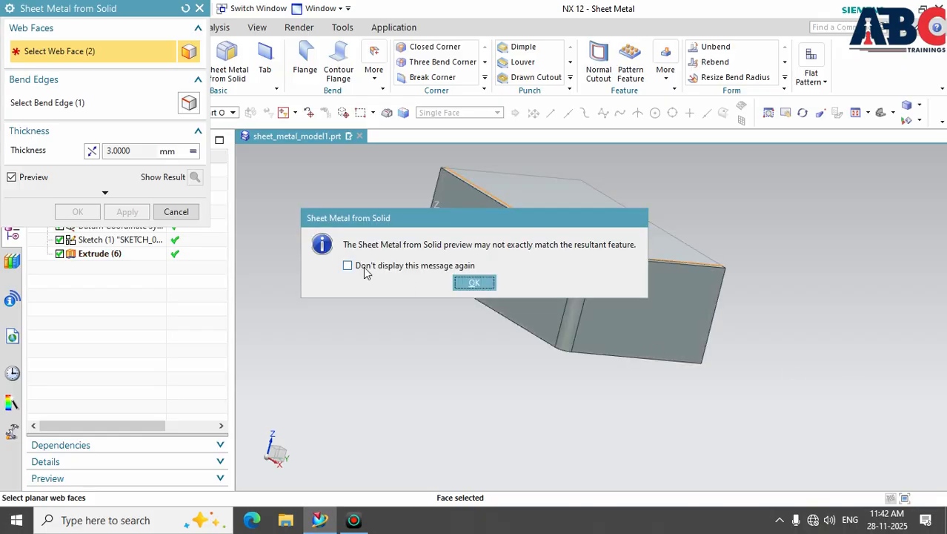
left_click(474, 283)
middle_click_drag(854, 385, 764, 394)
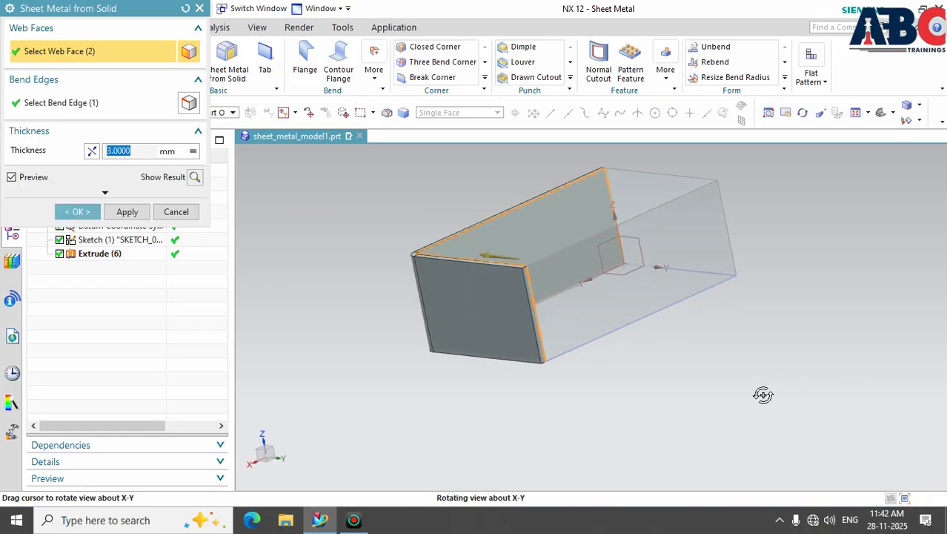
left_click(577, 252)
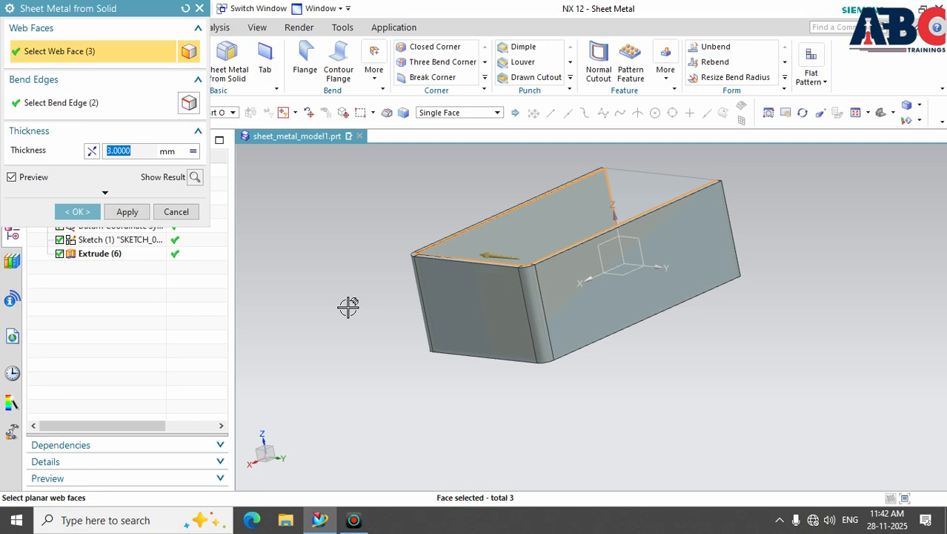
left_click(561, 12)
left_click(74, 212)
- Hide the original extruded block, leaving the converted sheet metal body displayed
middle_click_drag(497, 323, 599, 239)
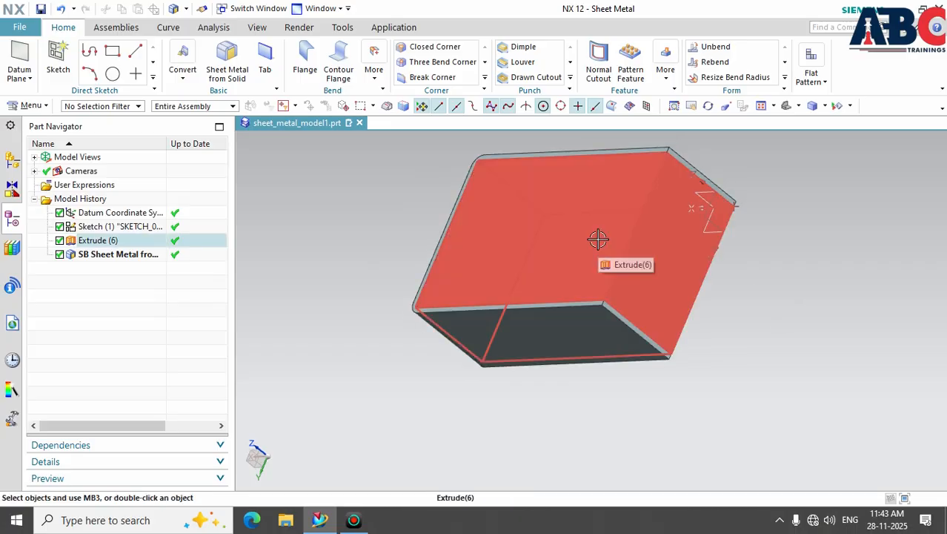
left_click(598, 239)
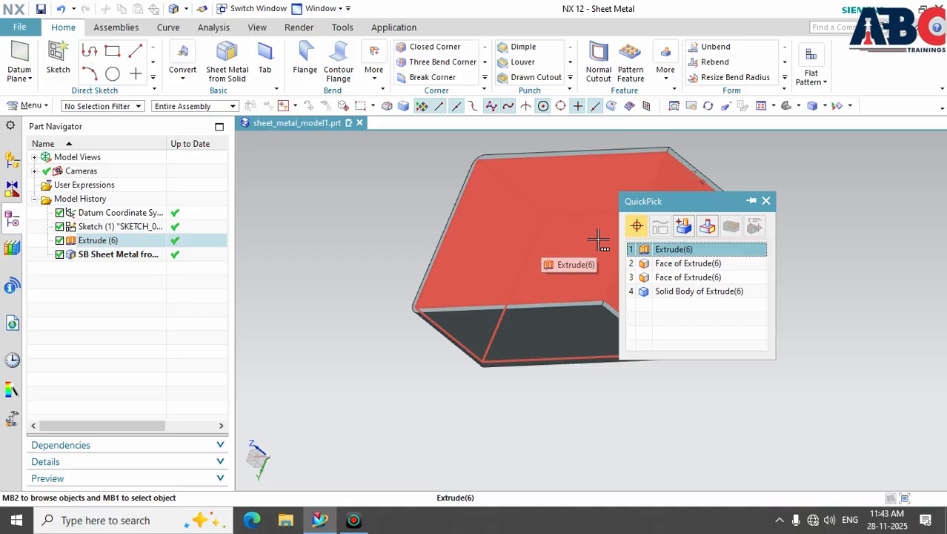
left_click(670, 249)
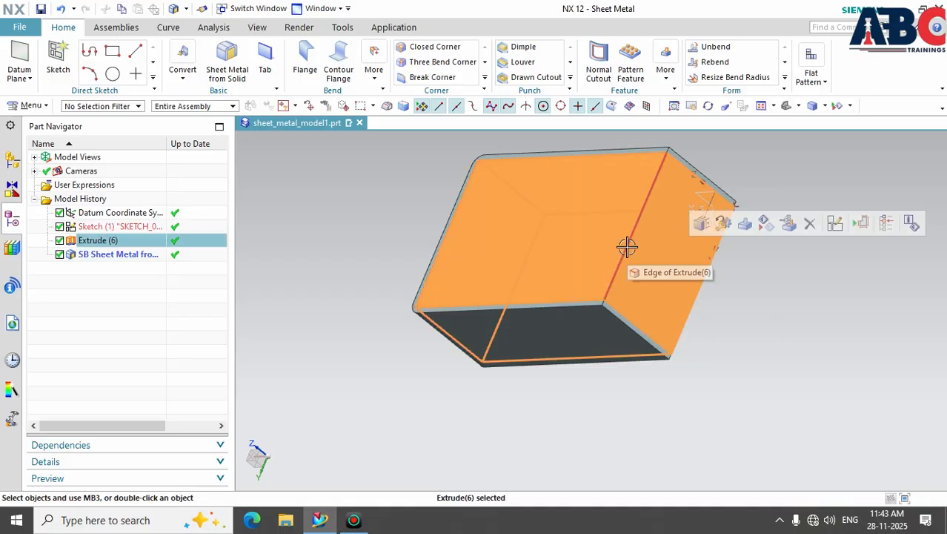
left_click(765, 230)
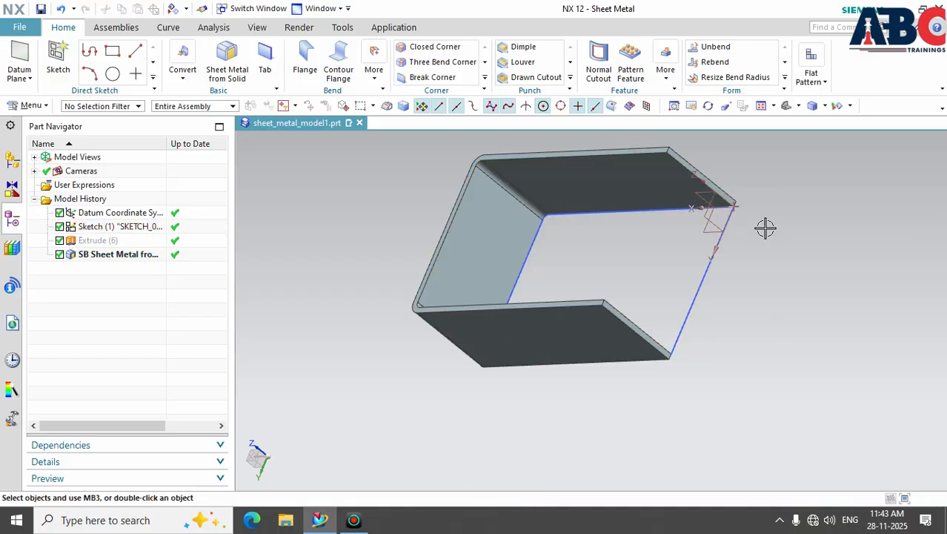
- Start a full-width, 90° flange on the lower edge of one long side wall and set its length to 44 mm
mouse_move(742, 378)
middle_mouse_down()
mouse_move(727, 351)
mouse_move(721, 386)
mouse_move(732, 385)
middle_mouse_up()
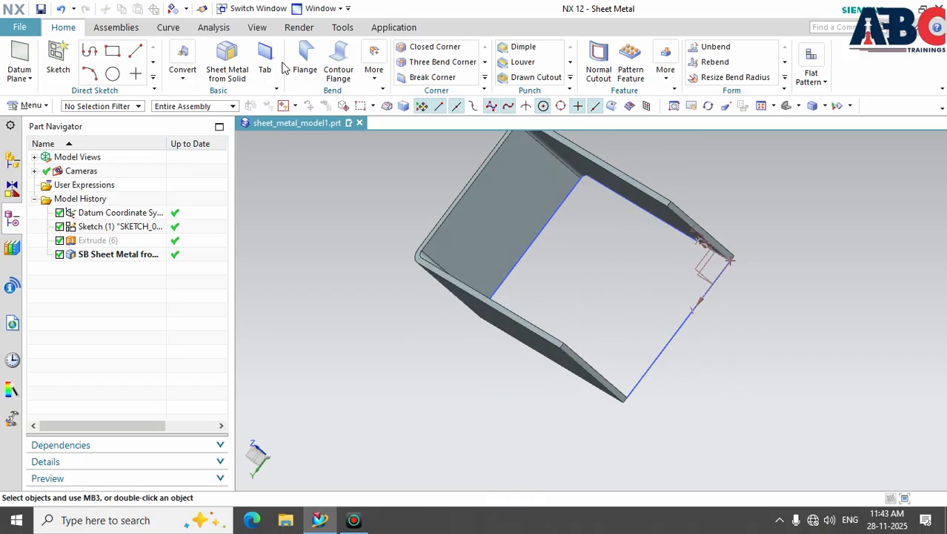
left_click(305, 60)
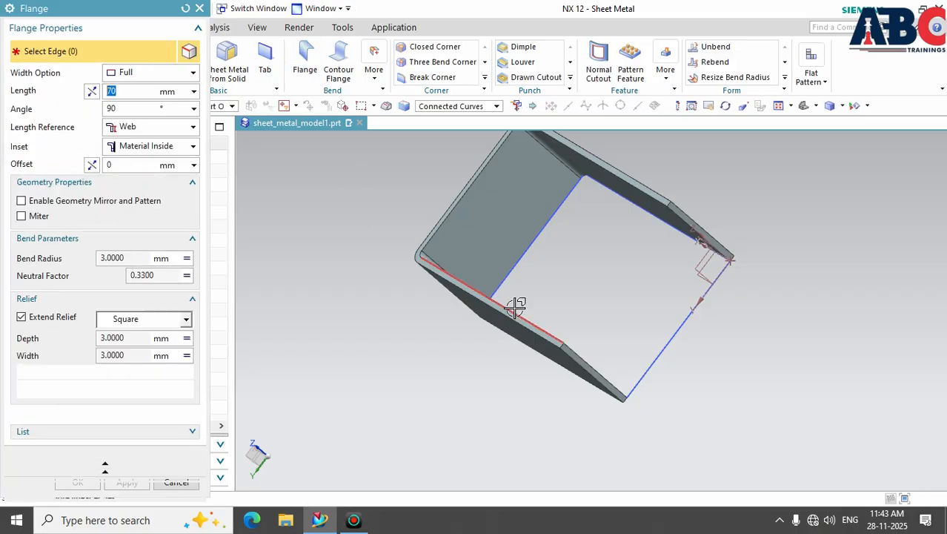
left_click(511, 313)
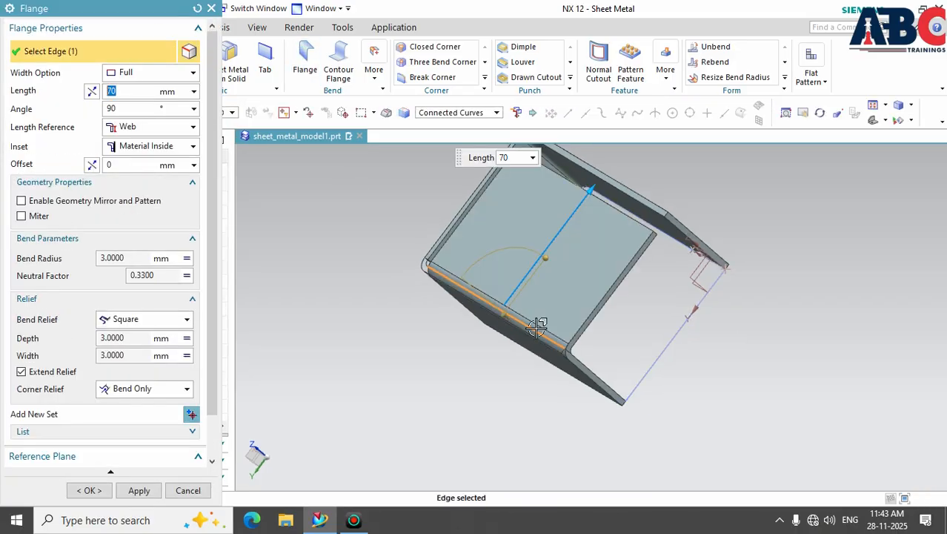
middle_click_drag(709, 430, 714, 360)
left_click_drag(600, 182, 601, 236)
middle_click_drag(767, 330, 689, 303)
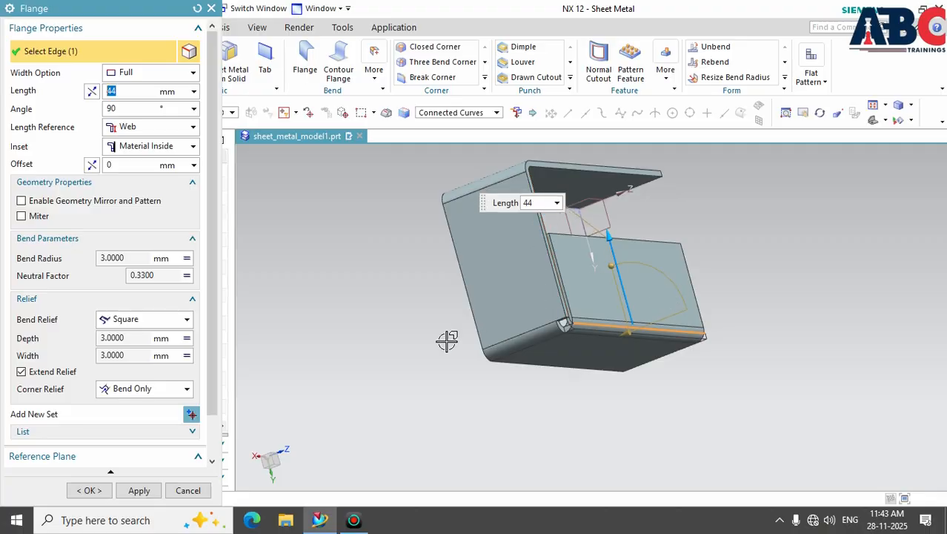
- Add the adjoining end wall's edge to the 44 mm flange and create the flanges on both edges
middle_click_drag(449, 338, 437, 327)
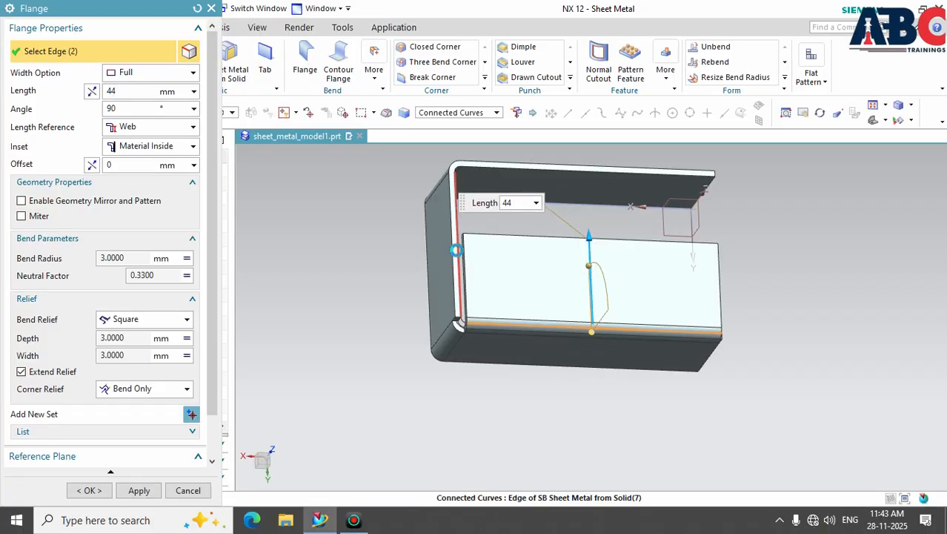
left_click(458, 254)
mouse_move(673, 403)
middle_mouse_down()
mouse_move(661, 387)
mouse_move(671, 389)
middle_mouse_up()
mouse_move(681, 443)
middle_mouse_down()
mouse_move(683, 421)
mouse_move(693, 421)
mouse_move(681, 431)
middle_mouse_up()
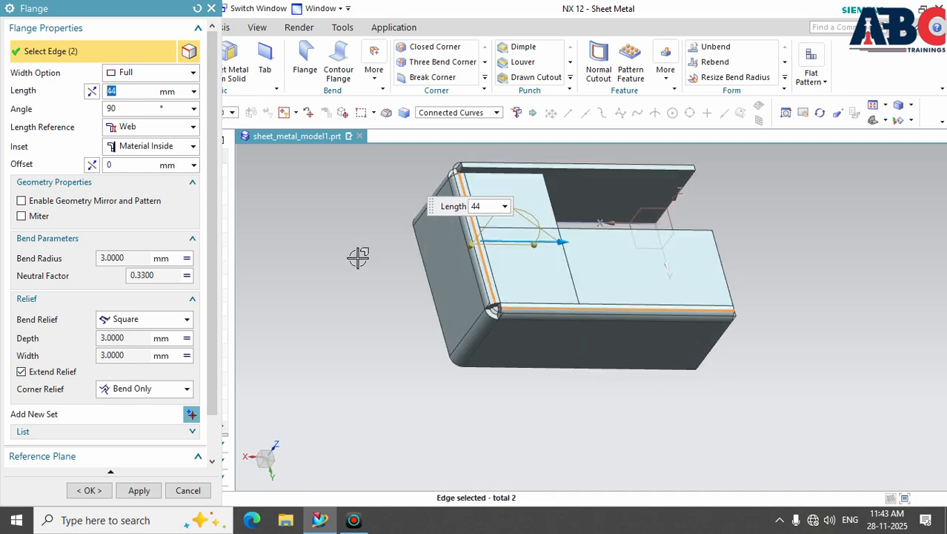
left_click(91, 490)
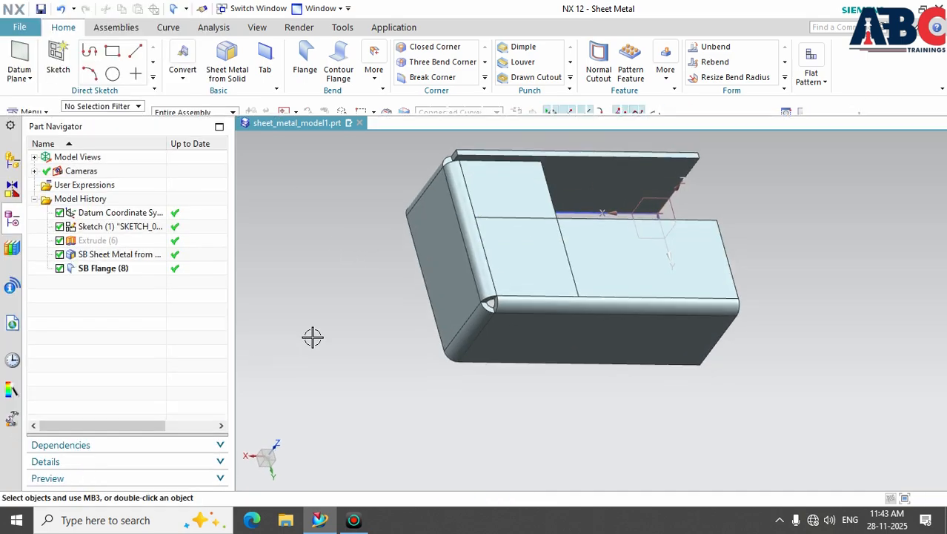
- Start a Three Bend Corner on the three bends meeting at the flanged corner, with the Open treatment
left_click(444, 62)
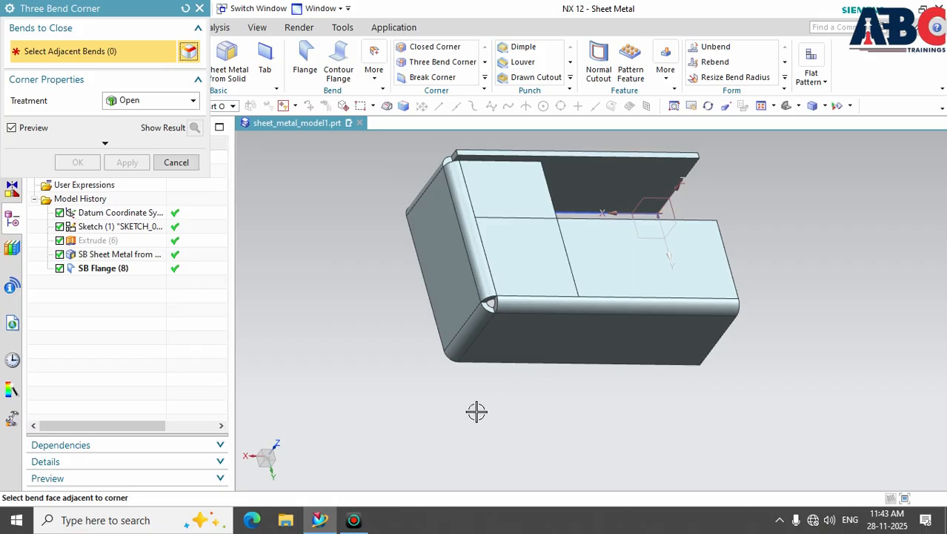
left_click(471, 258)
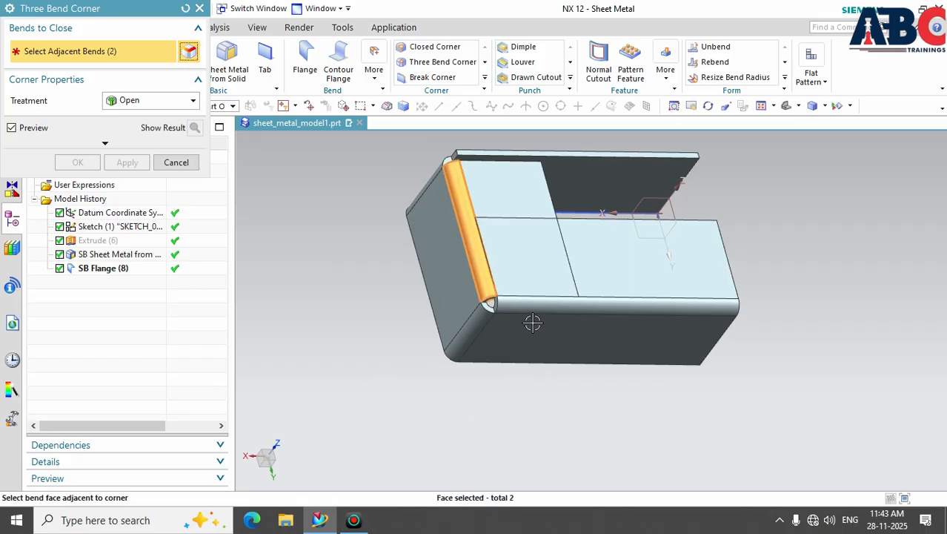
left_click(483, 323)
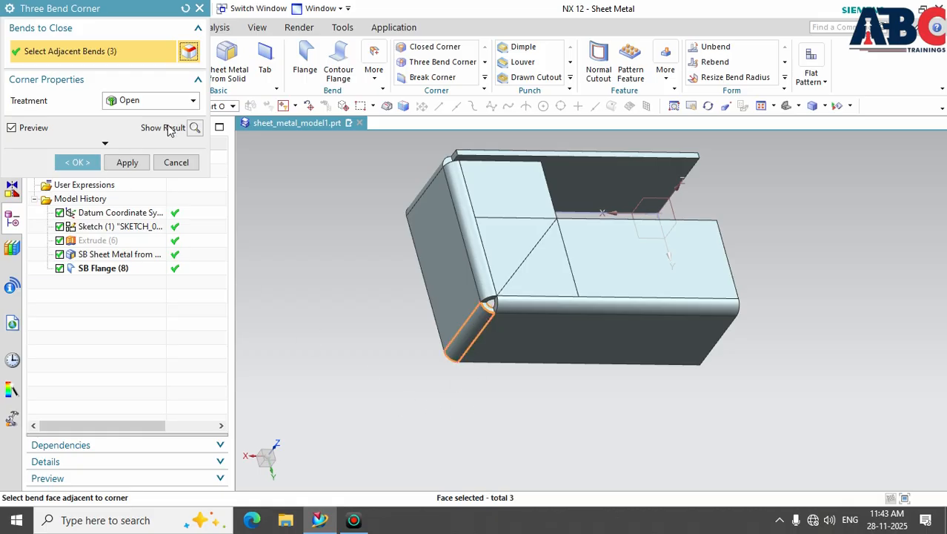
scroll(486, 308, "up", 5)
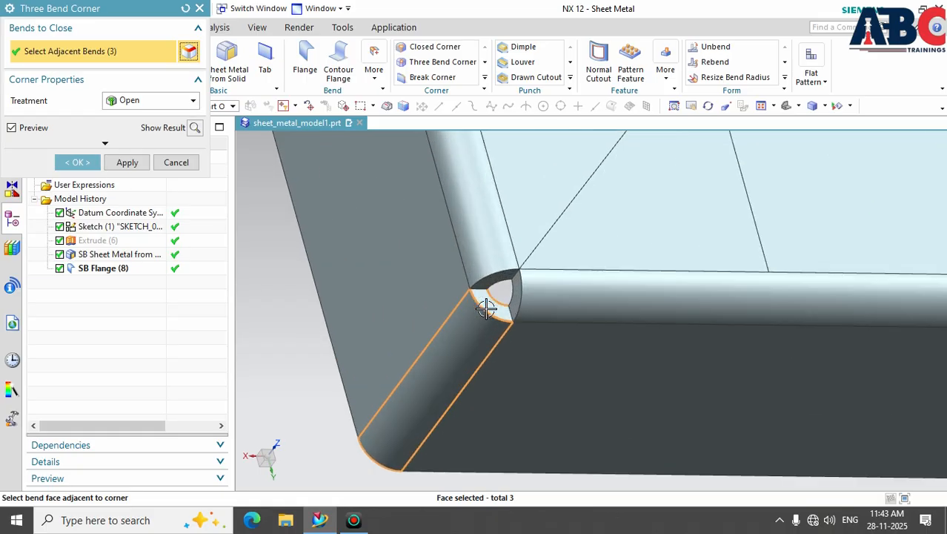
left_click(191, 101)
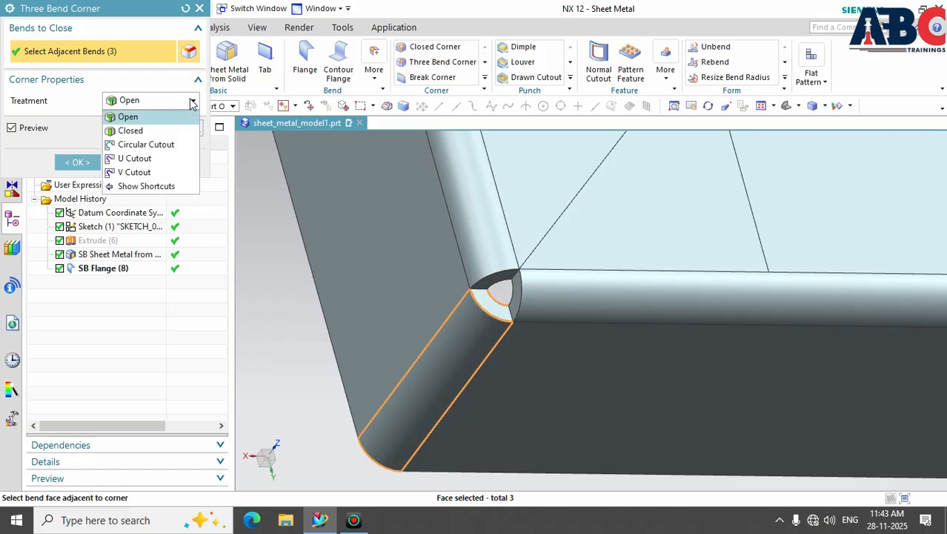
left_click(191, 120)
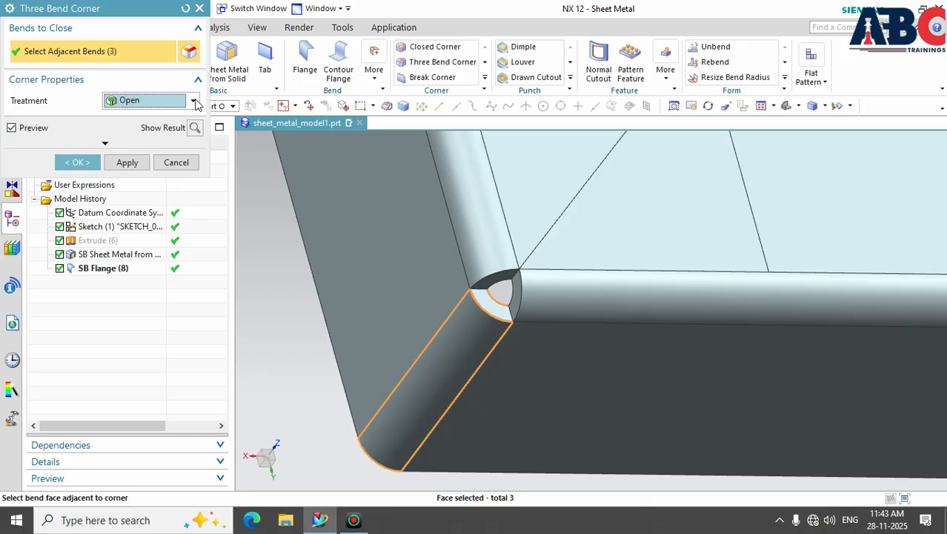
- Change the corner treatment to Closed, enable Blend Miter and set the blend miter radius to 1 mm
left_click(193, 102)
left_click(159, 130)
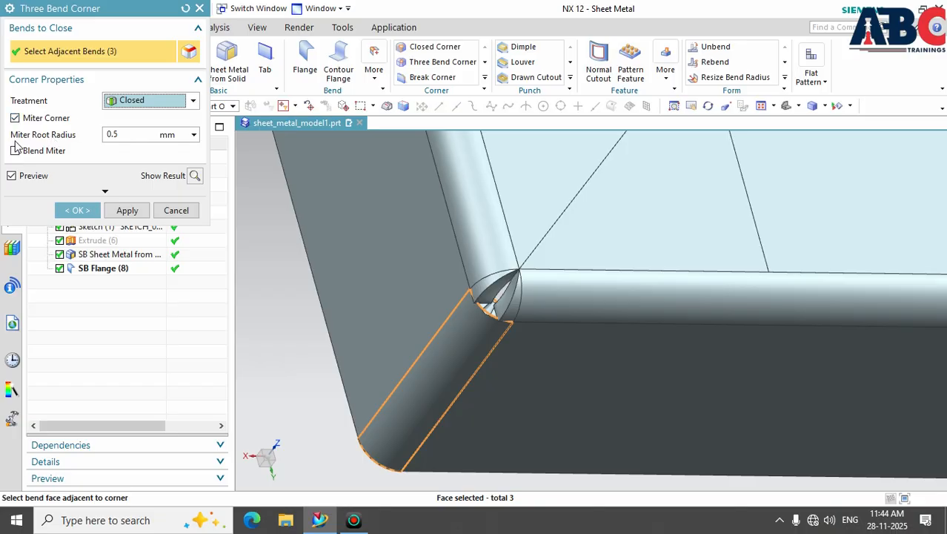
left_click(123, 135)
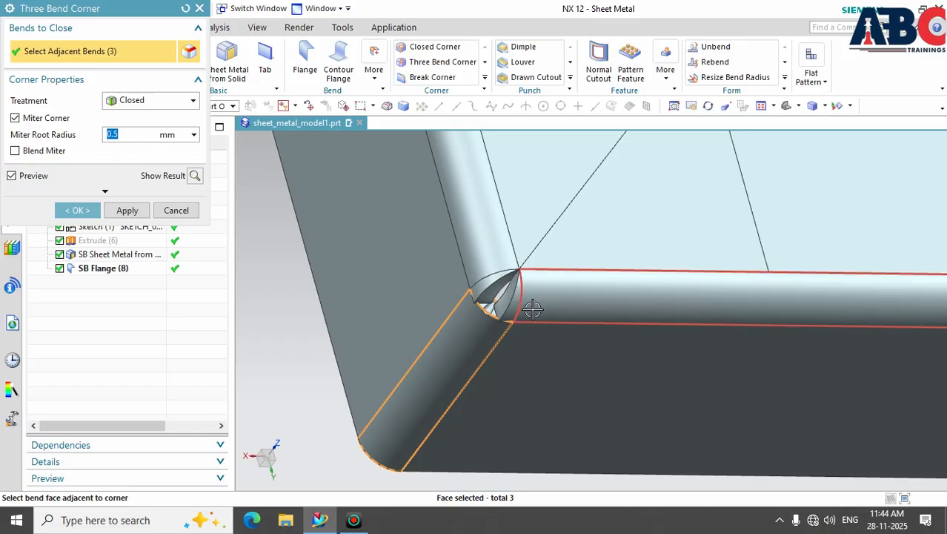
left_click(14, 151)
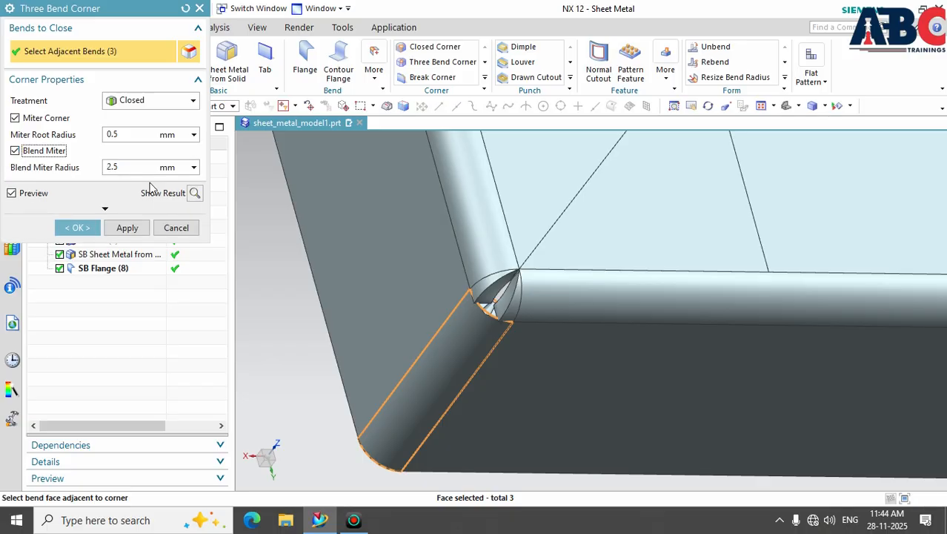
left_click(120, 167)
- Try the Circular Cutout treatment with and without Miter Corner, and compare its Corner Point and Bend Center origins
left_click(193, 100)
left_click(146, 144)
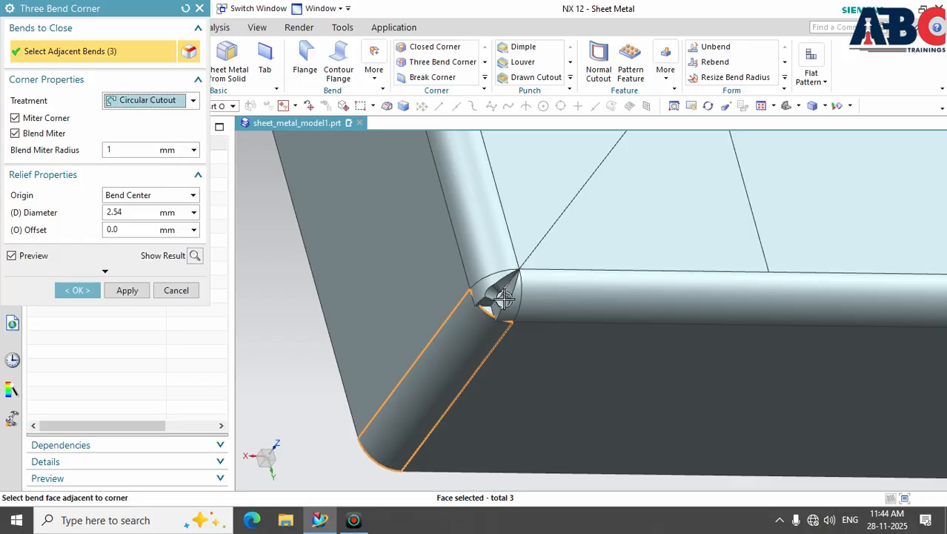
left_click(15, 119)
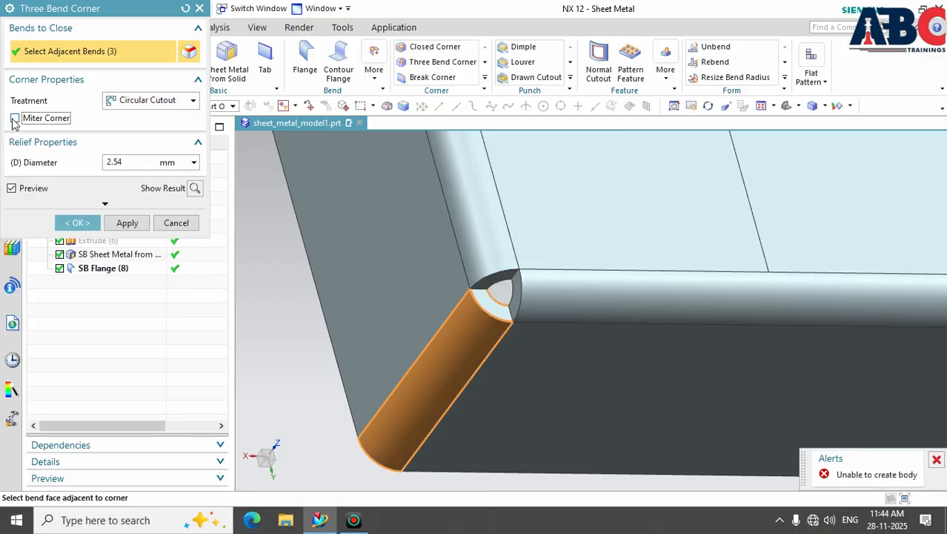
left_click(15, 119)
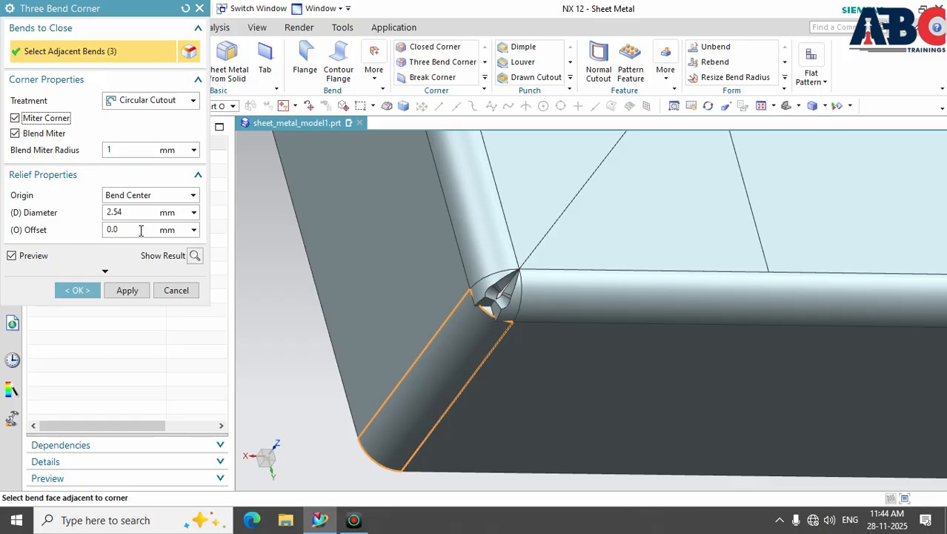
left_click(194, 196)
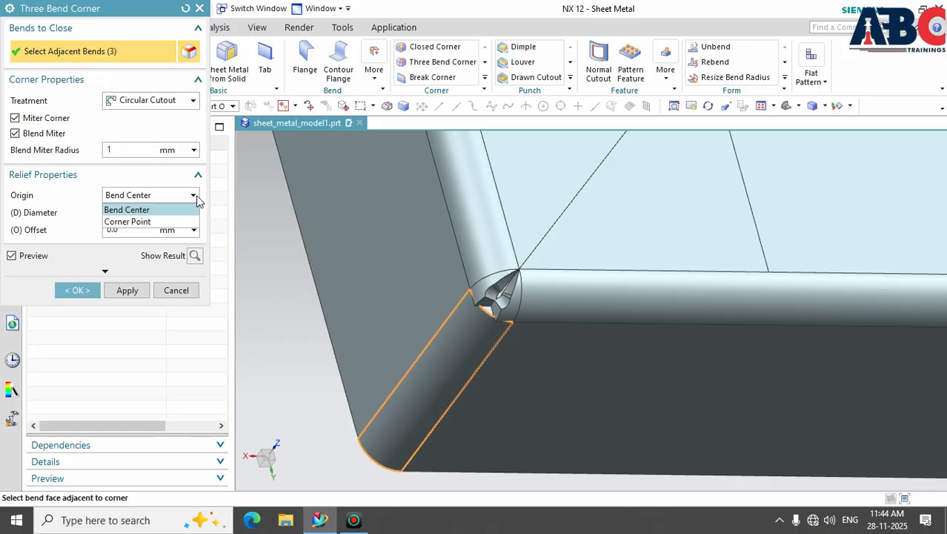
left_click(179, 222)
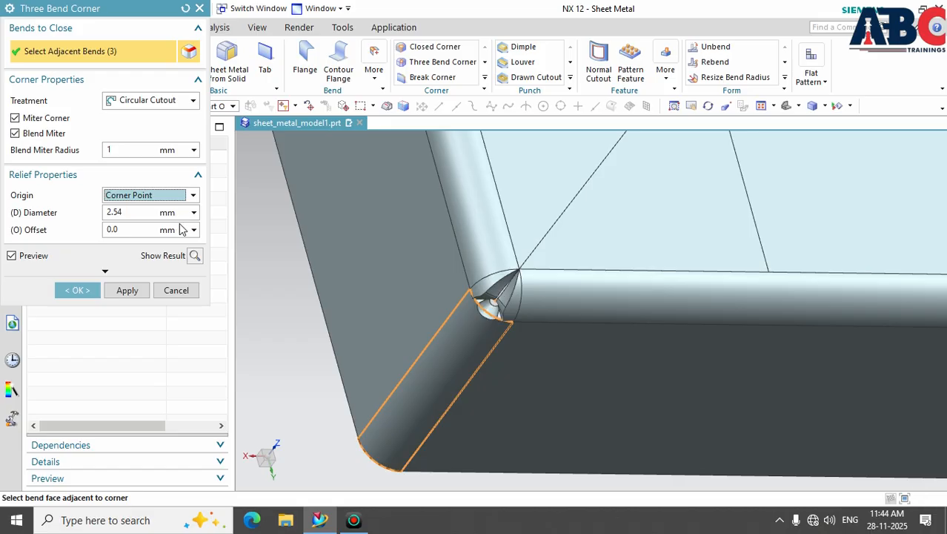
left_click(194, 197)
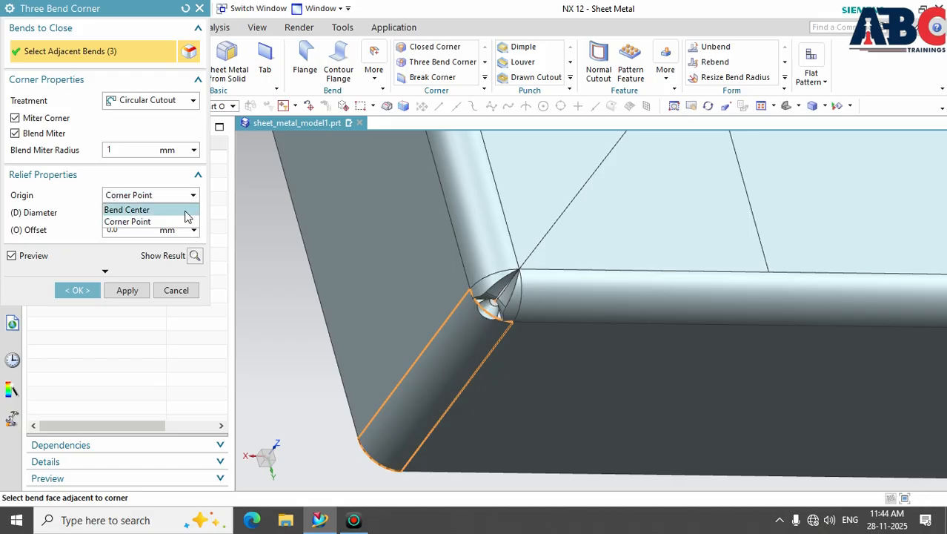
left_click(185, 211)
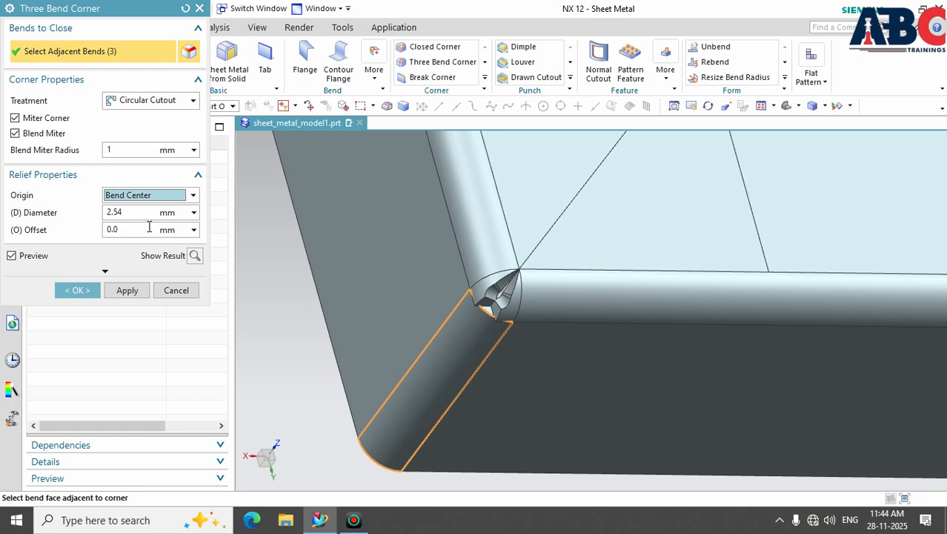
- Change the corner treatment to U Cutout and set the relief diameter to 4 mm
left_click(192, 104)
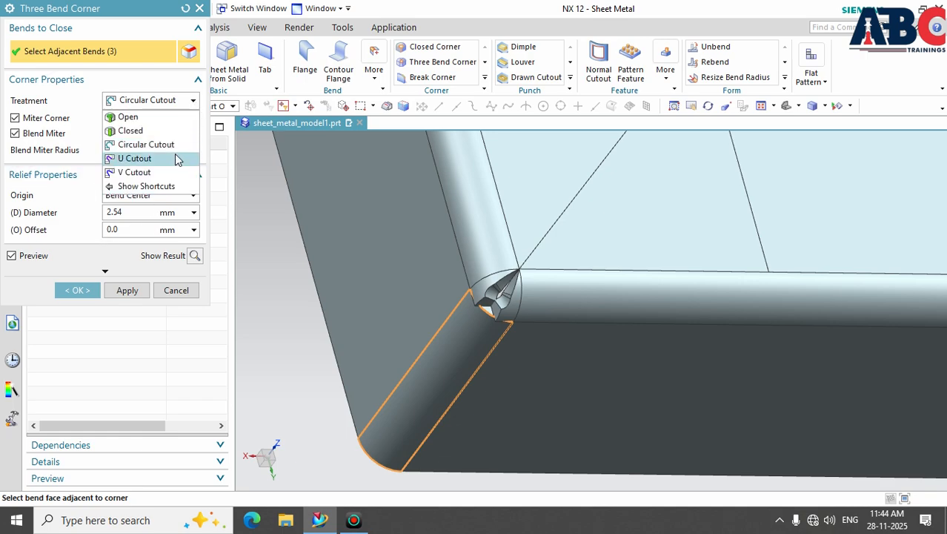
left_click(175, 153)
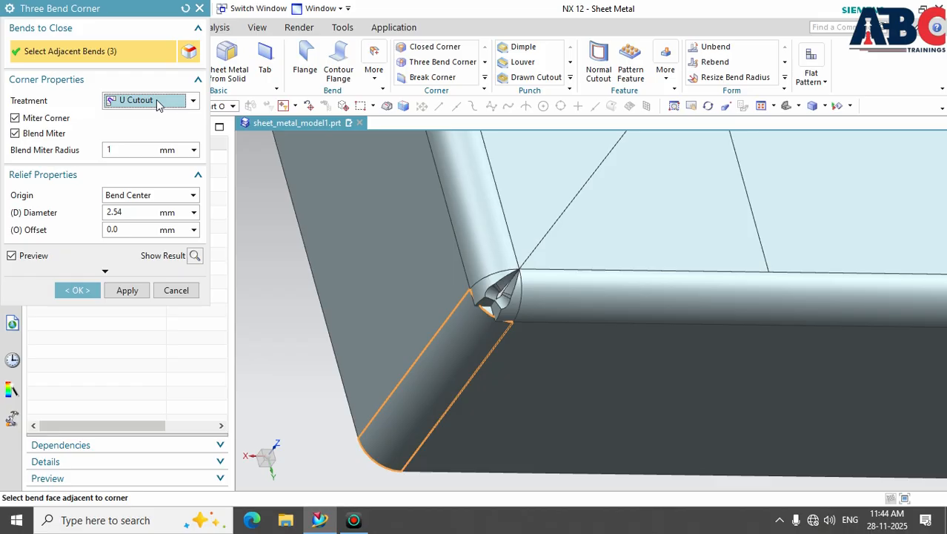
left_click(126, 213)
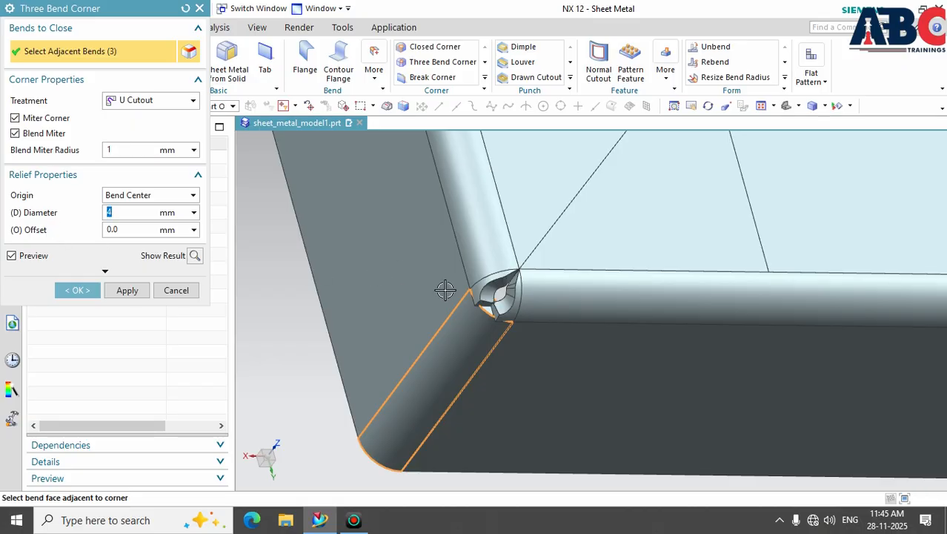
- Change the three bend corner treatment to V Cutout and complete the feature
left_click(191, 102)
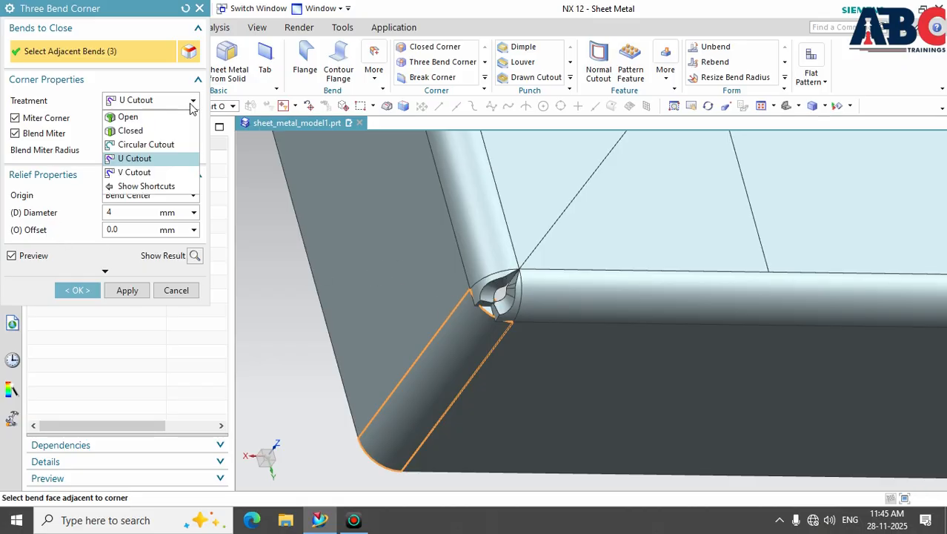
left_click(134, 172)
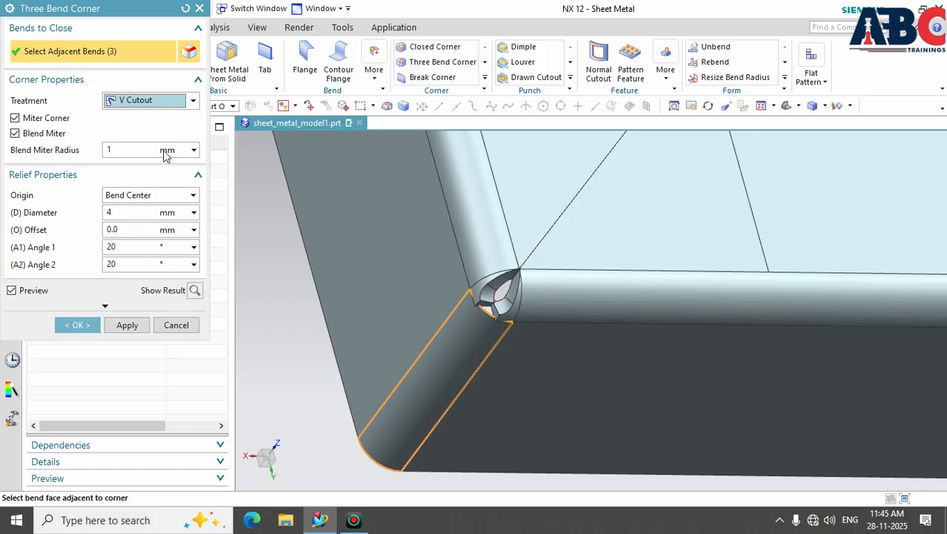
left_click(193, 102)
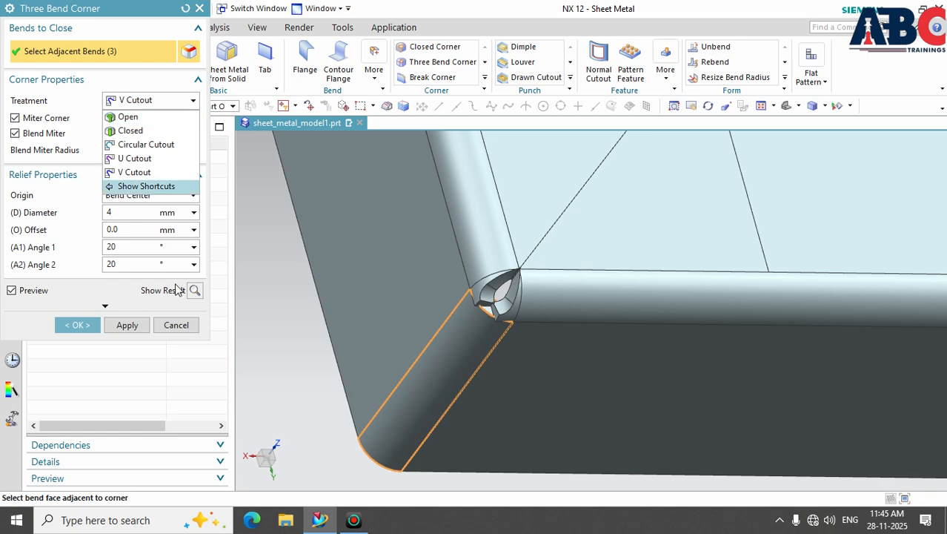
left_click(82, 331)
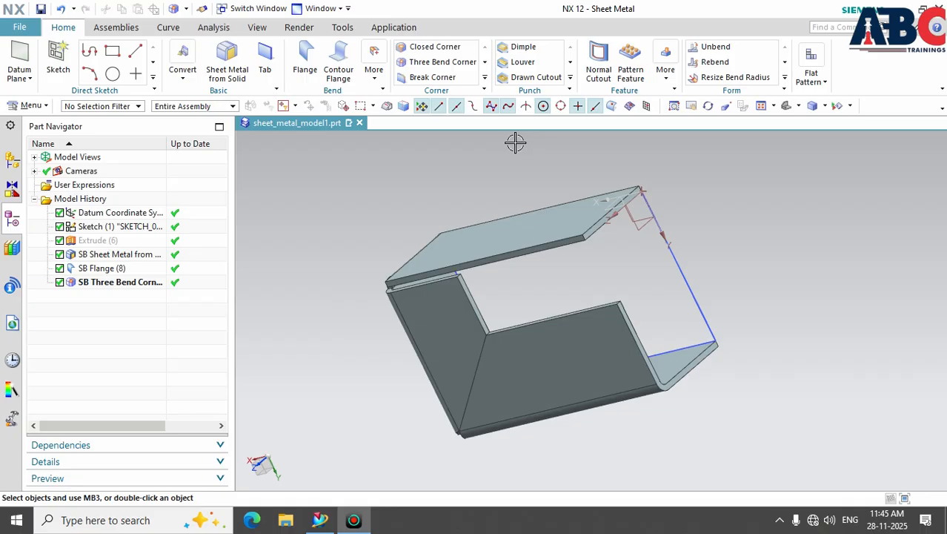
- Start a Break Corner with the Blend method on the thickness edge at the free corner of the large plate
left_click(486, 82)
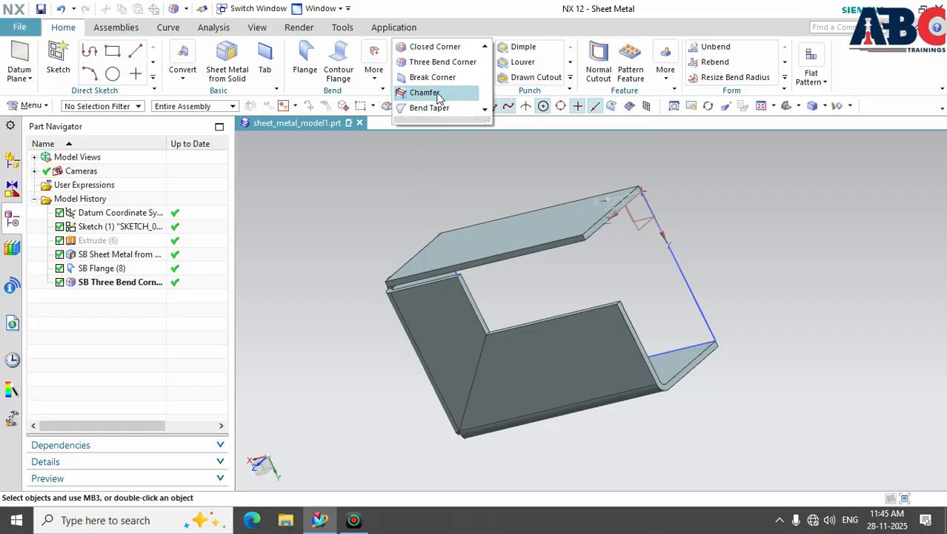
left_click(430, 77)
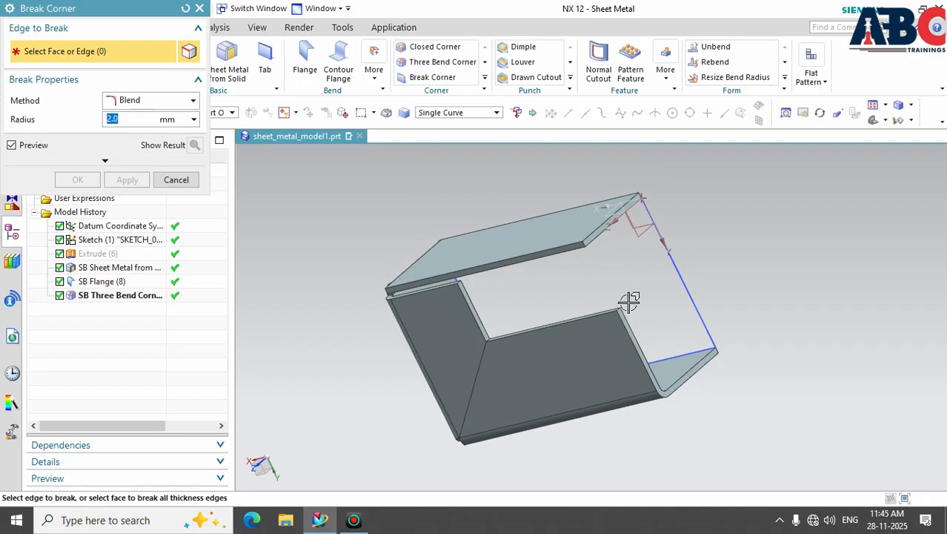
middle_click_drag(598, 292, 599, 208)
scroll(588, 191, "up", 5)
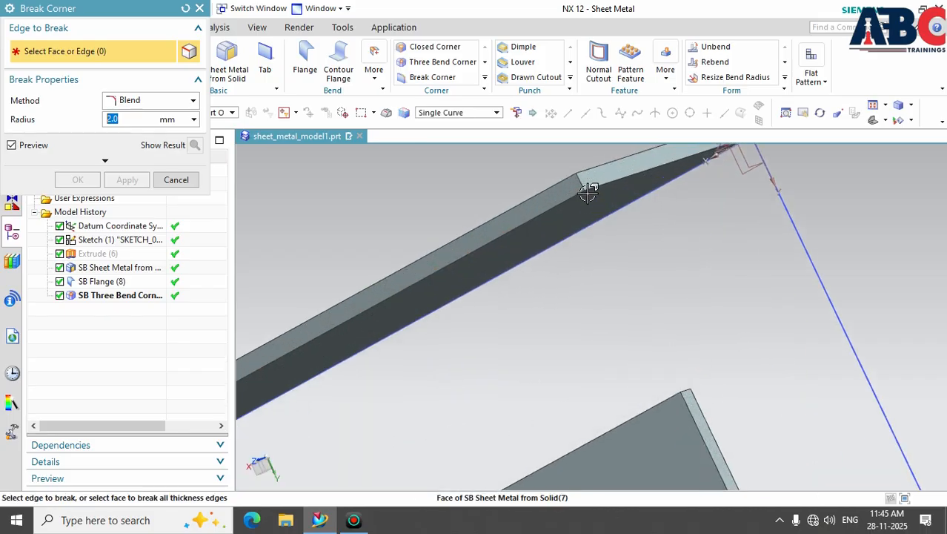
scroll(585, 199, "down", 3)
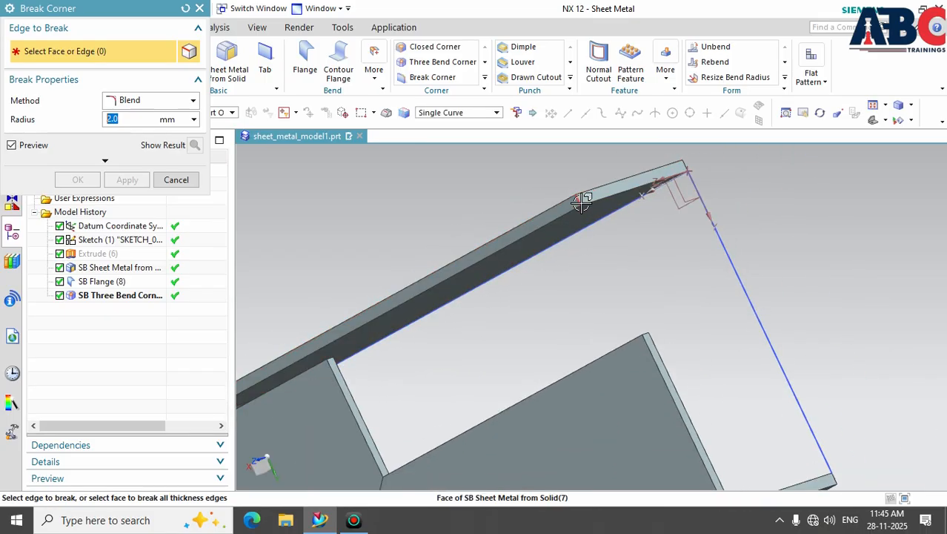
left_click(582, 201)
middle_click_drag(604, 279, 605, 268)
scroll(571, 178, "up", 3)
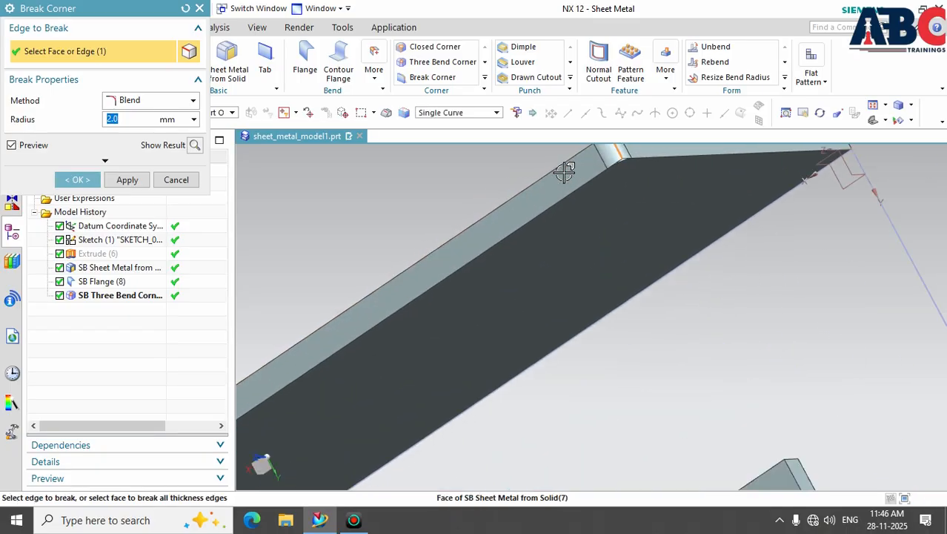
- Round the selected upper free corner of the long side wall using Break Corner with a 5 mm blend radius
scroll(564, 172, "down", 3)
middle_click_drag(536, 154, 469, 267)
middle_click_drag(526, 364, 493, 416)
scroll(517, 454, "up", 2)
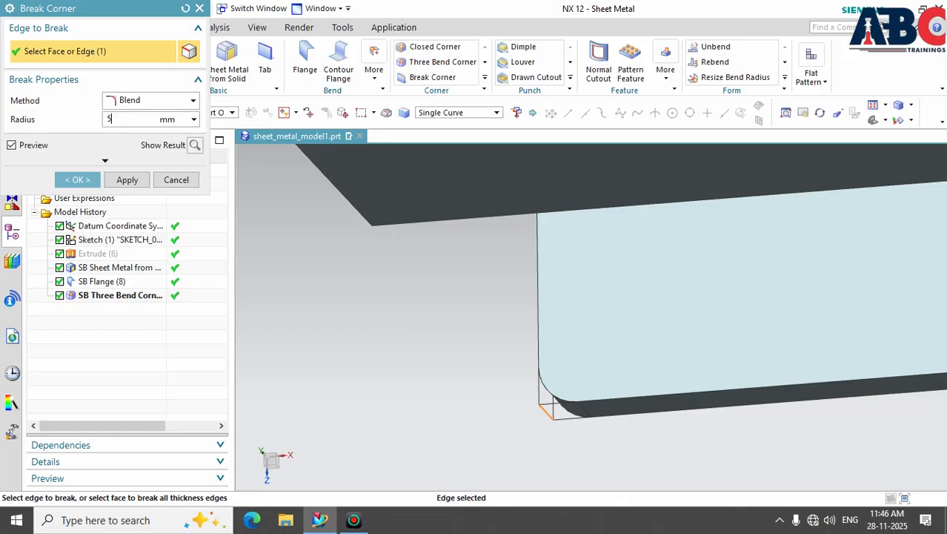
key("Return")
middle_click_drag(561, 440, 588, 414)
scroll(514, 457, "up", 2)
scroll(518, 445, "down", 4)
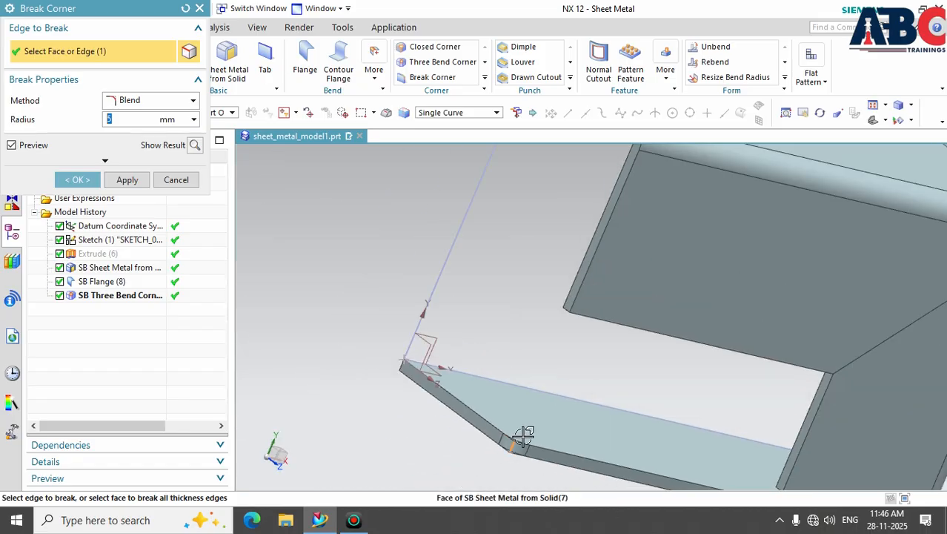
middle_click_drag(527, 473, 571, 415)
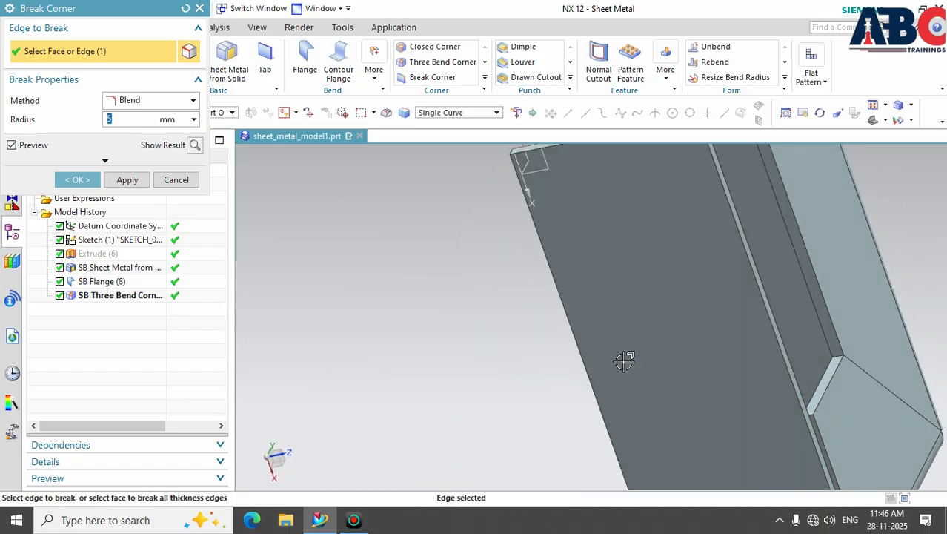
scroll(764, 189, "down", 3)
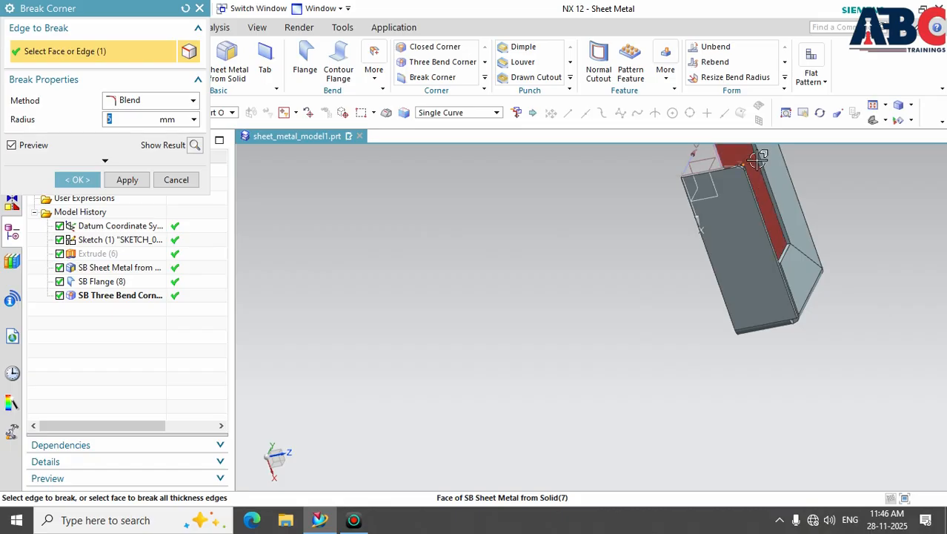
scroll(743, 161, "up", 2)
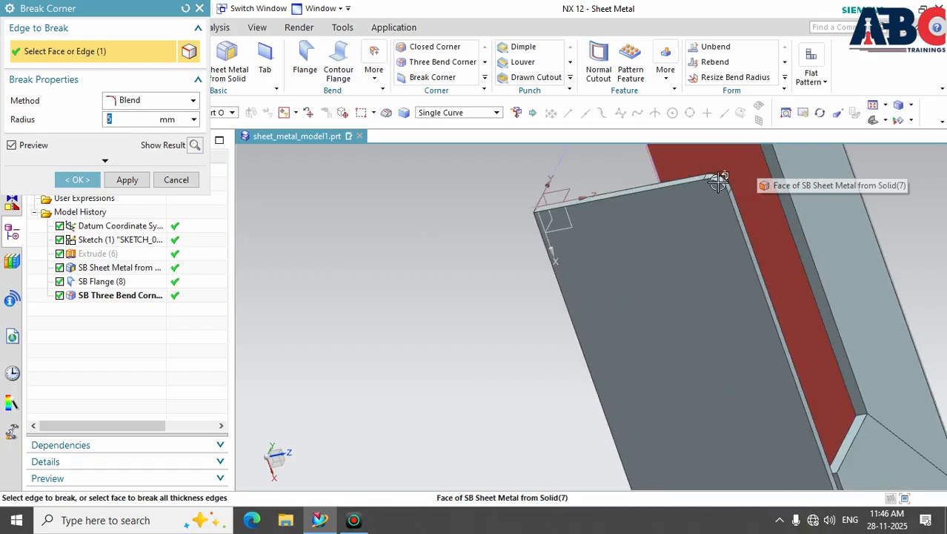
left_click(734, 172)
left_click(74, 179)
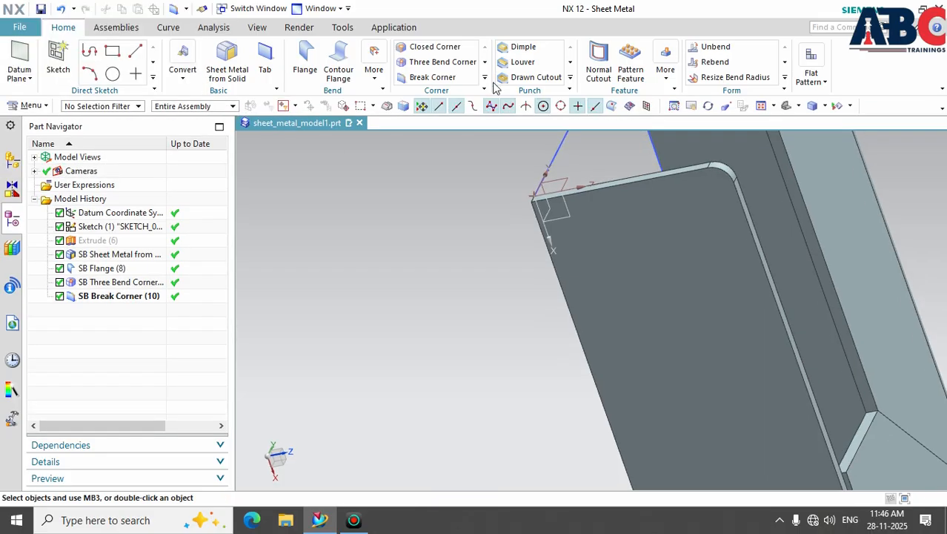
- Begin a Chamfer on the short thickness edge at the long side wall's lower free corner, beside the datum origin
left_click(485, 77)
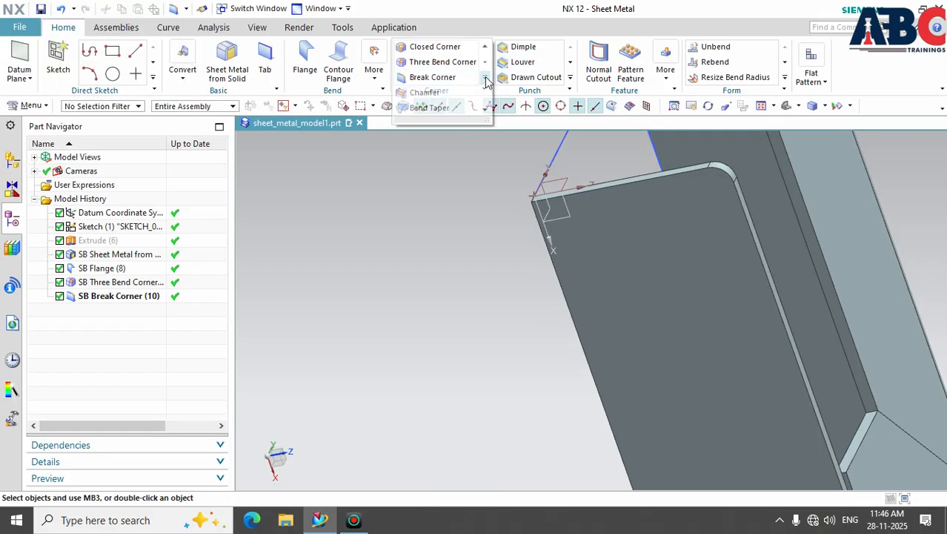
left_click(424, 92)
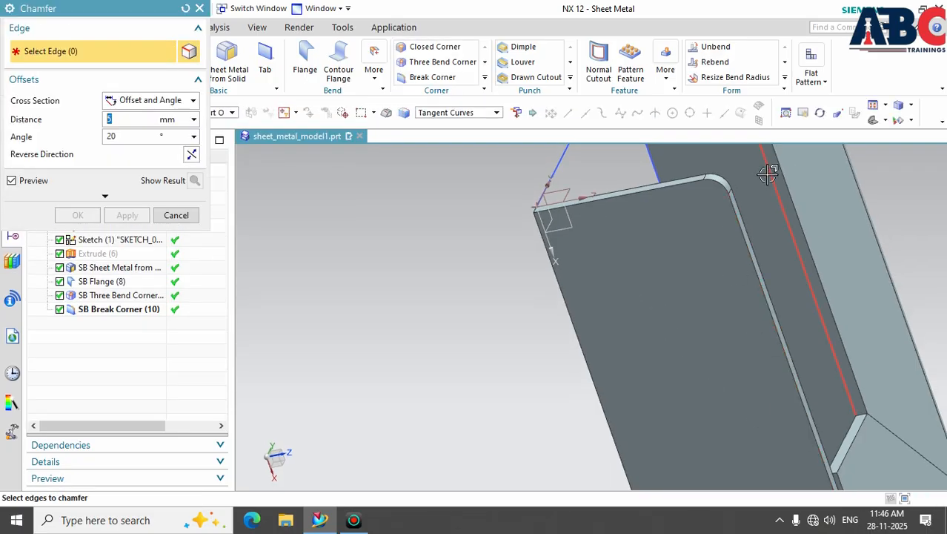
scroll(768, 171, "up", 2)
scroll(748, 191, "down", 3)
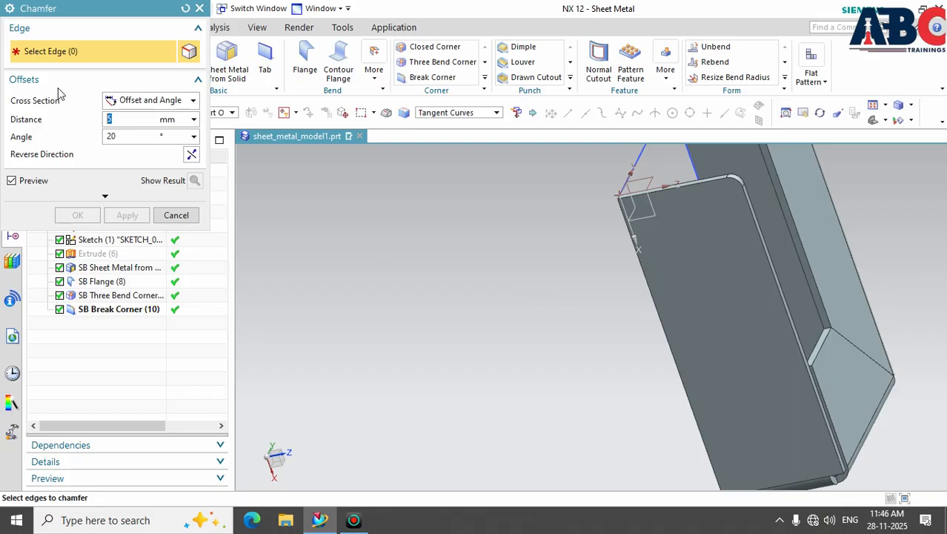
middle_click_drag(578, 249, 617, 265)
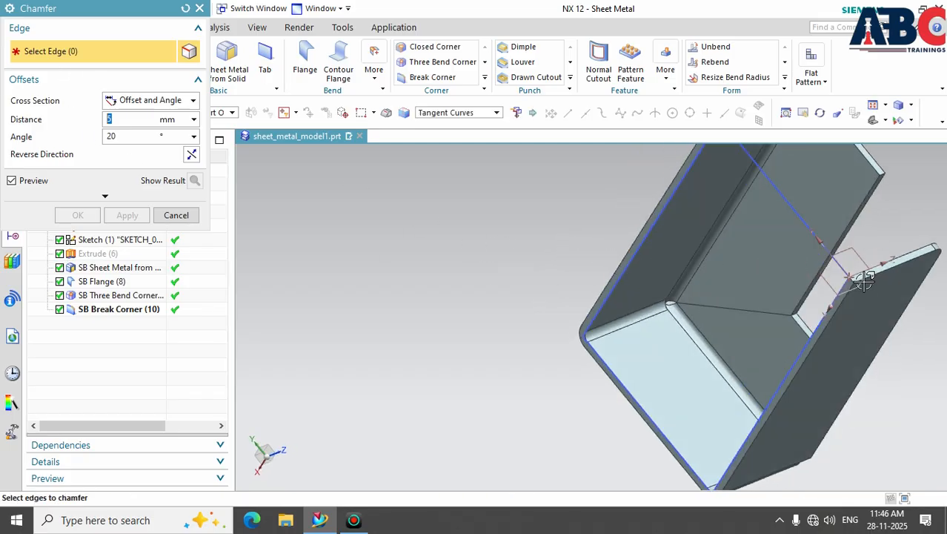
scroll(845, 274, "up", 3)
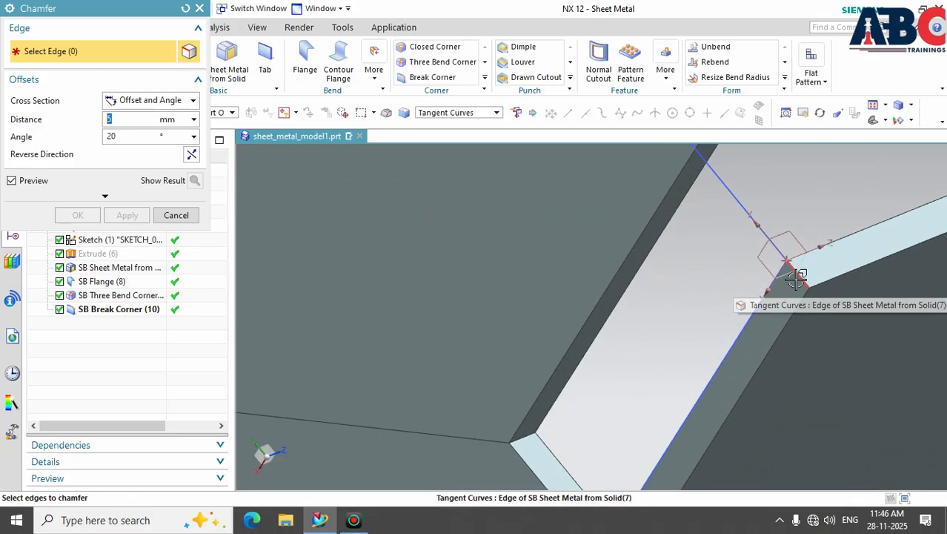
left_click(795, 277)
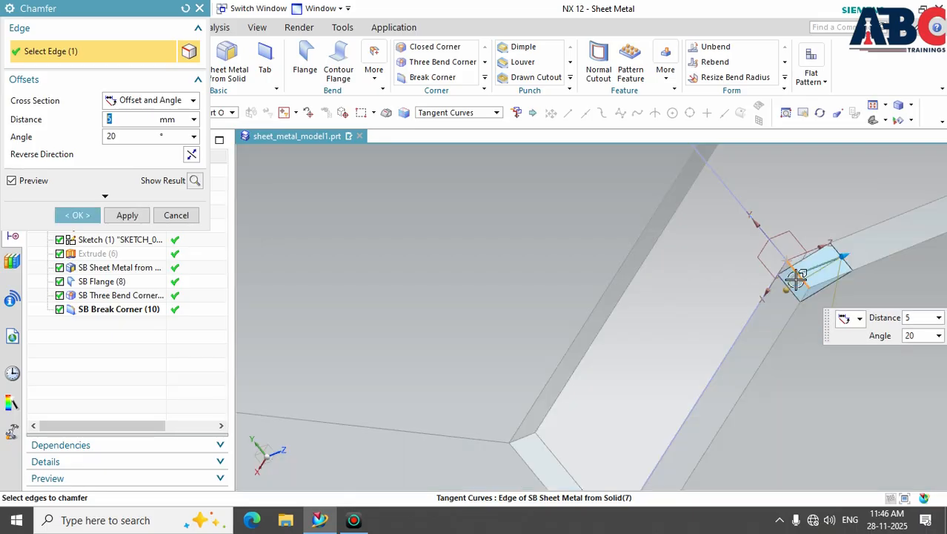
- Compare the Symmetric and Asymmetric chamfer cross sections, settling on Symmetric
left_click(192, 102)
left_click(164, 117)
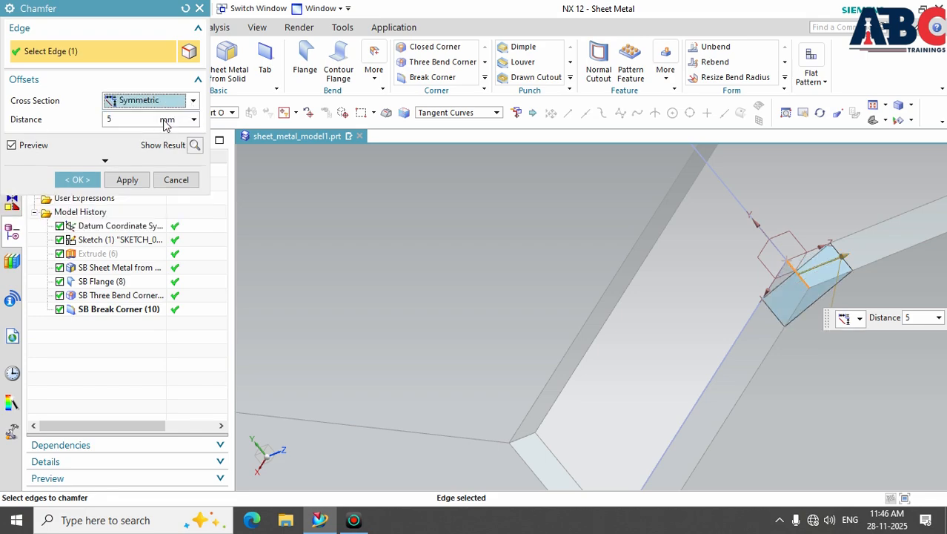
left_click(194, 102)
left_click(177, 130)
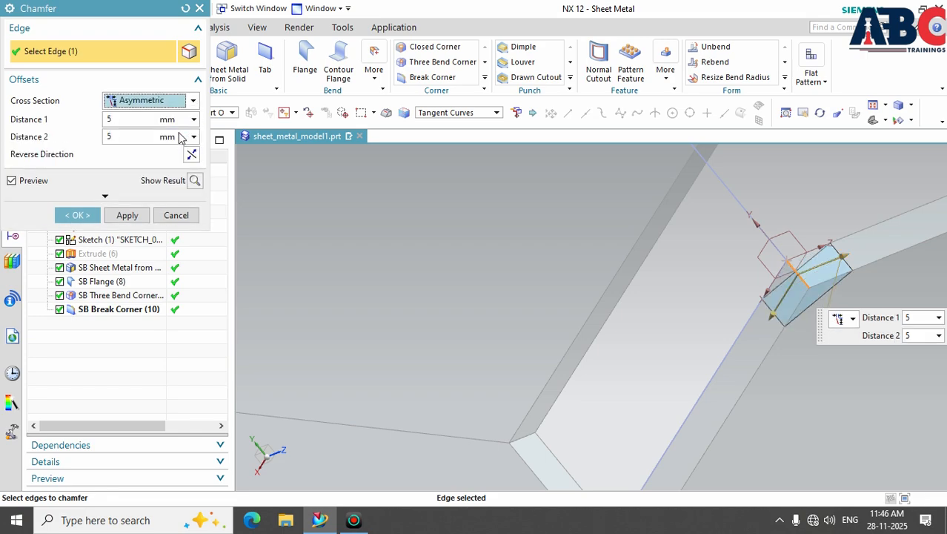
left_click(191, 106)
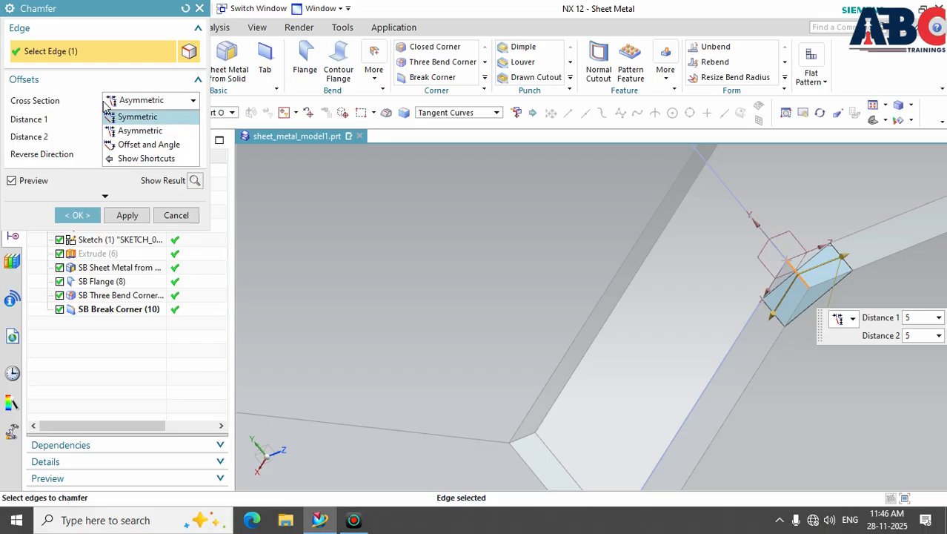
left_click(187, 118)
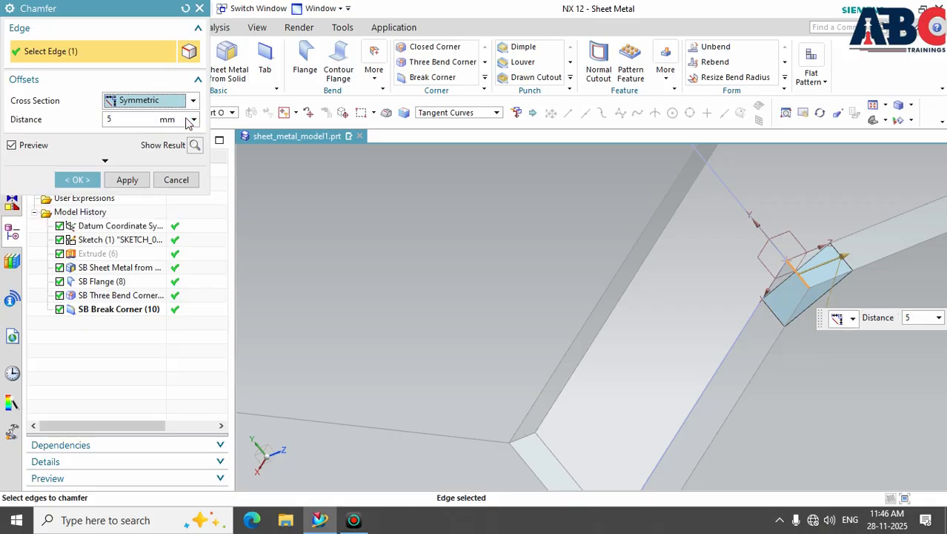
- Set the chamfer distance to 10 mm, create the chamfer and inspect the chamfered corner on the part
left_click(122, 121)
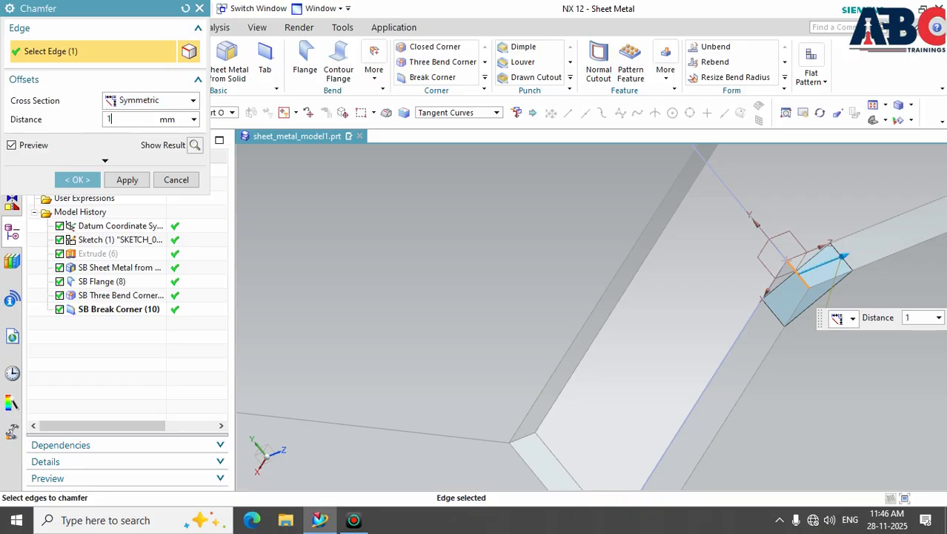
key("Return")
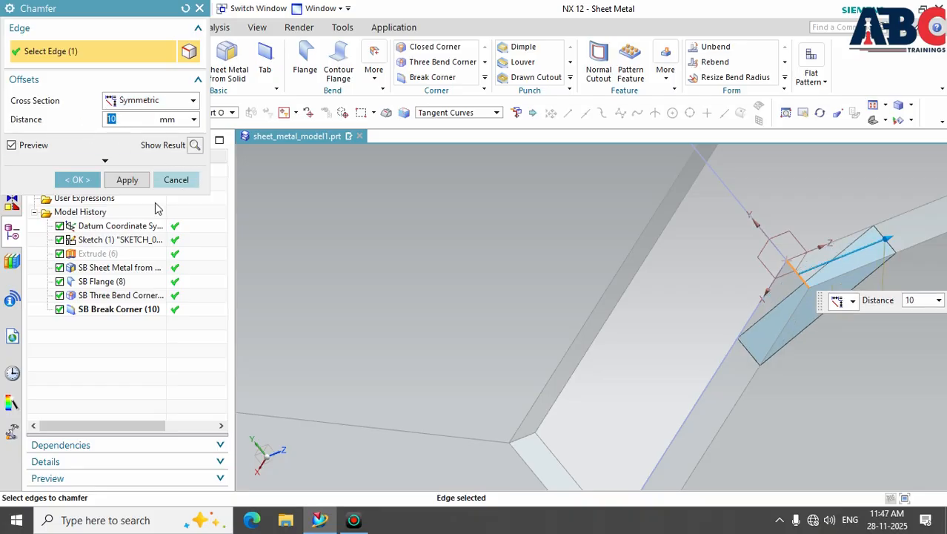
left_click(78, 180)
mouse_move(442, 352)
middle_mouse_down()
mouse_move(446, 313)
mouse_move(446, 346)
middle_mouse_up()
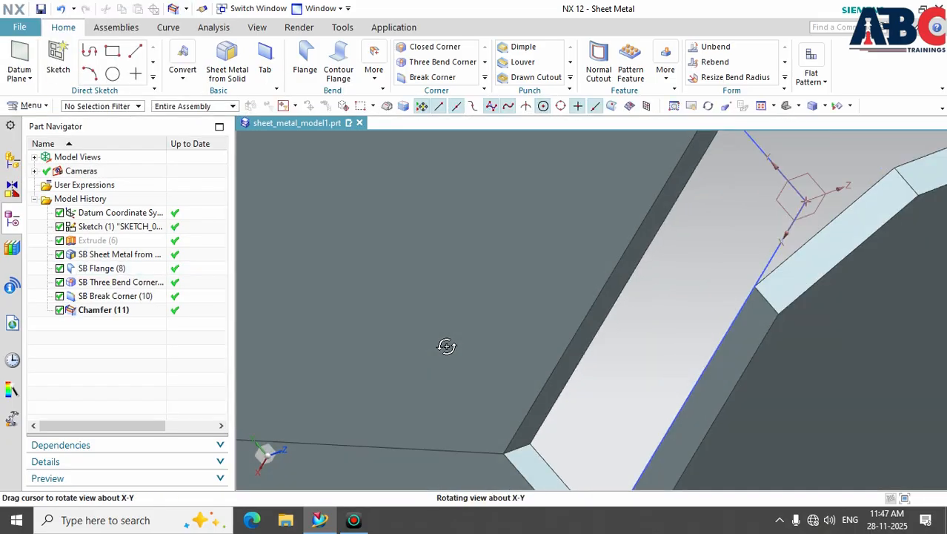
scroll(682, 332, "up", 8)
scroll(683, 332, "down", 15)
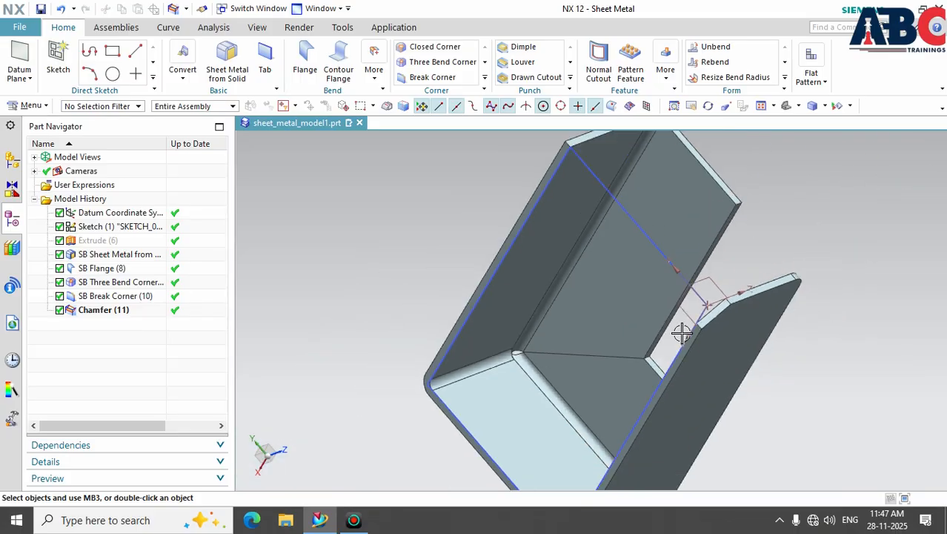
middle_click_drag(810, 370, 797, 350)
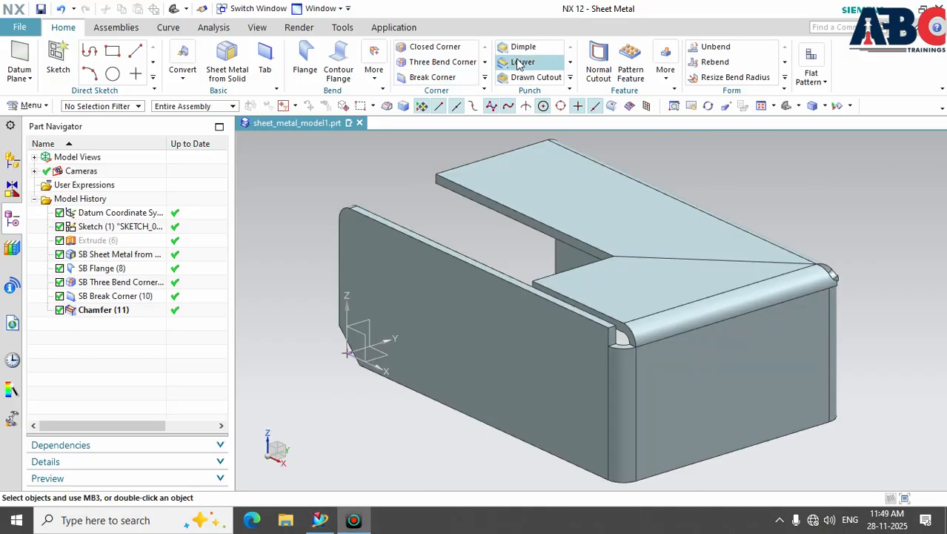
- Begin a Bend Taper with the long side wall as the stationary face and its adjoining vertical corner bend as the bend face
left_click(485, 79)
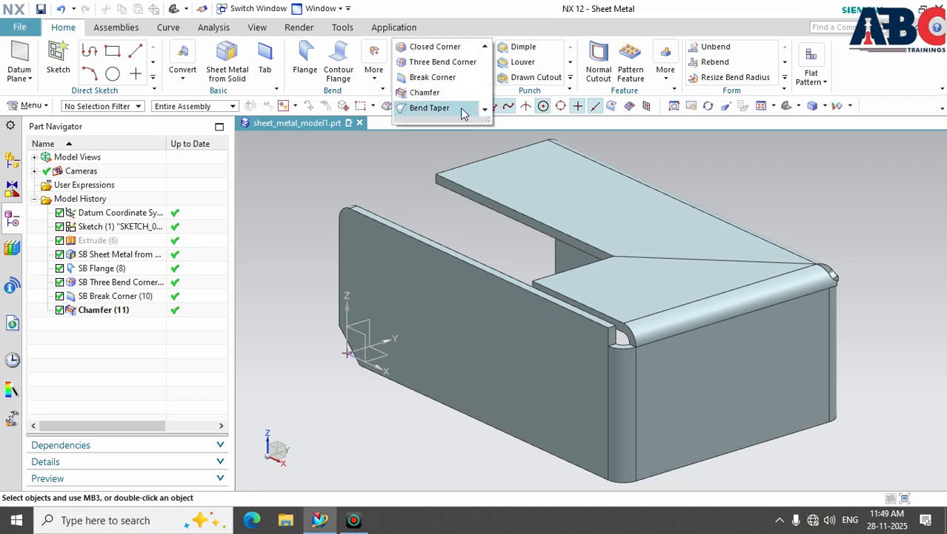
left_click(461, 110)
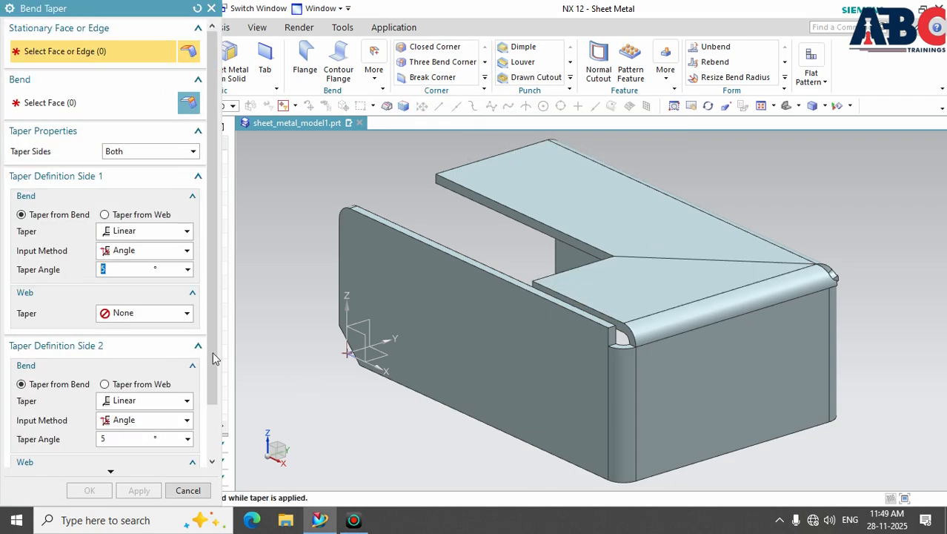
left_click(483, 331)
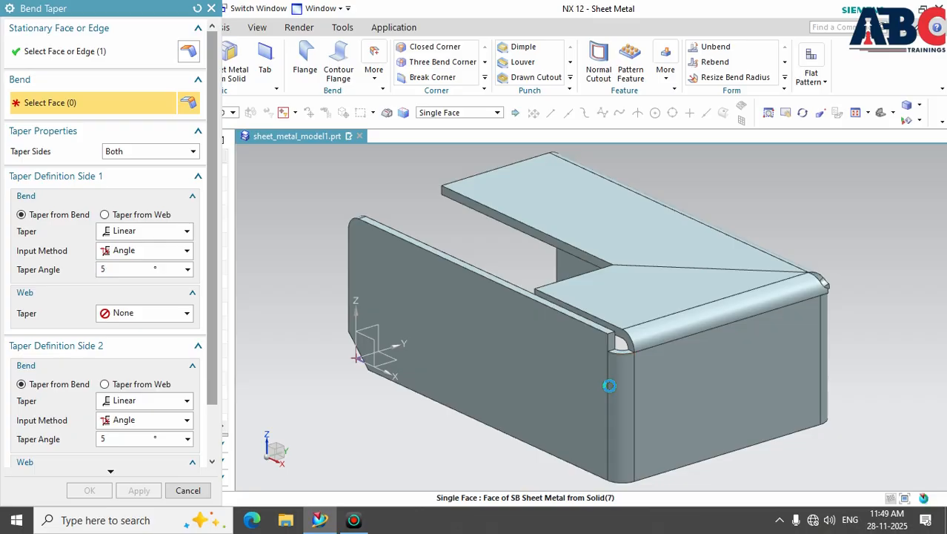
left_click(609, 385)
middle_click_drag(404, 417, 499, 360)
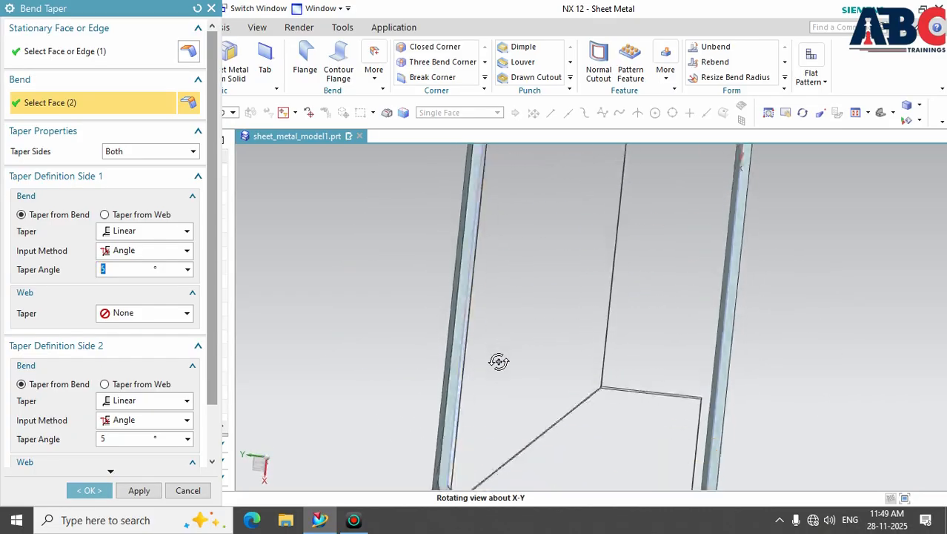
scroll(640, 433, "down", 5)
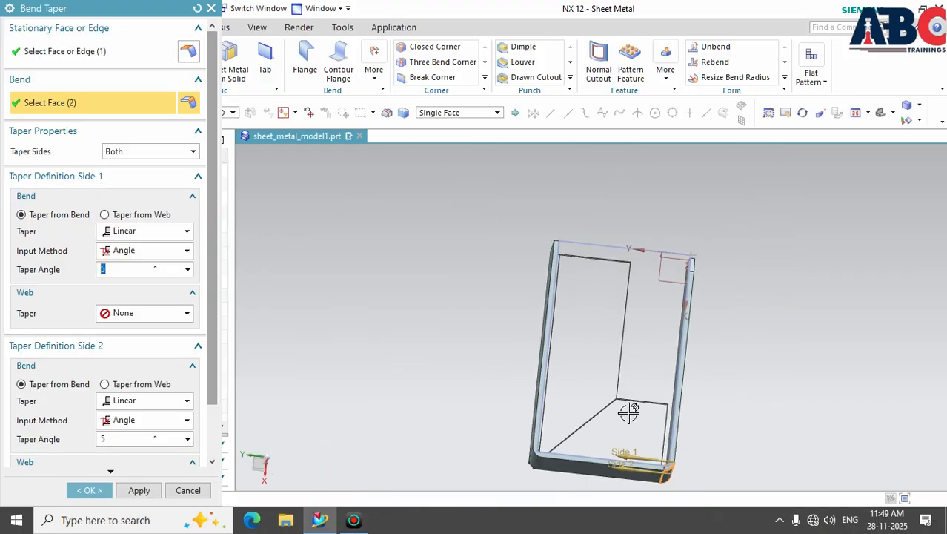
scroll(661, 486, "up", 8)
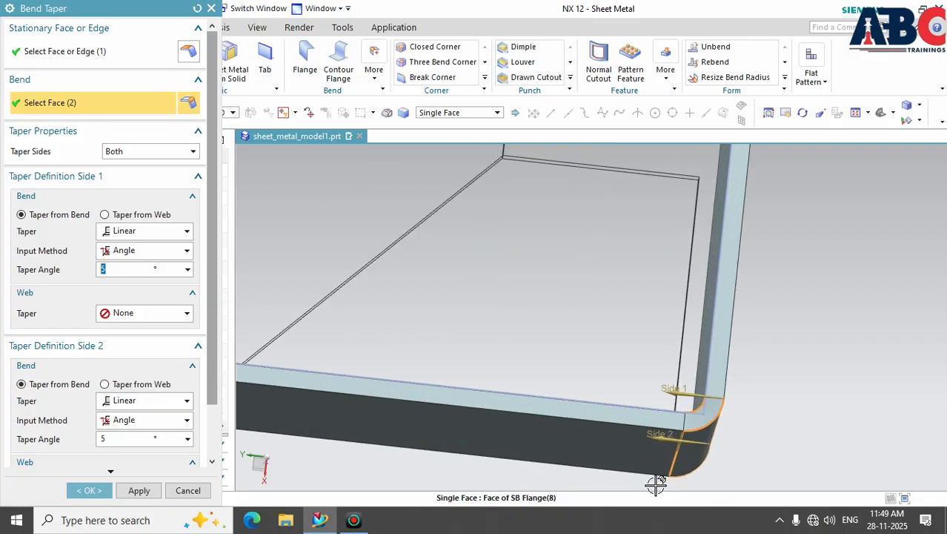
middle_click_drag(757, 443, 755, 454)
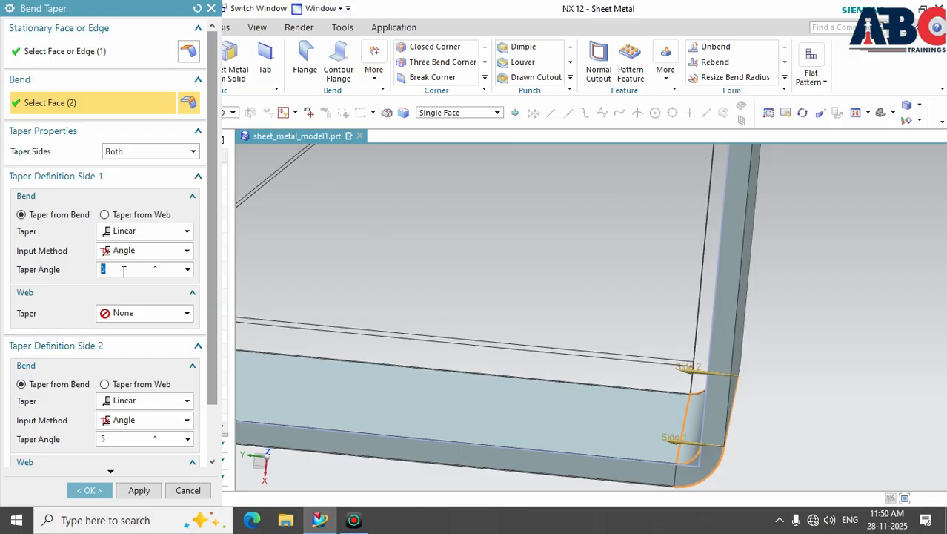
- Try Taper from Web on side 1, restore Taper from Bend, and set the taper sides to Symmetric after trying Side 1 and Side 2
left_click(104, 215)
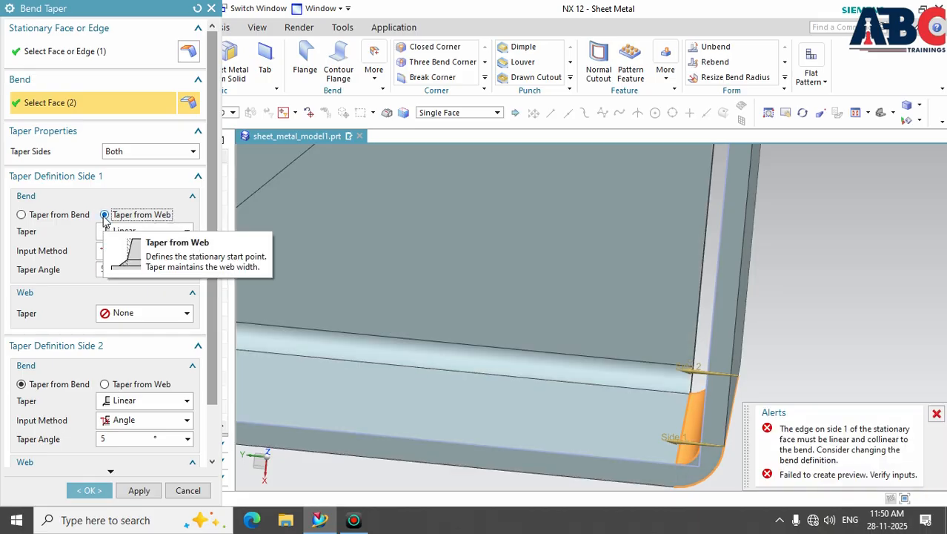
left_click(23, 215)
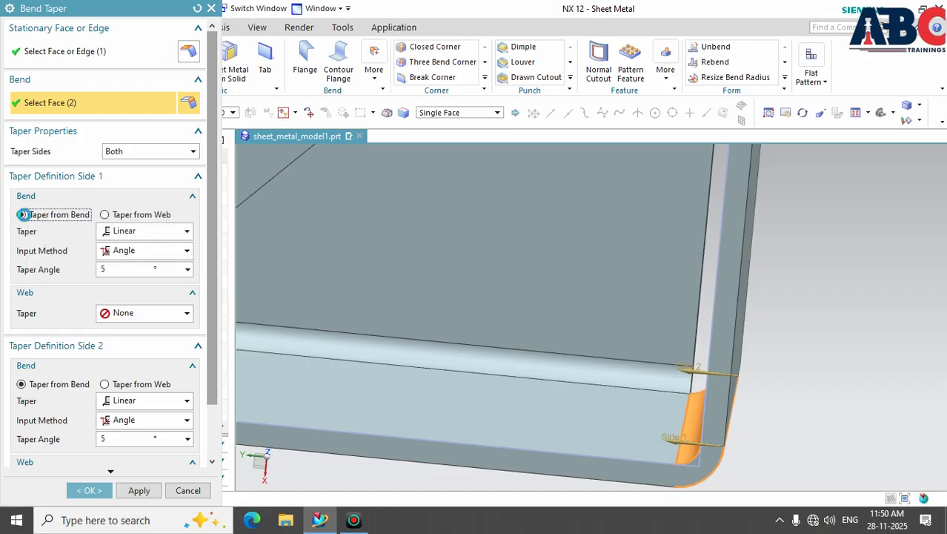
left_click(193, 152)
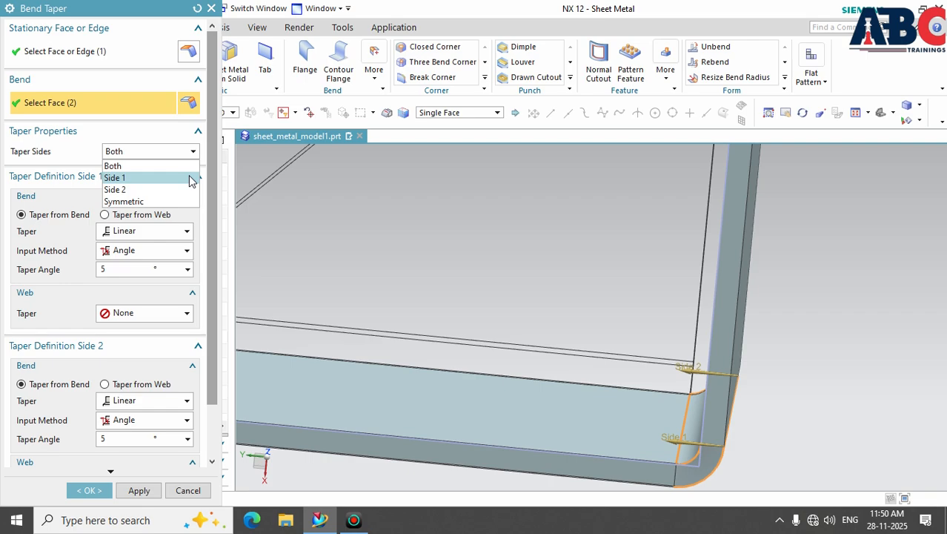
left_click(115, 178)
left_click(192, 152)
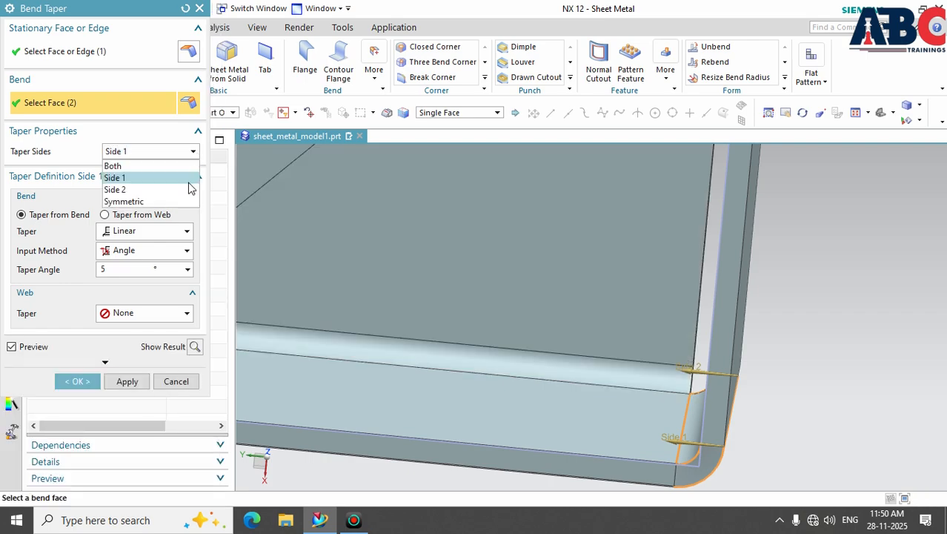
left_click(189, 189)
left_click(193, 152)
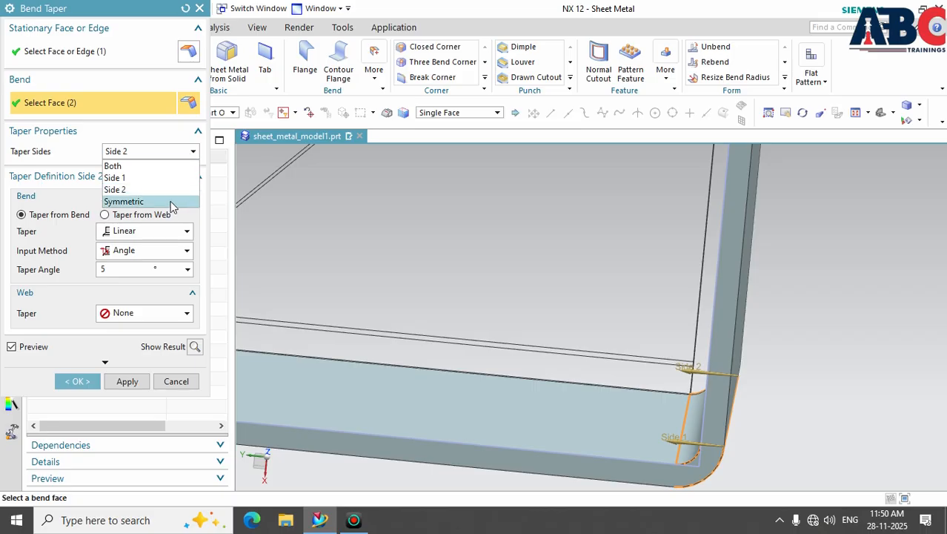
left_click(171, 201)
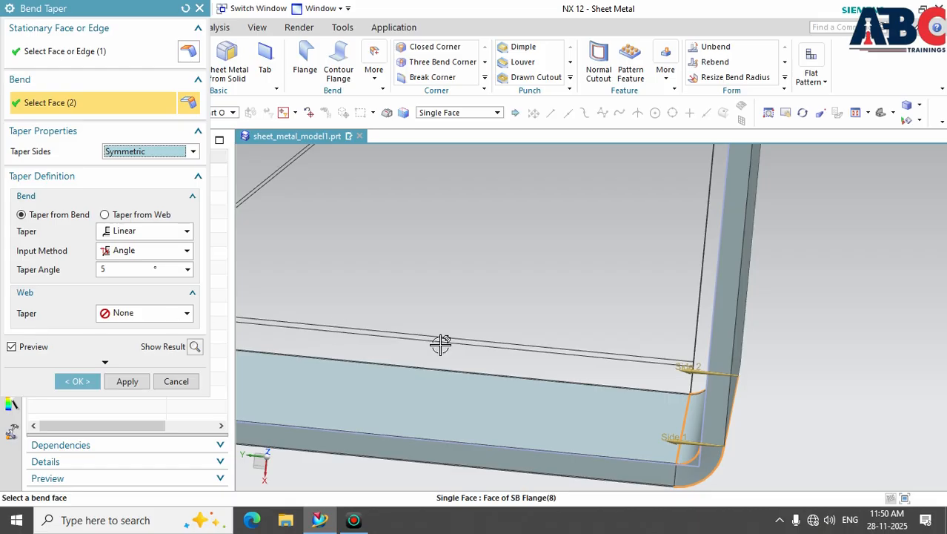
middle_click_drag(829, 417, 830, 415)
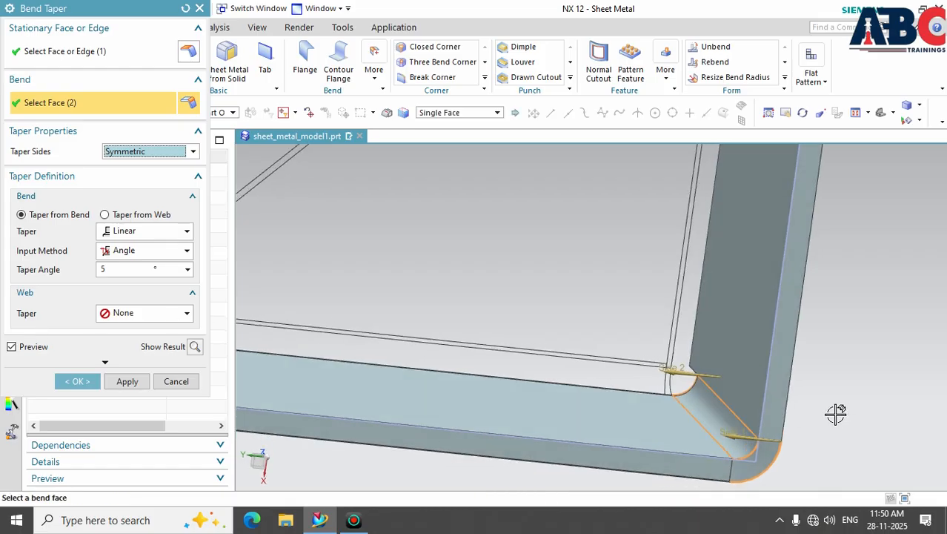
- Try a Tangent bend taper with a 30 mm taper distance and examine the previewed corner
left_click(187, 232)
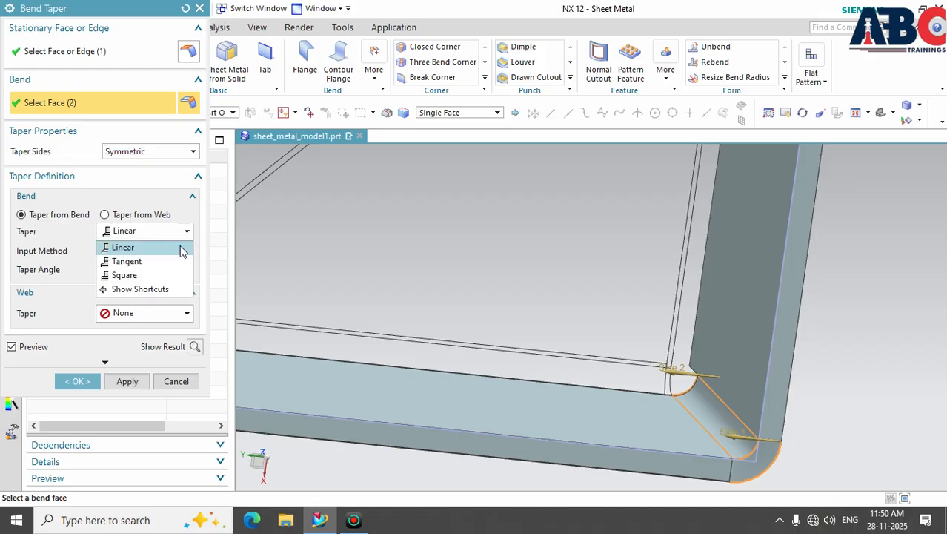
left_click(166, 260)
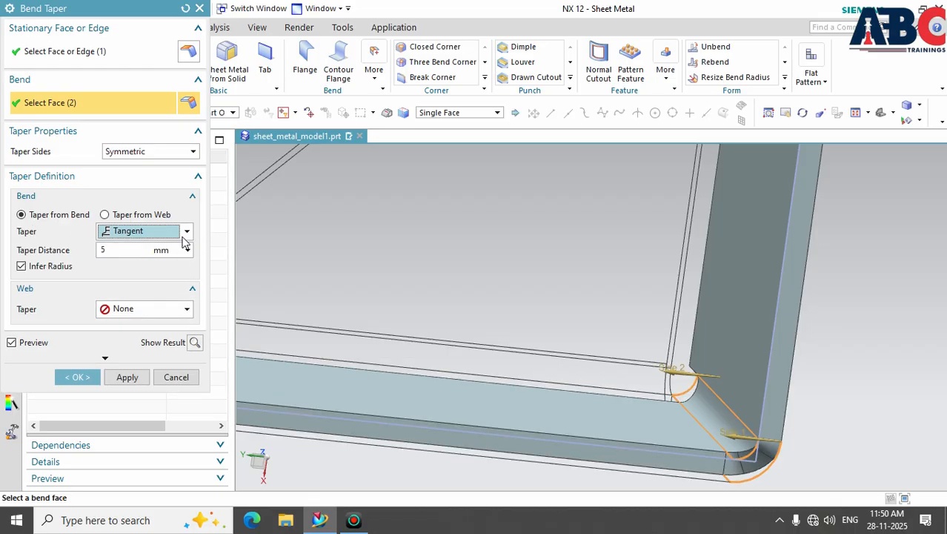
left_click(111, 251)
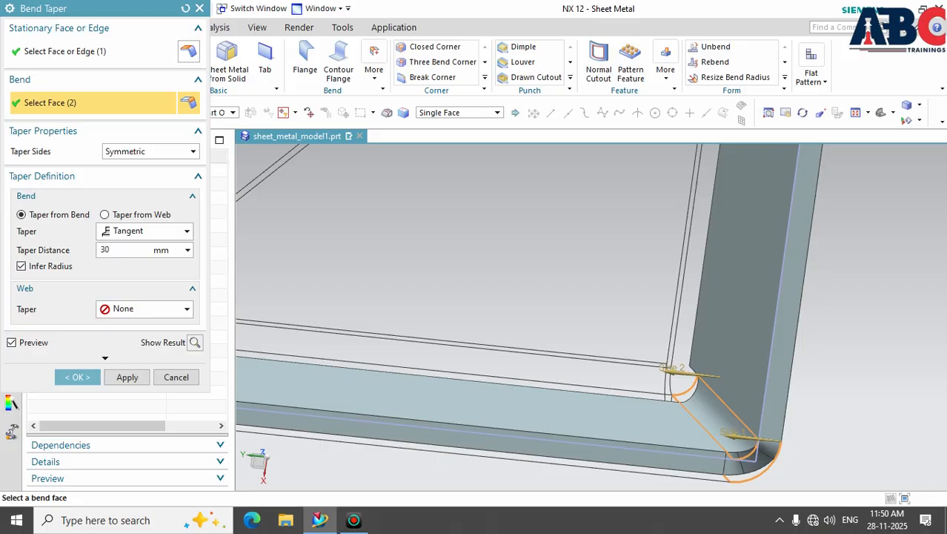
type("30")
key("Return")
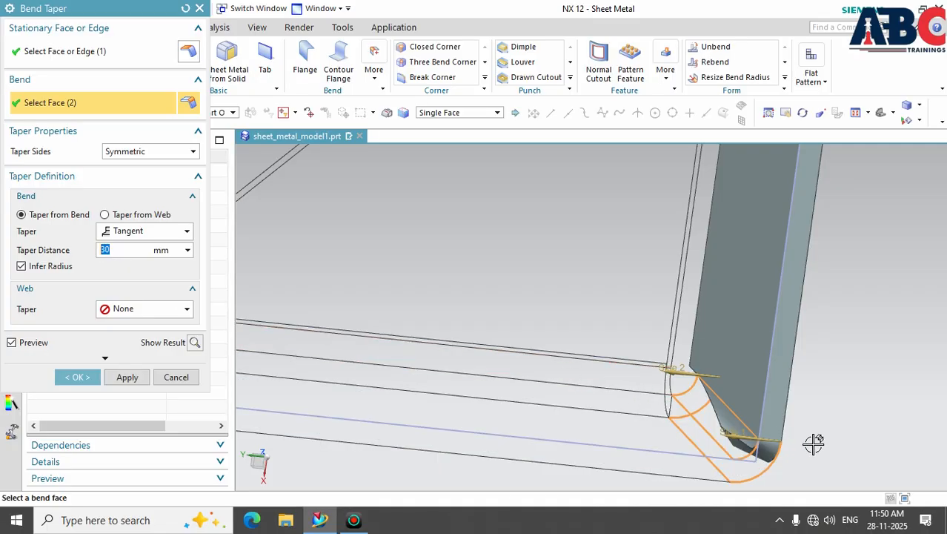
mouse_move(819, 452)
middle_mouse_down()
mouse_move(840, 438)
mouse_move(837, 451)
middle_mouse_up()
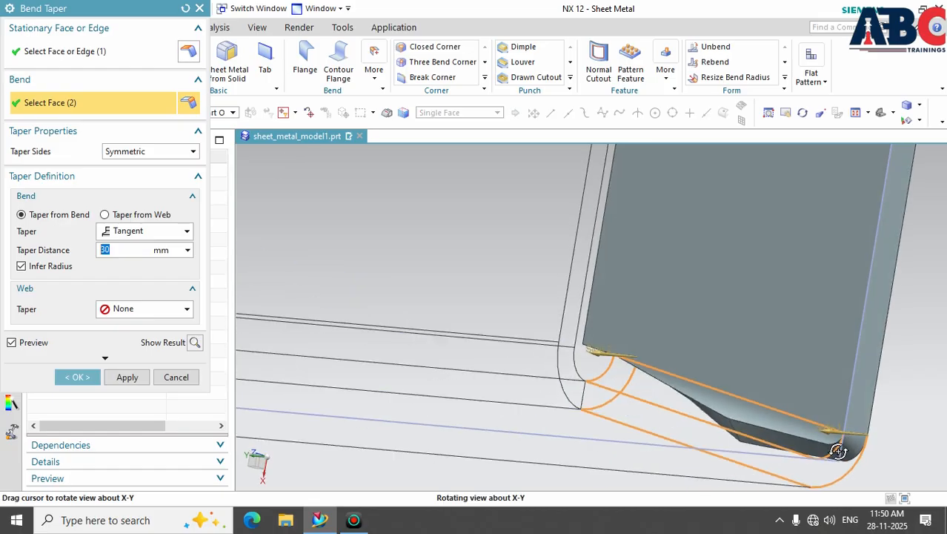
- Switch the bend taper to Square, dismiss the distance alert and set the taper distance to 10 mm
left_click(187, 233)
left_click(175, 275)
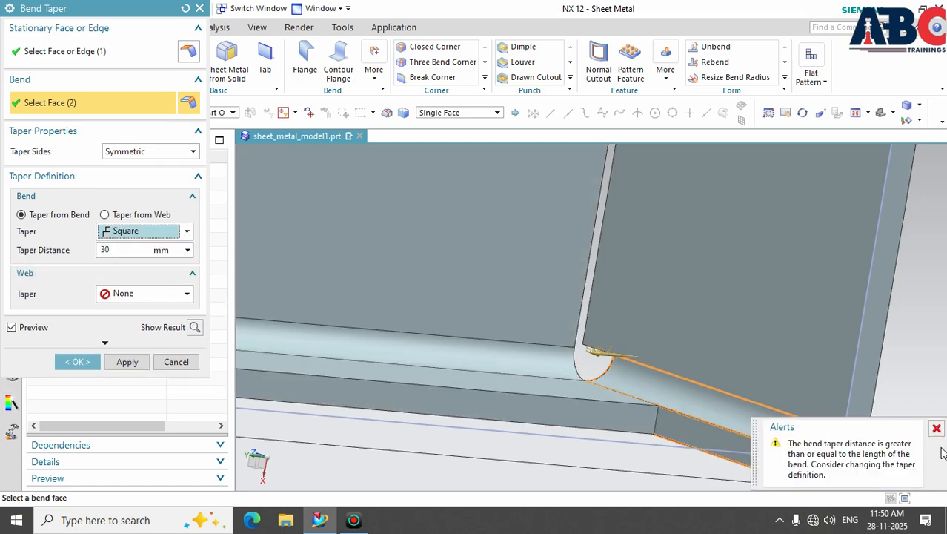
left_click(937, 429)
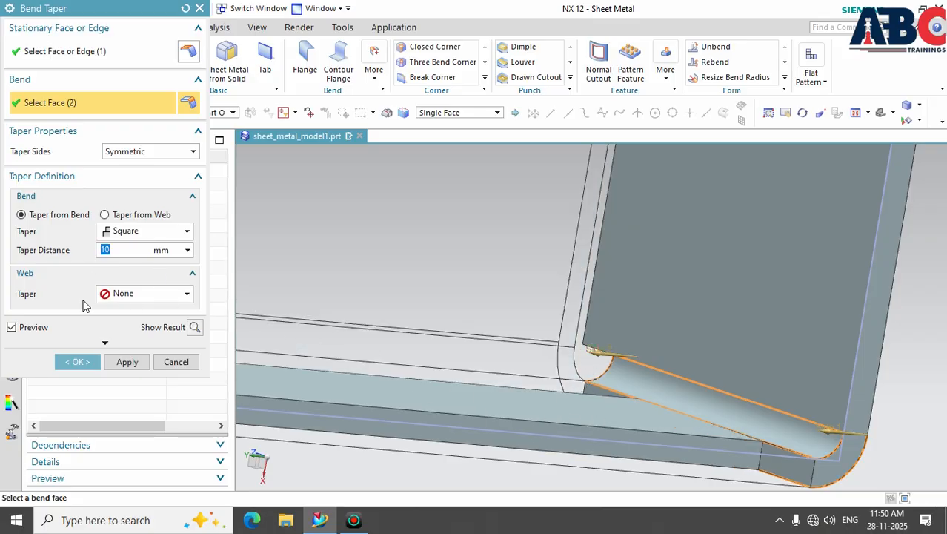
- Try a Face web taper with a 20° taper angle and examine the previewed wall
left_click(190, 300)
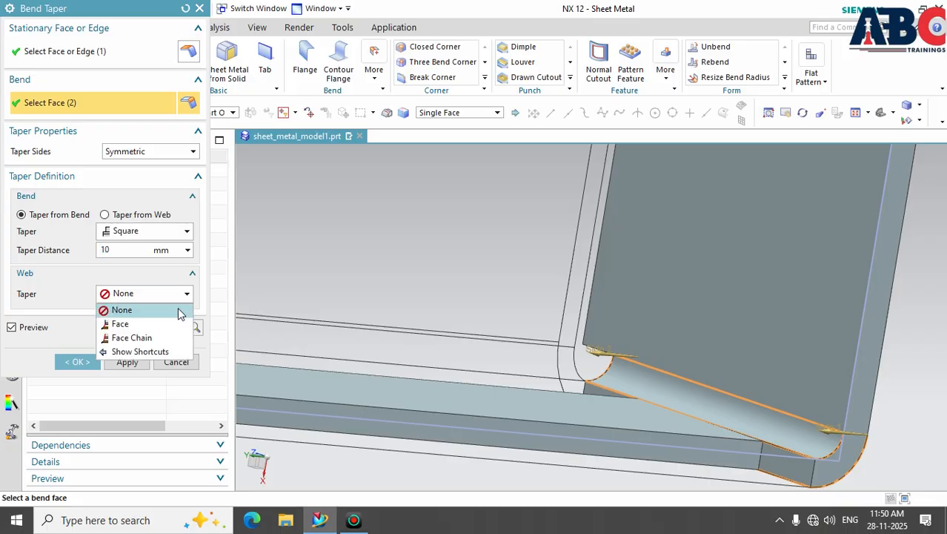
left_click(175, 324)
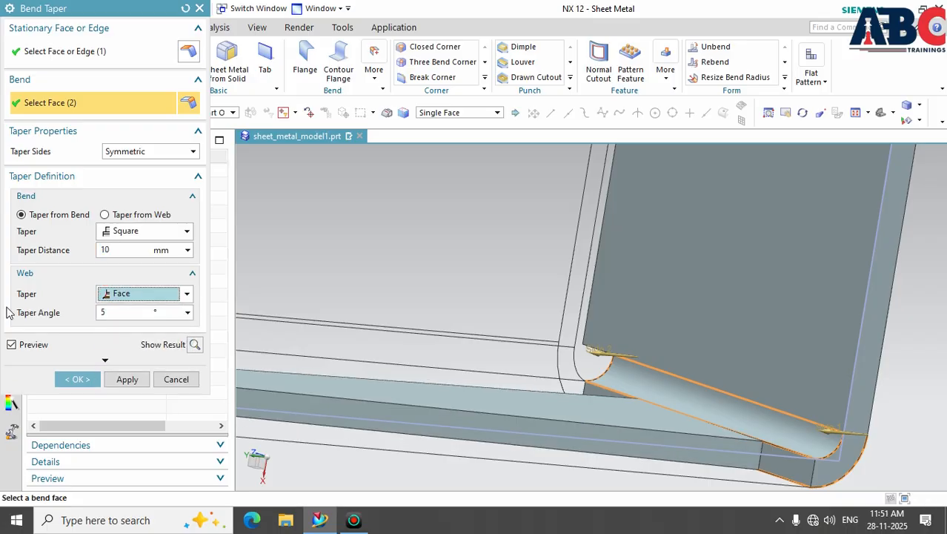
left_click_drag(119, 316, 94, 318)
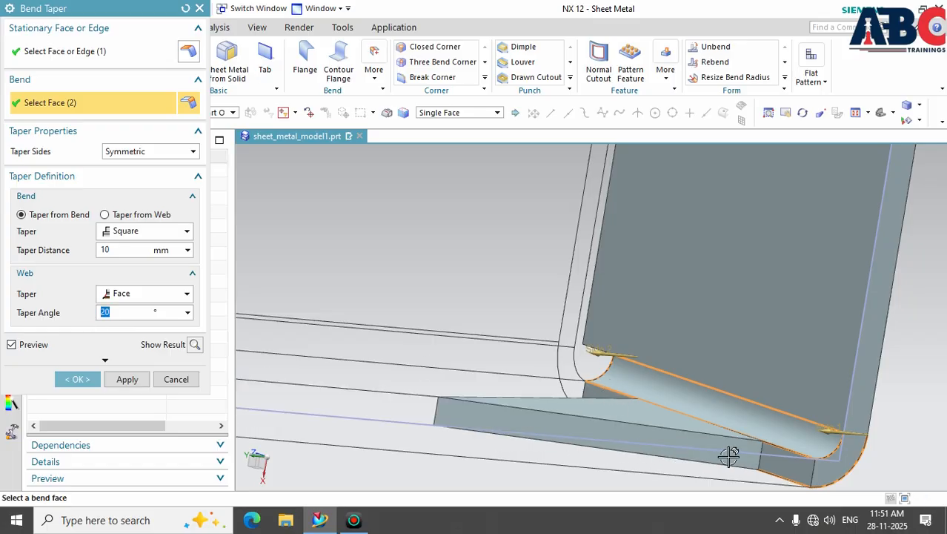
middle_click_drag(903, 462, 895, 471)
scroll(710, 469, "up", 3)
scroll(710, 469, "down", 3)
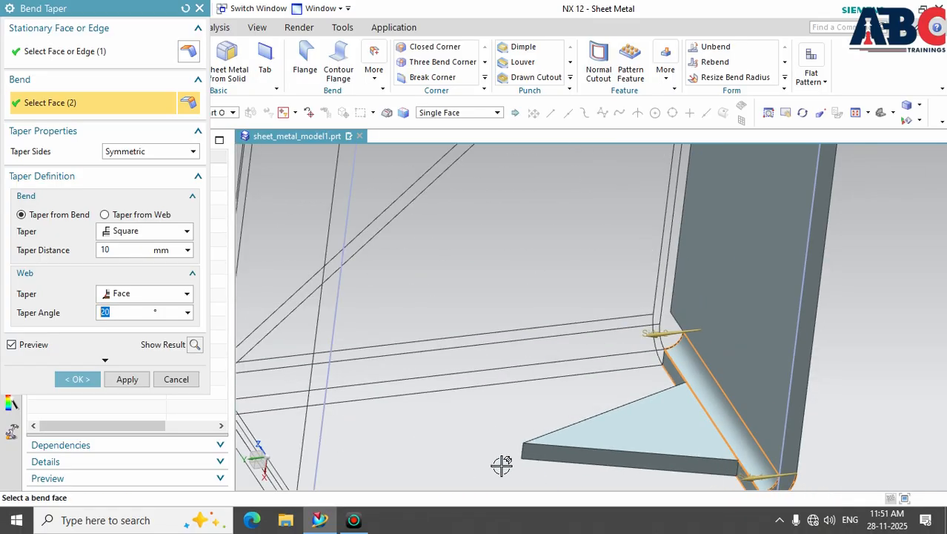
- Compare the Face Chain and Face web taper options, then restore the web taper to None
left_click(188, 294)
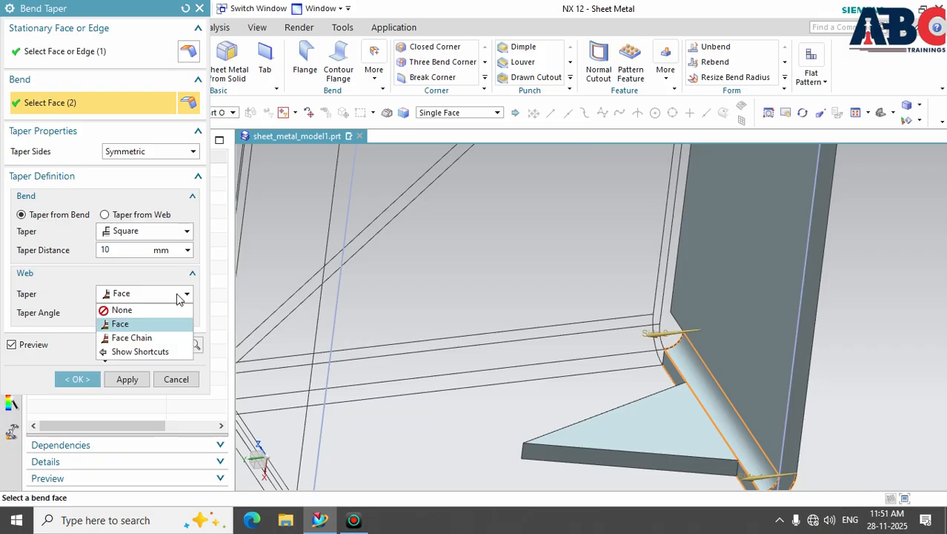
left_click(145, 338)
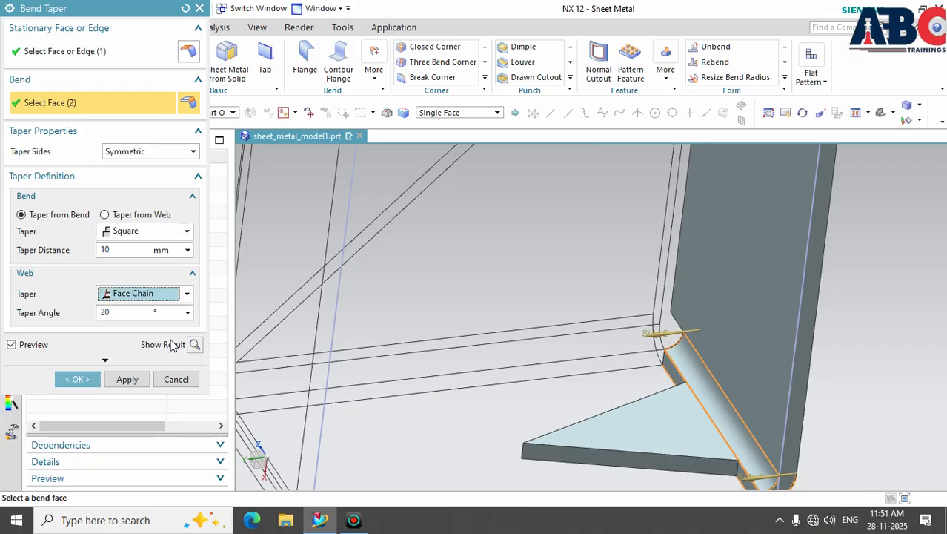
left_click(188, 294)
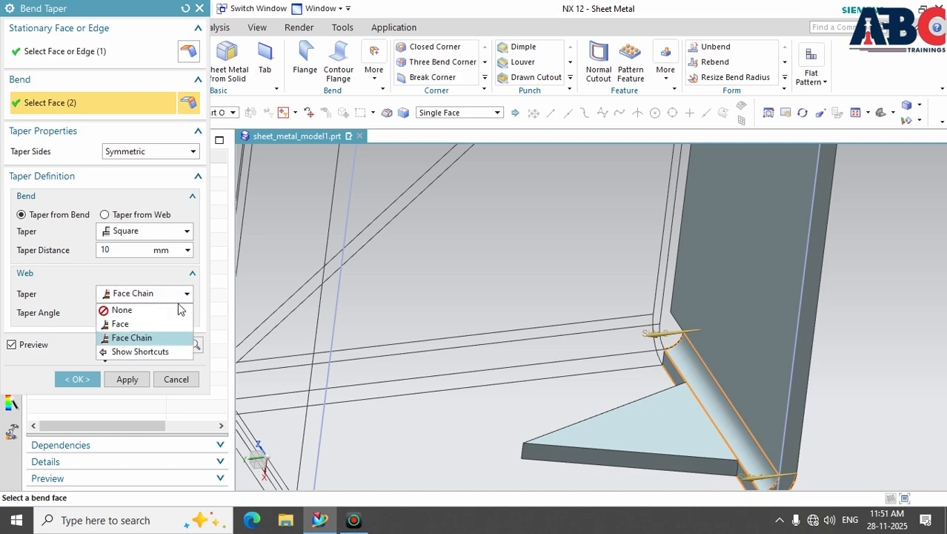
left_click(162, 322)
left_click(188, 295)
left_click(163, 309)
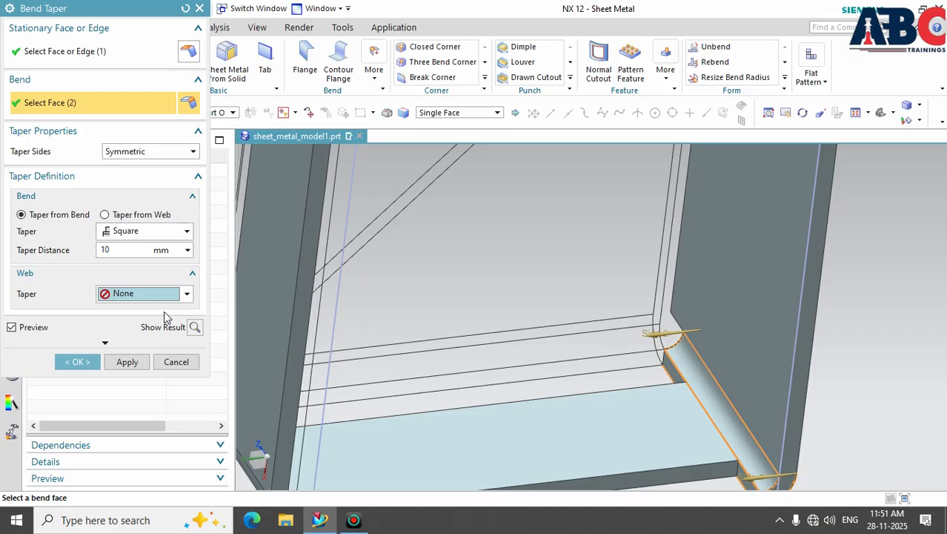
- Set the bend taper to Linear after trying Tangent, and create the Bend Taper feature
left_click(186, 232)
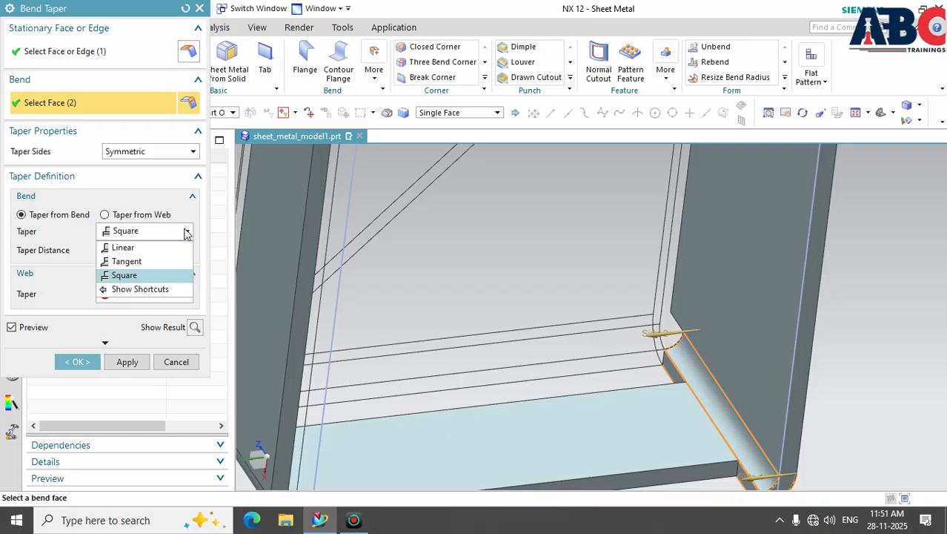
left_click(171, 263)
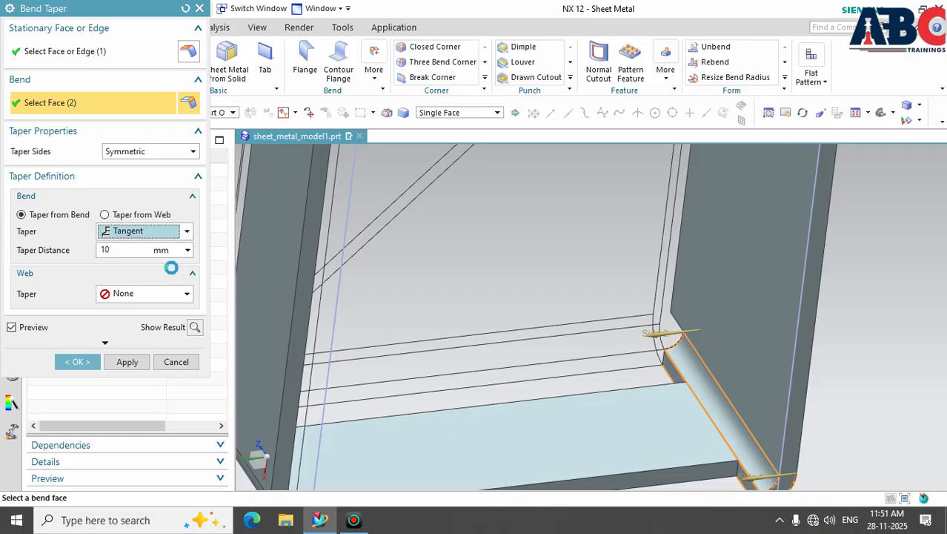
left_click(186, 231)
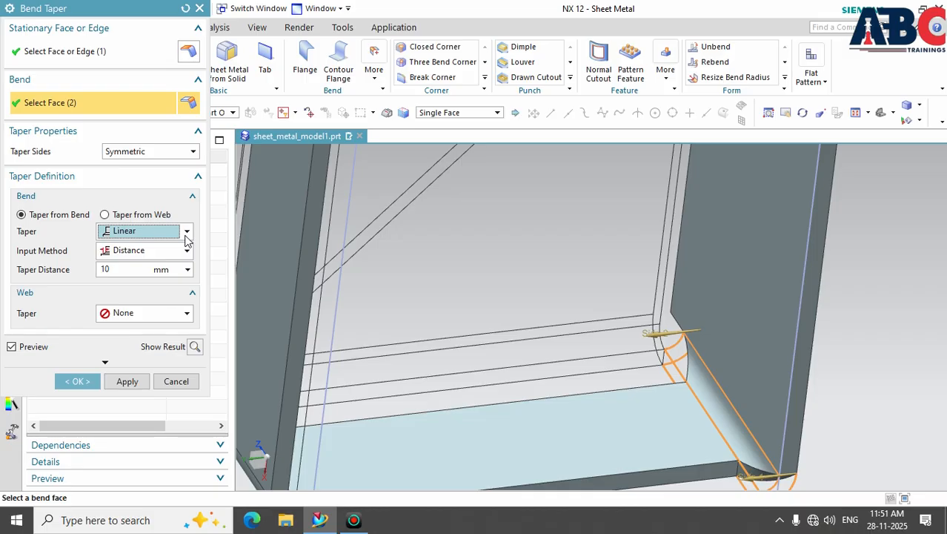
middle_click(58, 302)
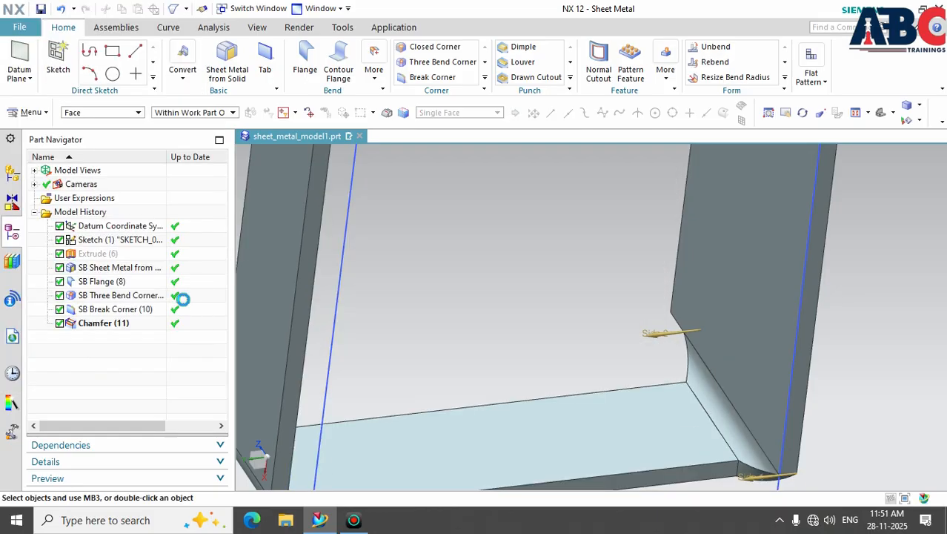
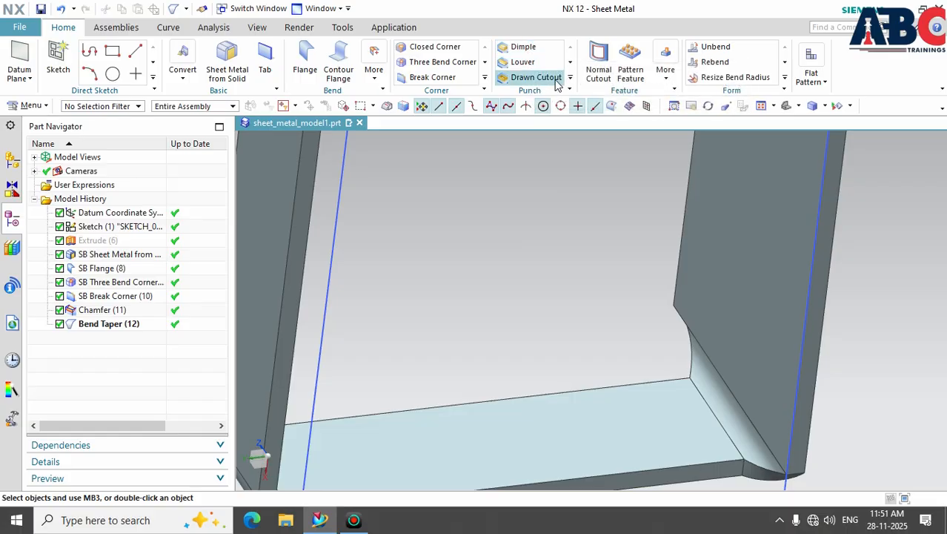
- Start a Dimple and open a section sketch on the flat face of the wall with the chamfered corner
left_click(570, 78)
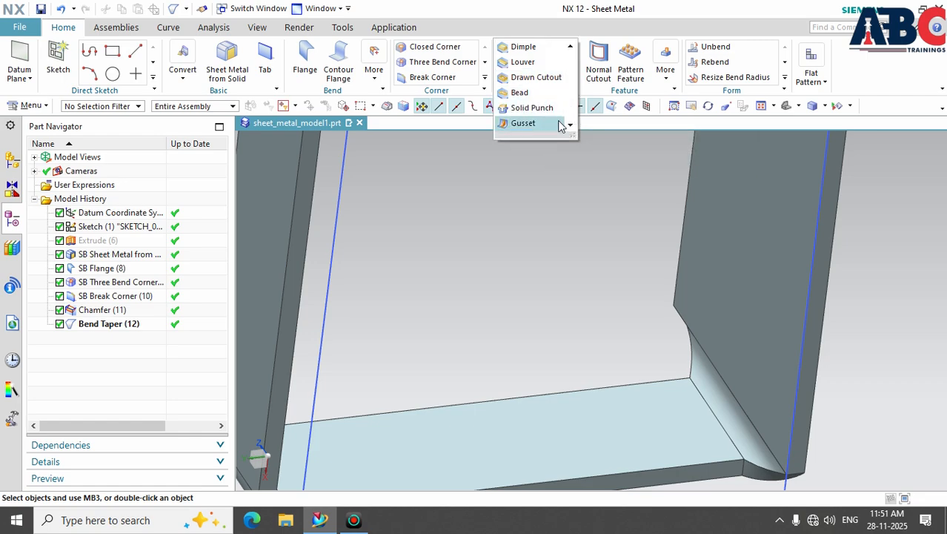
left_click(526, 195)
scroll(567, 310, "down", 5)
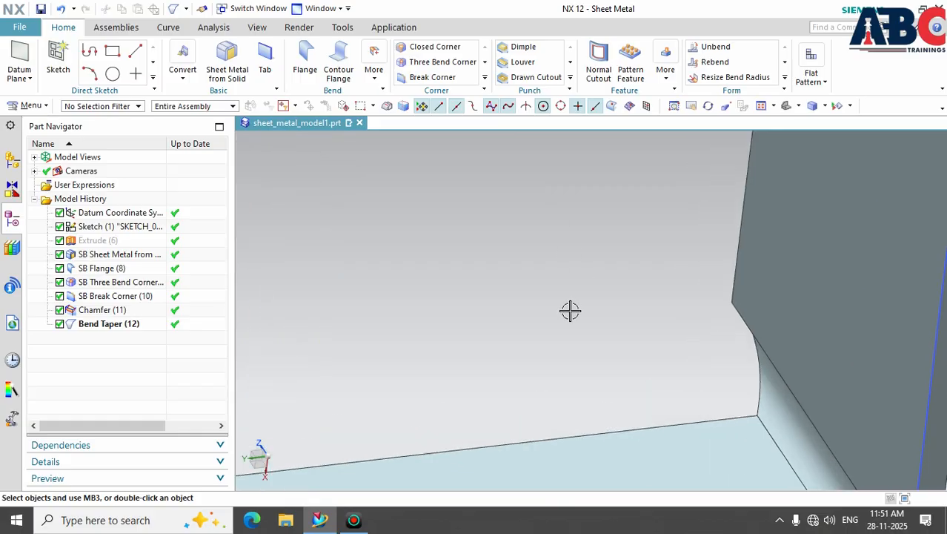
middle_click_drag(560, 273, 506, 252)
scroll(506, 248, "up", 4)
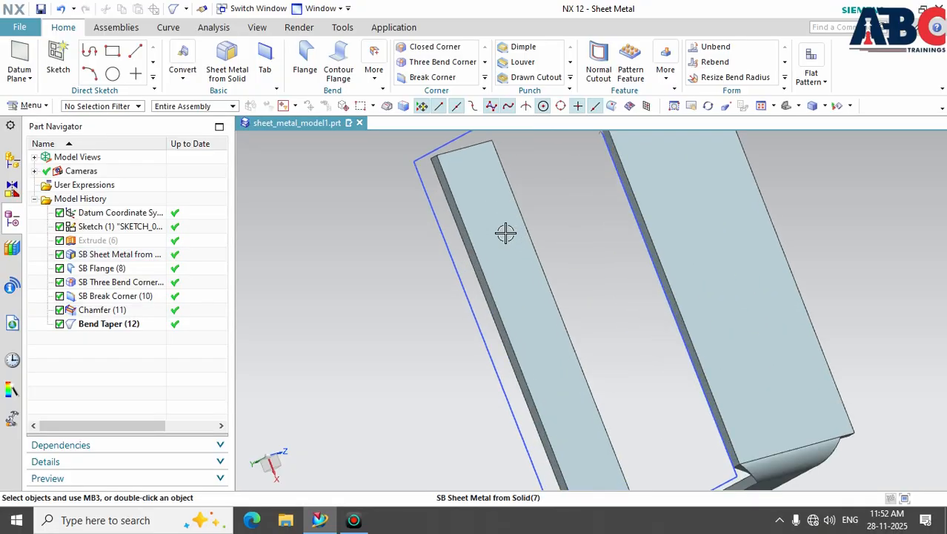
left_click(522, 47)
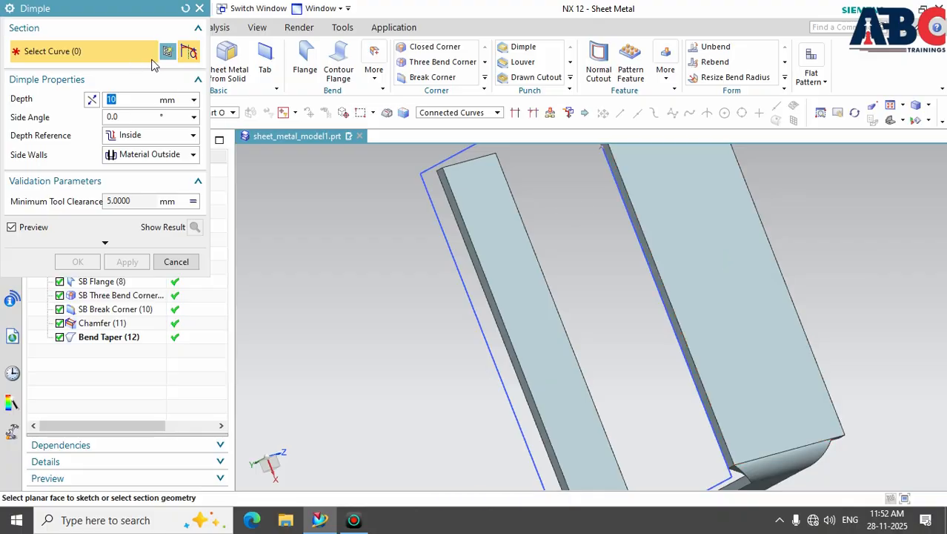
left_click(188, 51)
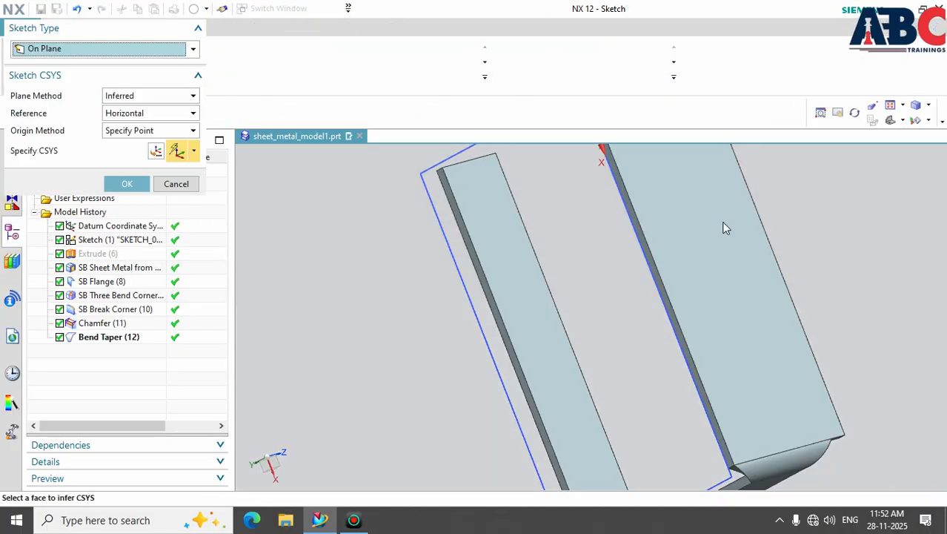
left_click(723, 224)
left_click(126, 183)
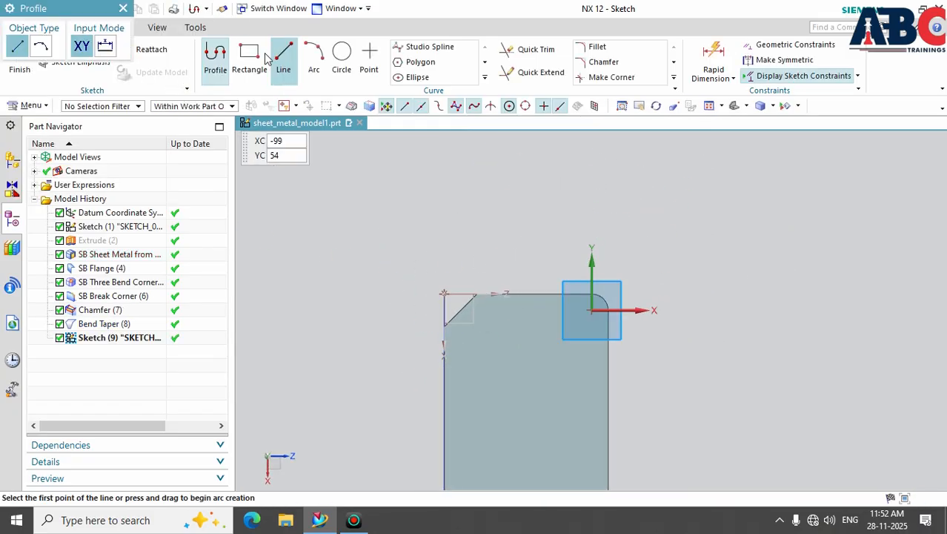
- Sketch a rectangle about 9 mm wide and 8 mm high near the wall's chamfered corner and finish the sketch
left_click(249, 54)
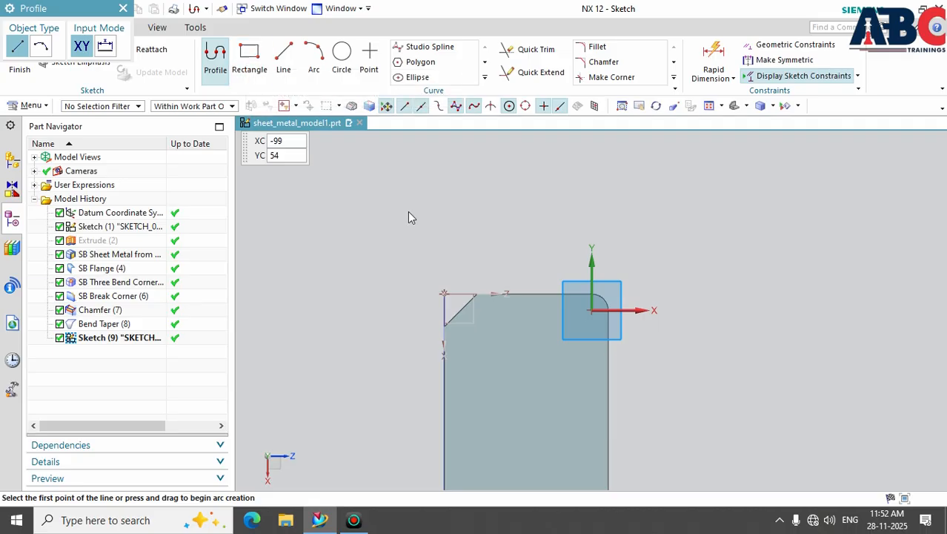
left_click(494, 327)
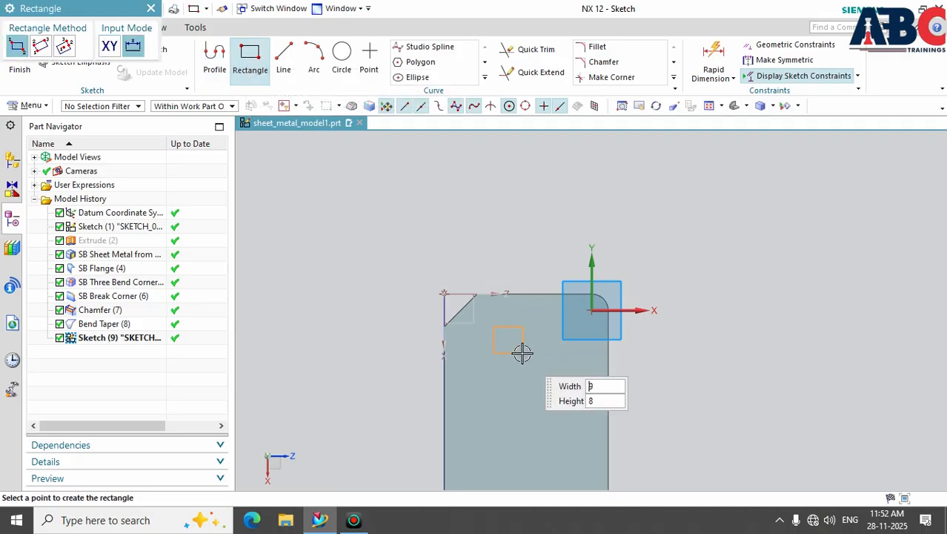
left_click(524, 352)
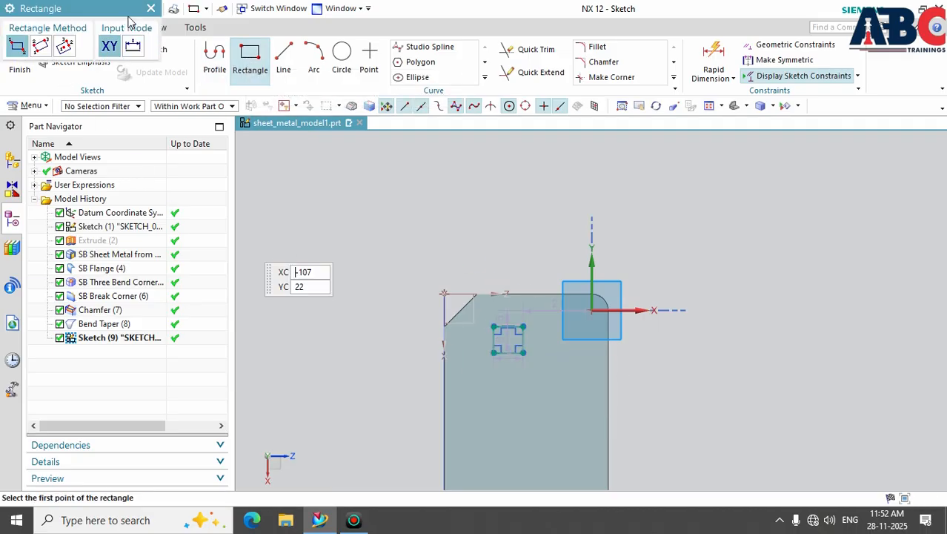
left_click(151, 9)
left_click(21, 55)
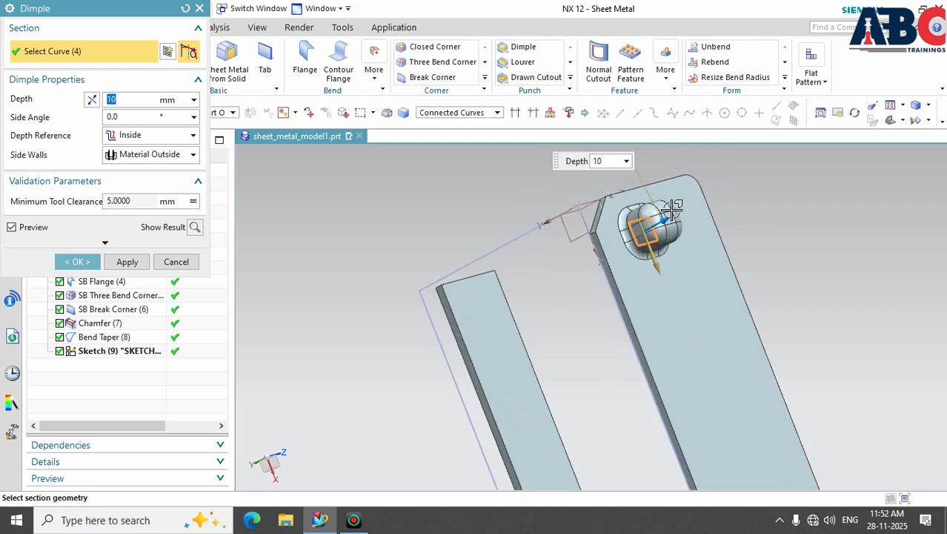
- Set the dimple depth to 5 mm
scroll(658, 165, "up", 3)
middle_click_drag(778, 282, 800, 282)
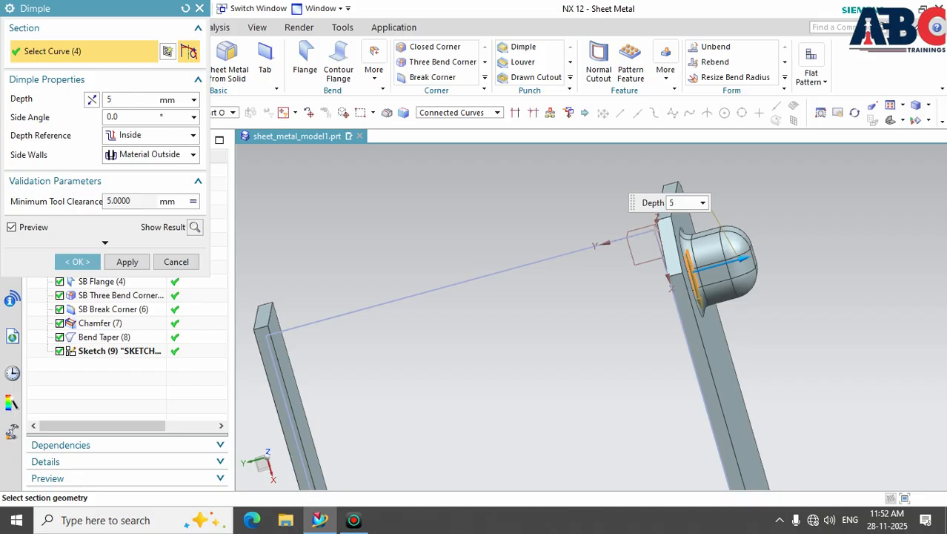
key("Return")
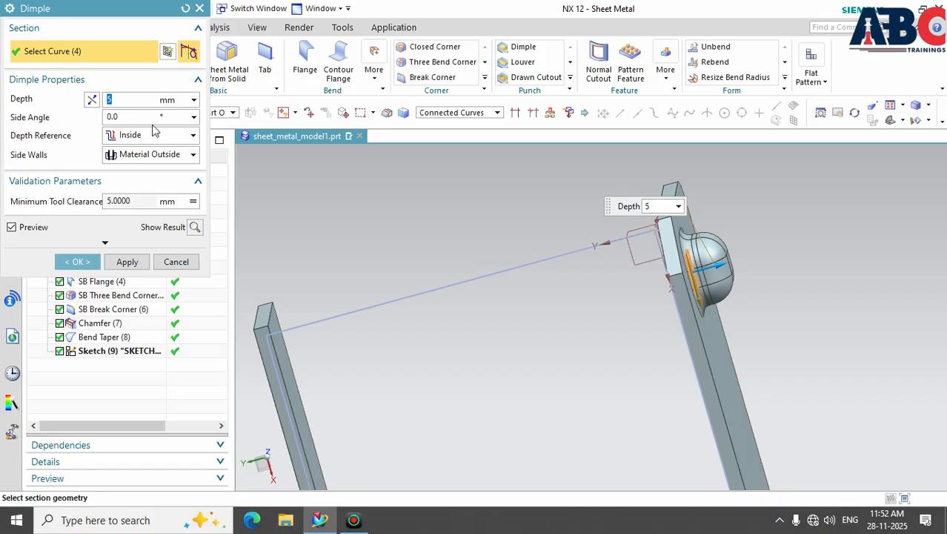
- Set the dimple's side angle to 45° after trying 10°
left_click(128, 119)
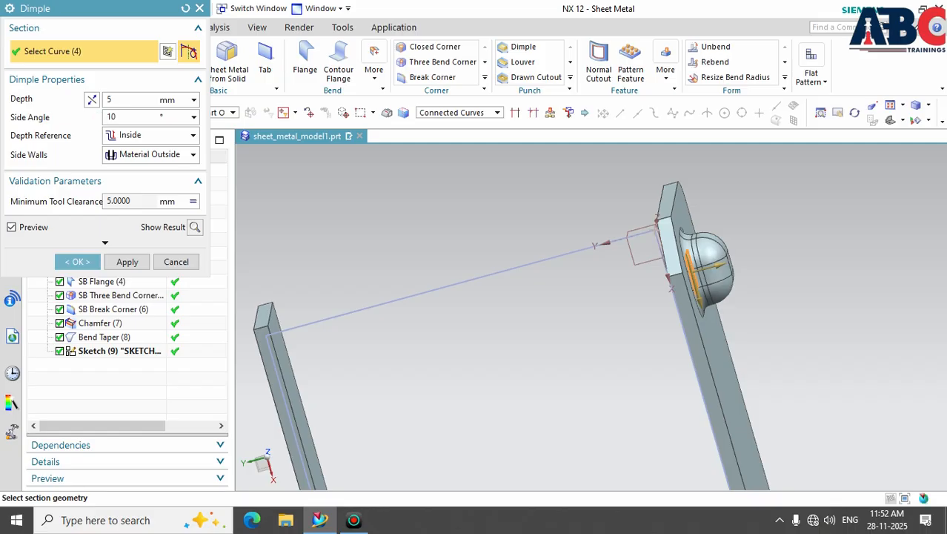
left_click(101, 118)
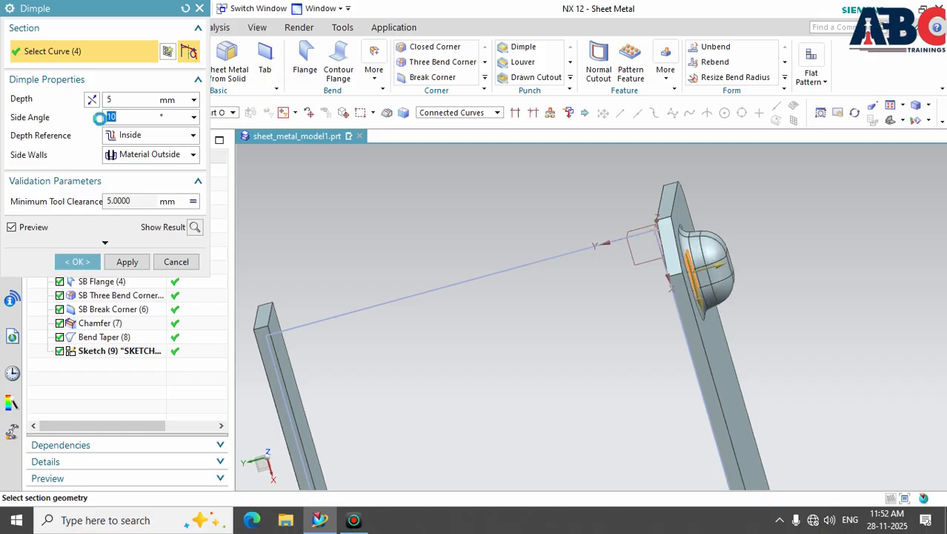
key("BackSpace")
key("Return")
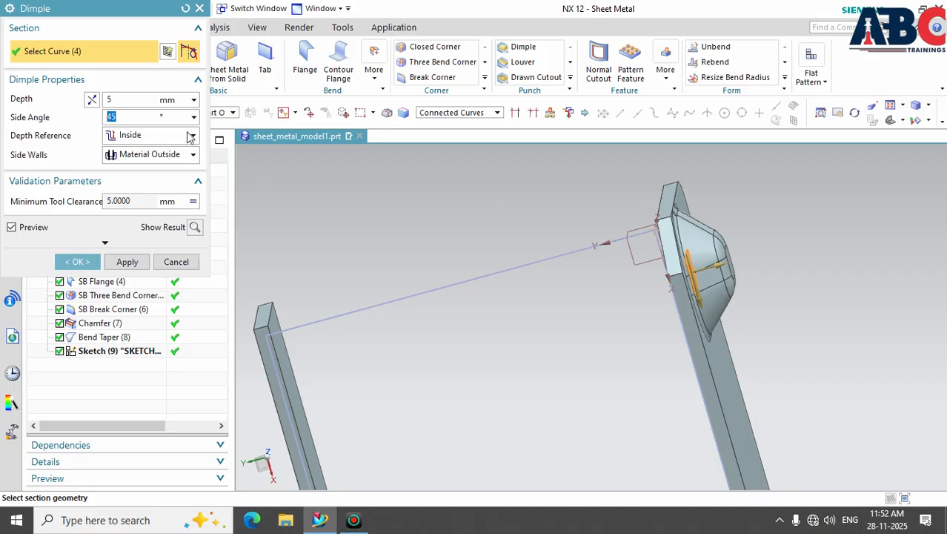
- Set the dimple's depth reference to Outside
left_click(191, 137)
left_click(185, 156)
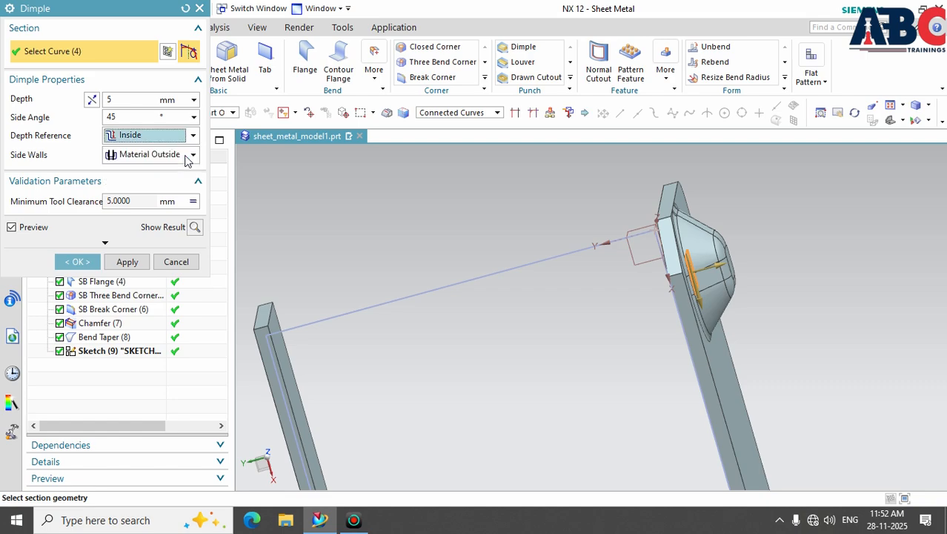
left_click(191, 137)
left_click(177, 163)
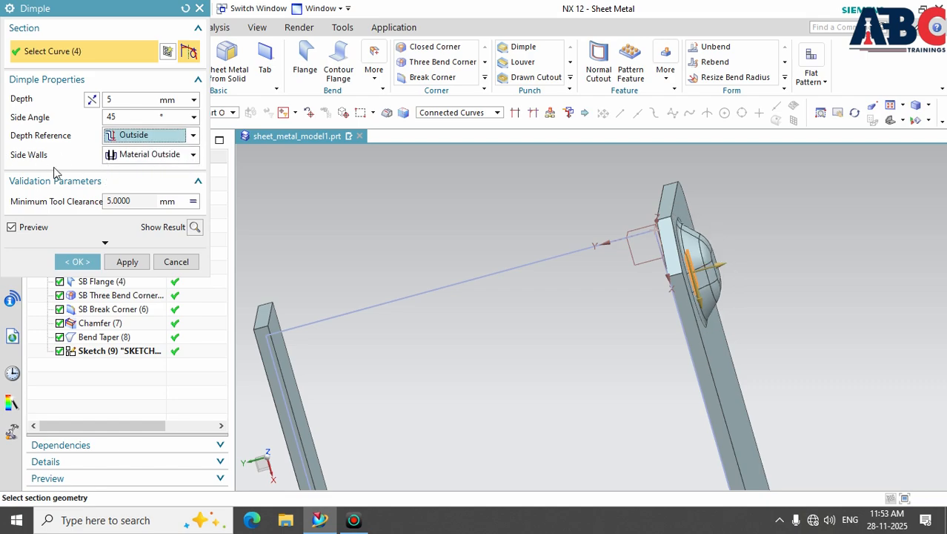
middle_click_drag(780, 292, 668, 290)
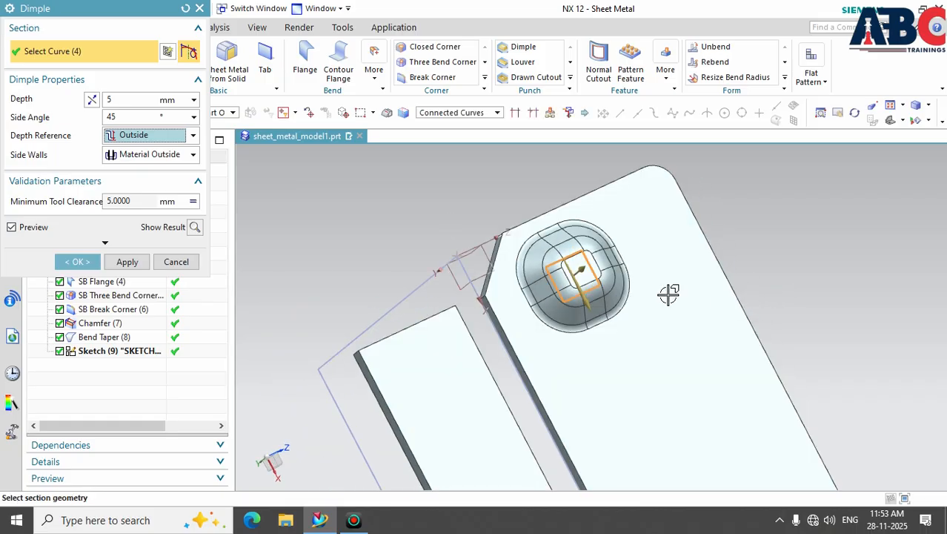
- Try Material Inside for the dimple's side walls and reverse the dimple's depth direction
left_click(192, 155)
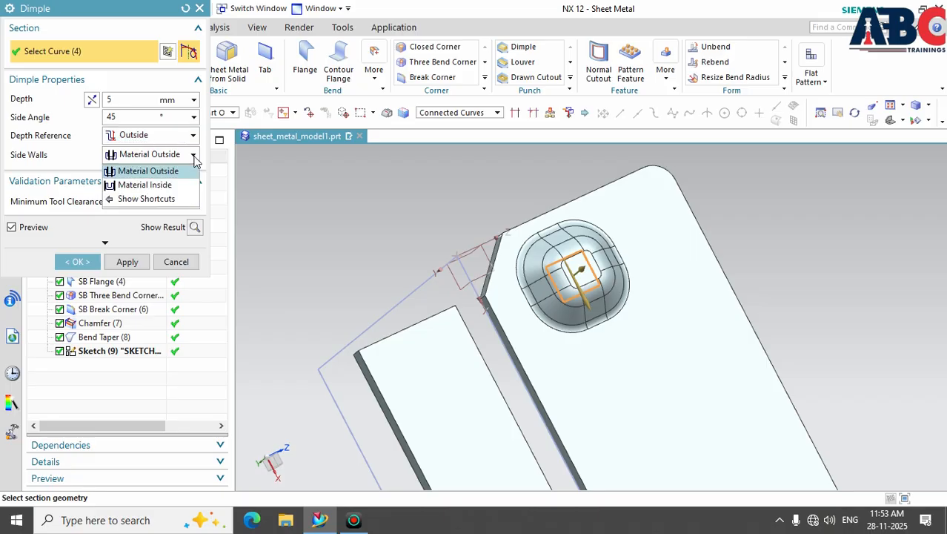
left_click(182, 185)
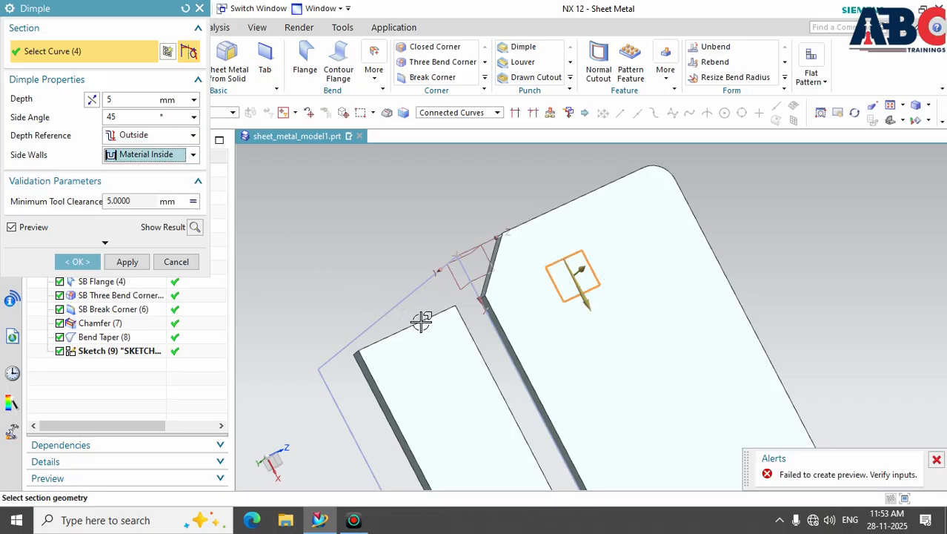
middle_click_drag(422, 319, 369, 252)
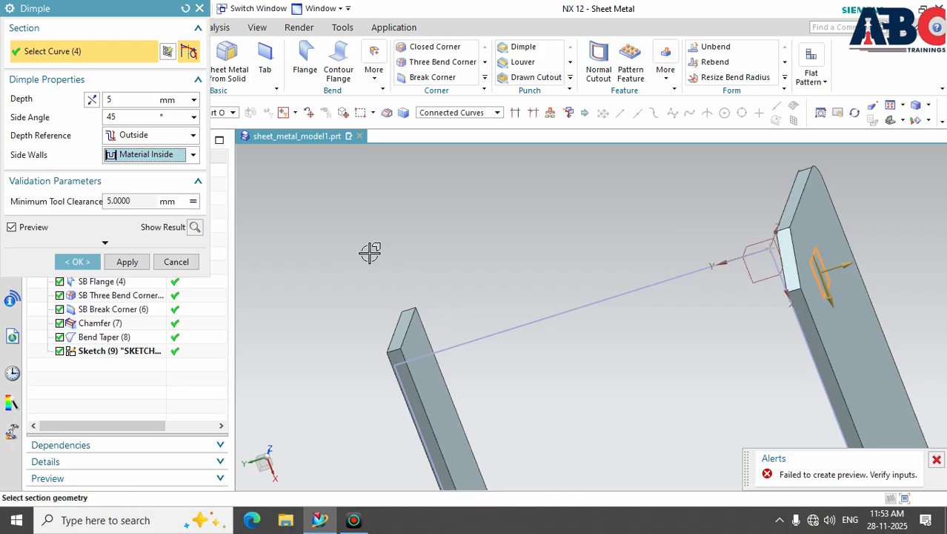
left_click(91, 99)
middle_click_drag(587, 335, 652, 345)
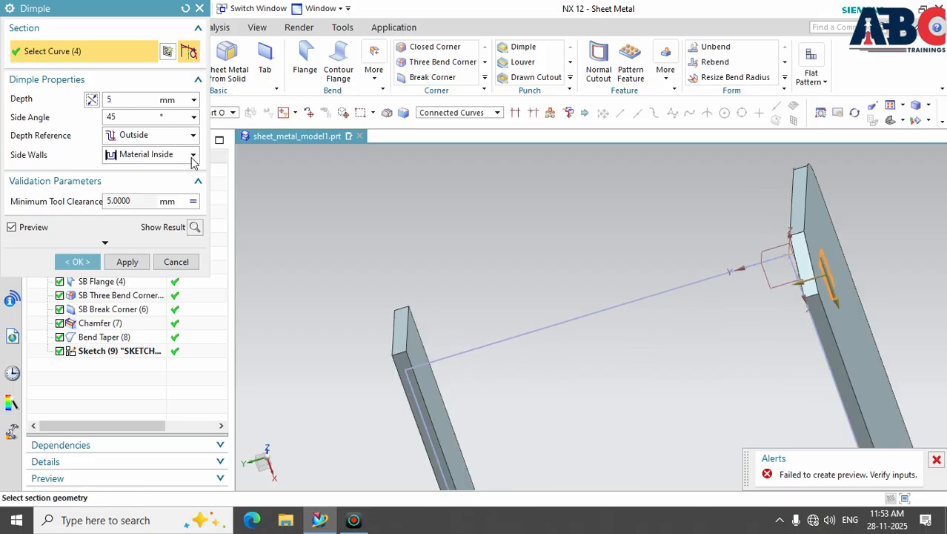
- Set the dimple's side walls back to Material Outside and create the dimple
left_click(193, 156)
left_click(190, 171)
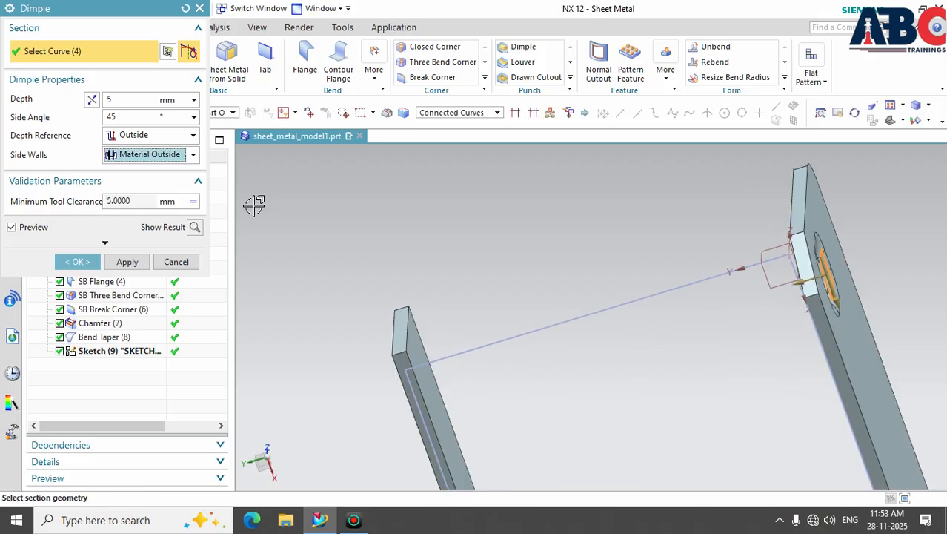
middle_click_drag(434, 232, 409, 230)
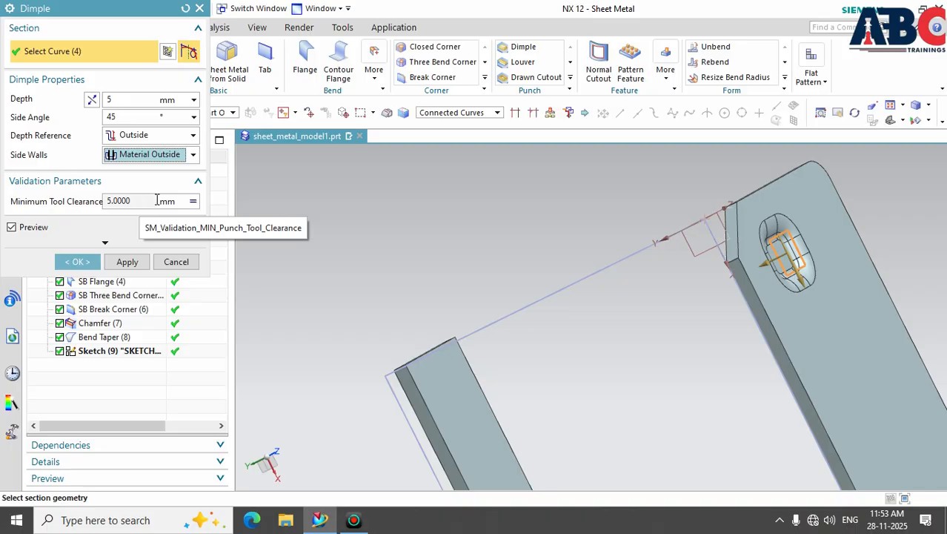
right_click(531, 34)
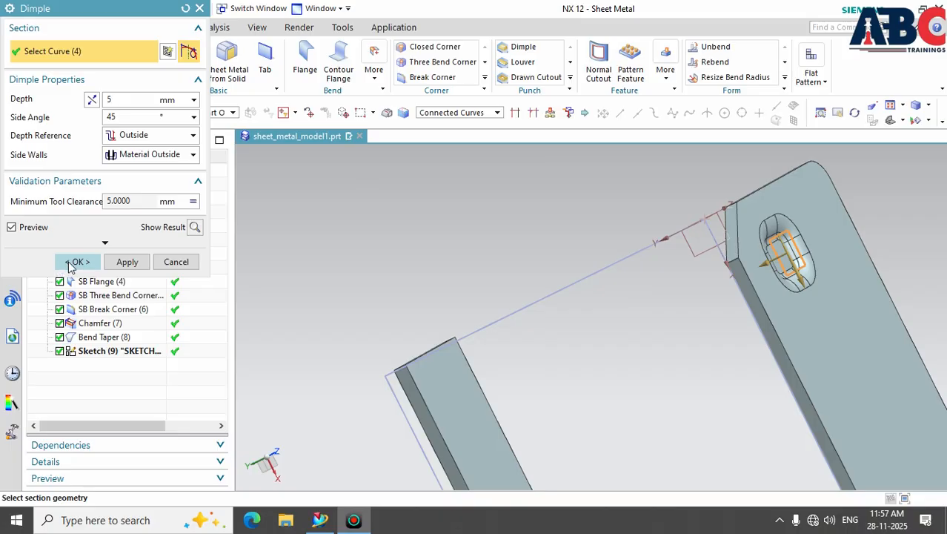
left_click(78, 262)
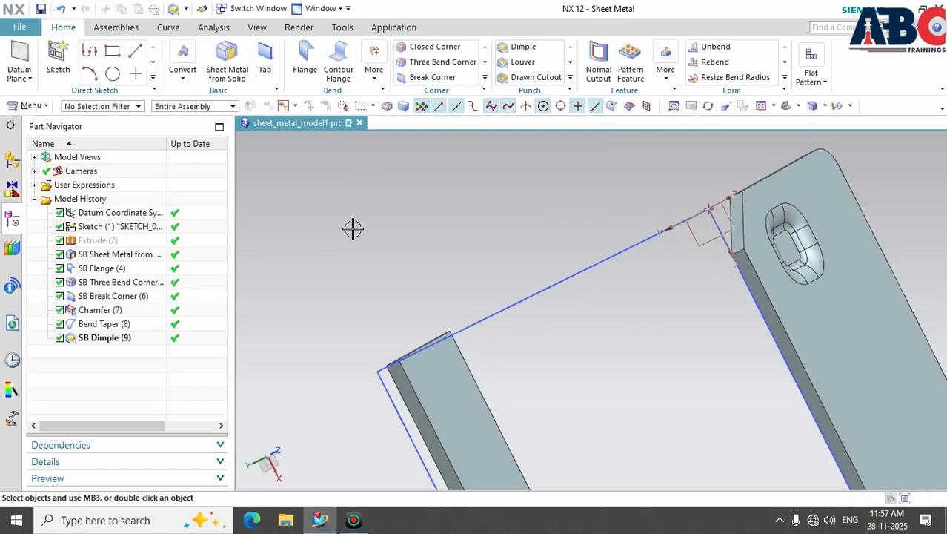
- Start a Louver and open a cut-line sketch on the flat face of the wall with the dimple
left_click(523, 63)
middle_click_drag(598, 271, 537, 254)
left_click(537, 254)
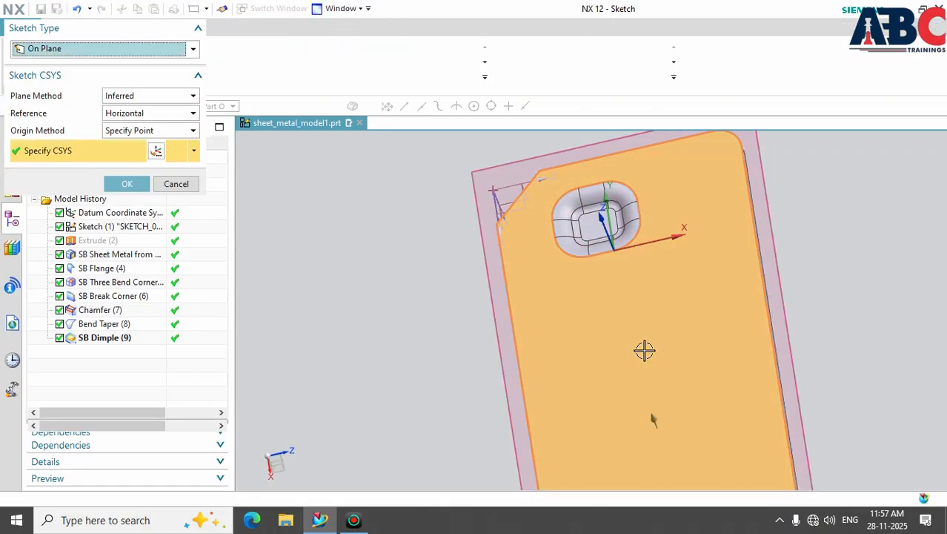
left_click(132, 187)
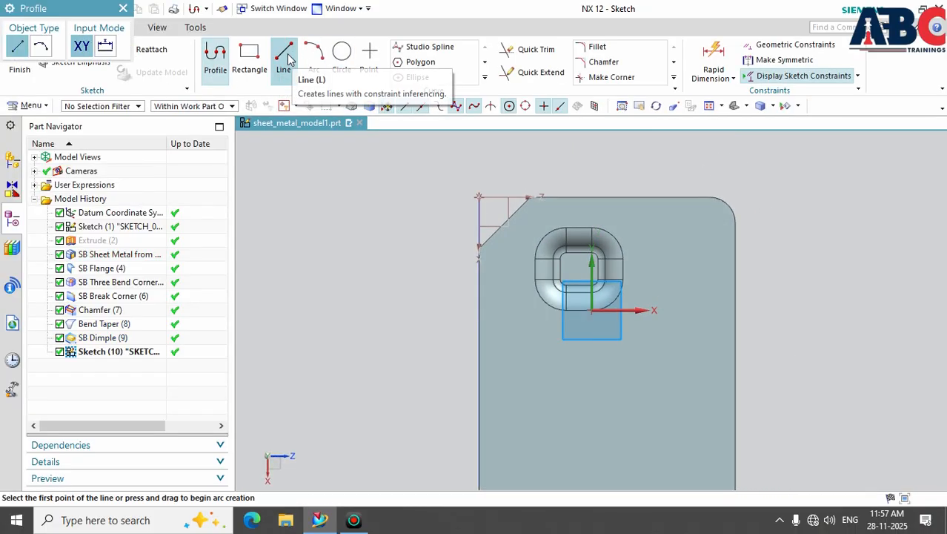
- Sketch a horizontal cut line about 15 mm long below the dimple and finish the sketch
left_click(285, 59)
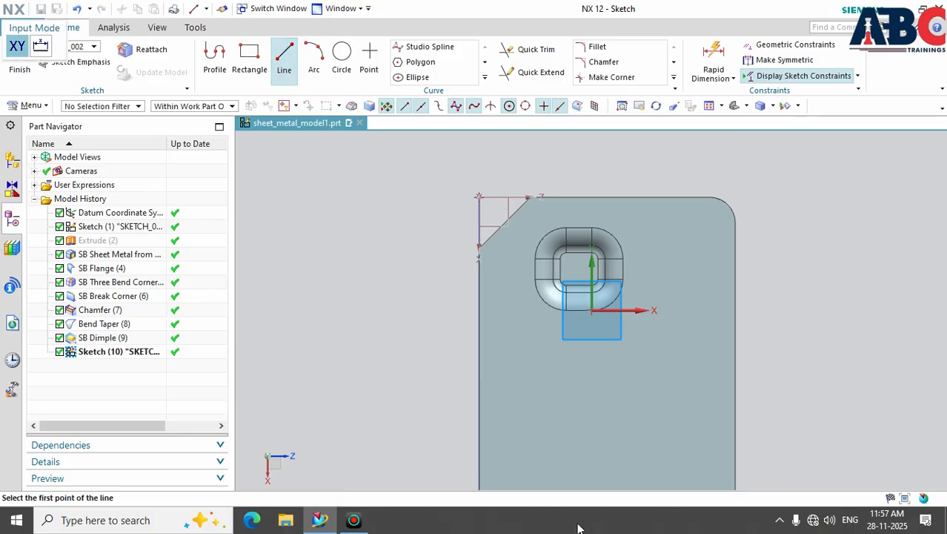
left_click(552, 412)
left_click(627, 413)
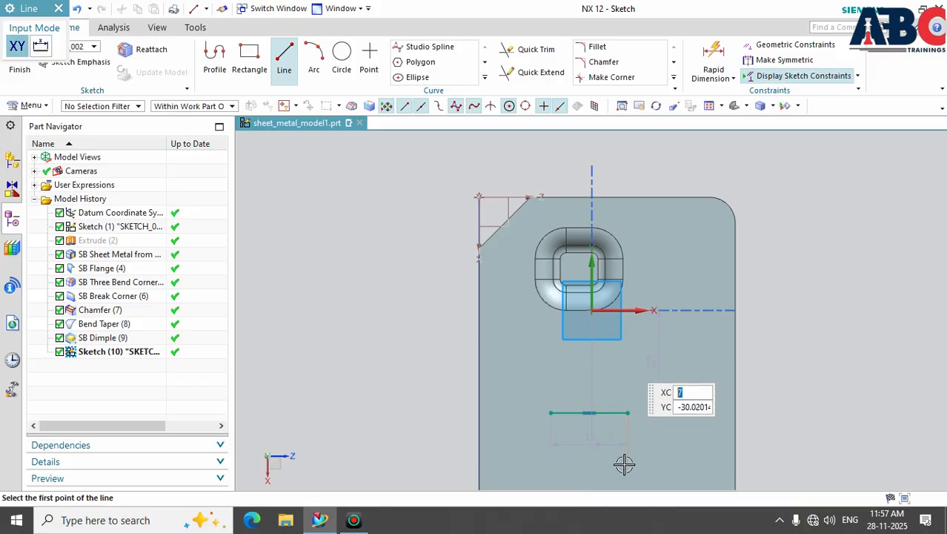
left_click(58, 9)
left_click(25, 61)
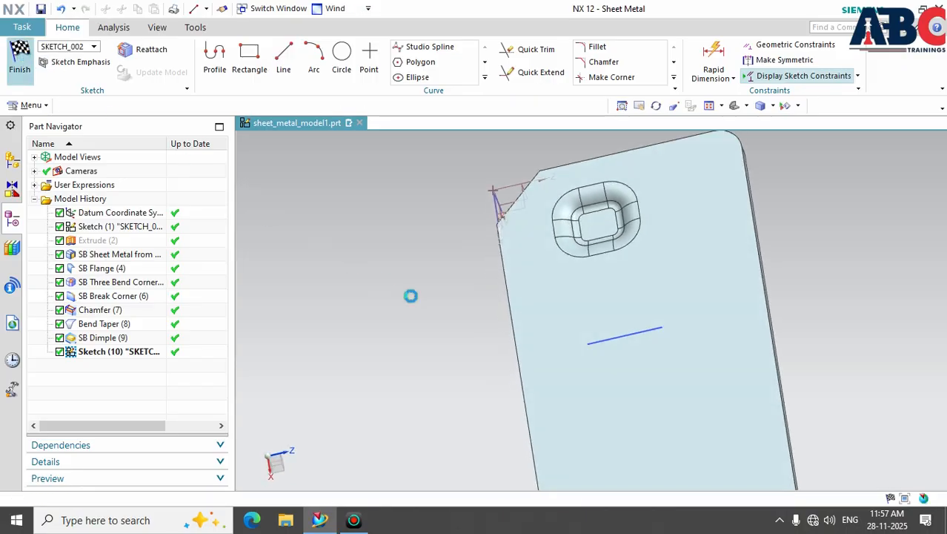
- Set the louver's width to 5 mm and its depth to 2 mm
mouse_move(448, 402)
middle_mouse_down()
mouse_move(475, 394)
mouse_move(461, 374)
middle_mouse_up()
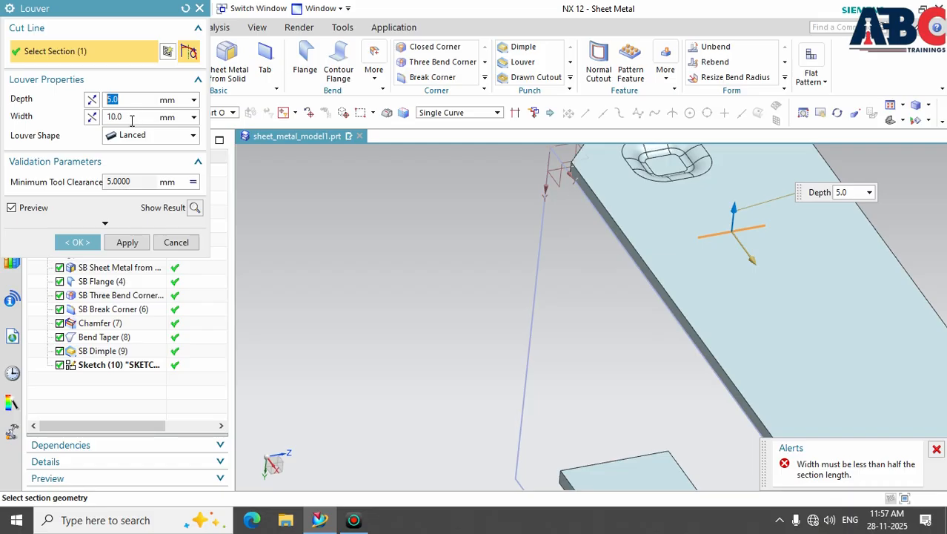
left_click(123, 117)
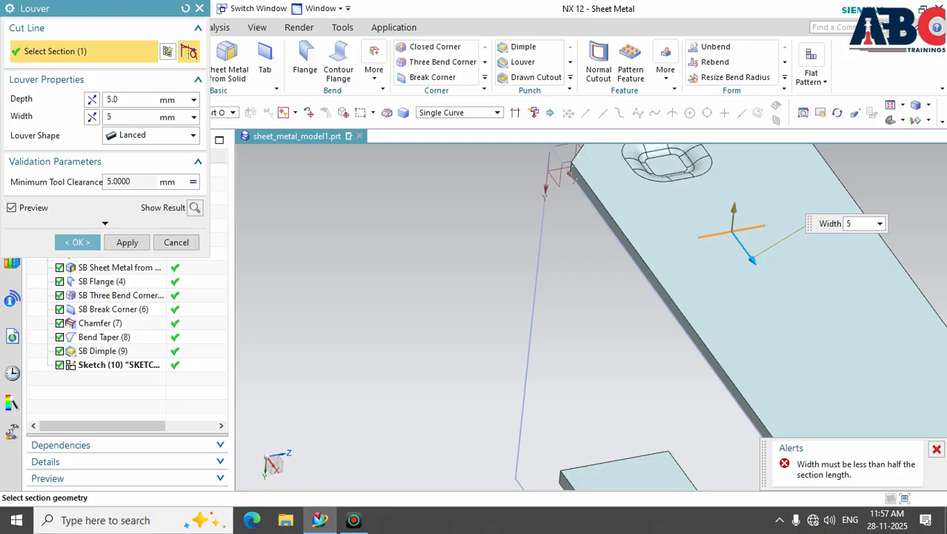
key("Return")
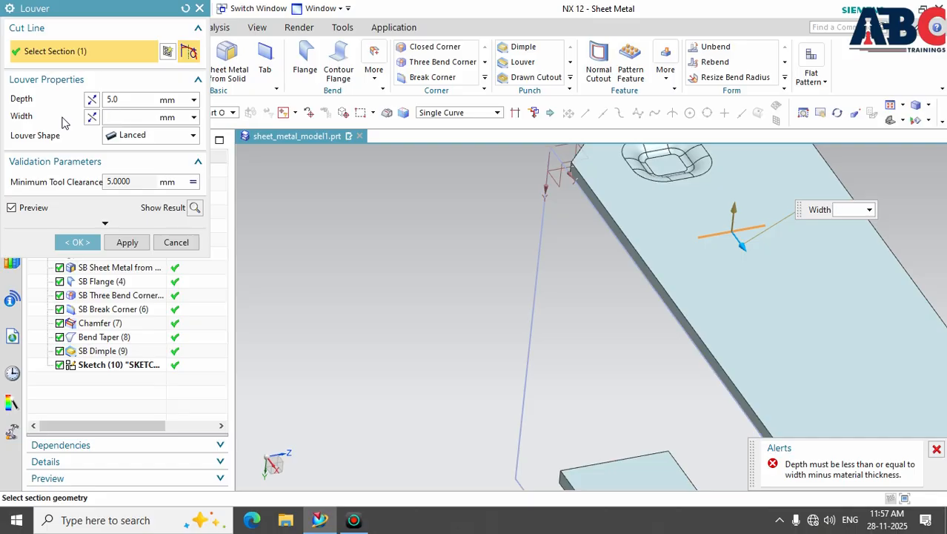
left_click_drag(121, 118, 65, 122)
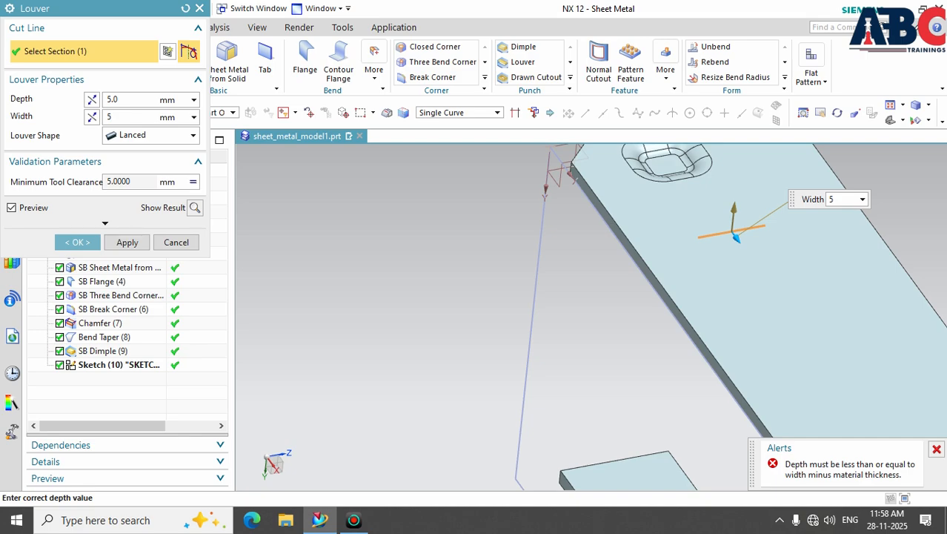
key("Return")
left_click_drag(121, 97, 111, 99)
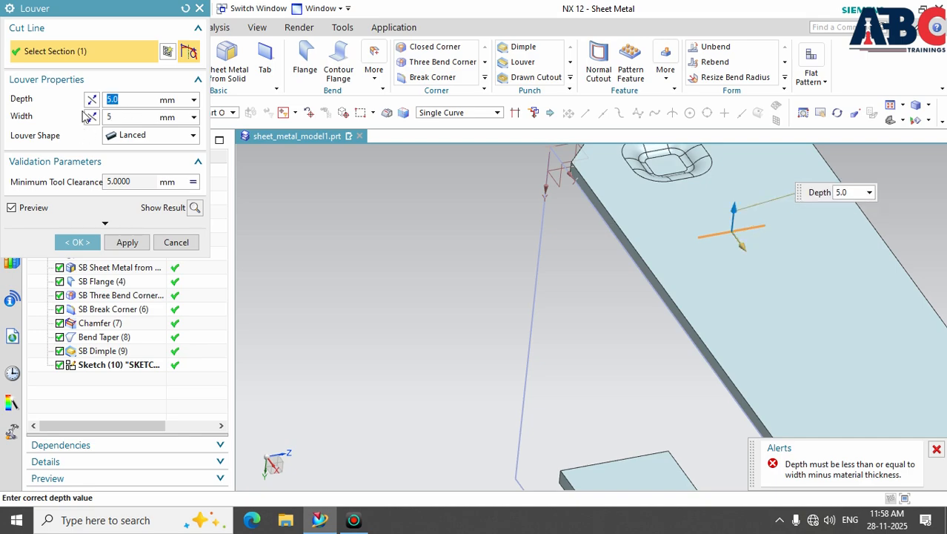
key("Return")
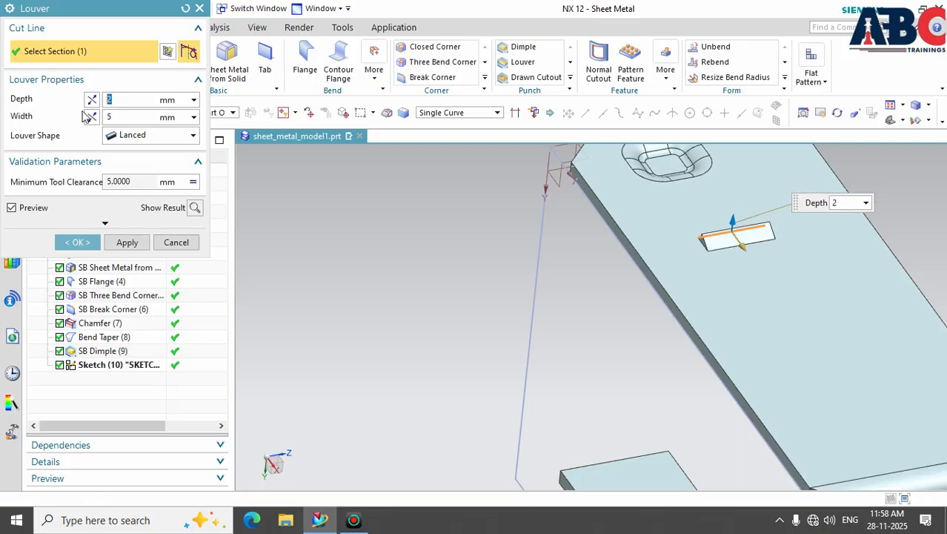
middle_click_drag(600, 315, 647, 335)
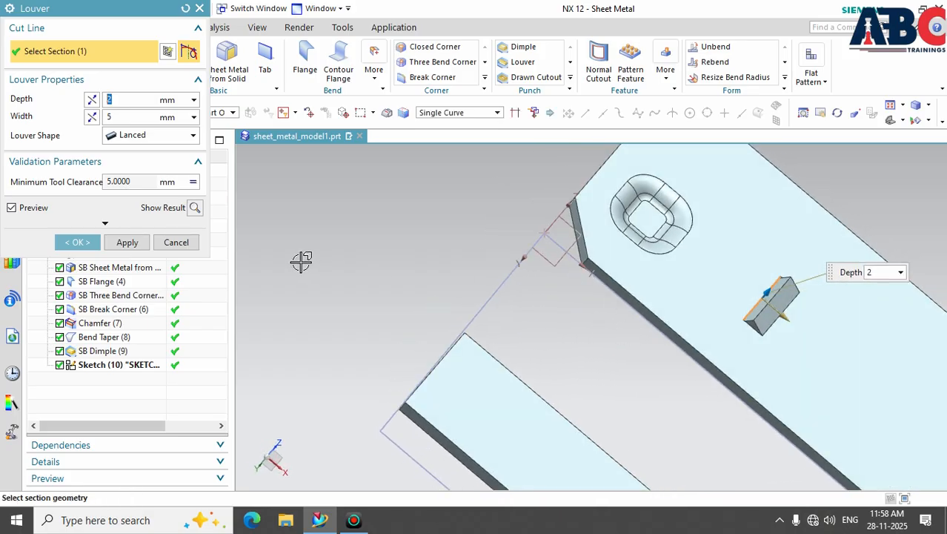
- Change the louver shape from Lanced to Formed
left_click(194, 138)
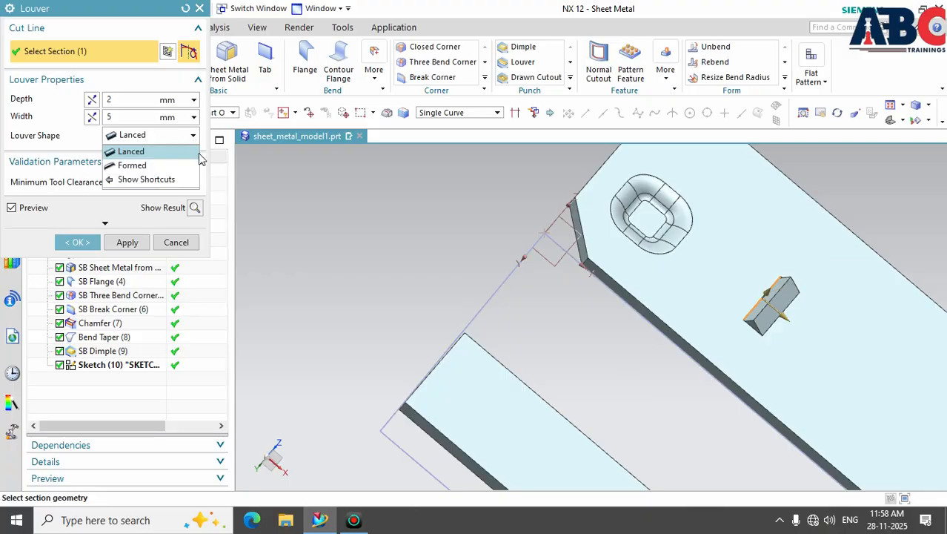
left_click(190, 164)
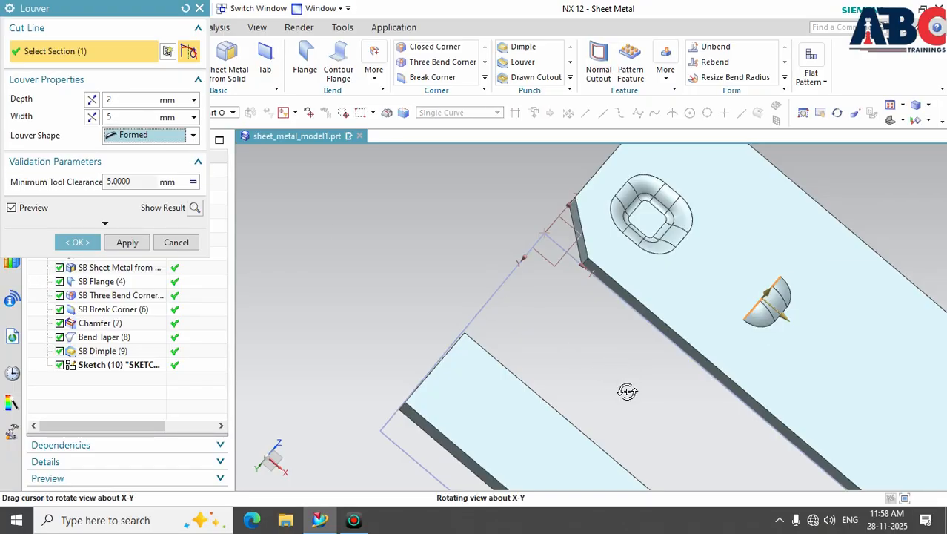
middle_click_drag(627, 389, 639, 391)
scroll(890, 375, "up", 5)
mouse_move(880, 375)
middle_mouse_down()
mouse_move(860, 374)
mouse_move(873, 374)
middle_mouse_up()
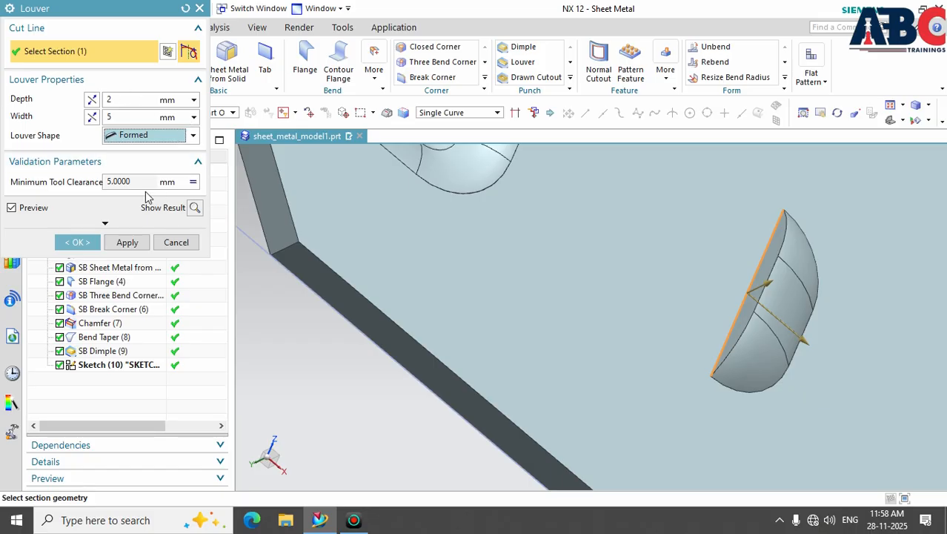
- Try reversing the louver's width direction and its depth direction, restoring each one
left_click(91, 117)
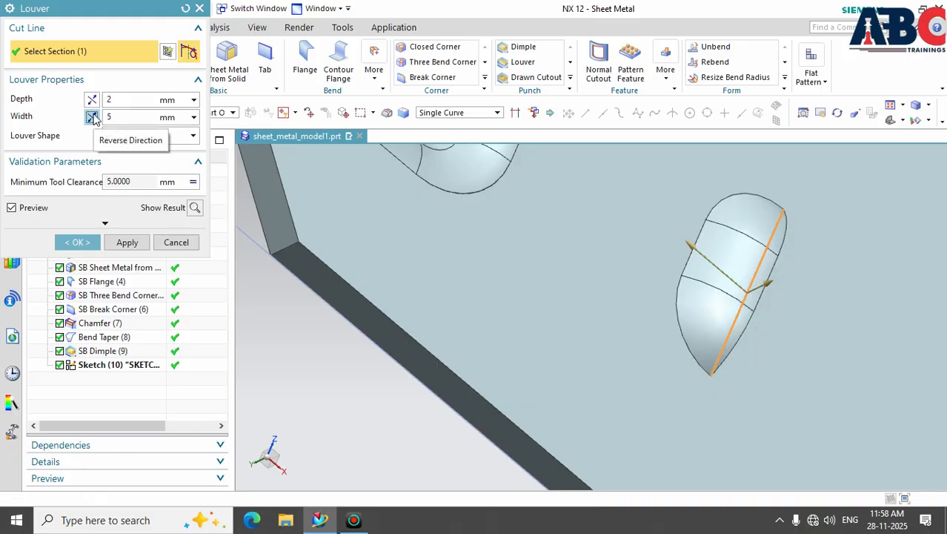
left_click(92, 117)
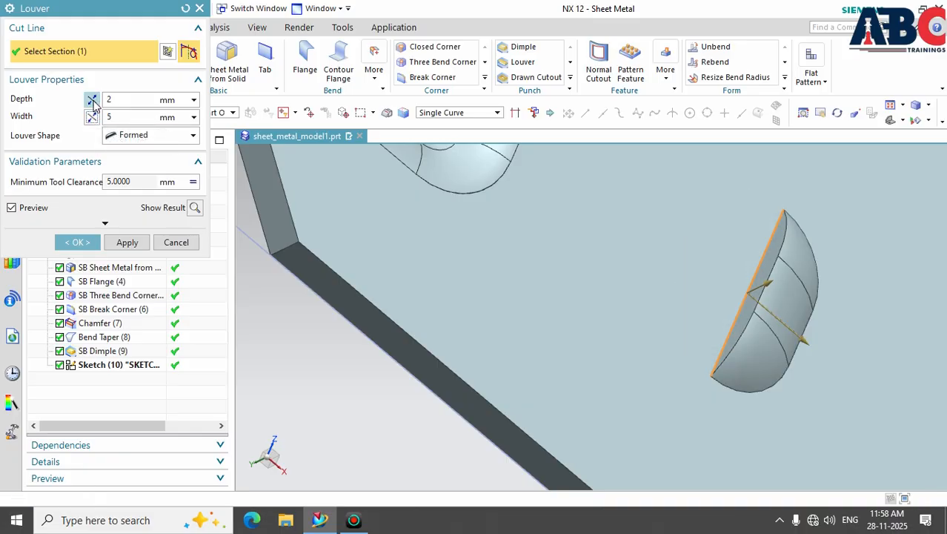
left_click(92, 100)
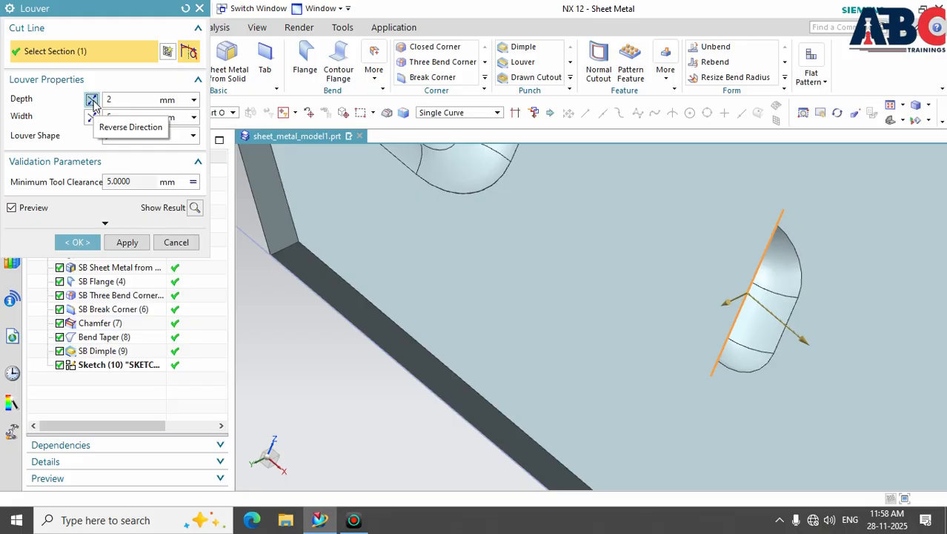
left_click(92, 101)
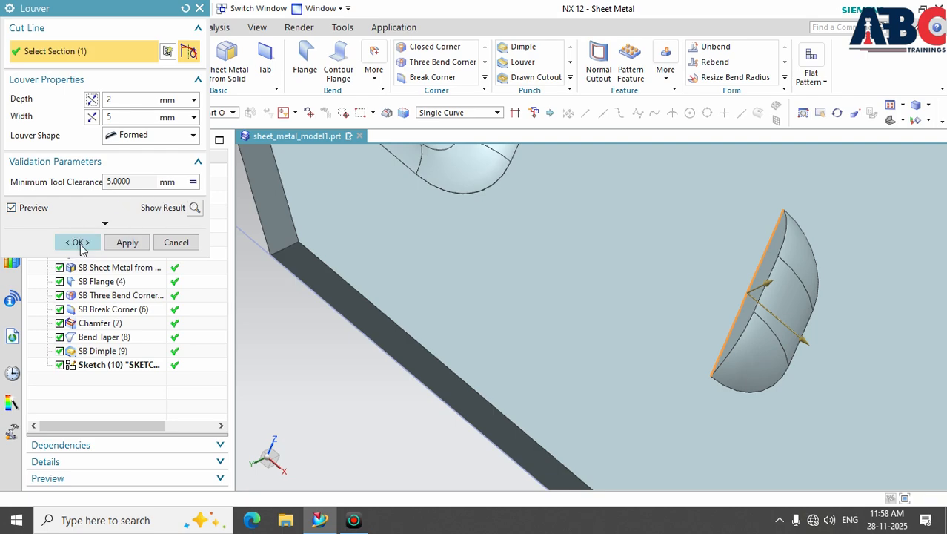
- Create the formed louver with 2 mm depth and 5 mm width on the face beside the dimple
left_click(79, 244)
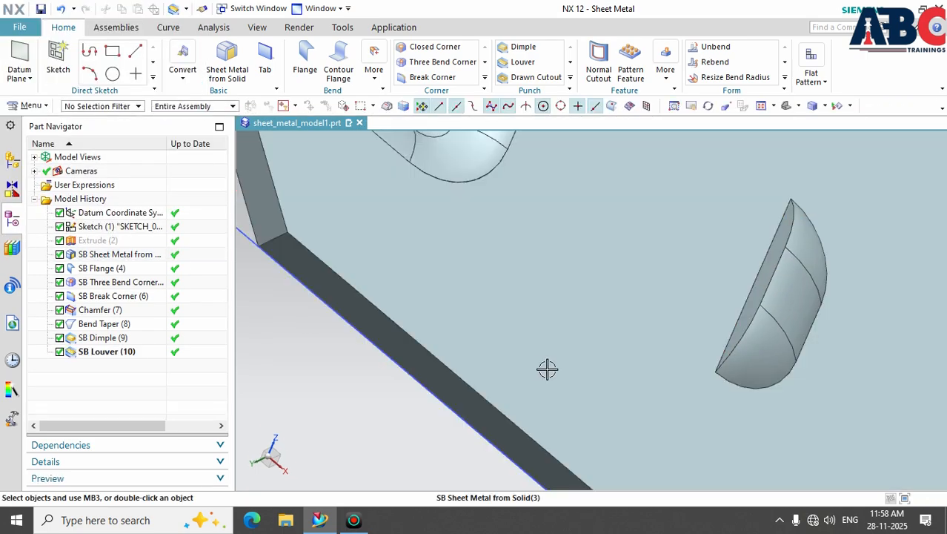
mouse_move(545, 370)
middle_mouse_down()
mouse_move(574, 365)
mouse_move(539, 359)
mouse_move(547, 325)
mouse_move(565, 318)
mouse_move(567, 288)
mouse_move(543, 290)
mouse_move(554, 309)
mouse_move(539, 340)
middle_mouse_up()
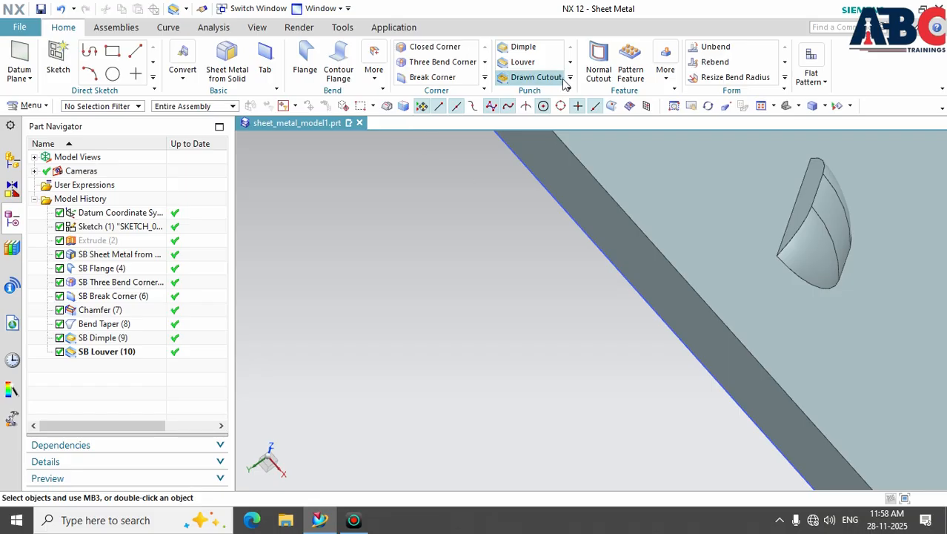
scroll(745, 278, "down", 5)
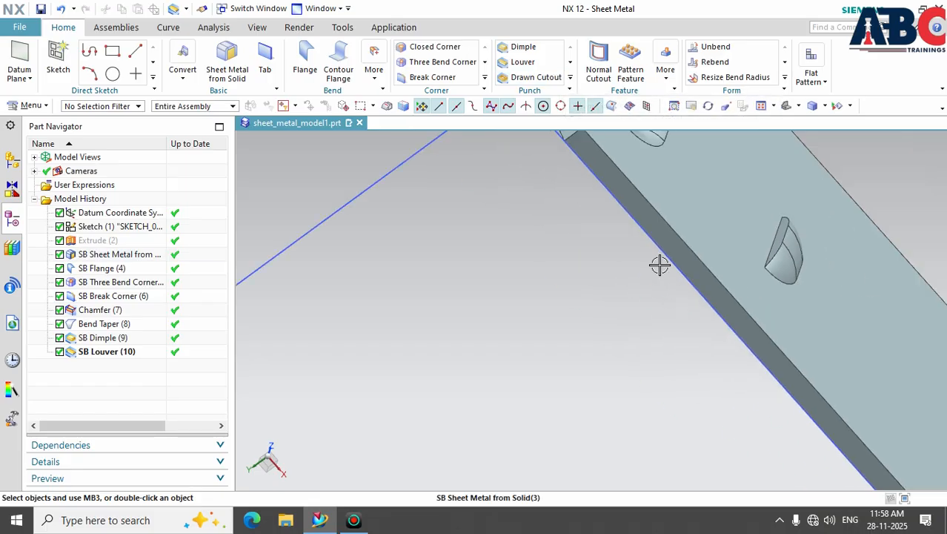
middle_click_drag(757, 239, 711, 252)
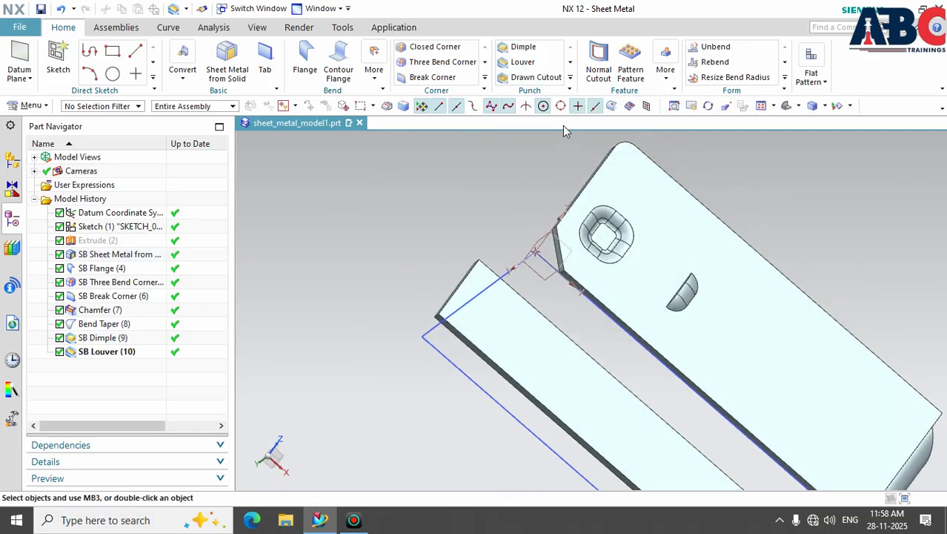
- Start a Drawn Cutout and sketch a circle about 10.7 mm in diameter beyond the louver on the same face, finishing the sketch
left_click(548, 77)
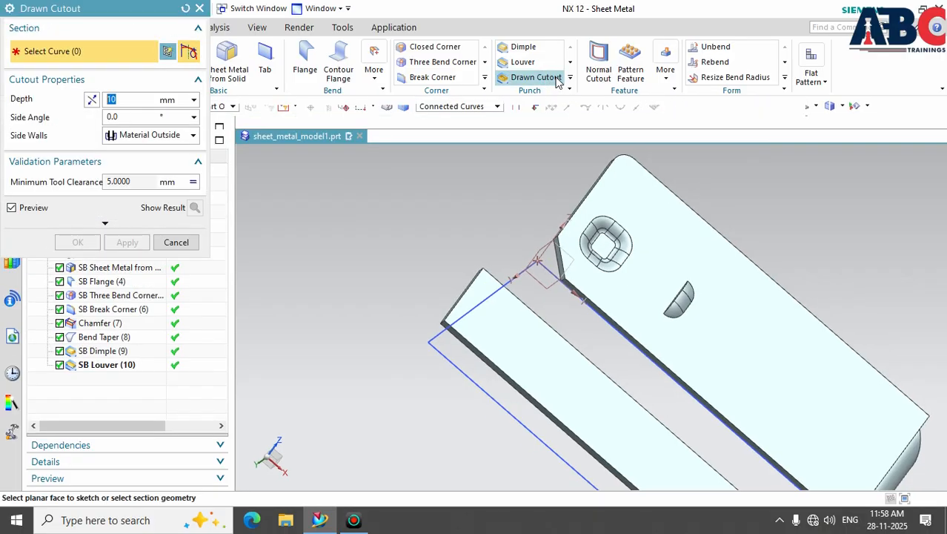
left_click(759, 323)
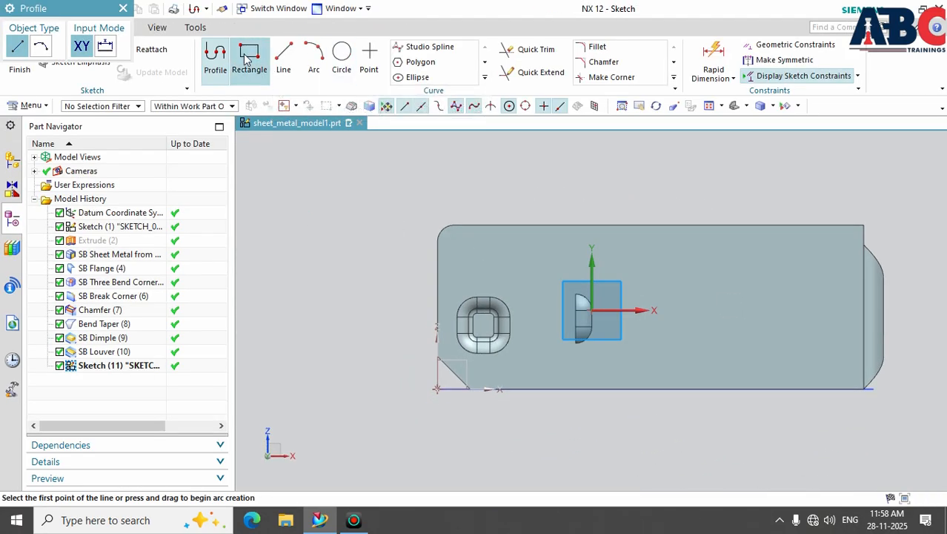
left_click(342, 52)
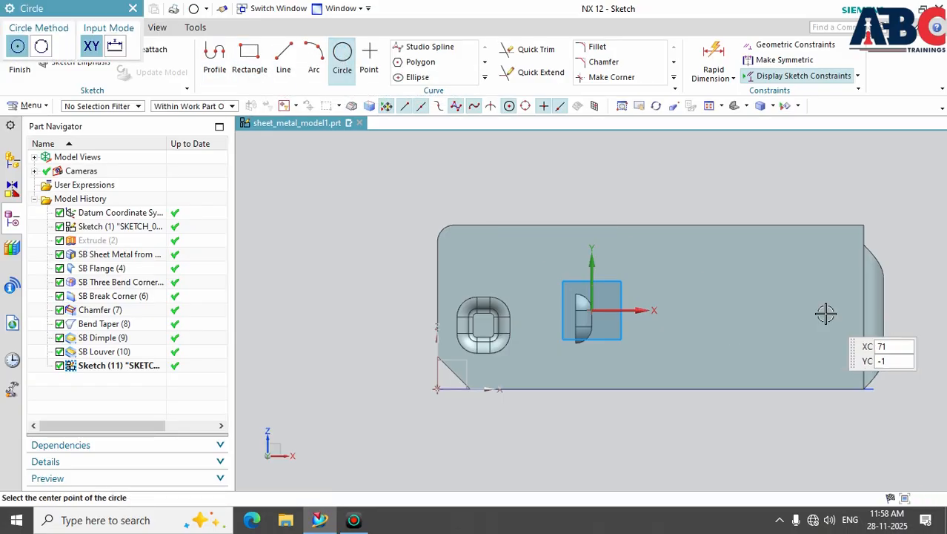
left_click(683, 280)
left_click(699, 270)
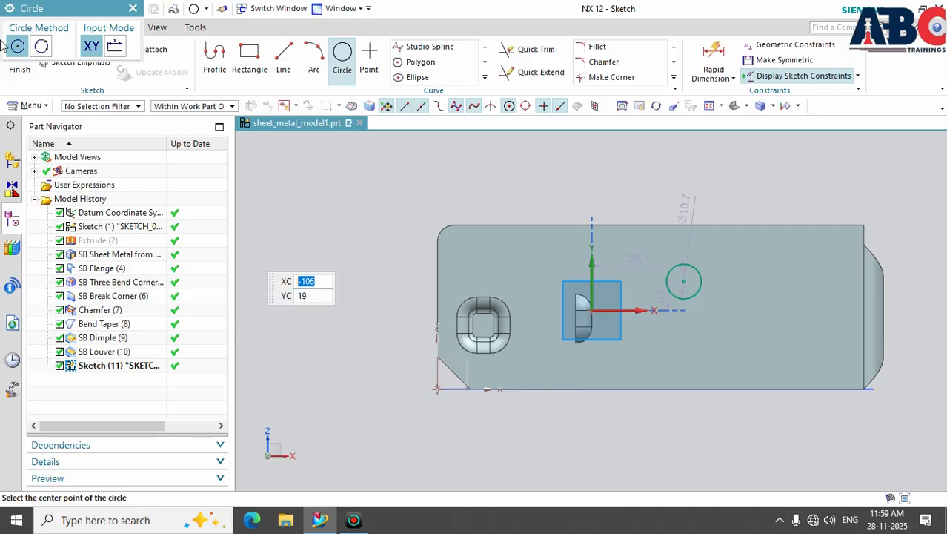
left_click(19, 69)
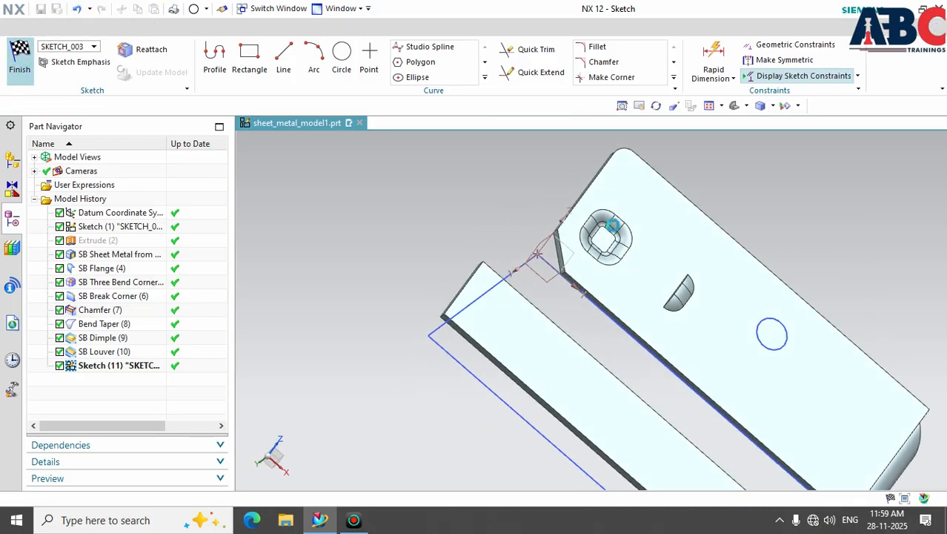
- Try reversing the drawn cutout's depth direction and restore it
mouse_move(822, 384)
middle_mouse_down()
mouse_move(778, 372)
mouse_move(786, 368)
middle_mouse_up()
scroll(679, 368, "up", 3)
middle_click_drag(679, 368, 693, 385)
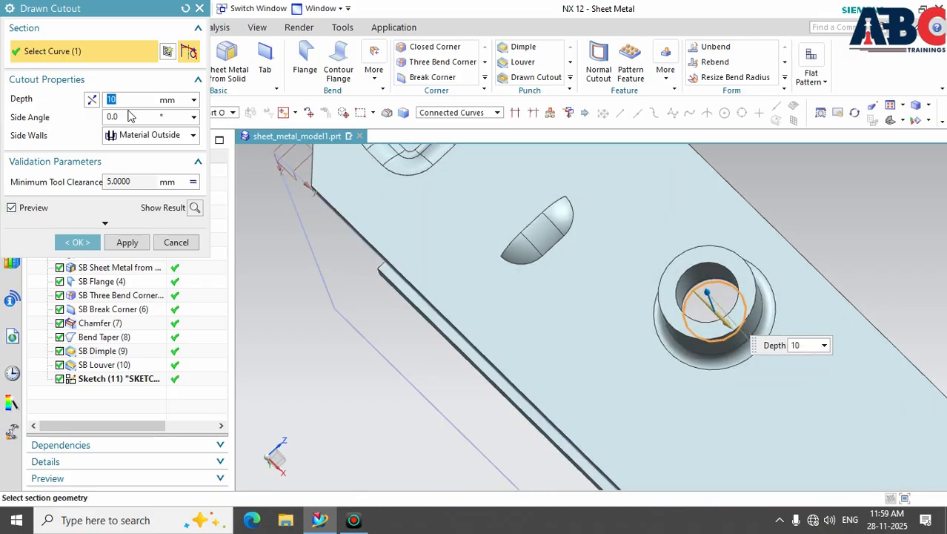
left_click(91, 100)
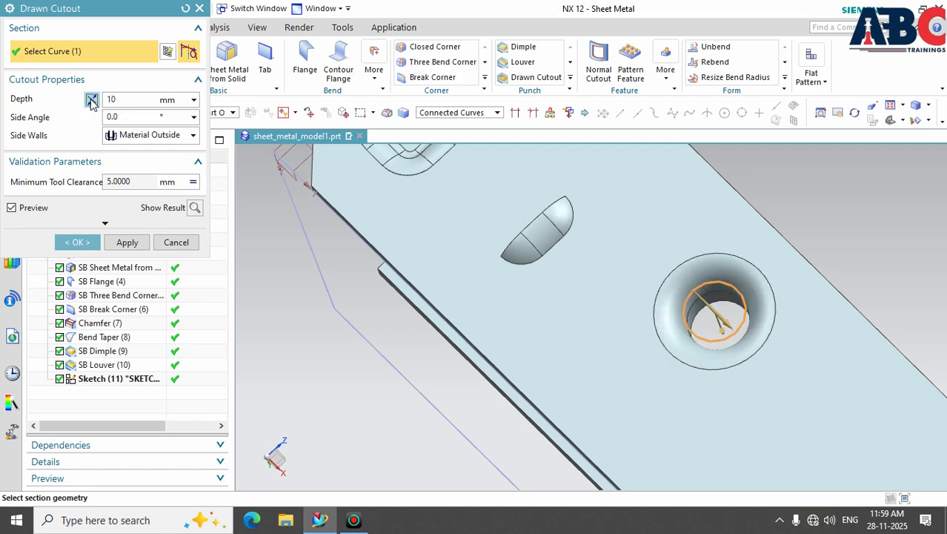
left_click(92, 101)
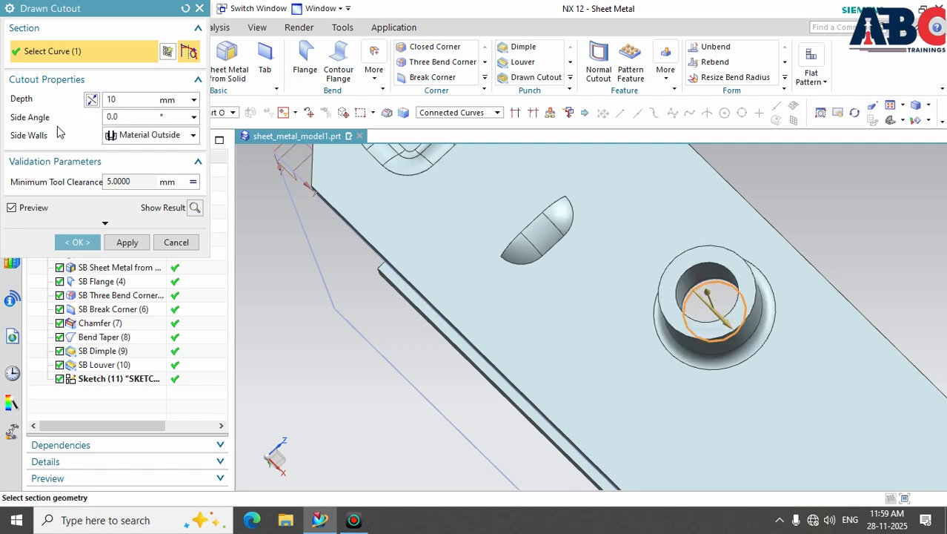
- Try a 45° side angle for the drawn cutout and settle on 20°
left_click(124, 119)
type("45")
key("Return")
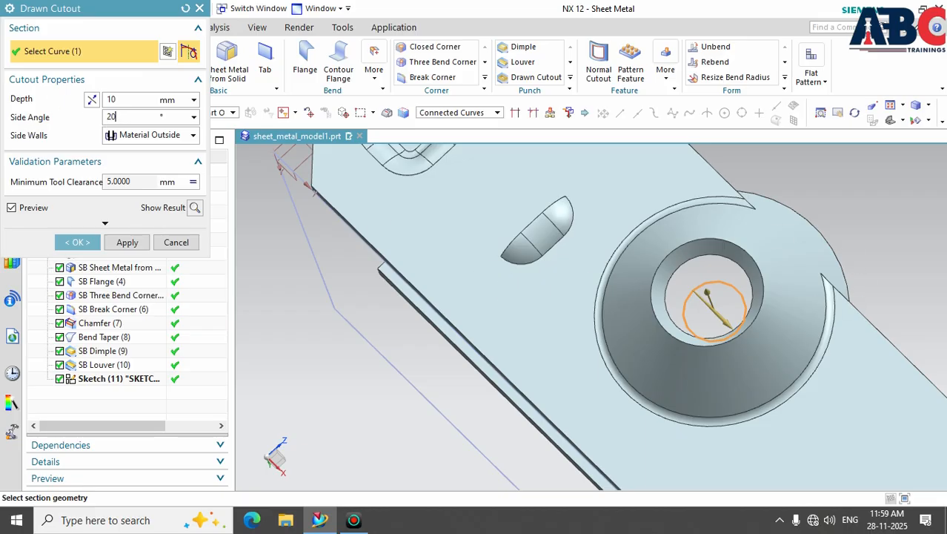
key("Return")
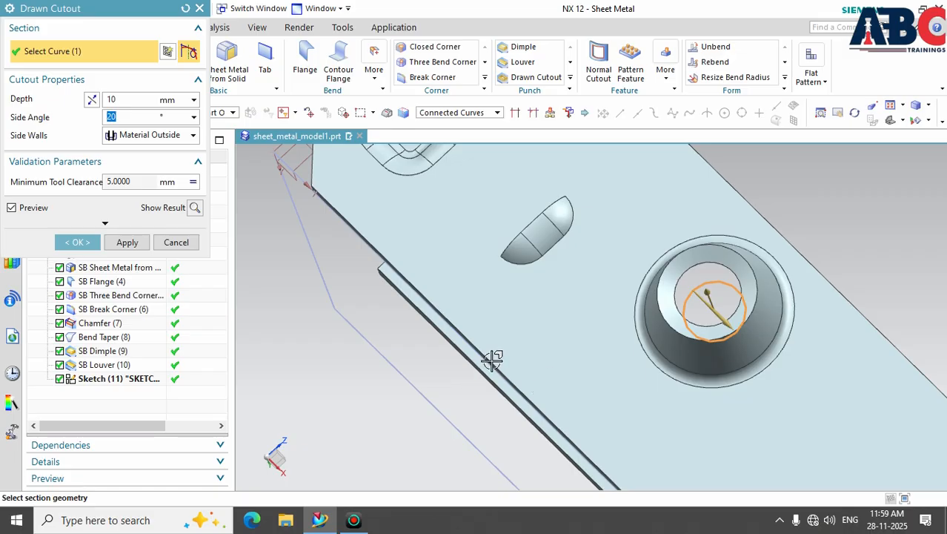
middle_click_drag(533, 326, 545, 323)
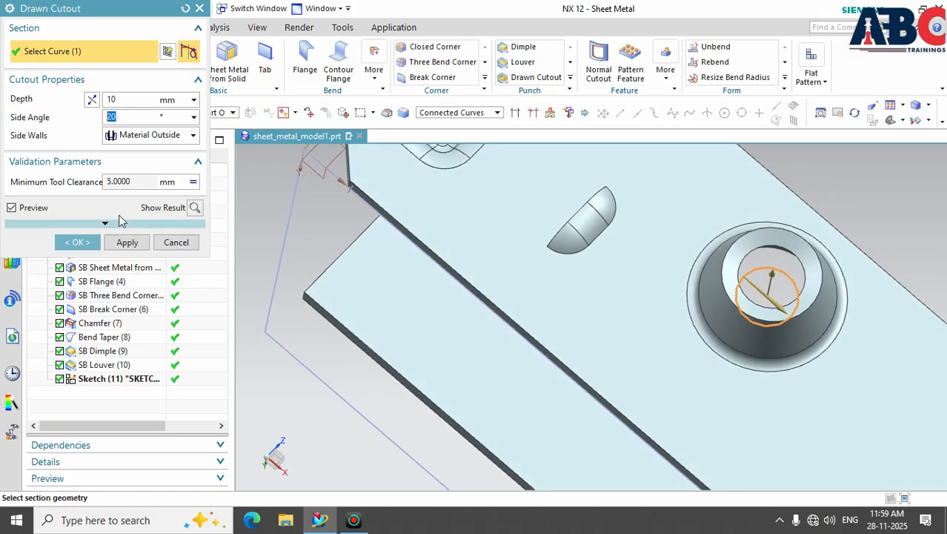
- Try the Material Inside option for the drawn cutout's side walls and restore Material Outside
left_click(193, 138)
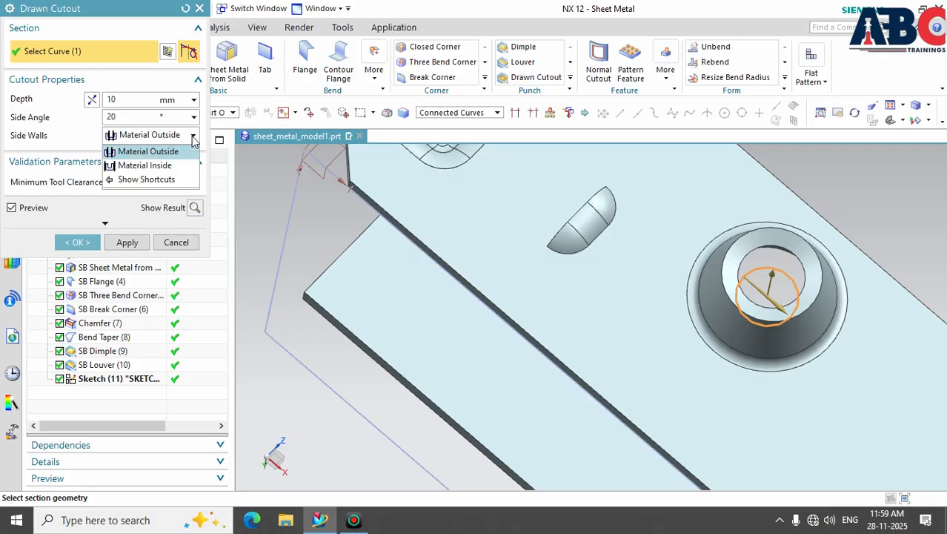
left_click(184, 164)
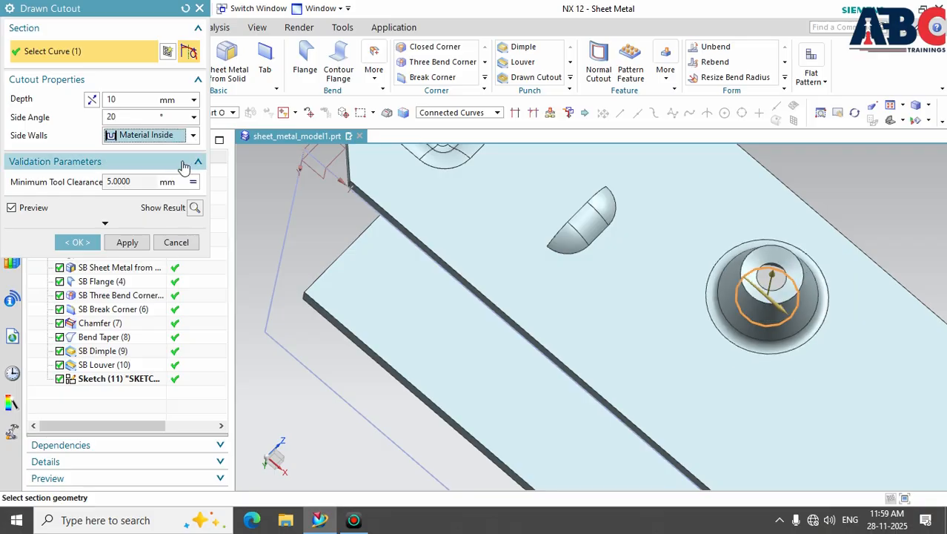
left_click(193, 135)
left_click(186, 150)
- Create the drawn cutout with 10 mm depth, 20° side angle and Material Outside side walls
left_click(193, 135)
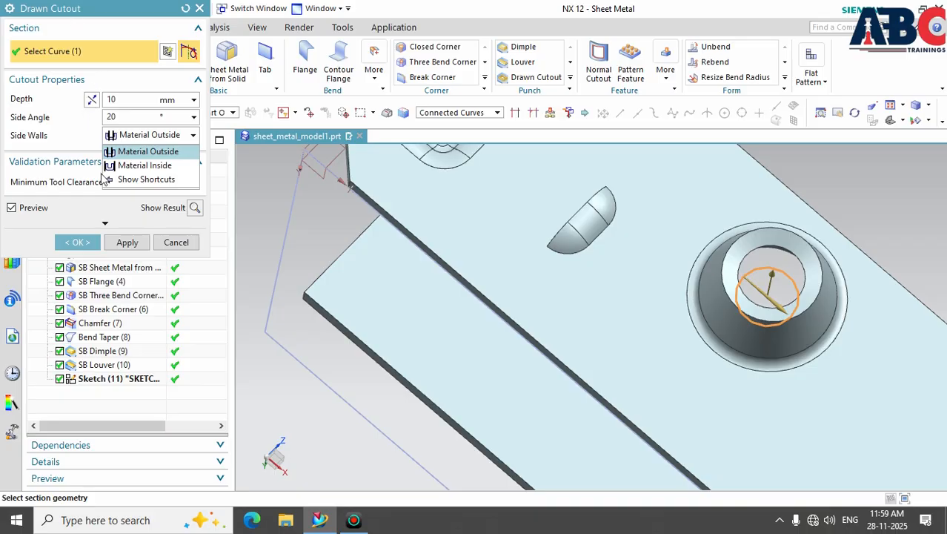
left_click(83, 246)
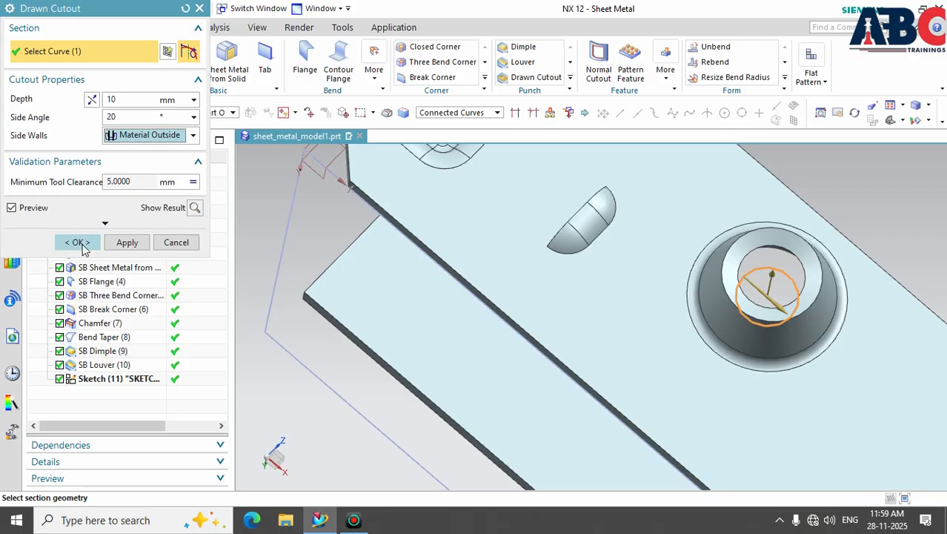
left_click(78, 243)
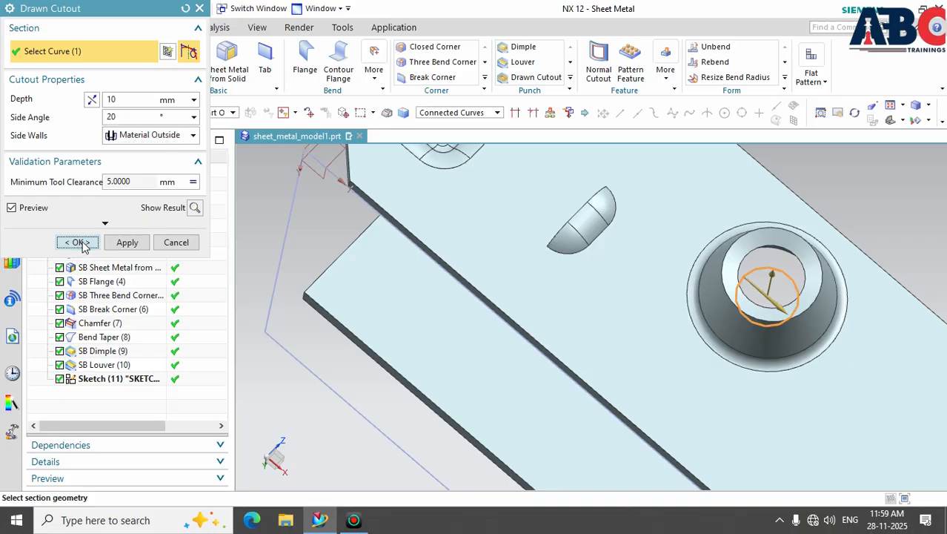
- Start a Bead and sketch its section on the punched face as a vertical line about 13 mm long beyond the drawn cutout, finishing the sketch
left_click(570, 80)
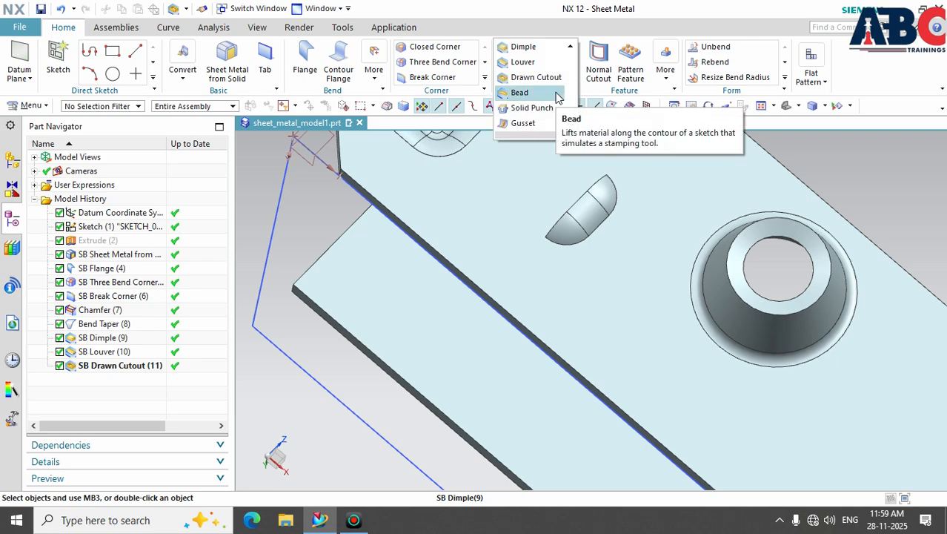
left_click(556, 94)
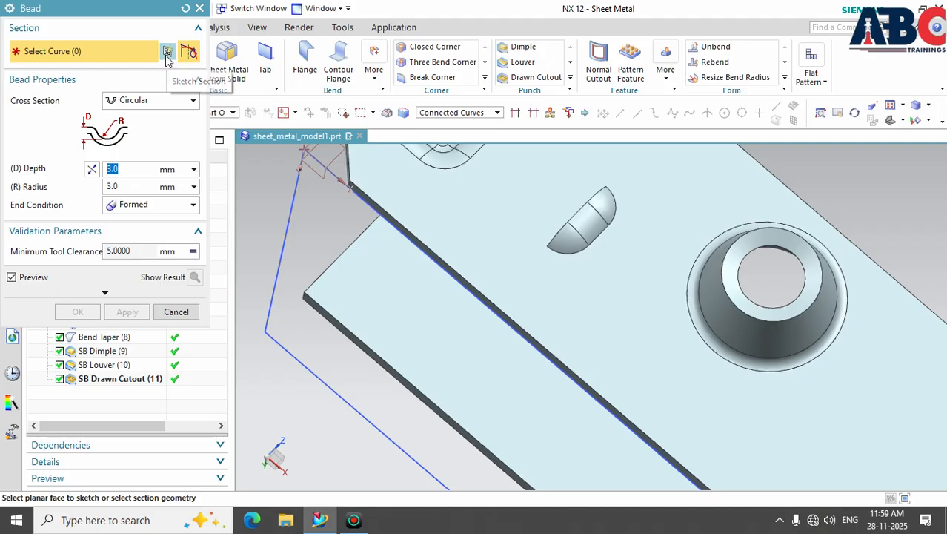
left_click(168, 52)
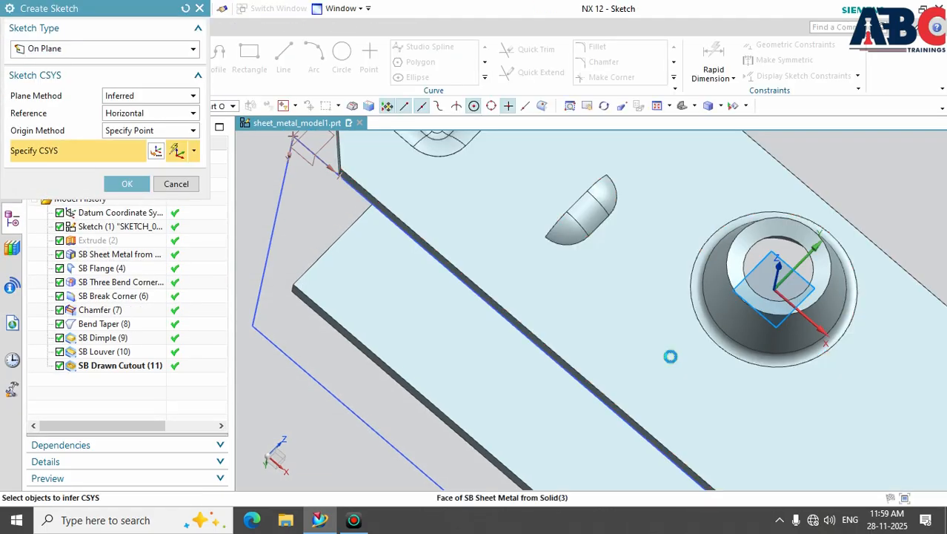
left_click(671, 355)
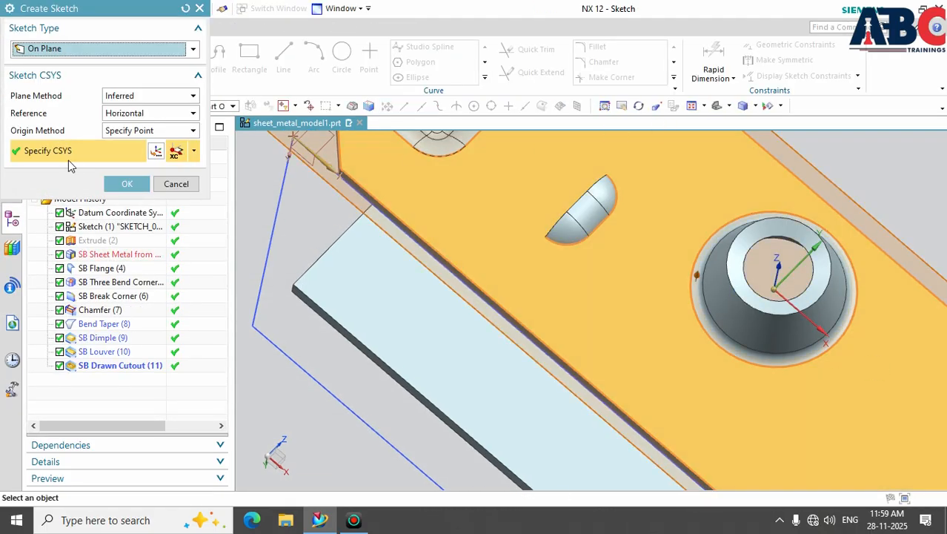
left_click(119, 183)
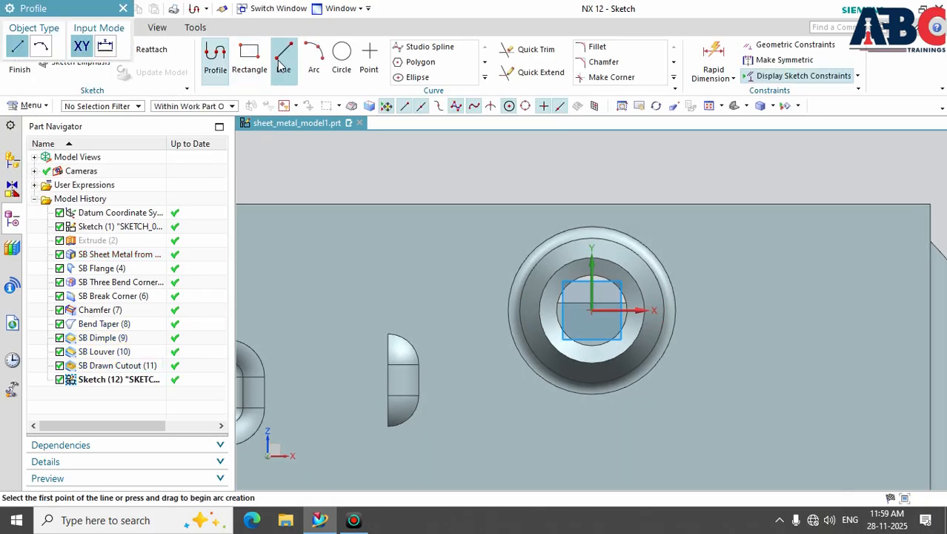
left_click(284, 56)
left_click(784, 250)
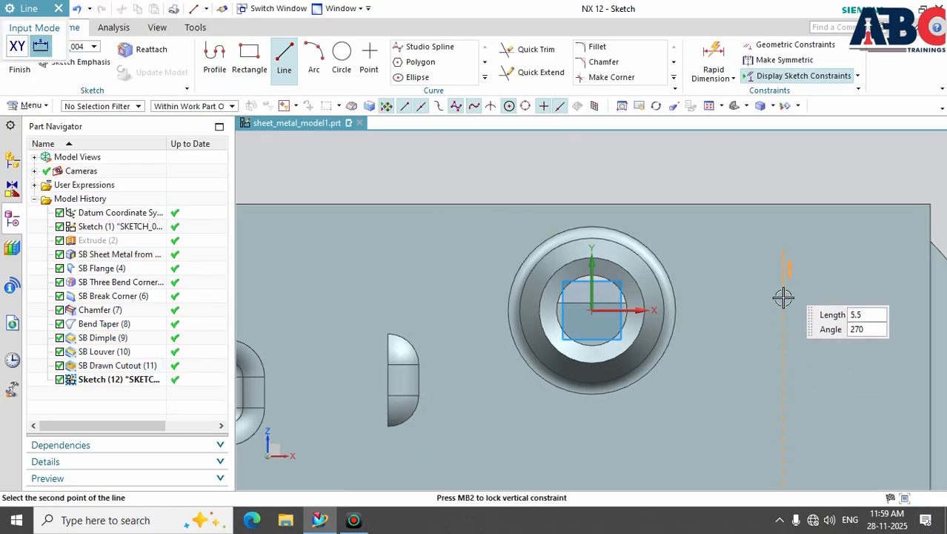
left_click(783, 363)
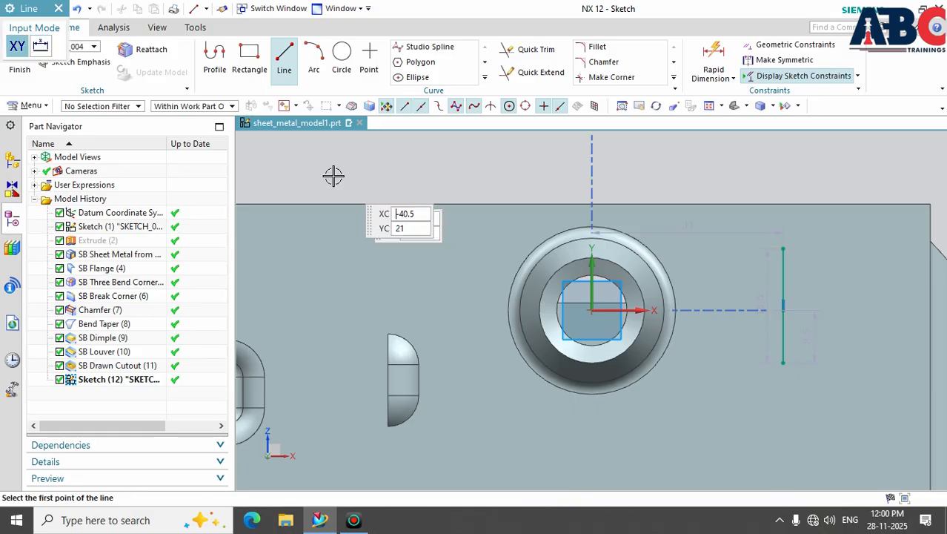
left_click(19, 60)
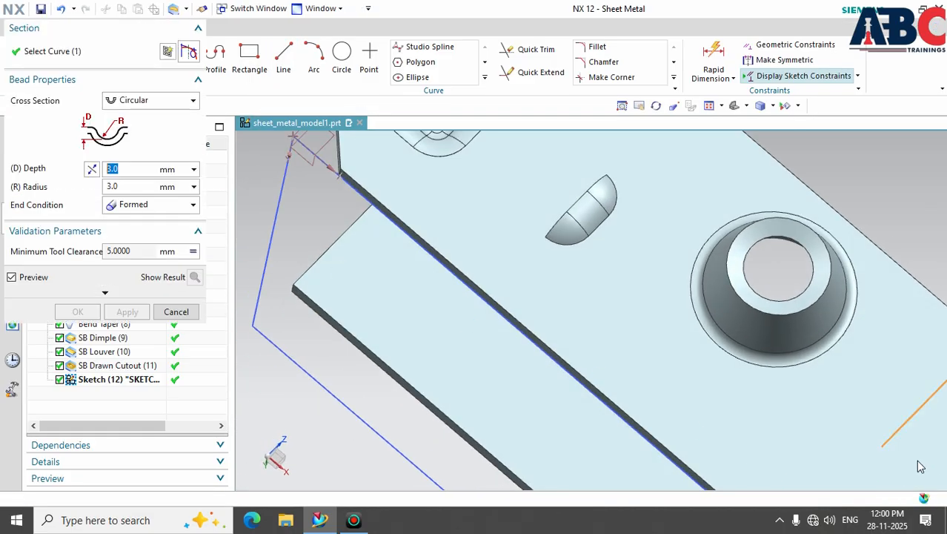
- Change the bead's cross section from Circular to U-Shaped
scroll(881, 456, "up", 2)
scroll(878, 449, "up", 4)
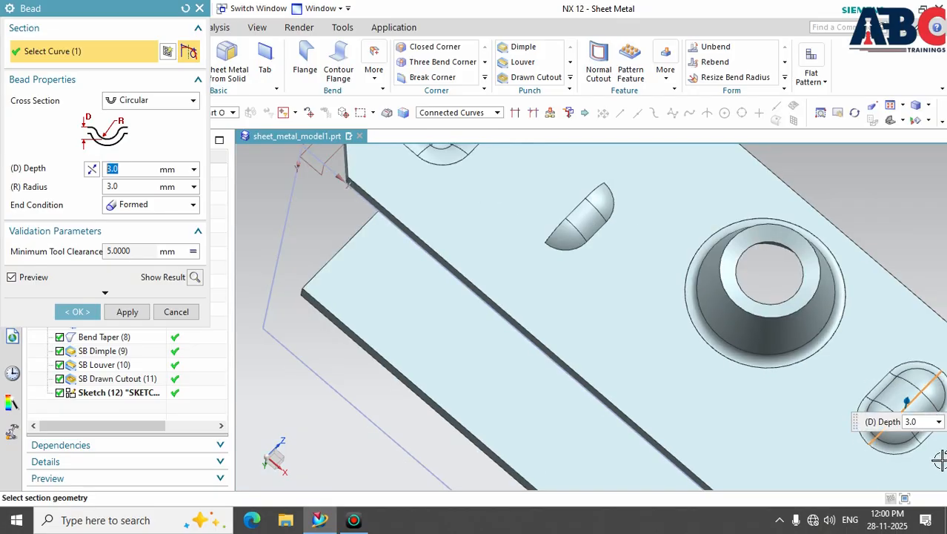
scroll(910, 445, "down", 6)
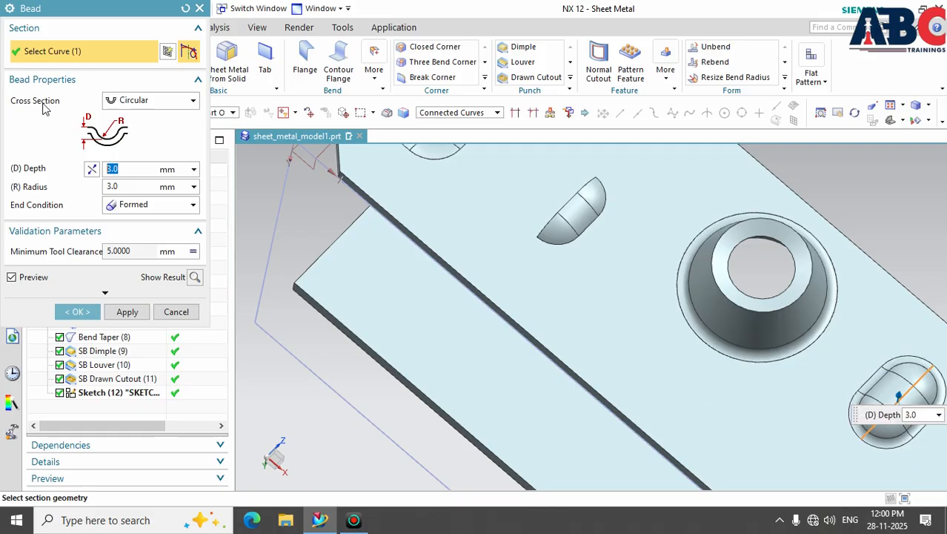
left_click(192, 102)
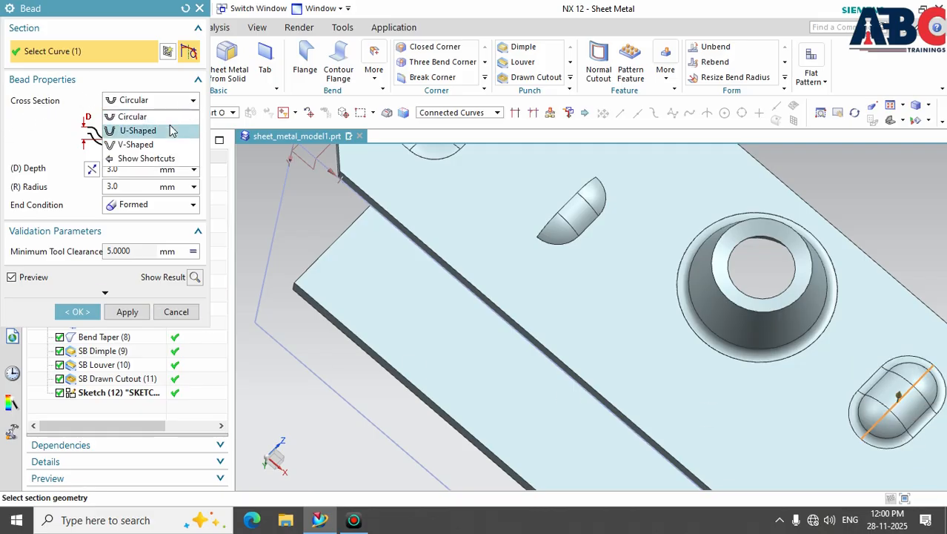
left_click(172, 130)
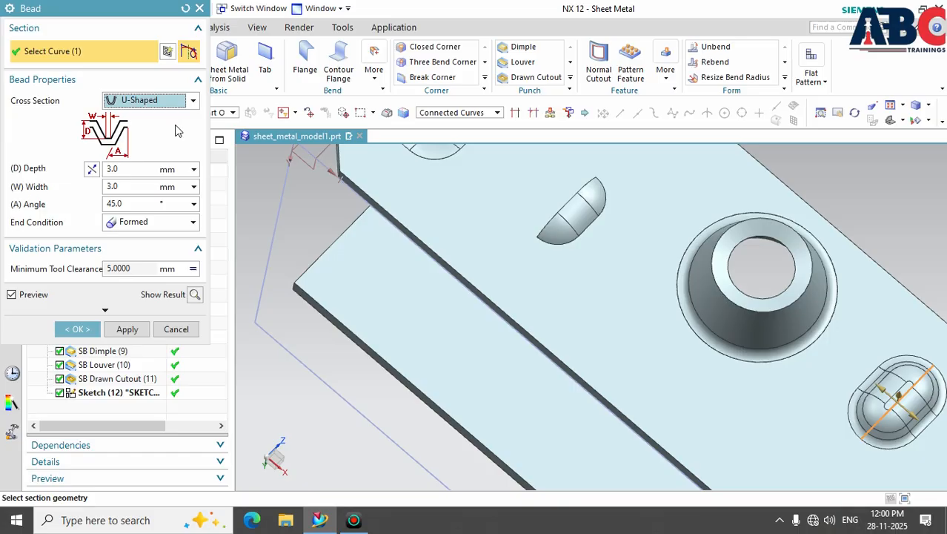
scroll(923, 441, "up", 5)
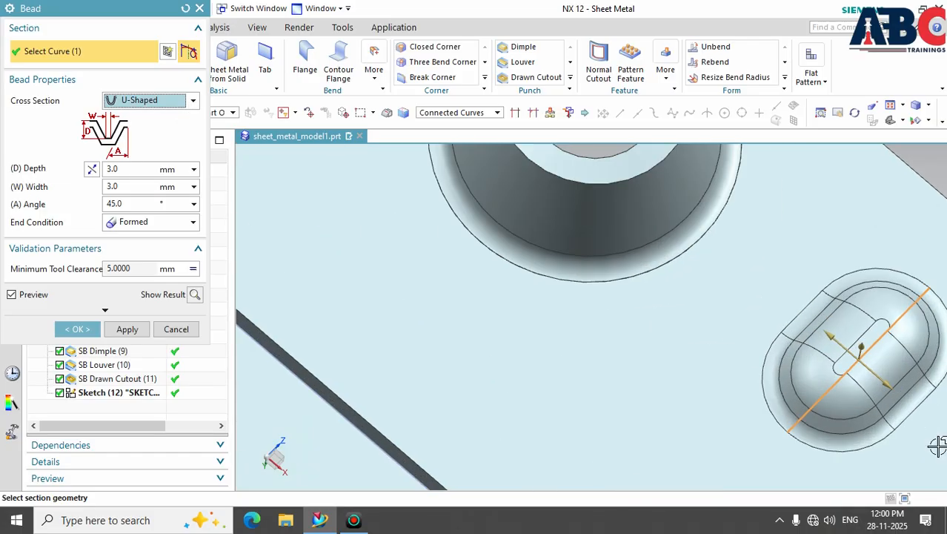
scroll(920, 440, "down", 3)
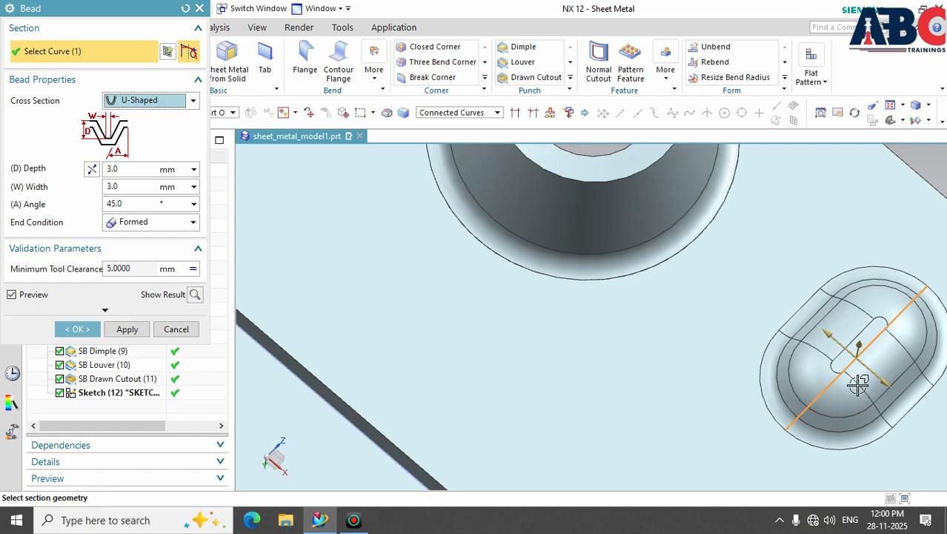
middle_click_drag(858, 383, 681, 312, "shift")
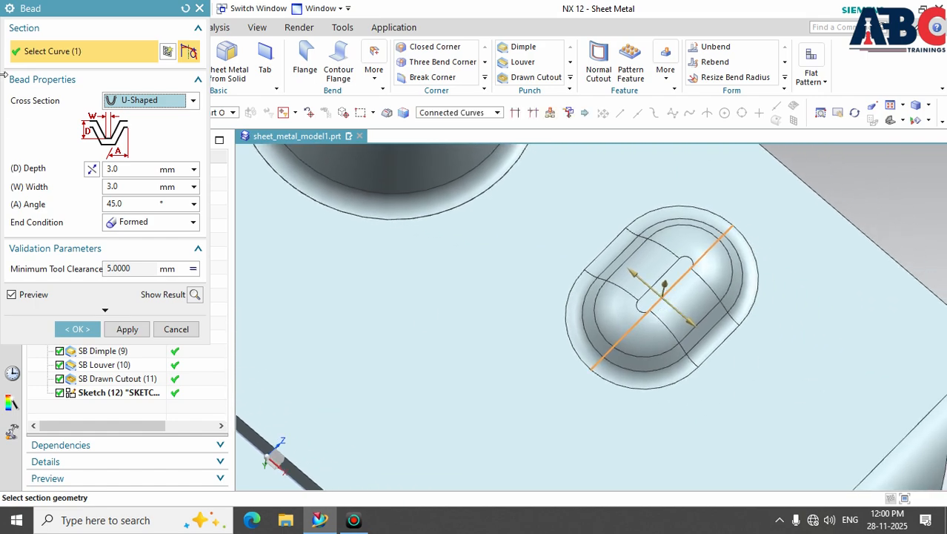
- Try the V-Shaped cross section for the bead and set it back to Circular
left_click(193, 101)
left_click(177, 146)
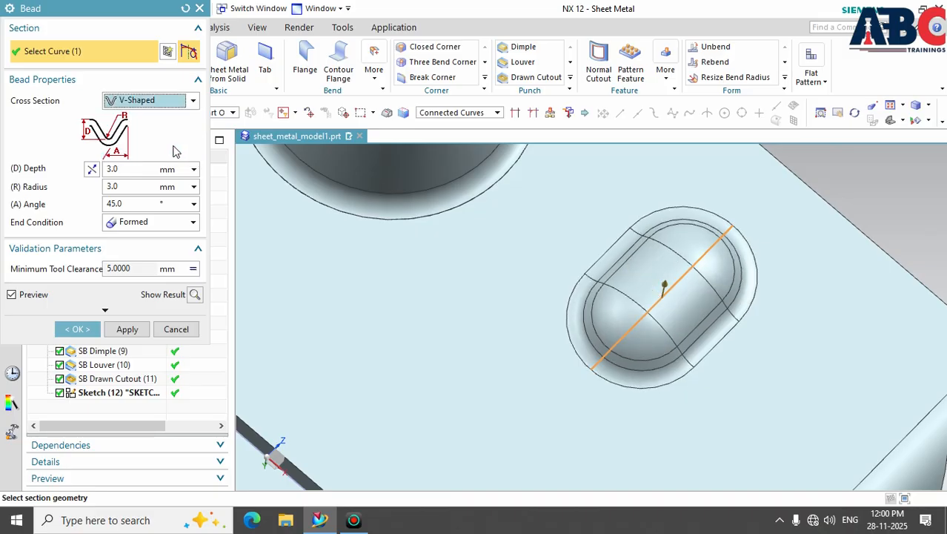
left_click(178, 100)
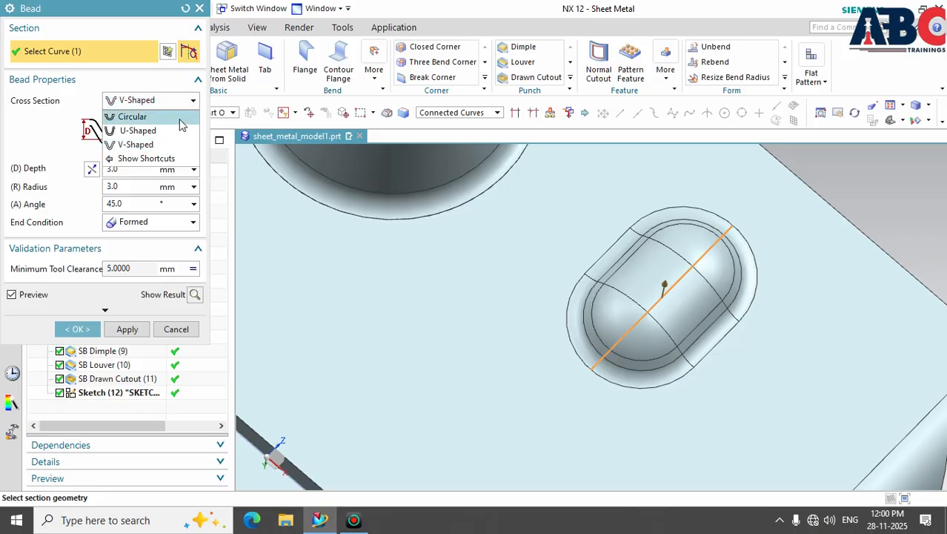
left_click(179, 116)
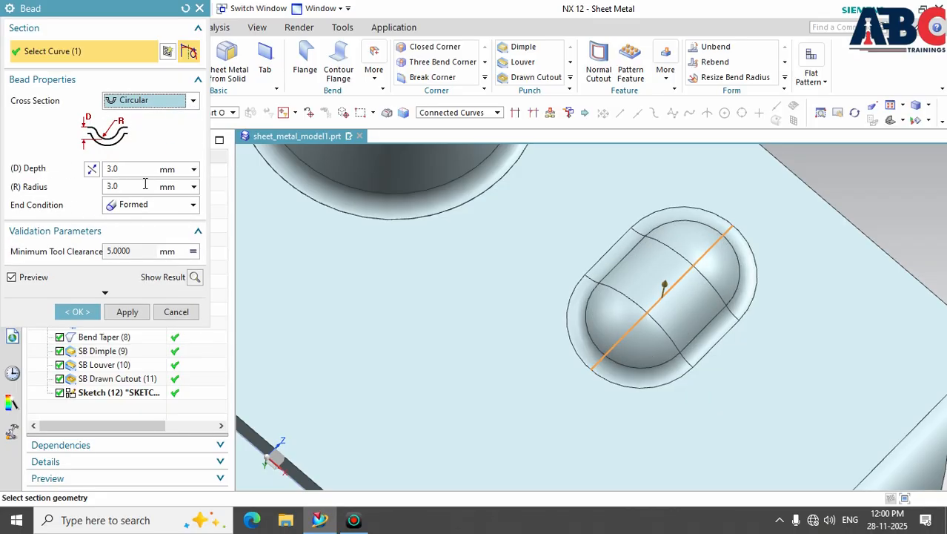
- Try the Formed, Lanced and Punched end conditions on the circular bead
left_click(193, 206)
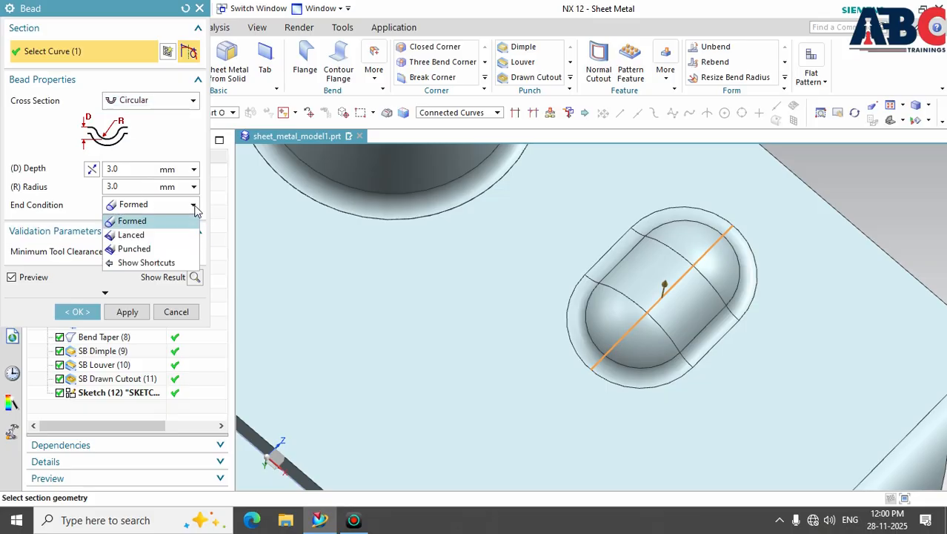
left_click(171, 223)
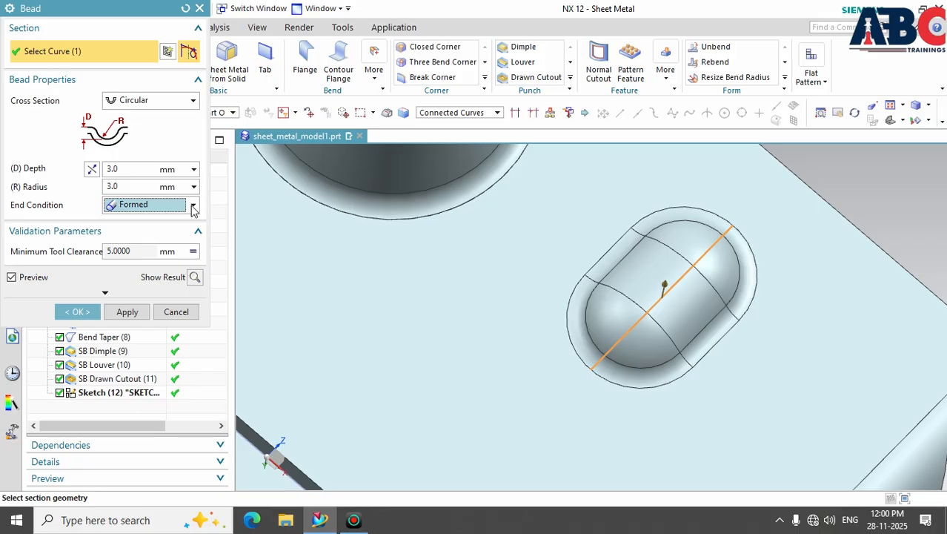
left_click(193, 208)
left_click(176, 237)
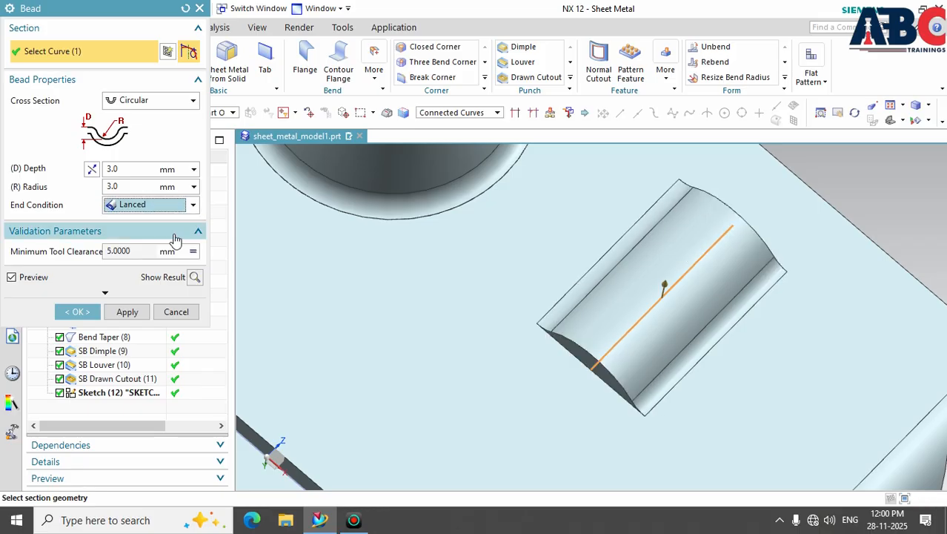
left_click(193, 205)
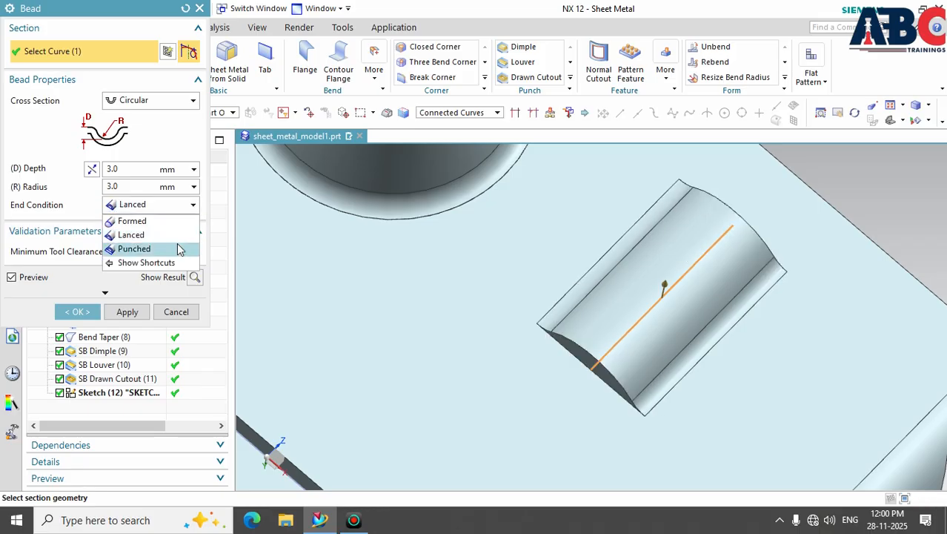
left_click(178, 250)
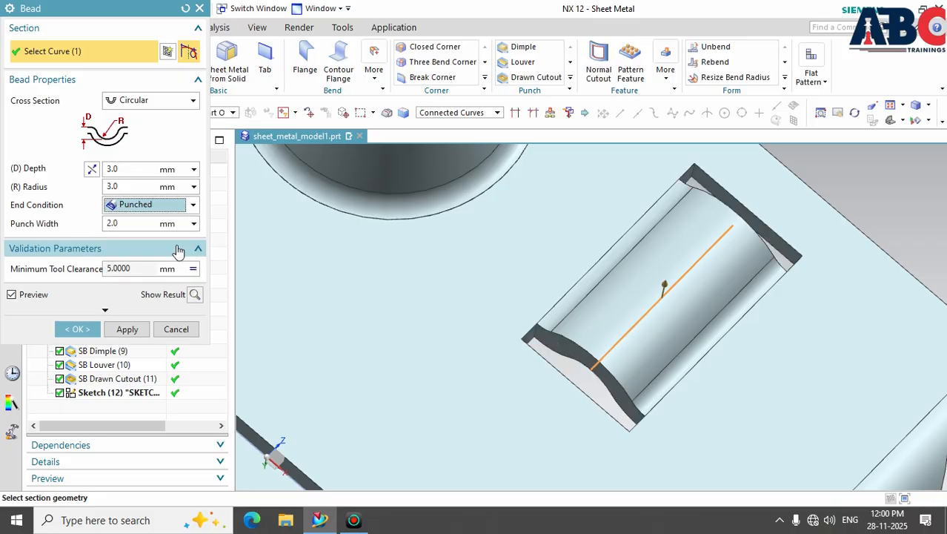
- Reverse the depth direction of the punched circular bead and flip it back outward
middle_click_drag(501, 398, 511, 373)
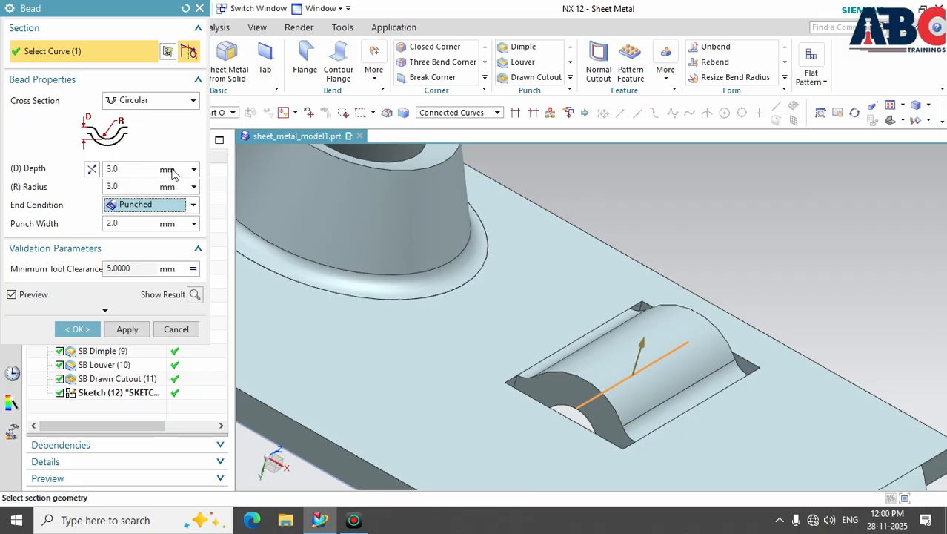
left_click(90, 171)
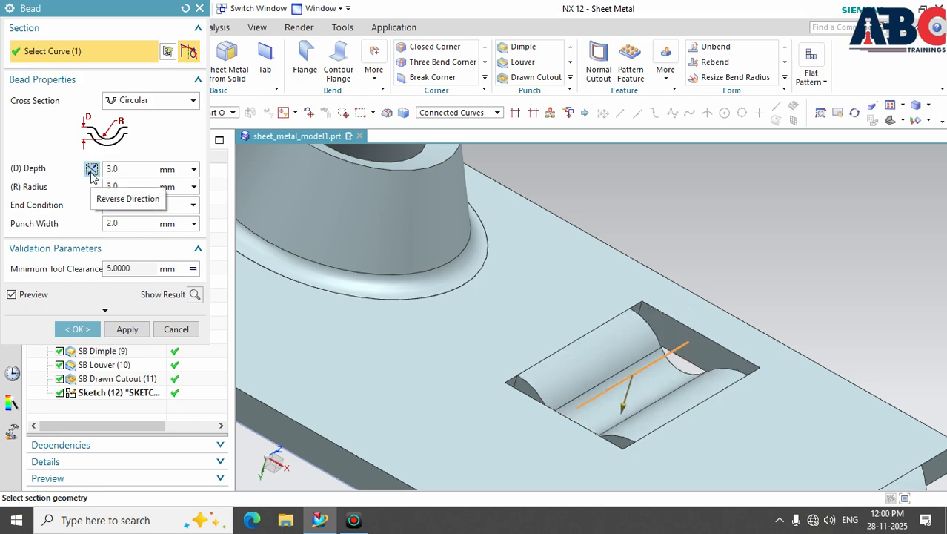
left_click(90, 171)
- Switch the bead to a U-Shaped cross section and try the Lanced and Punched end conditions on it
left_click(192, 100)
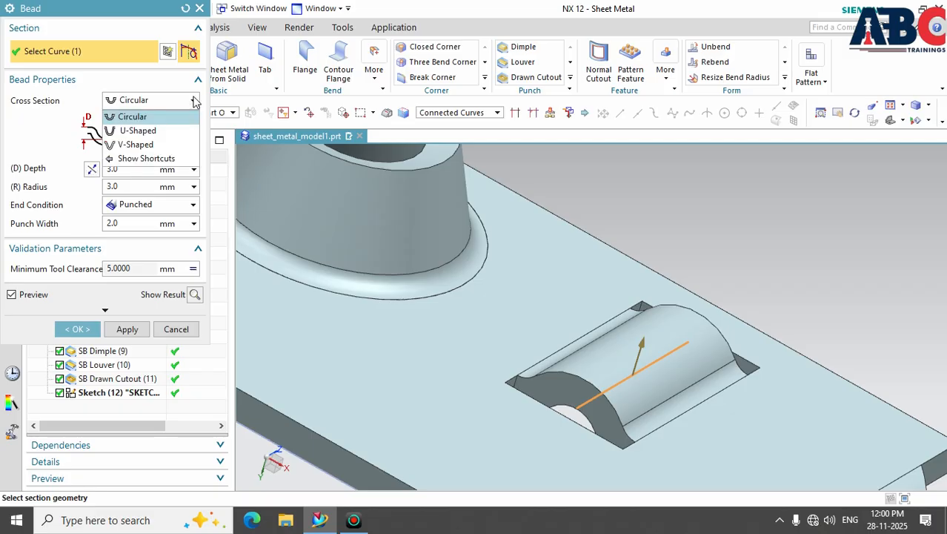
left_click(173, 132)
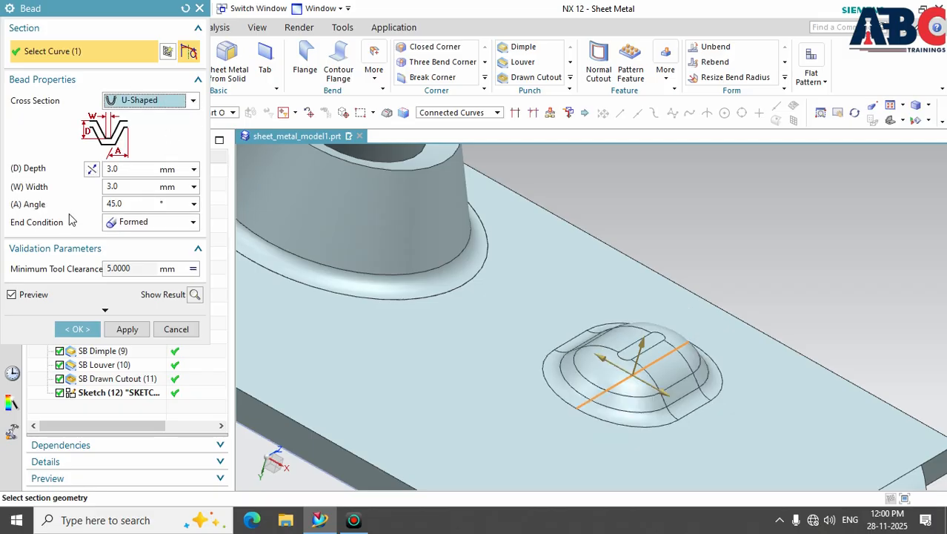
left_click(193, 224)
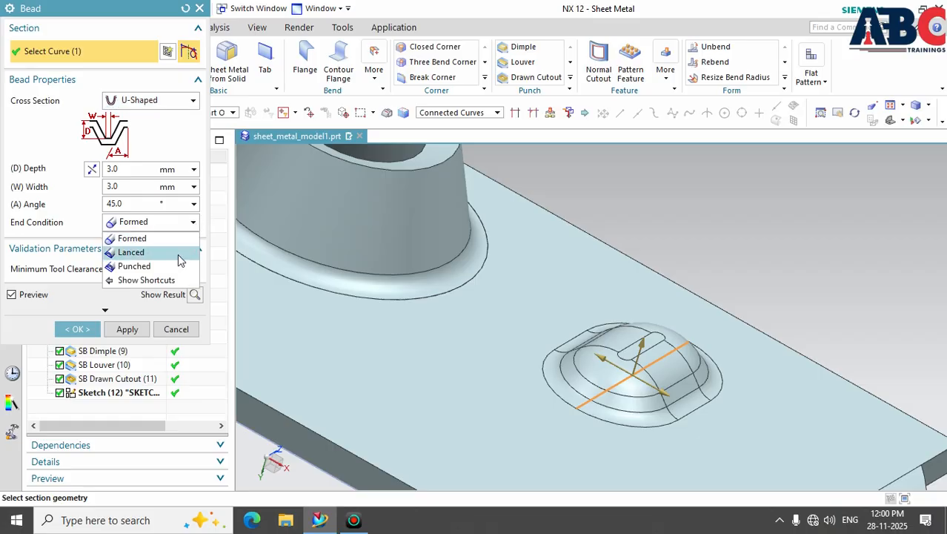
left_click(172, 253)
left_click(192, 223)
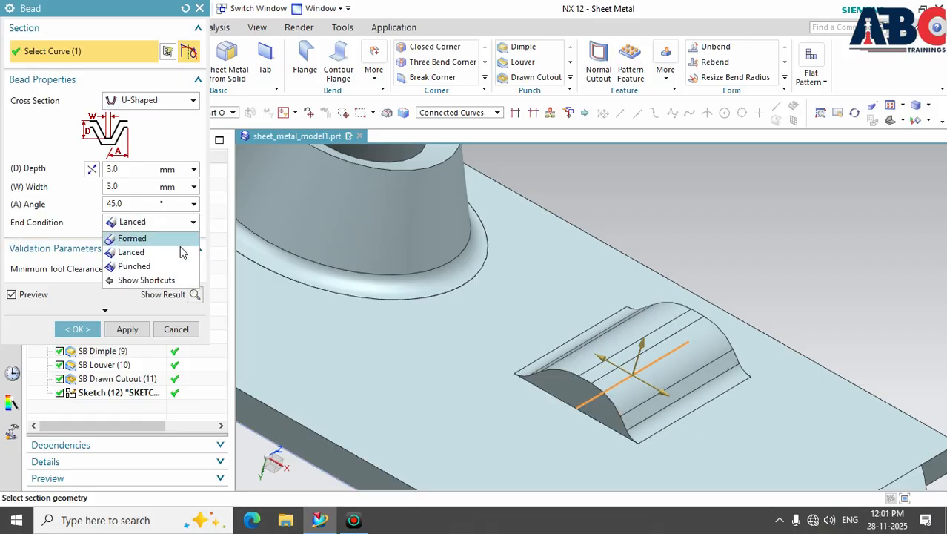
left_click(169, 267)
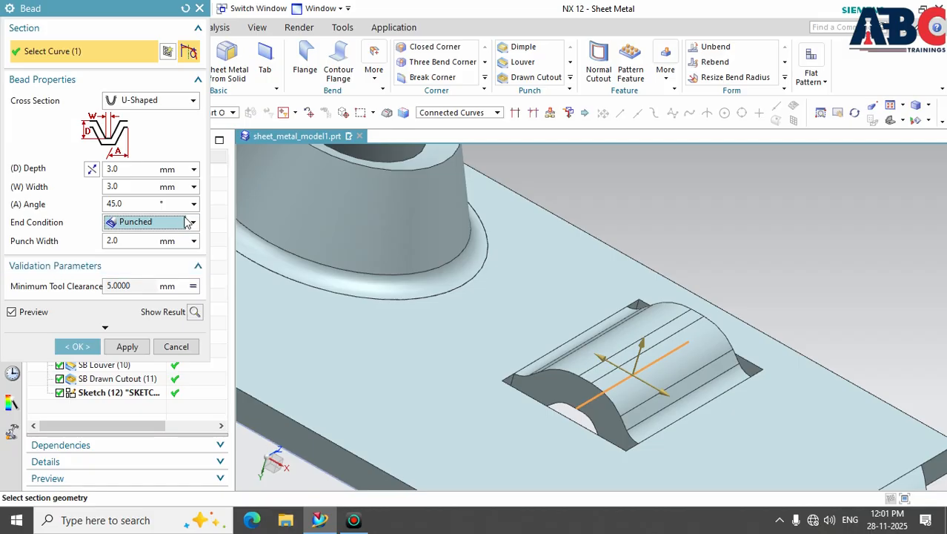
left_click(192, 223)
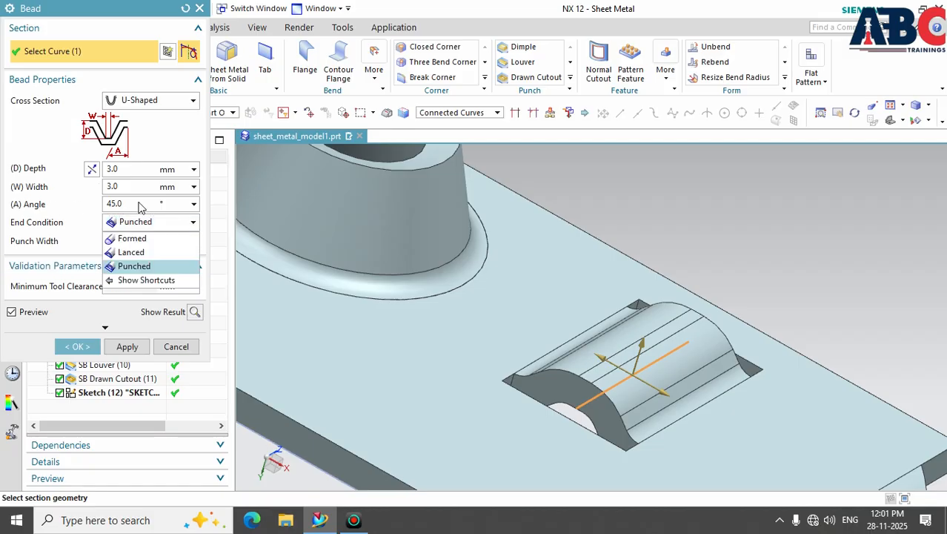
left_click(139, 204)
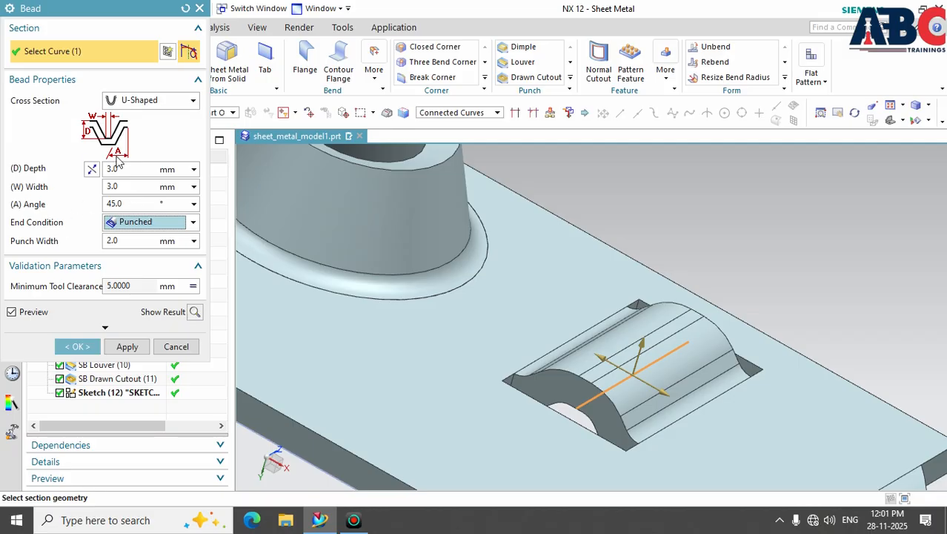
- Change the bead's cross section to V-Shaped and try the Lanced and Punched end conditions
left_click(196, 106)
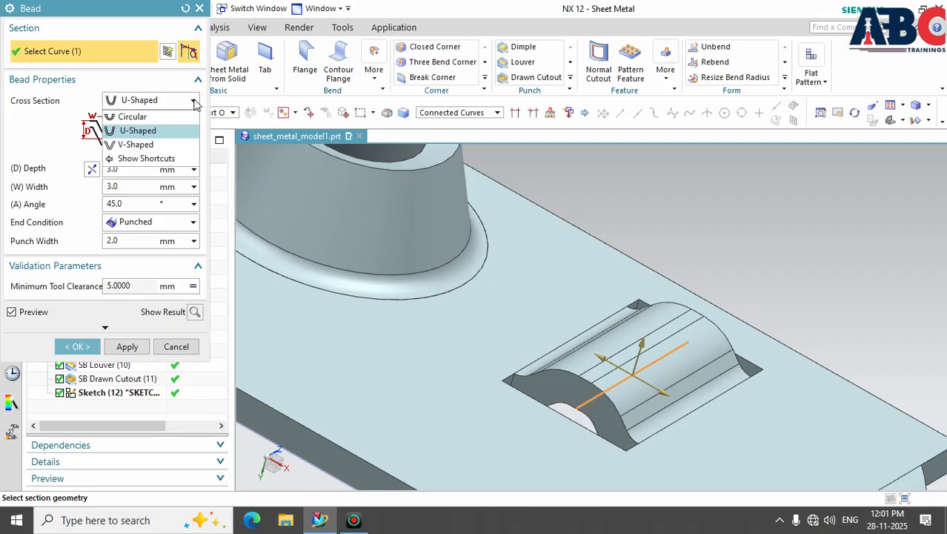
left_click(184, 143)
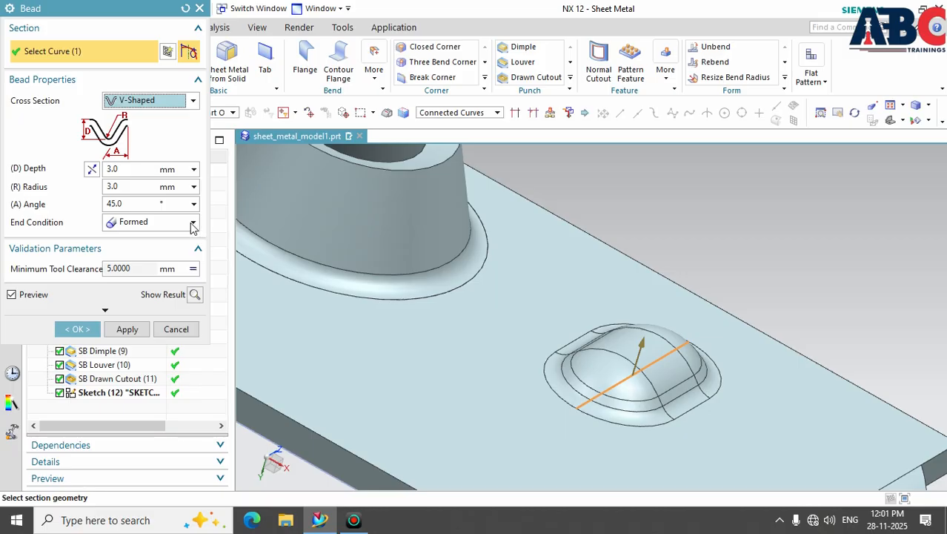
left_click(193, 224)
left_click(188, 252)
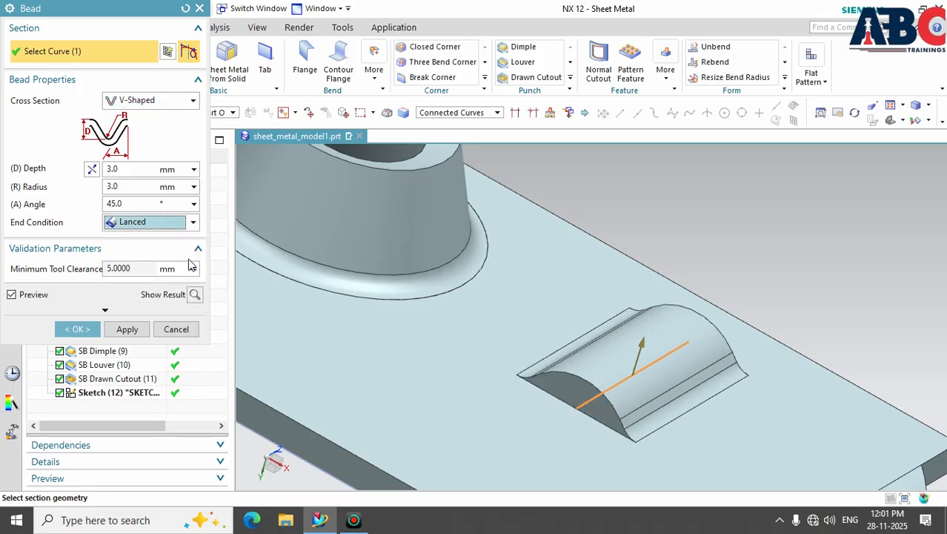
left_click(200, 223)
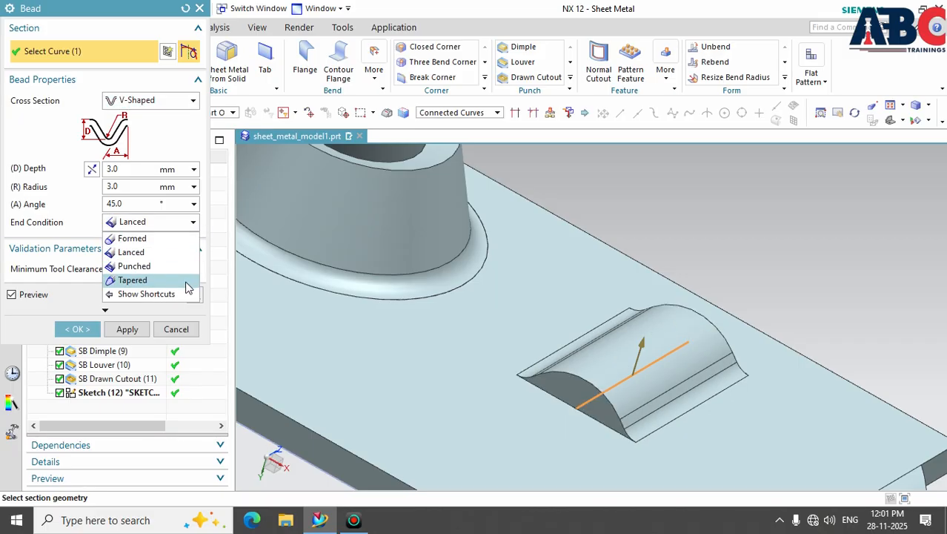
left_click(180, 266)
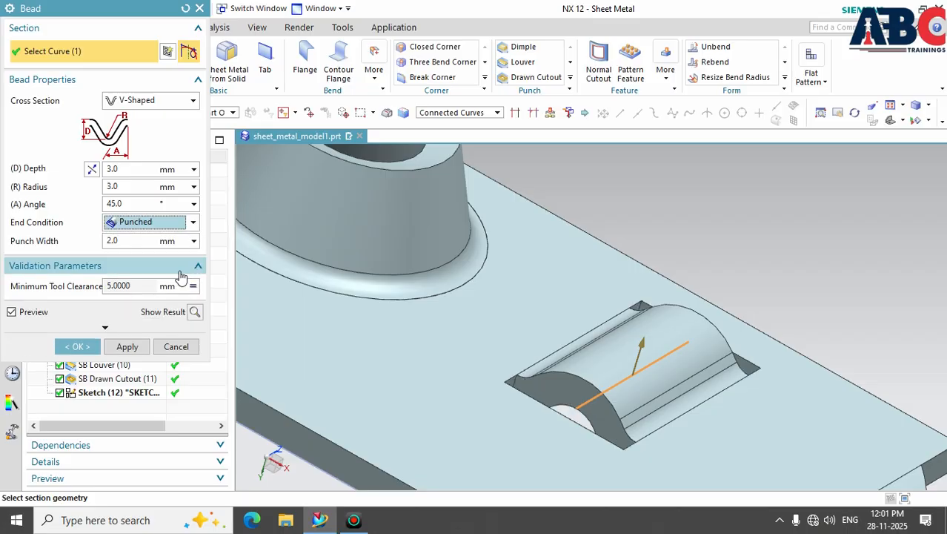
- Create the V-shaped bead with a Tapered end condition, 6 mm taper distance, 3 mm depth, 3 mm radius and 45° angle
left_click(195, 225)
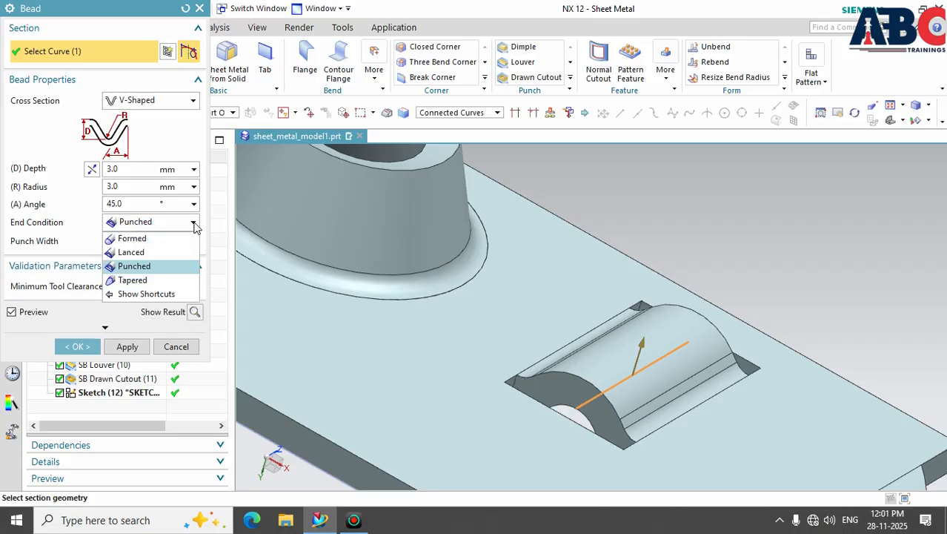
left_click(176, 279)
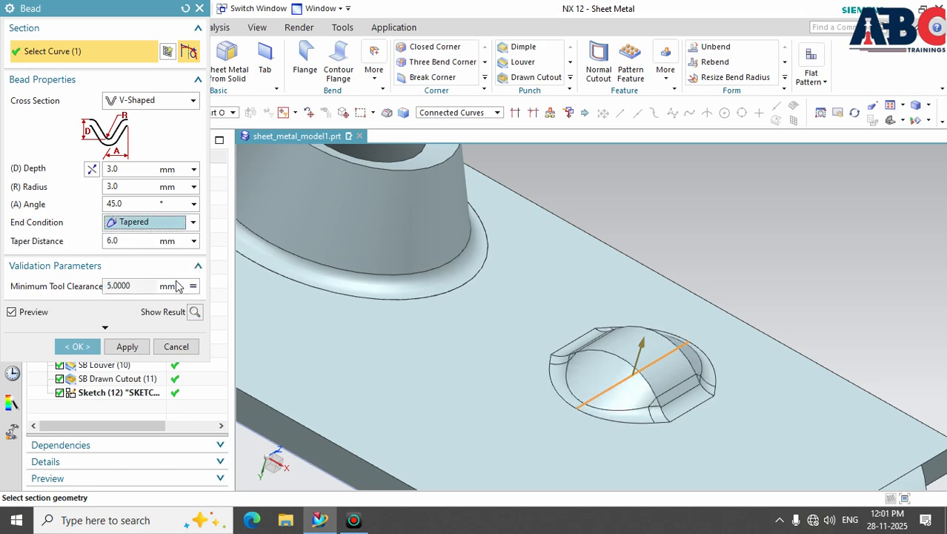
left_click(79, 347)
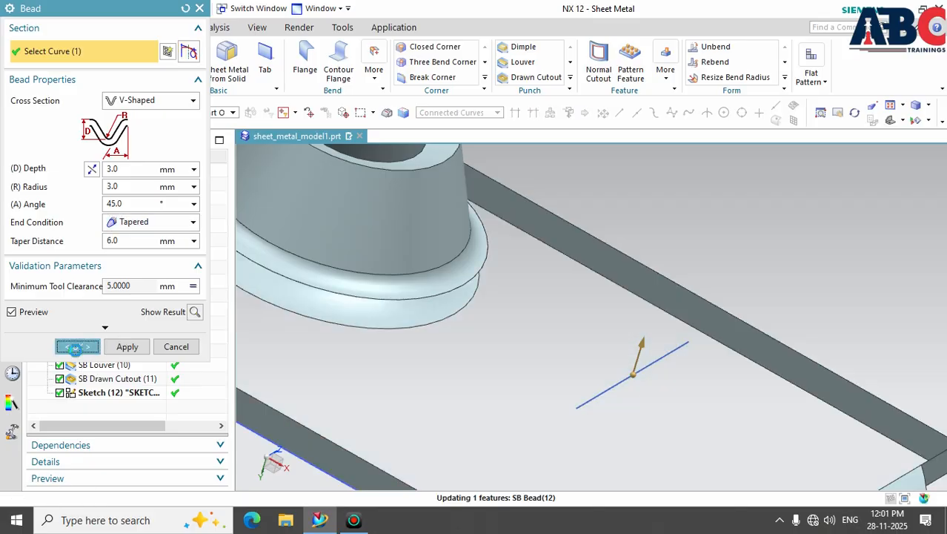
- Start Solid Punch, try its Die type, restore Punch and close the command without creating a feature
left_click(571, 79)
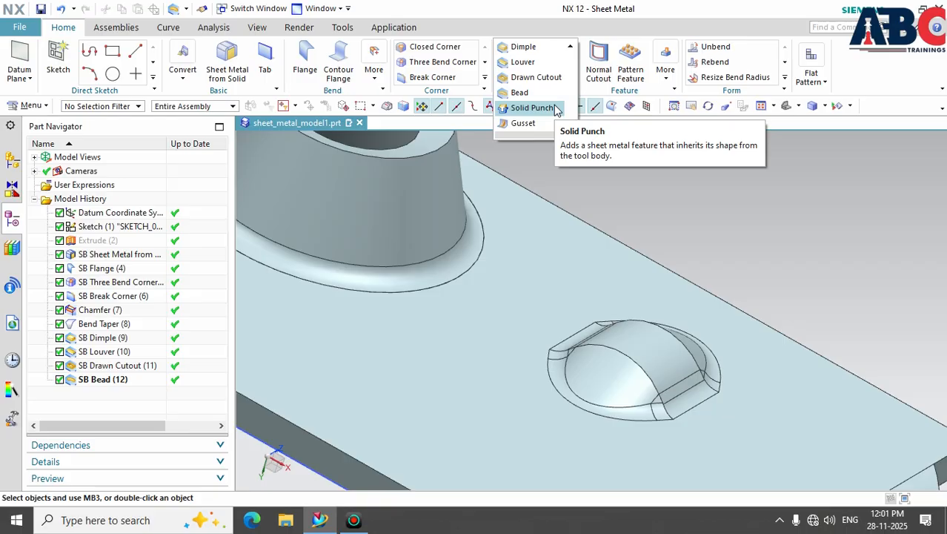
left_click(557, 108)
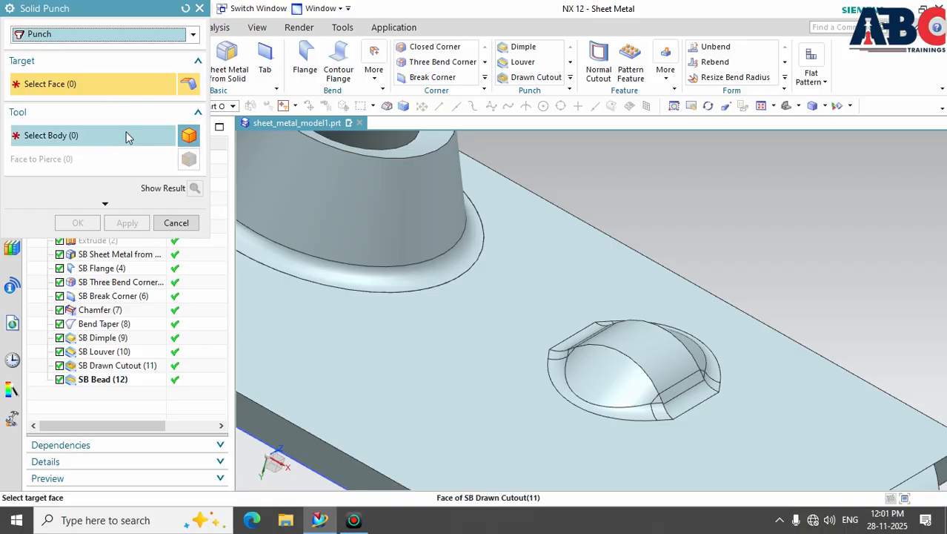
left_click(194, 34)
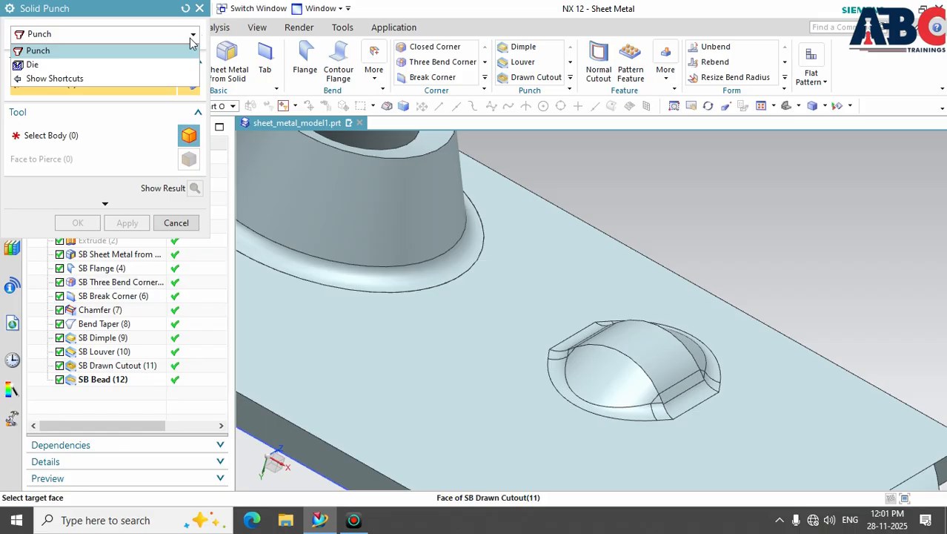
left_click(178, 65)
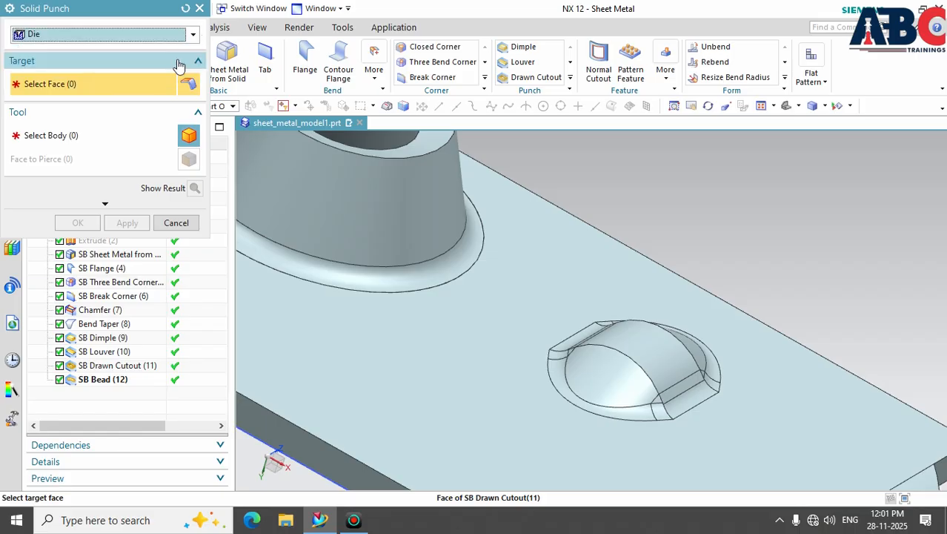
left_click(193, 34)
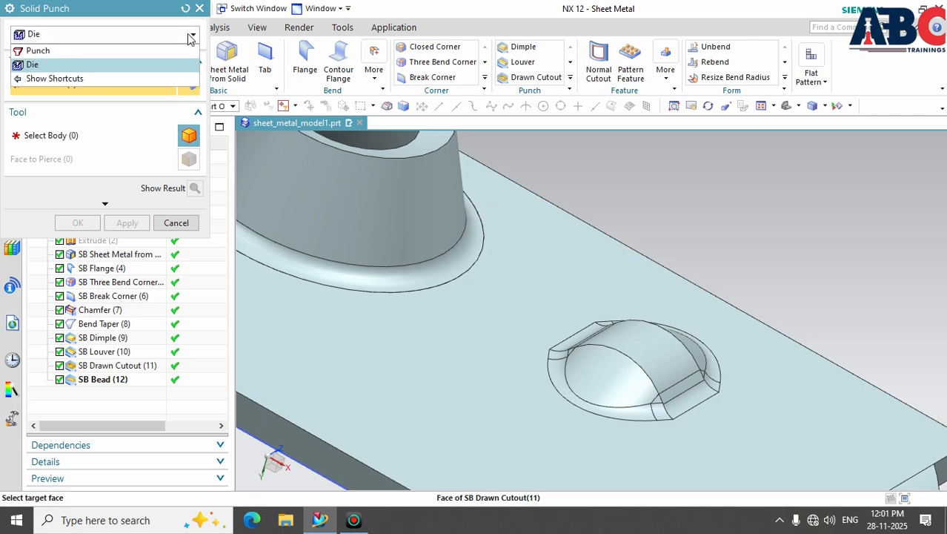
left_click(152, 51)
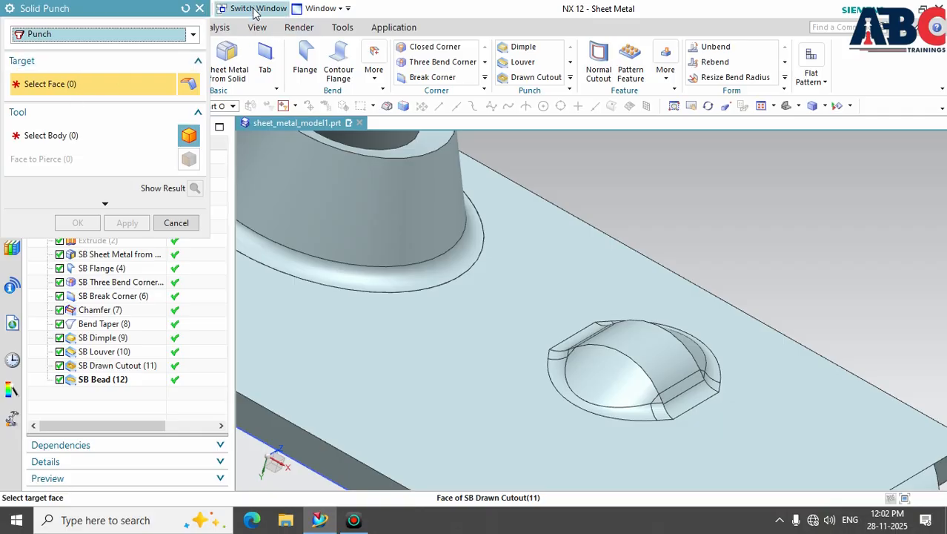
left_click(200, 9)
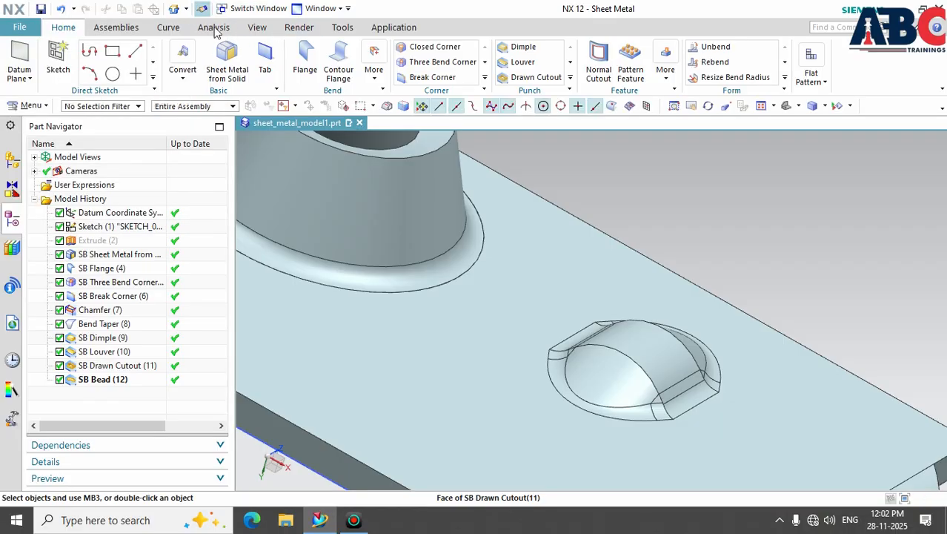
- Delete the features from SB Flange (4) through SB Bead (12) from the model history
scroll(856, 375, "down", 10)
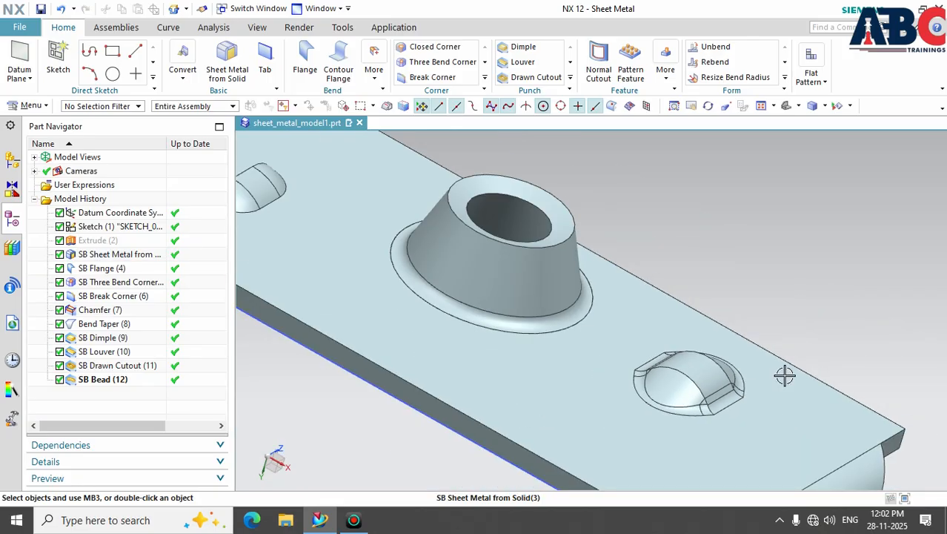
middle_click_drag(790, 412, 672, 295)
scroll(711, 459, "up", 2)
scroll(708, 448, "down", 2)
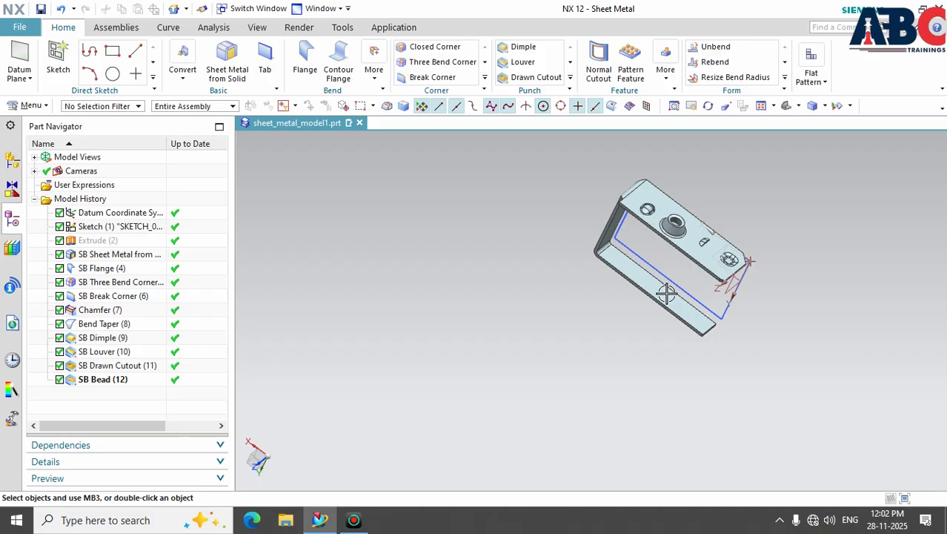
left_click(670, 295)
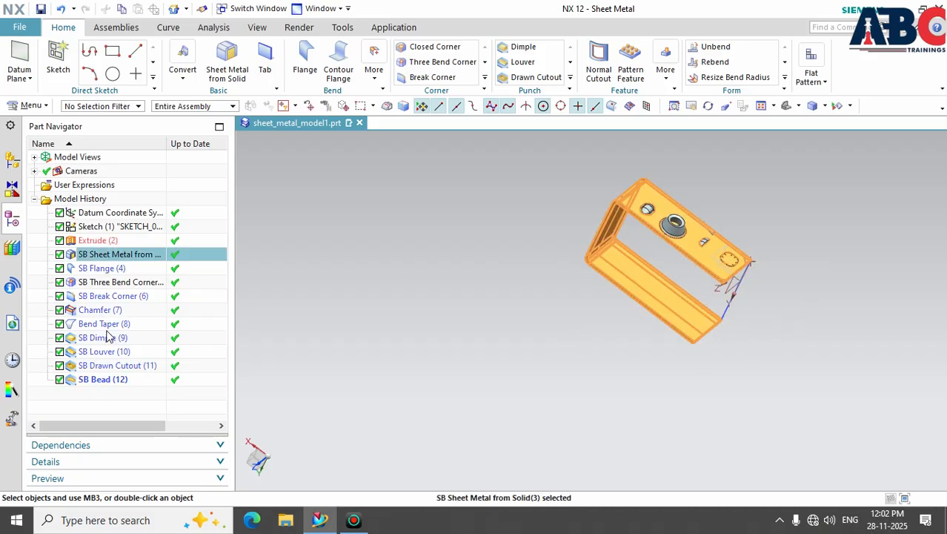
left_click(109, 268)
left_click(112, 282, "ctrl")
left_click(114, 296, "ctrl")
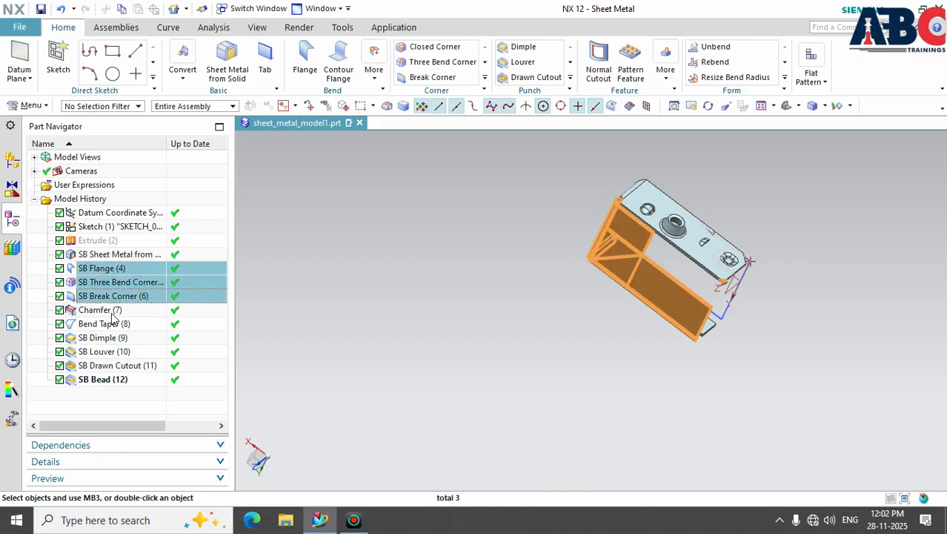
left_click(112, 311, "ctrl")
left_click(108, 325, "ctrl")
left_click(110, 338, "ctrl")
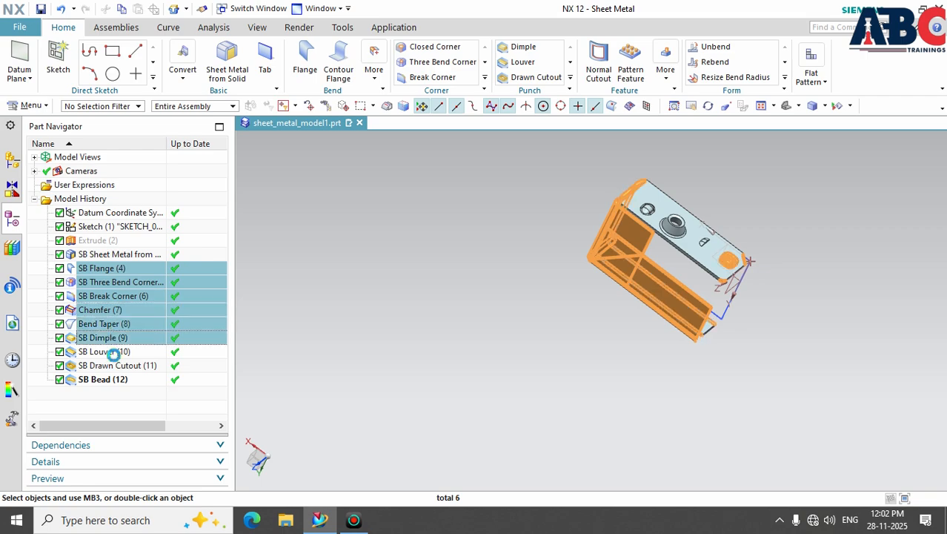
left_click(111, 352, "ctrl")
left_click(112, 365, "ctrl")
left_click(112, 378, "ctrl")
key("Delete")
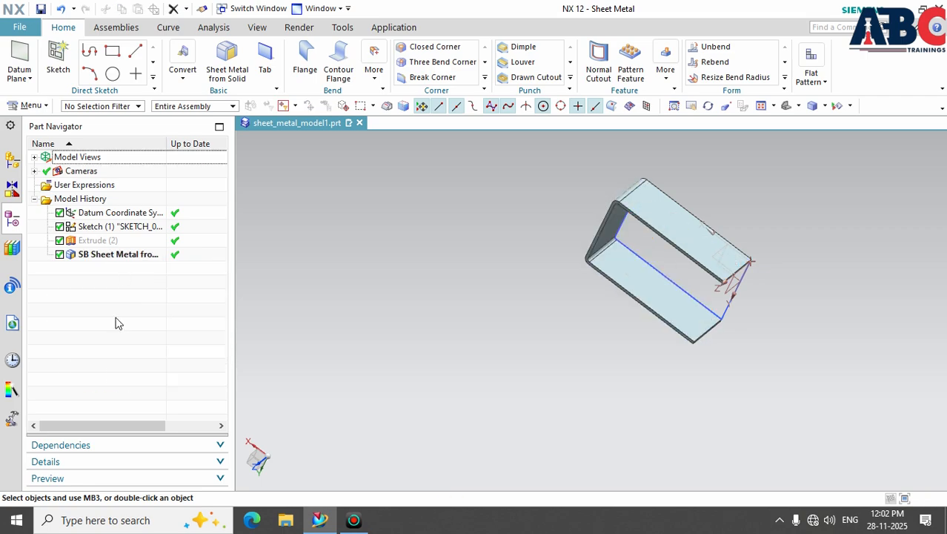
- Delete the Sheet Metal from Solid feature and the Extrude, leaving only the datum and the base sketch
left_click(119, 255)
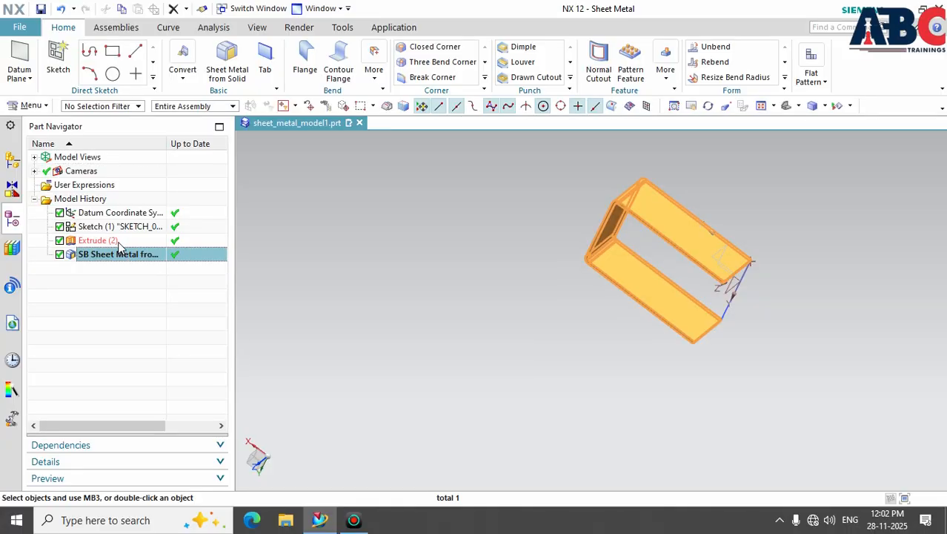
left_click(117, 240, "ctrl")
key("Delete")
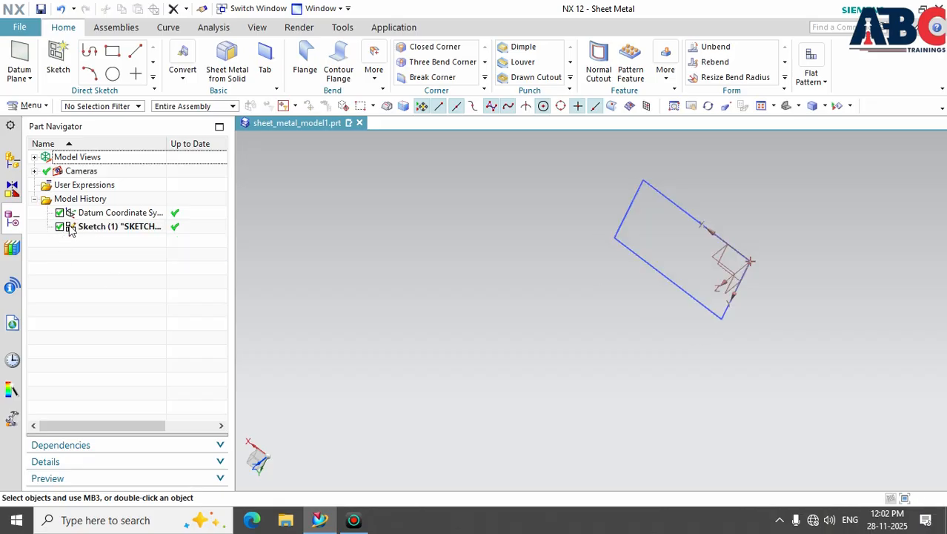
- Create a base Tab 3 mm thick from the four connected curves of the rectangular sketch
left_click(265, 60)
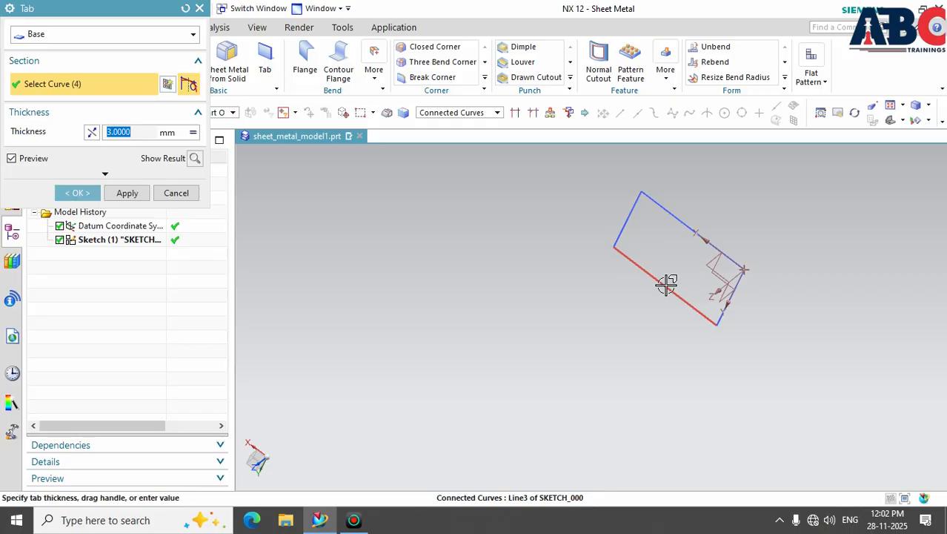
left_click(77, 192)
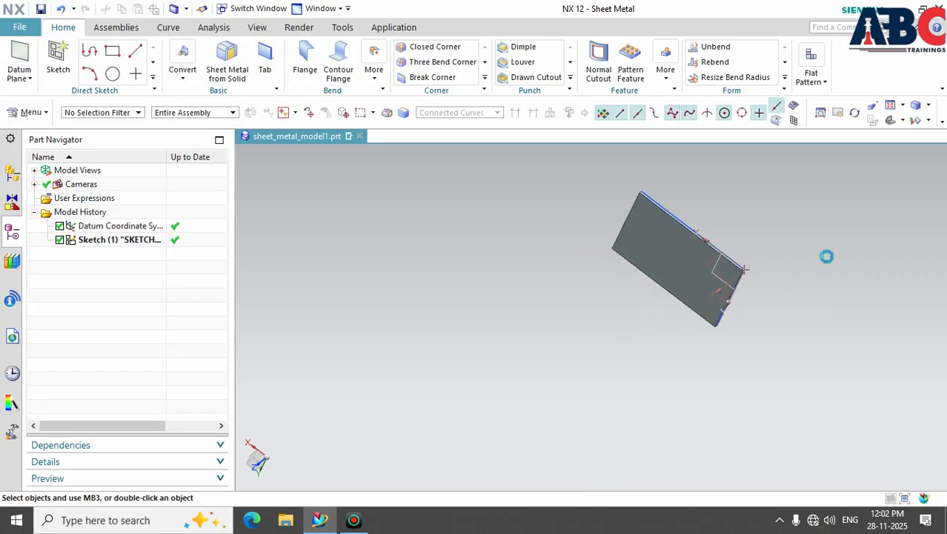
scroll(735, 228, "up", 3)
scroll(723, 208, "down", 2)
middle_click_drag(721, 226, 676, 245)
left_click(666, 239)
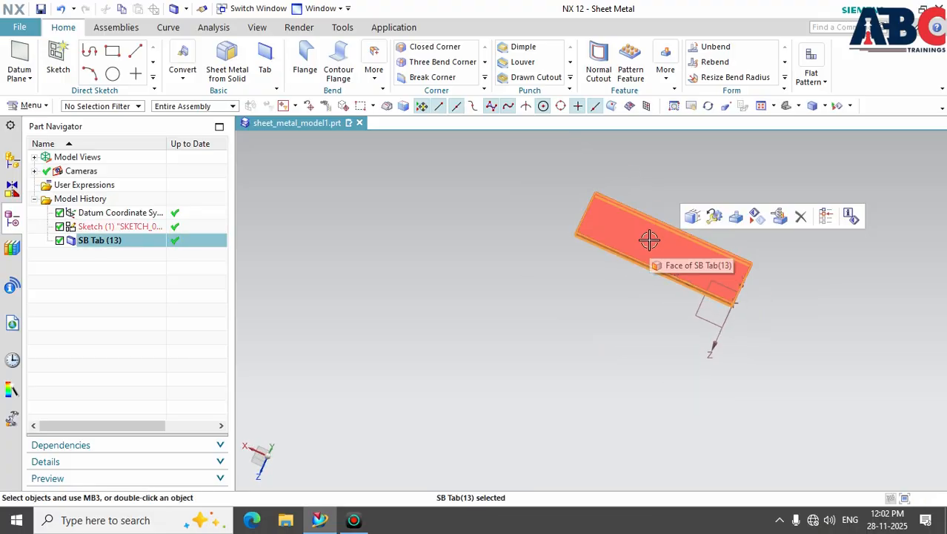
key("Escape")
- Sketch a closed four-sided profile with one slanted edge, about 20 mm wide and 25 mm tall, on the tab's broad face
left_click(53, 48)
left_click(683, 256)
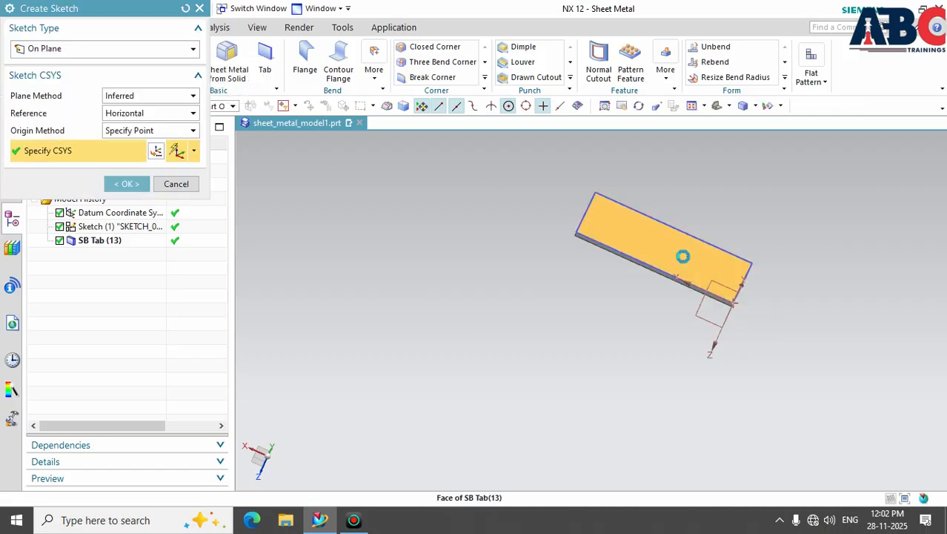
left_click(122, 183)
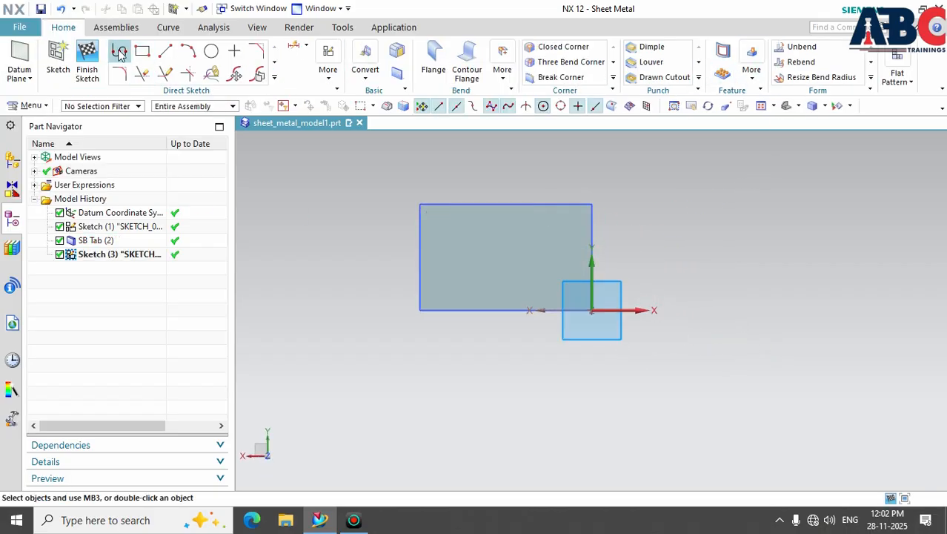
left_click(119, 52)
left_click(454, 241)
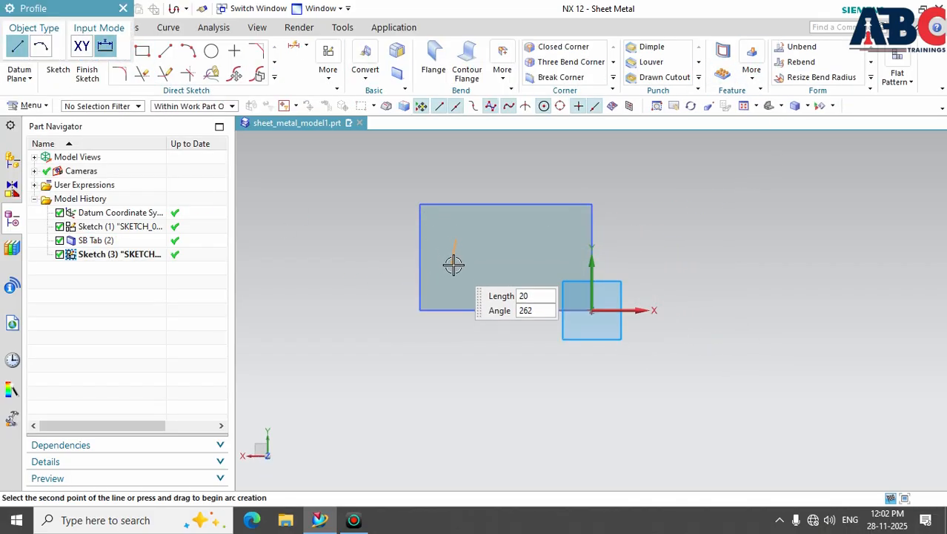
left_click(456, 270)
left_click(481, 271)
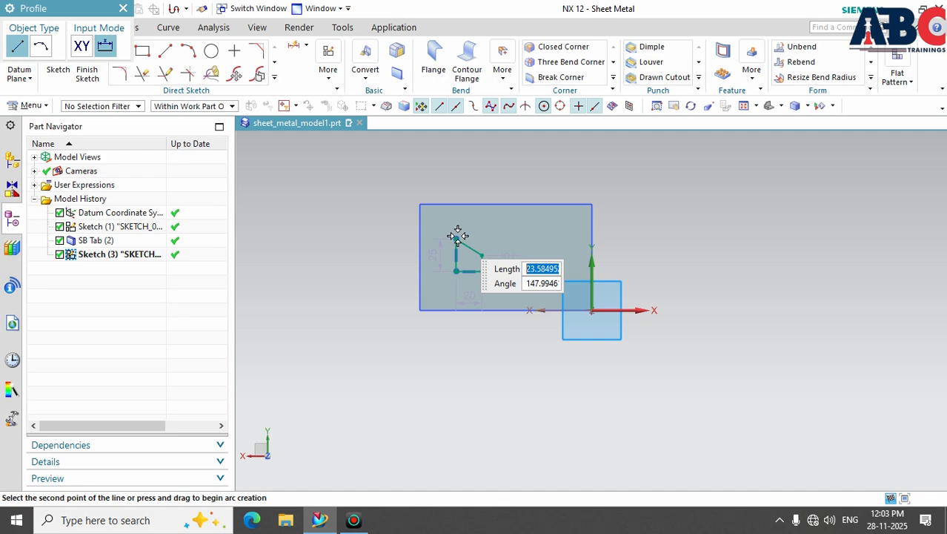
left_click(457, 237)
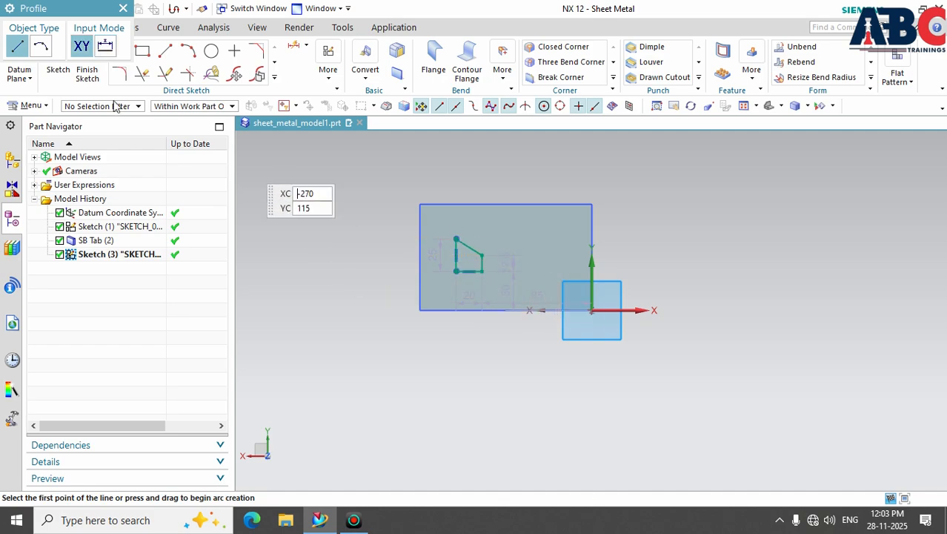
key("Escape")
left_click(88, 64)
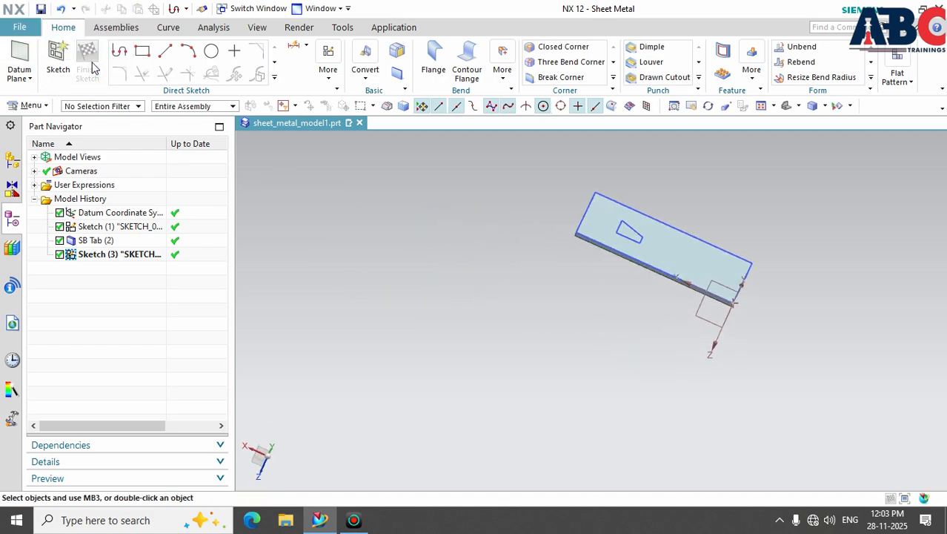
- Extrude the four-sided profile 10 mm outward from the tab face with the inferred Boolean
left_click(665, 69)
left_click(664, 107)
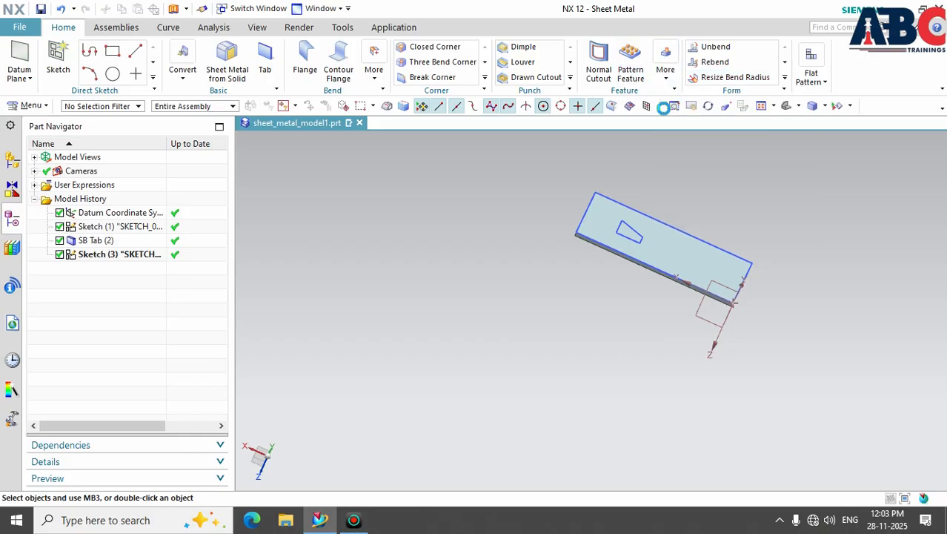
left_click(622, 243)
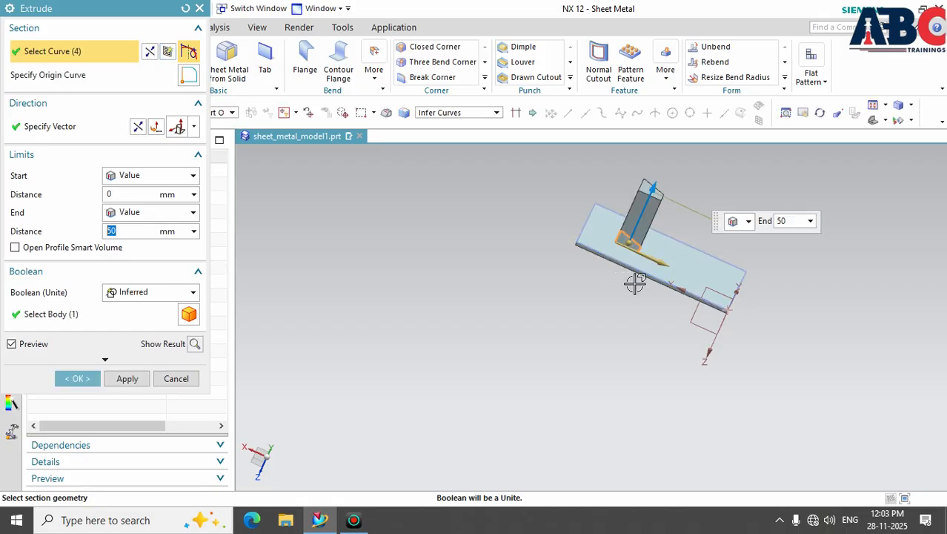
middle_click_drag(687, 234, 683, 207)
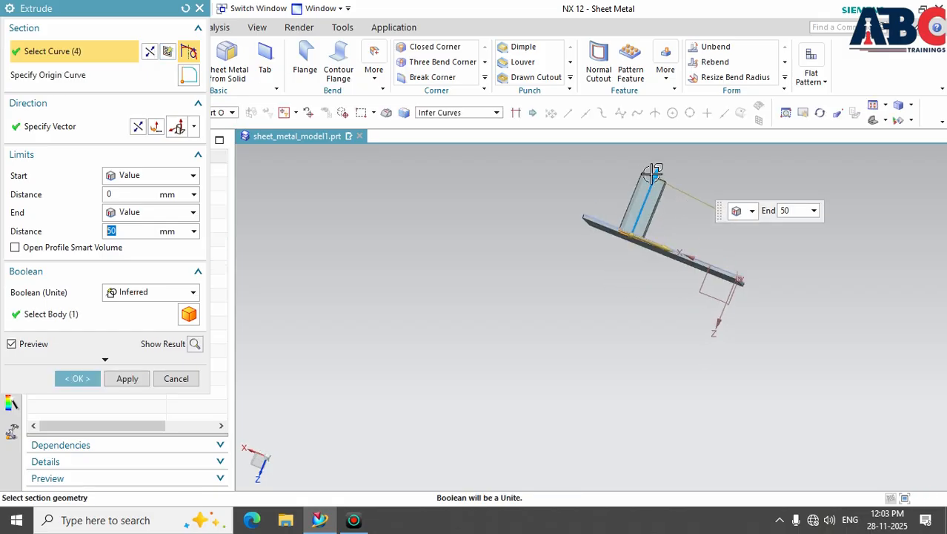
left_click_drag(661, 147, 634, 220)
middle_click_drag(755, 201, 751, 232)
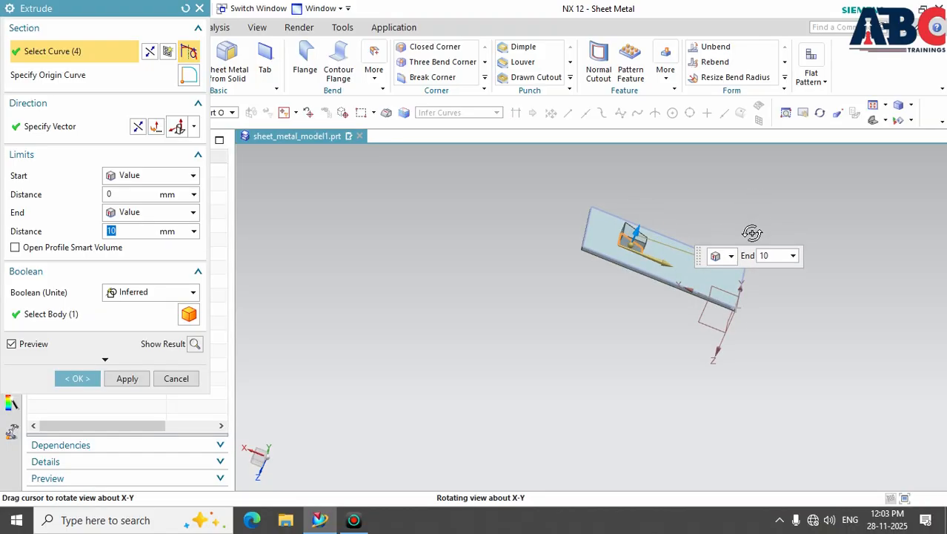
left_click(88, 379)
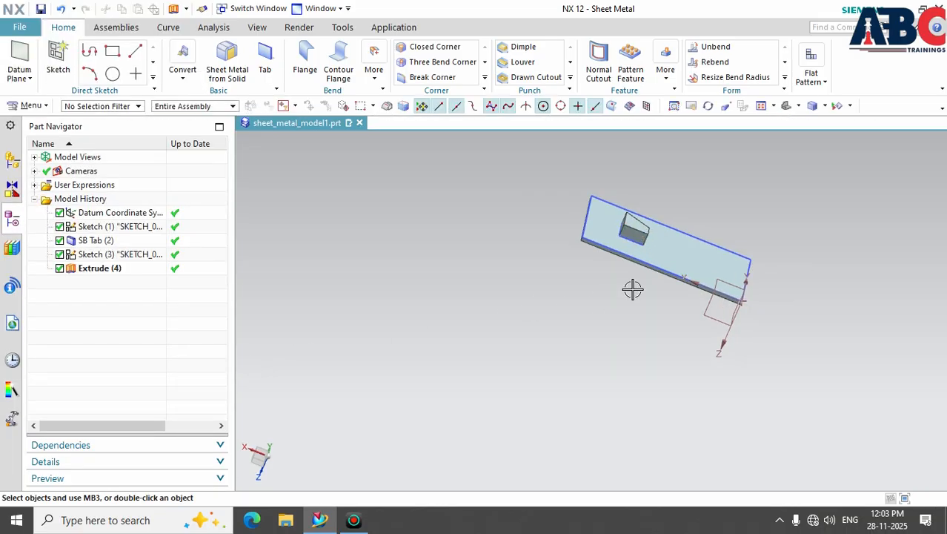
left_click(570, 77)
left_click(539, 107)
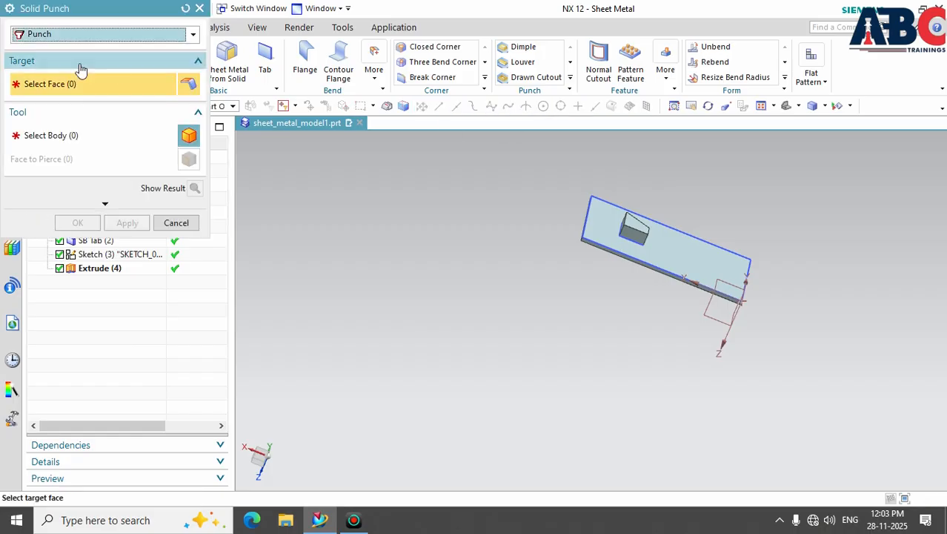
left_click(638, 249)
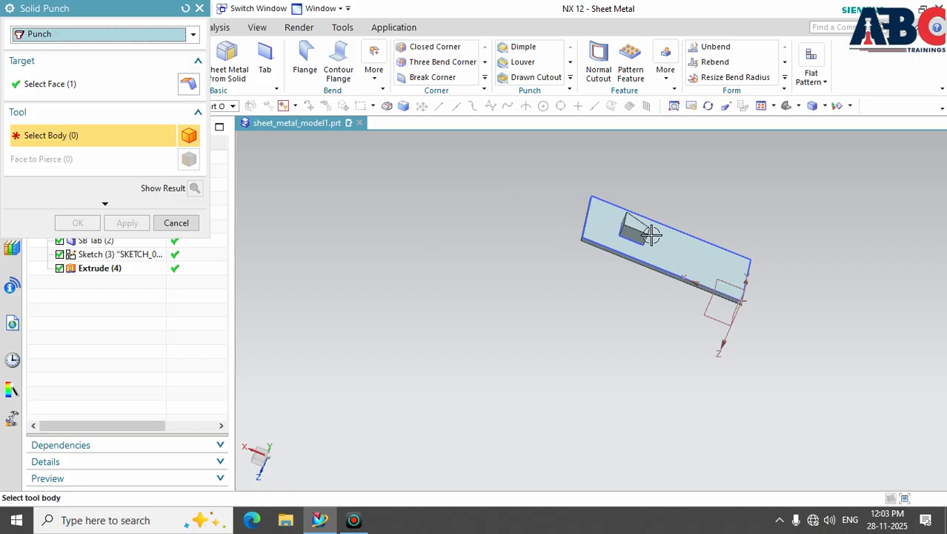
left_click(191, 37)
left_click(141, 64)
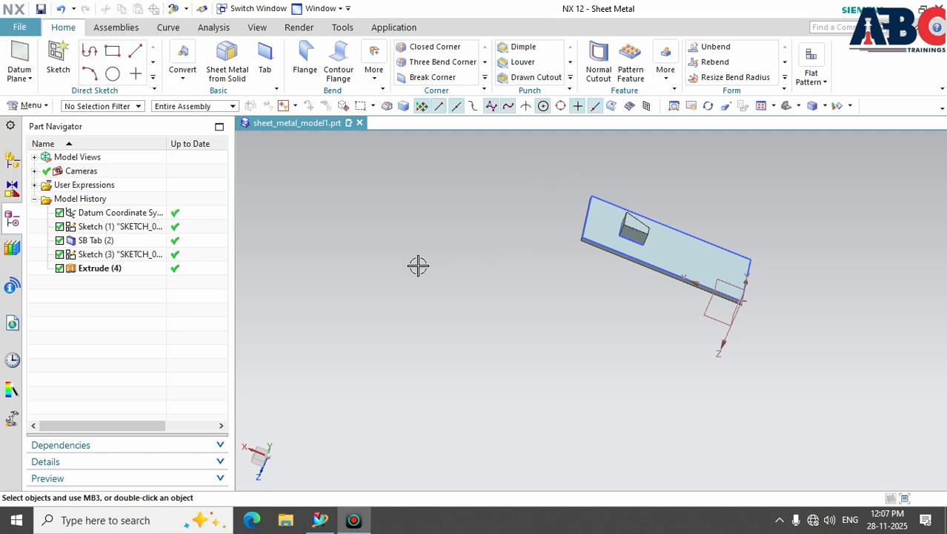
- Edit the extrude to use Boolean None and reverse its direction through the tab
double_click(111, 267)
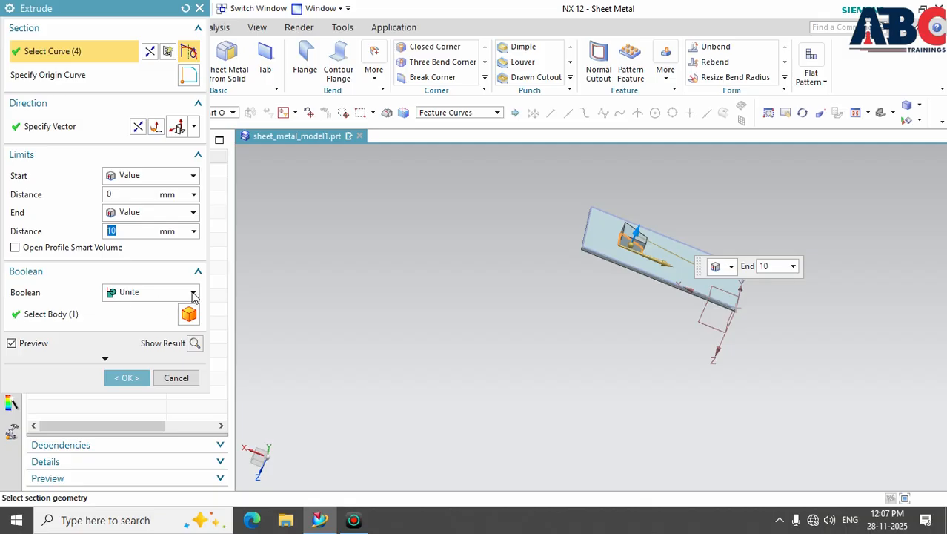
left_click(194, 296)
left_click(182, 311)
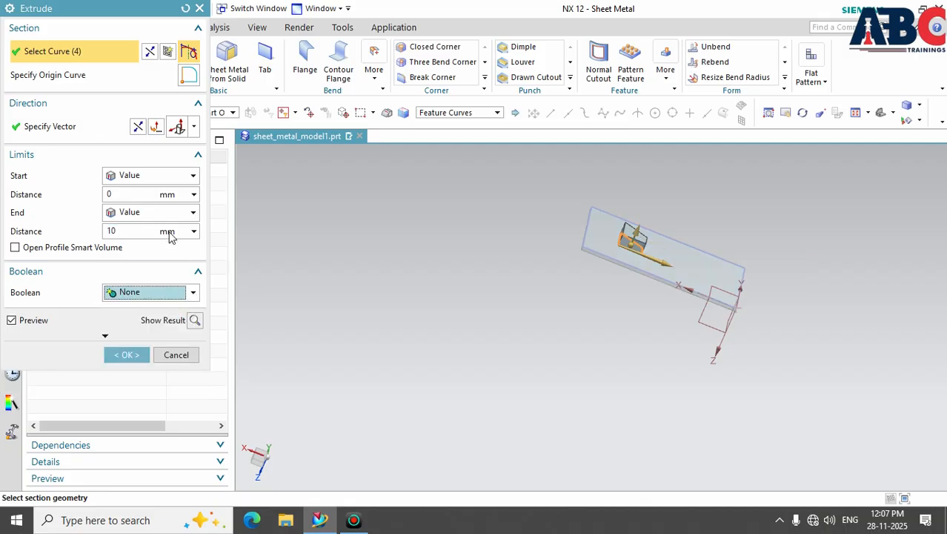
left_click(136, 128)
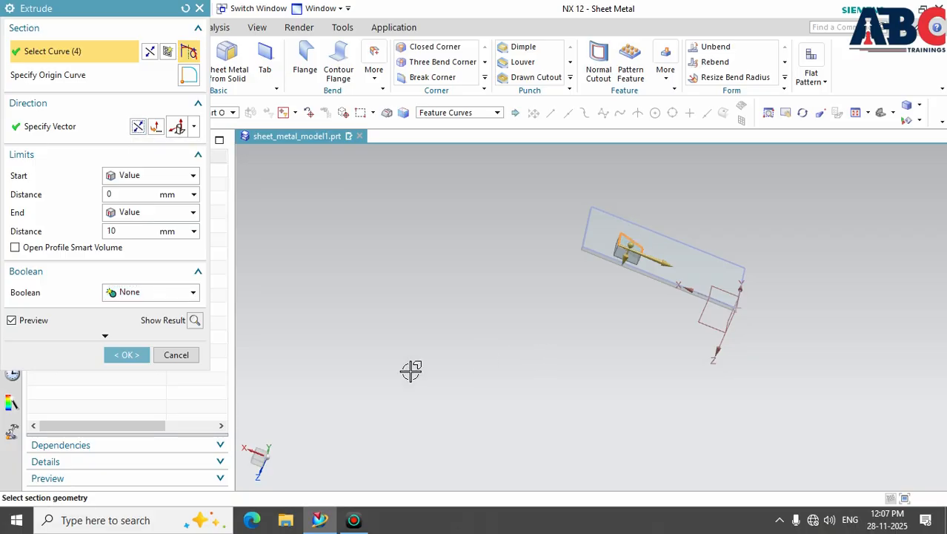
left_click(128, 355)
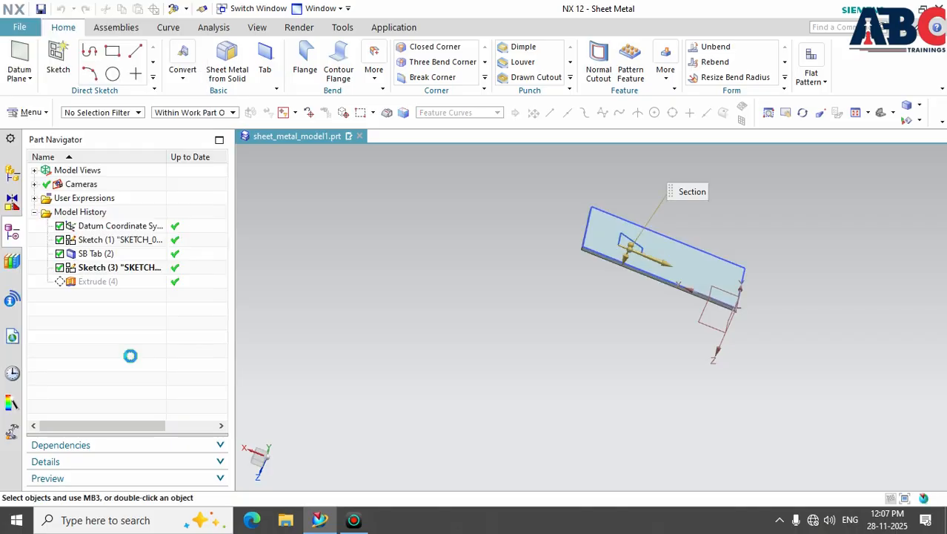
- Create a Punch-type Solid Punch using the tab face the block projects from as target and the extruded block as tool body
mouse_move(550, 430)
middle_mouse_down()
mouse_move(580, 372)
mouse_move(632, 395)
mouse_move(626, 341)
mouse_move(669, 355)
mouse_move(635, 368)
mouse_move(571, 284)
middle_mouse_up()
left_click(570, 77)
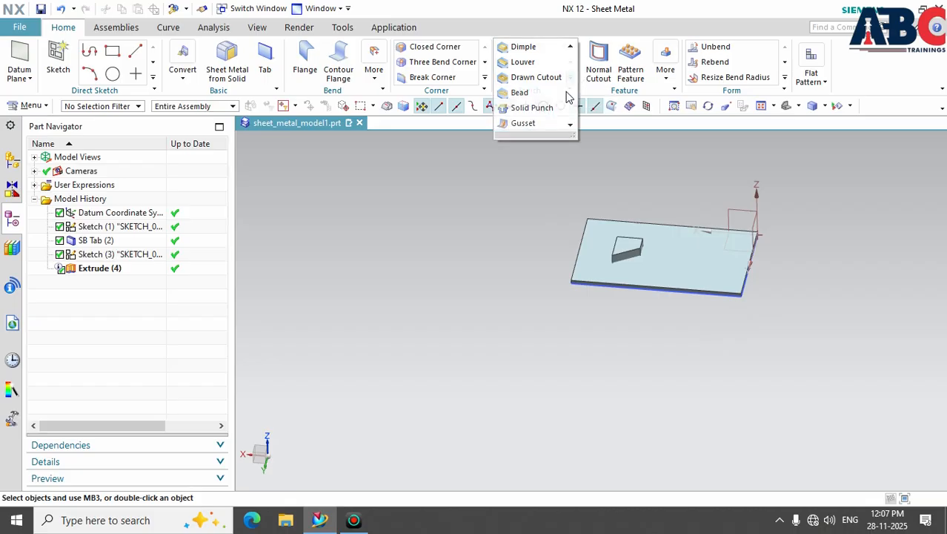
left_click(529, 107)
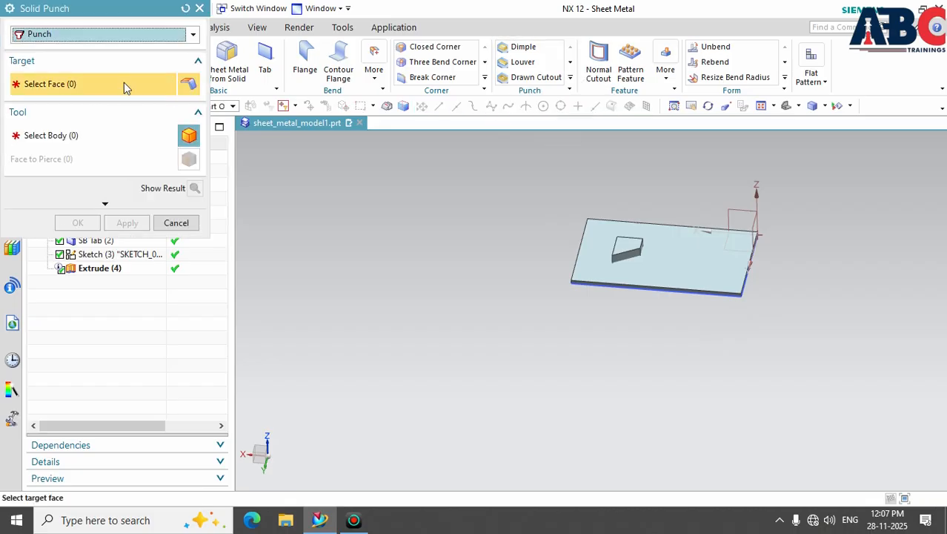
middle_click_drag(677, 391, 680, 365)
left_click(688, 282)
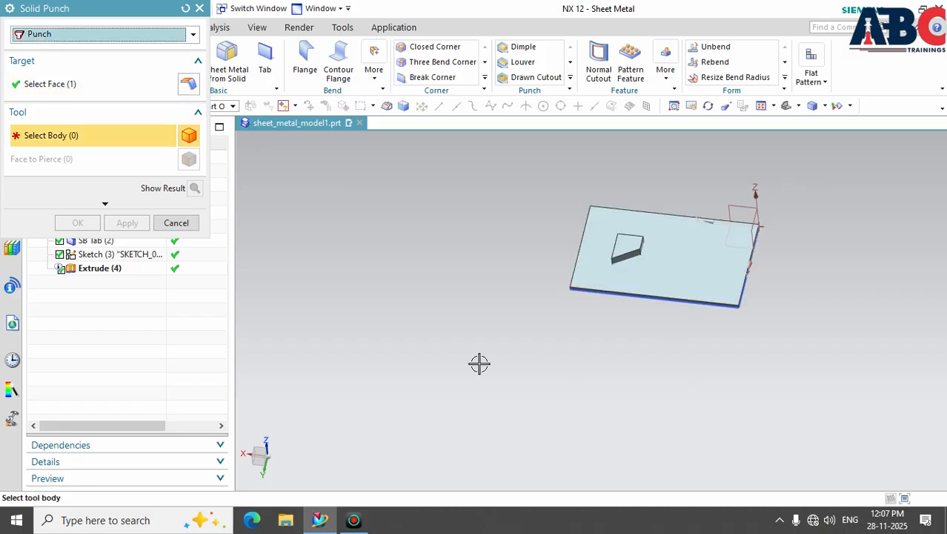
left_click(629, 243)
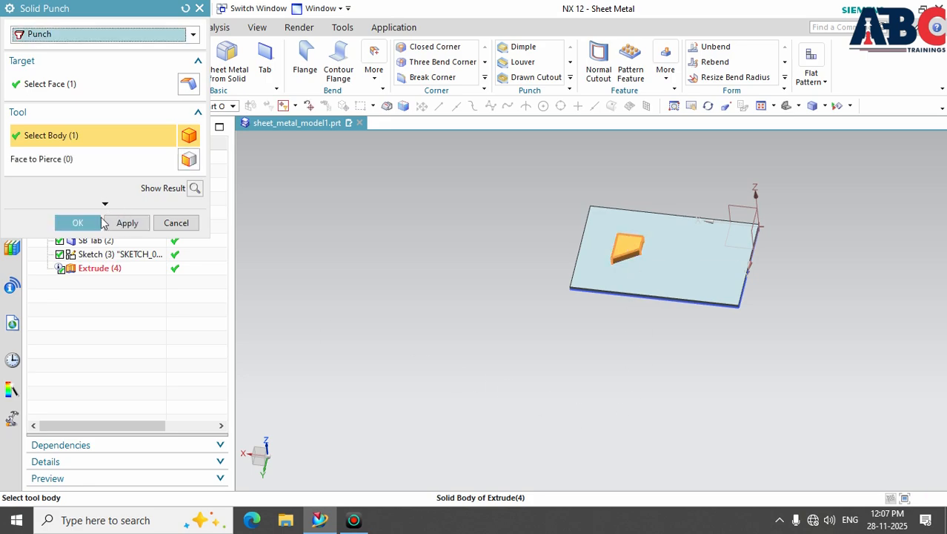
left_click(79, 224)
middle_click_drag(503, 364, 518, 337)
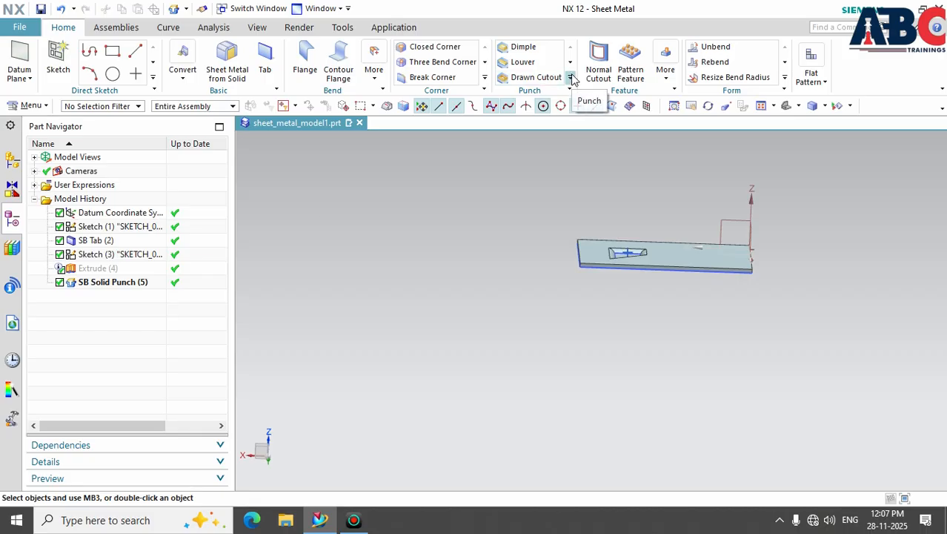
- Try to change the Solid Punch to the Die type with the block's flush underside face as the face to pierce
double_click(148, 282)
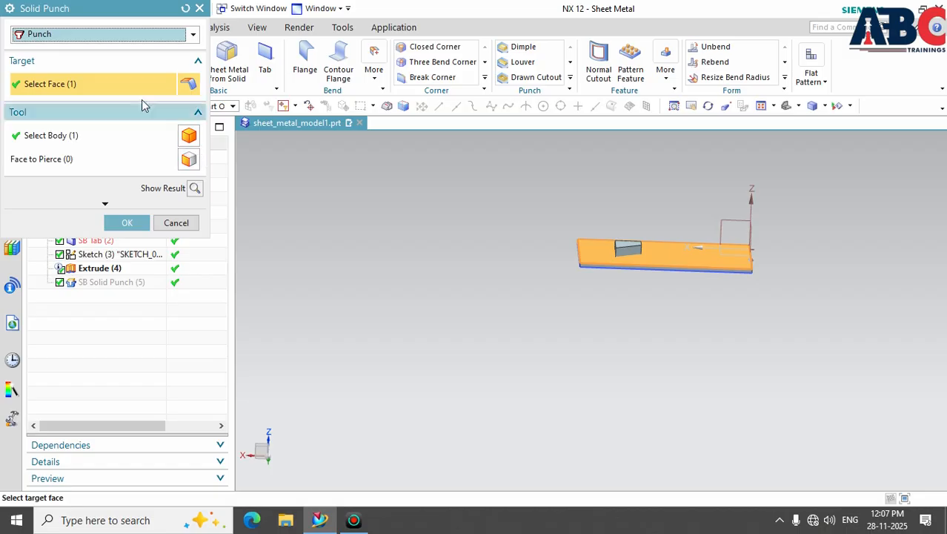
left_click(194, 34)
left_click(163, 64)
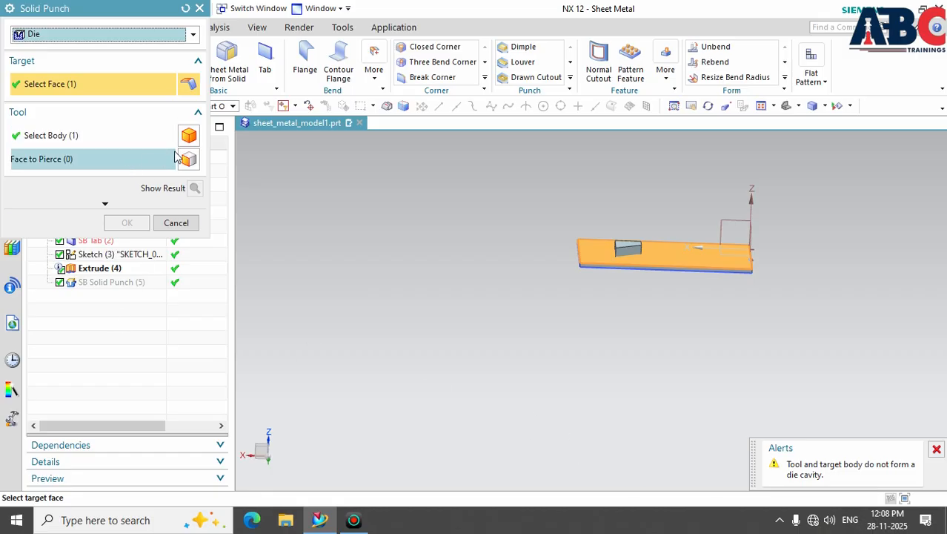
left_click(142, 163)
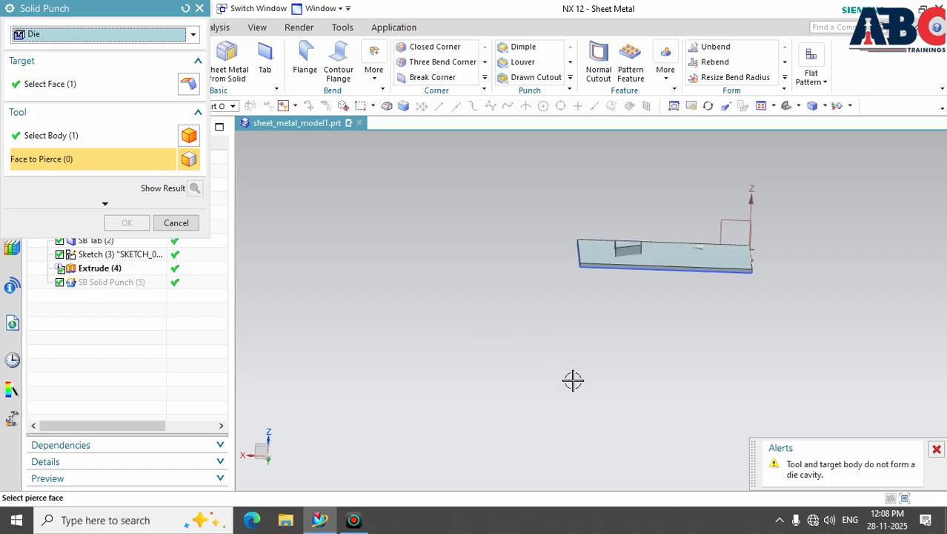
middle_click_drag(563, 357, 575, 294)
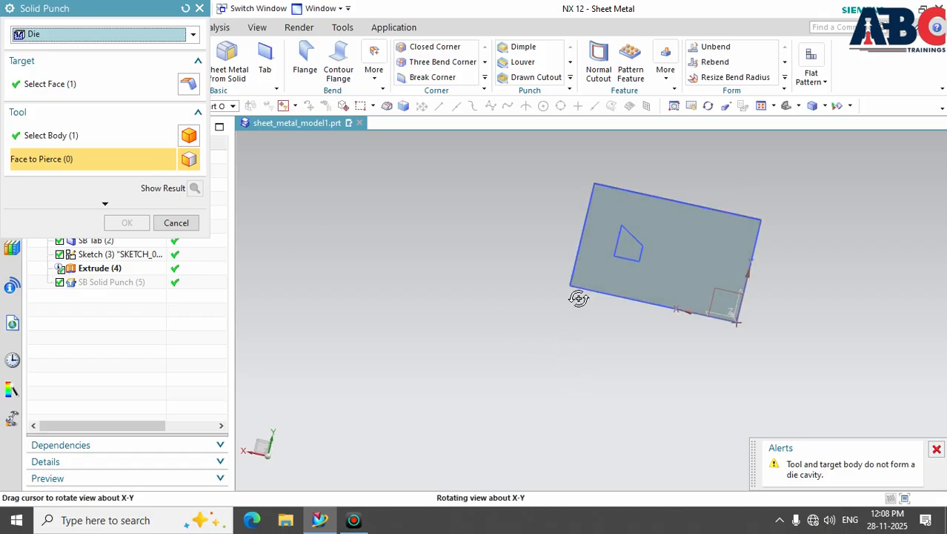
left_click(627, 246)
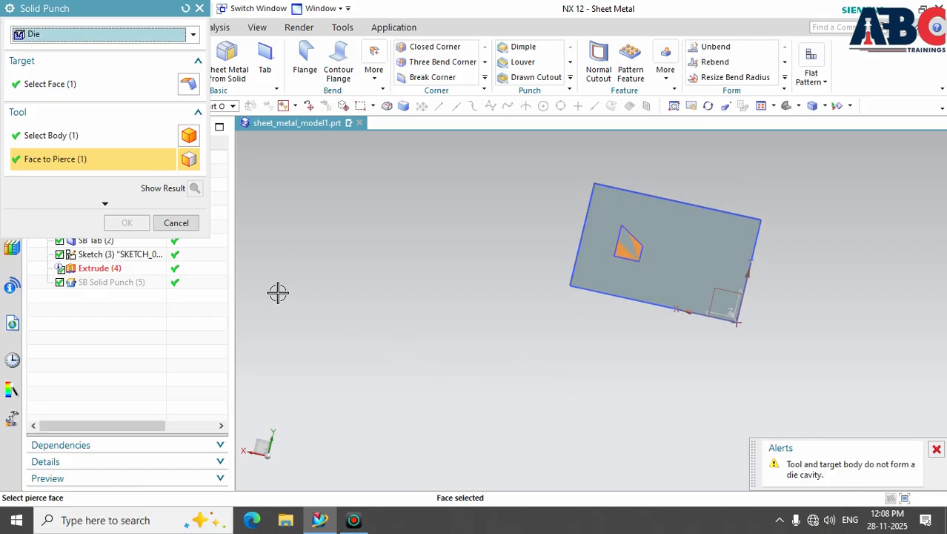
middle_click_drag(458, 346, 448, 384)
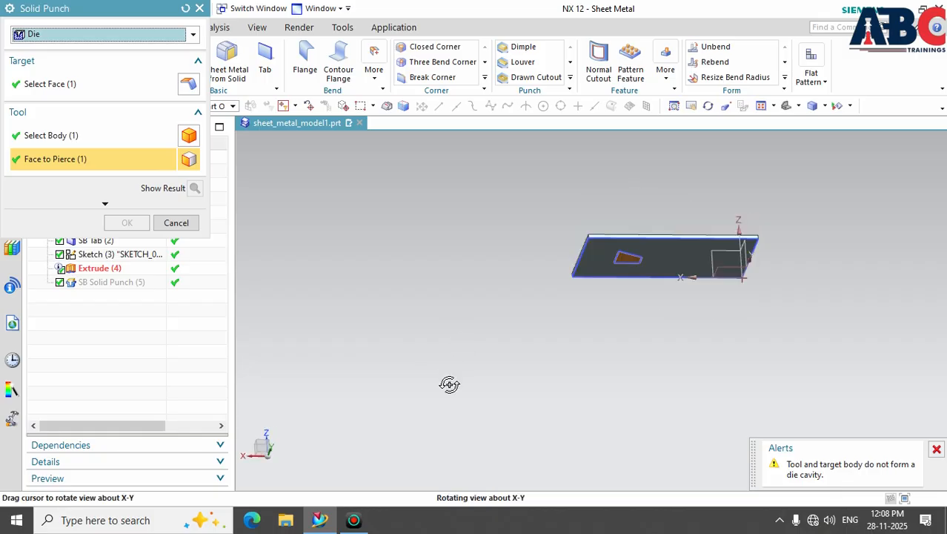
left_click(186, 9)
- Edit the Punch-type Solid Punch to pierce the projecting end face of the extruded block
middle_click_drag(518, 295, 518, 377)
left_click(627, 250)
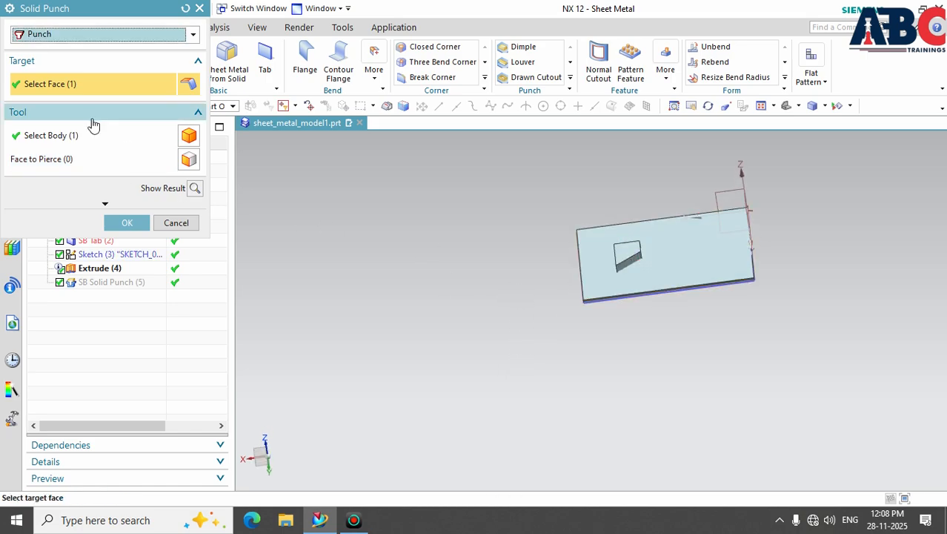
scroll(629, 246, "up", 4)
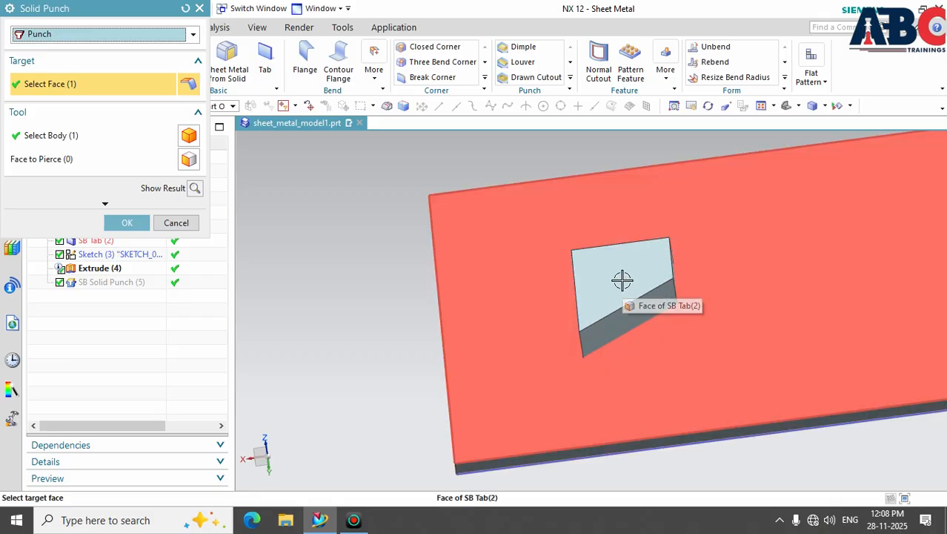
left_click(94, 159)
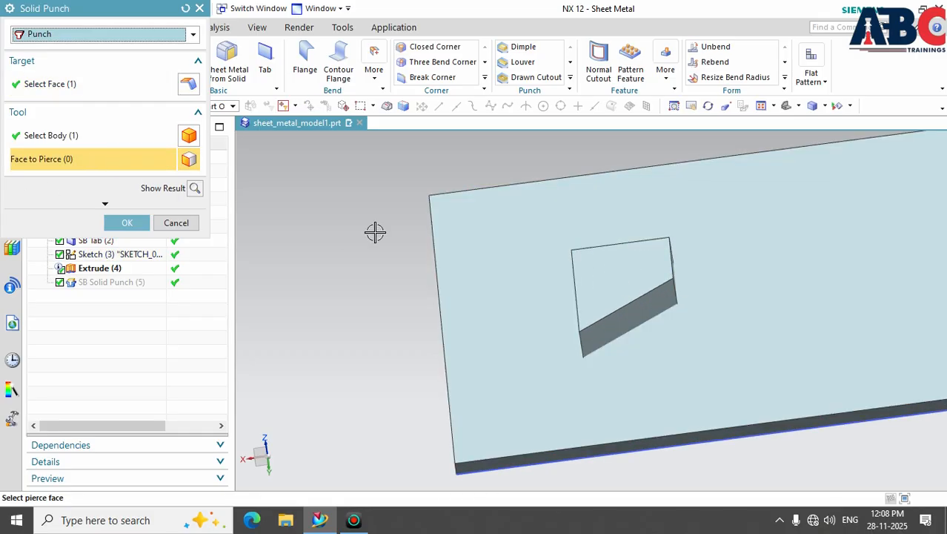
left_click(601, 283)
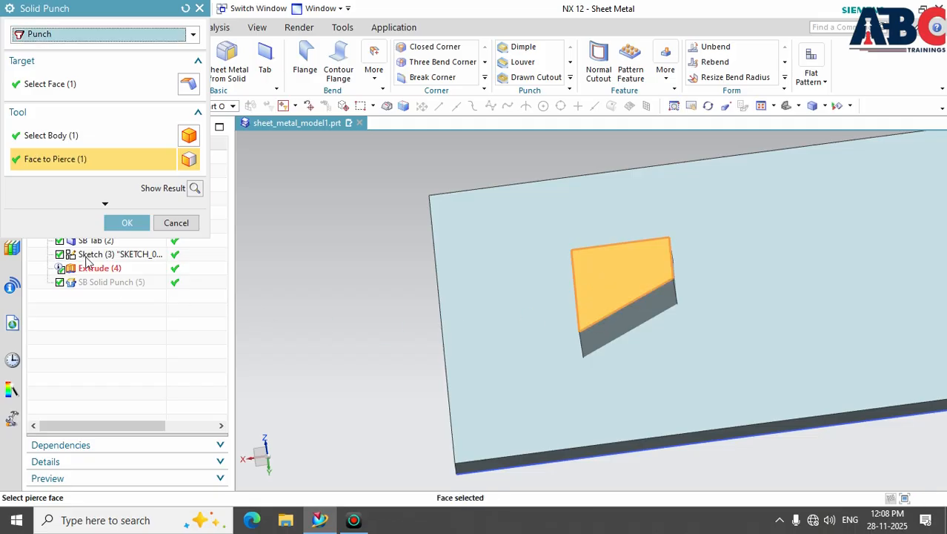
left_click(123, 222)
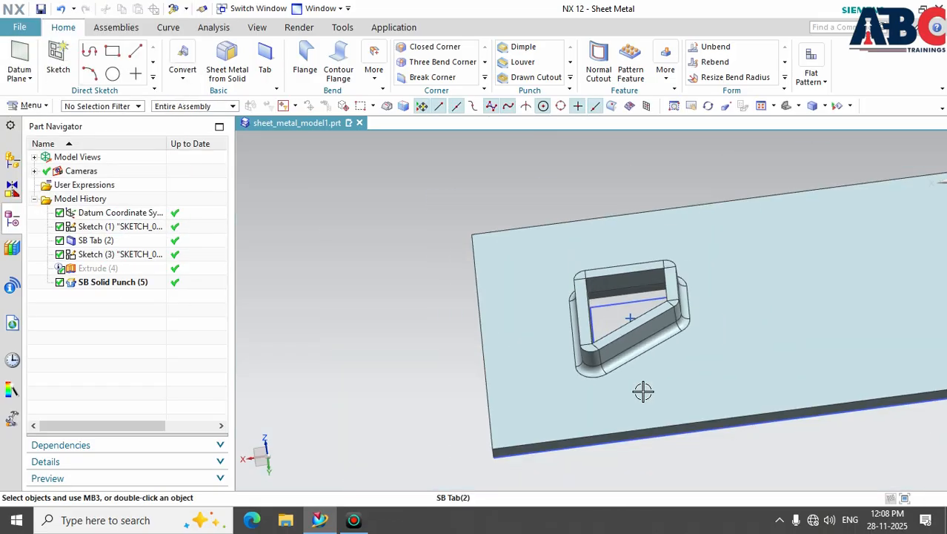
middle_click_drag(642, 389, 701, 377)
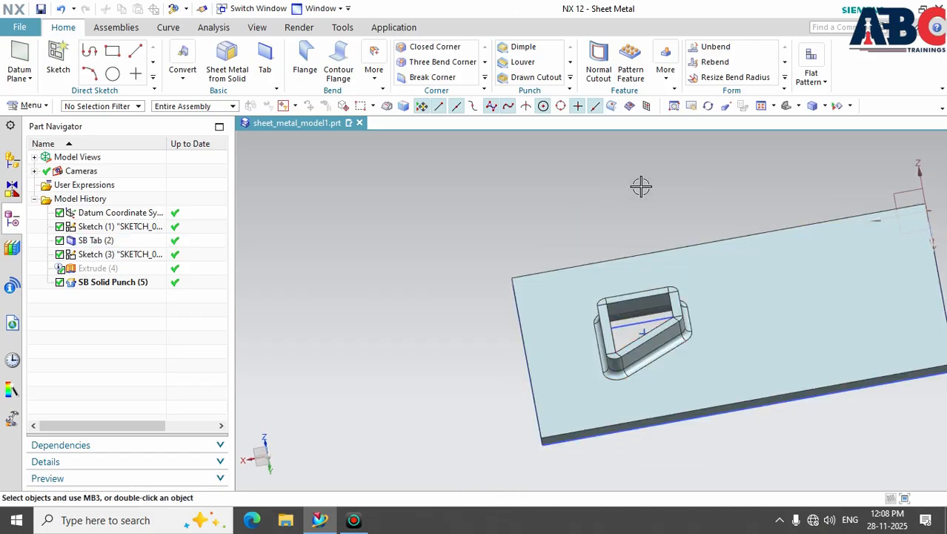